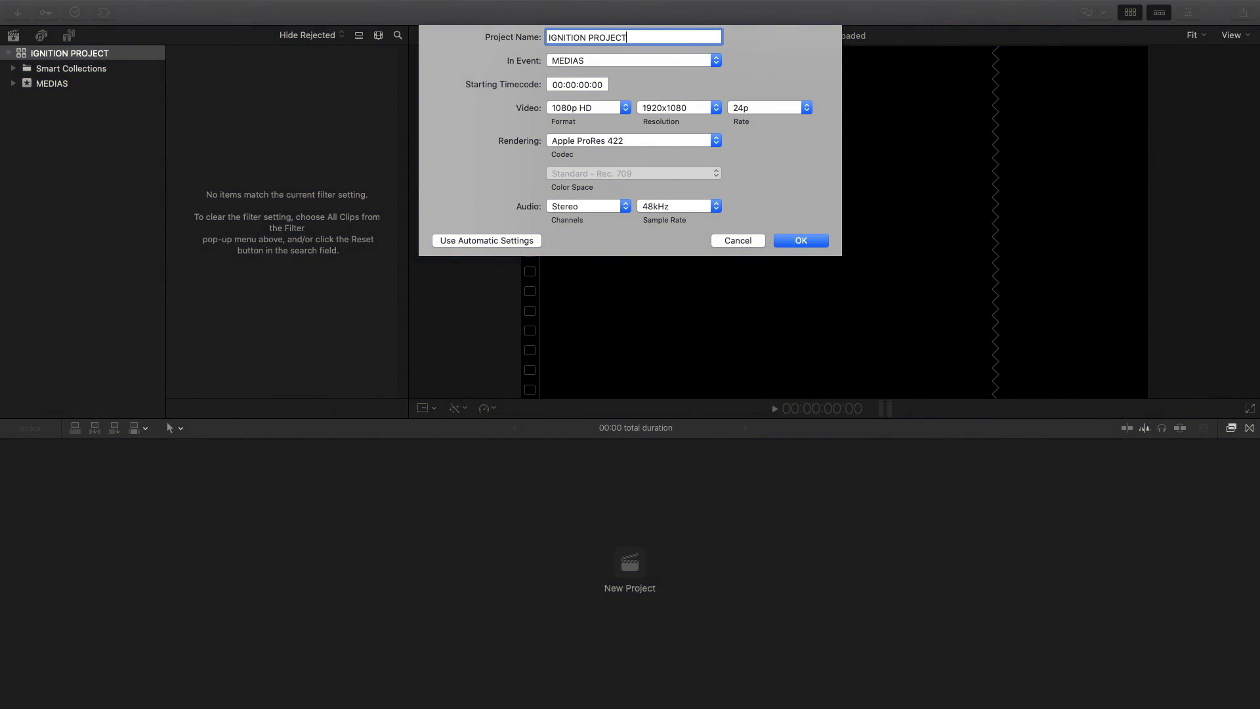
# Create the project and add a Basic Title, selecting it in the fitted timeline
pyautogui.press('Return')
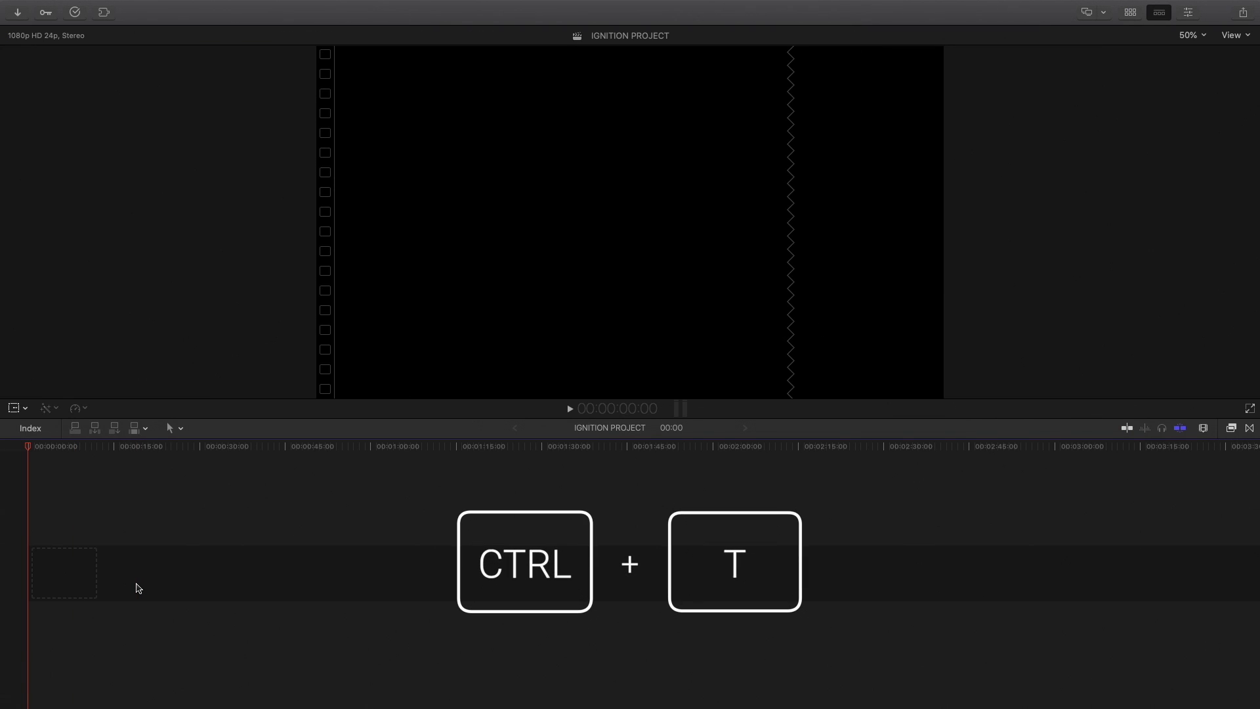
pyautogui.hotkey('ctrl', 't')
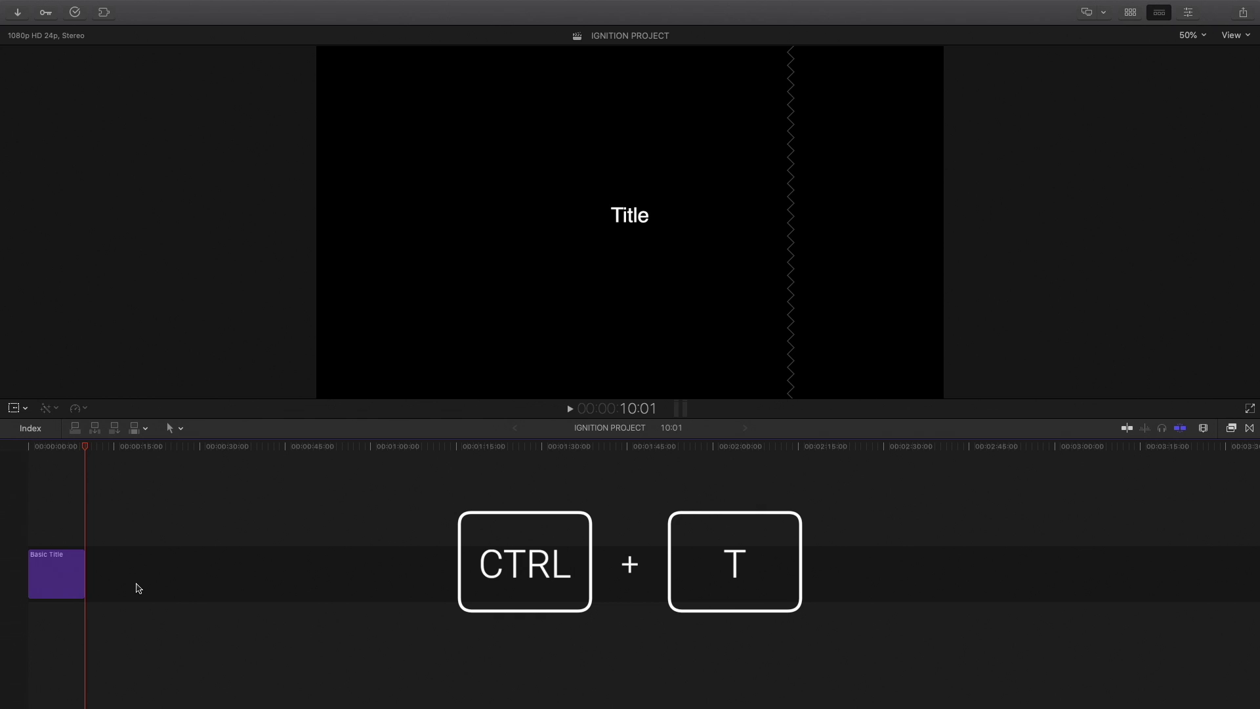
pyautogui.hotkey('shift', 'z')
pyautogui.click(553, 447)
pyautogui.click(579, 568)
# Replace the title's text with IGNITION
pyautogui.click(1189, 13)
pyautogui.click(1025, 35)
pyautogui.doubleClick(1027, 100)
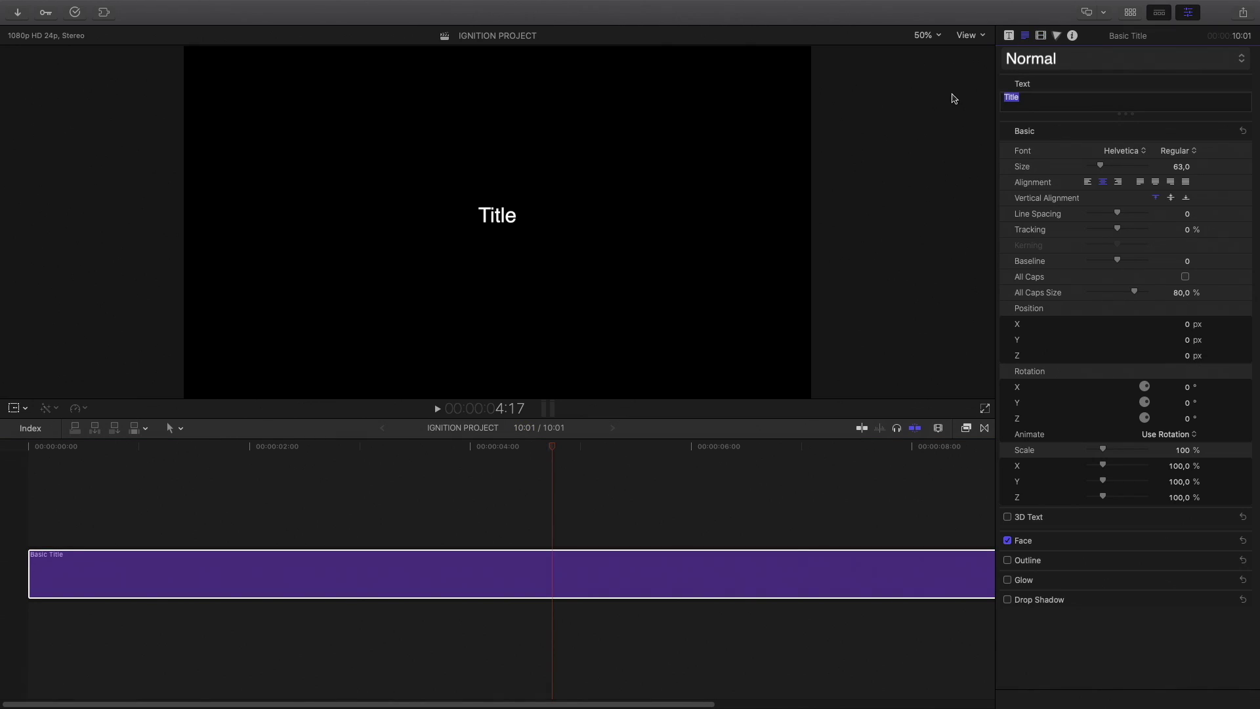
pyautogui.write('IGNITION')
# Set the title font to Wanted LET at size 500 and reposition it in frame
pyautogui.click(1115, 151)
pyautogui.scroll(-20, 1083, 328)
pyautogui.click(1055, 386)
pyautogui.moveTo(1180, 167); pyautogui.dragTo(1221, 167)
pyautogui.moveTo(498, 167); pyautogui.dragTo(502, 222)
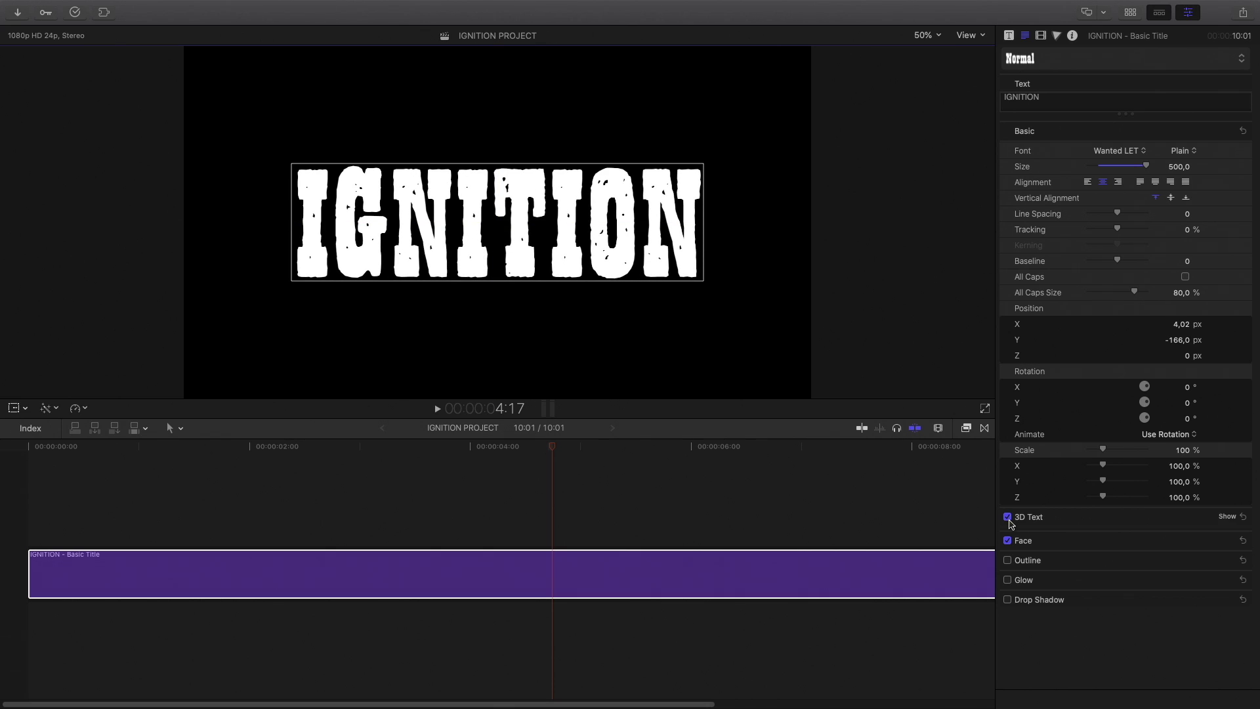
# Enable 3D Text on the title and deepen the extrusion to depth 61
pyautogui.click(1007, 516)
pyautogui.moveTo(1094, 532); pyautogui.dragTo(1124, 532)
pyautogui.scroll(-2, 1084, 547)
pyautogui.scroll(-3, 1084, 547)
pyautogui.scroll(5, 1128, 525)
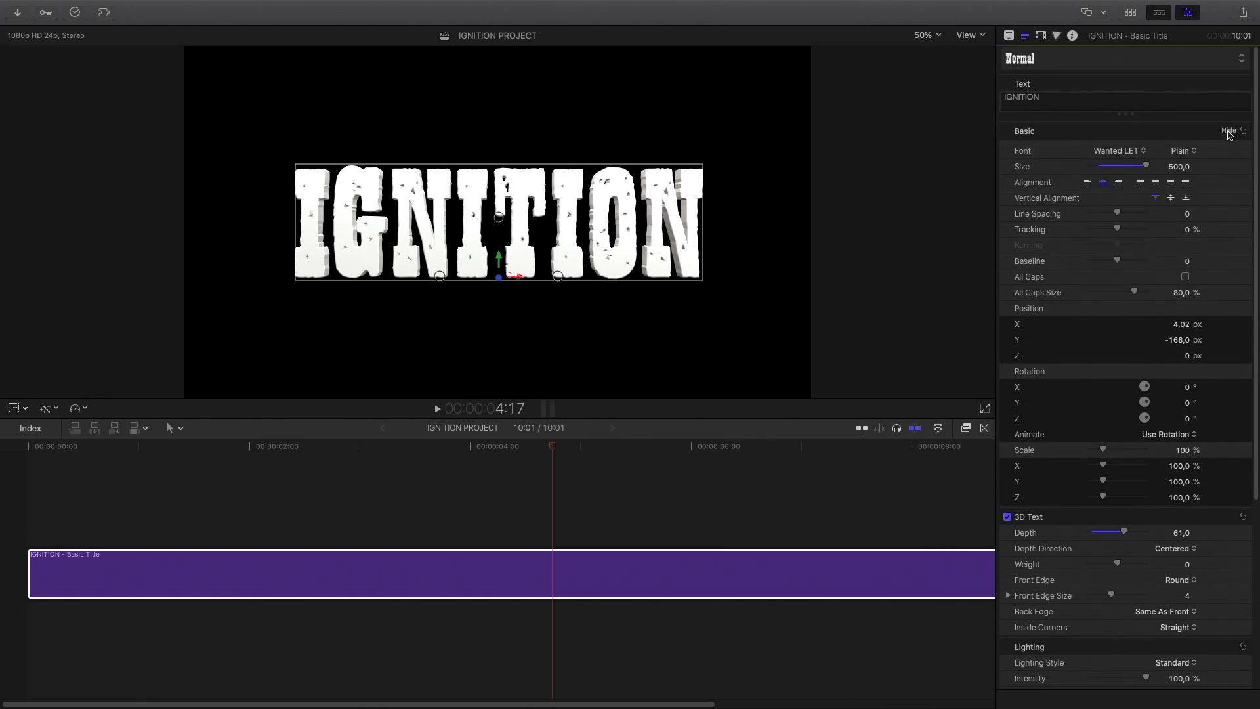
# Apply the Wood > Old Planks material to the IGNITION letters
pyautogui.click(1228, 130)
pyautogui.click(1024, 403)
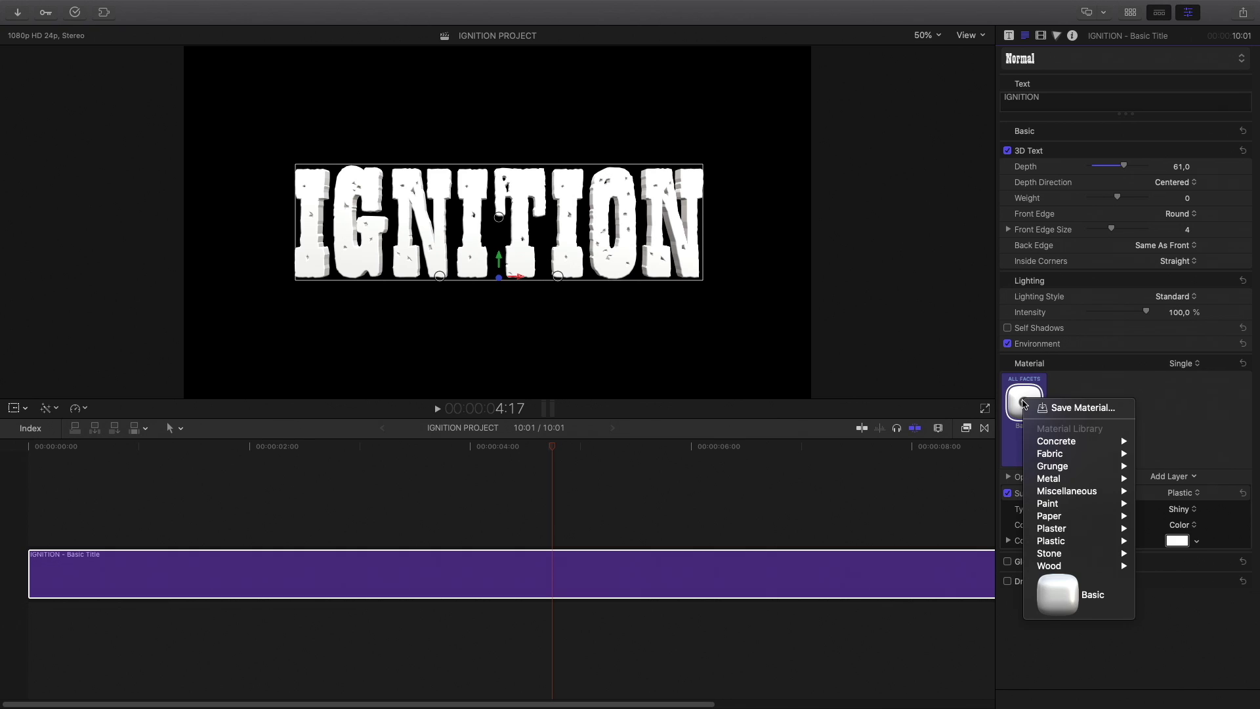
pyautogui.moveTo(1074, 568)
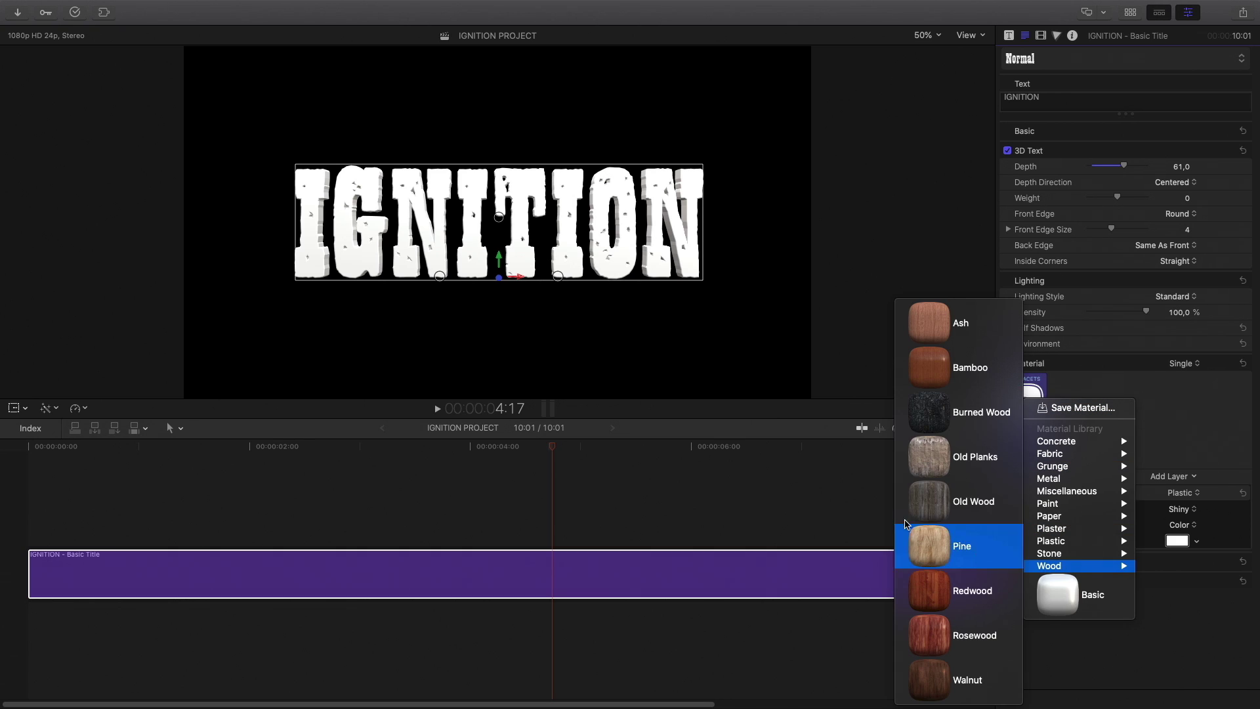
pyautogui.click(935, 462)
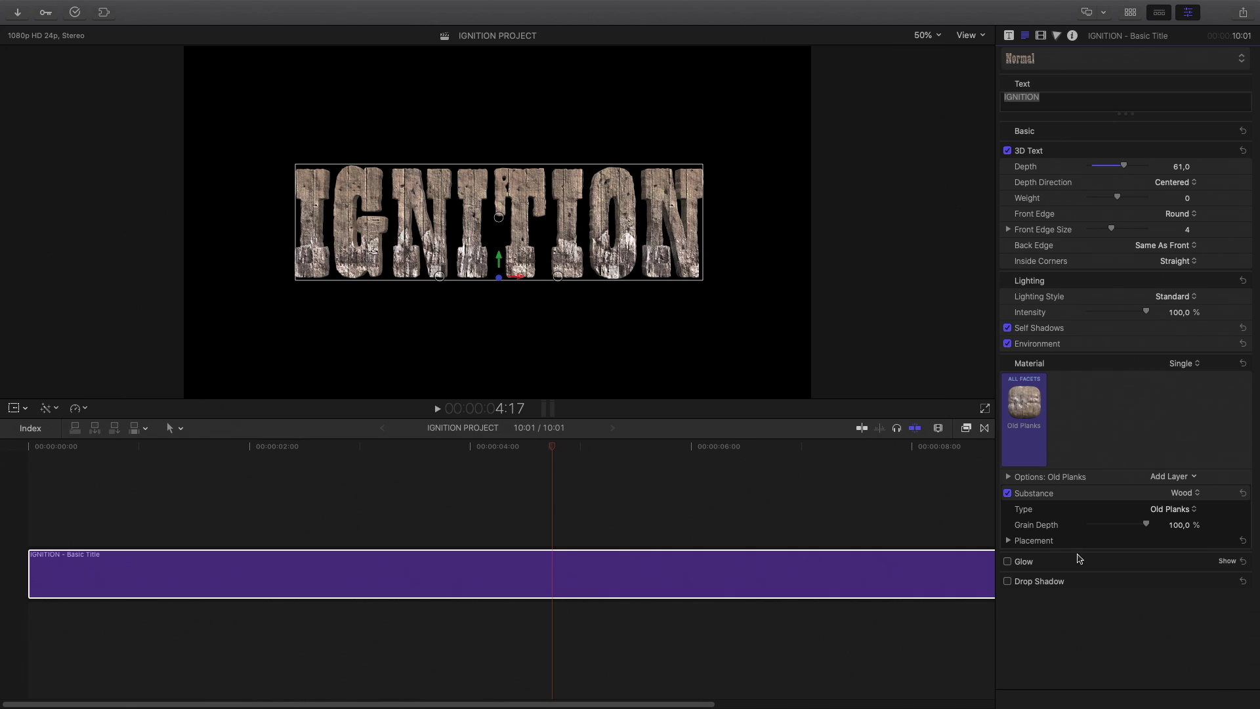
# Offset the wood texture placement to X 29 px and Y -13.4 px
pyautogui.click(1008, 540)
pyautogui.click(1176, 572)
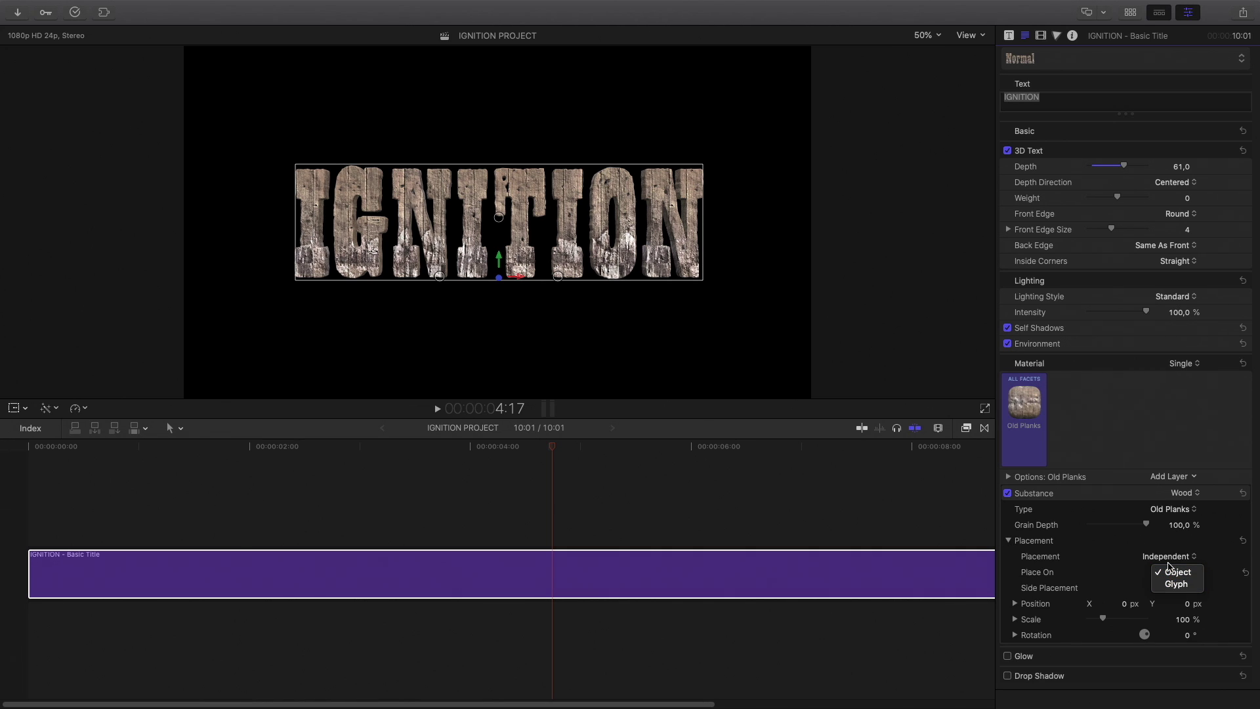
pyautogui.click(1177, 584)
pyautogui.moveTo(1127, 601); pyautogui.dragTo(1127, 609)
pyautogui.click(1178, 572)
pyautogui.click(1175, 562)
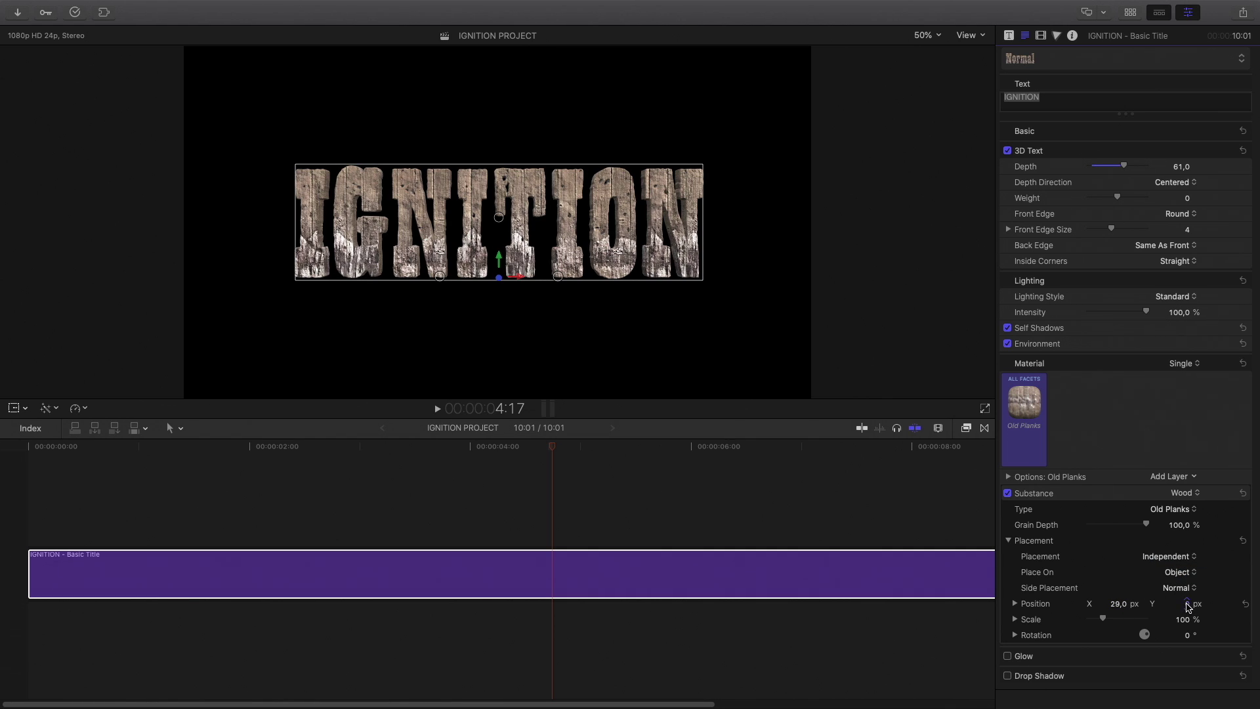
pyautogui.moveTo(1184, 604); pyautogui.dragTo(1180, 603)
# Switch the title's lighting style to Diagonal Right, then collapse the Lighting and Substance sections
pyautogui.click(1178, 296)
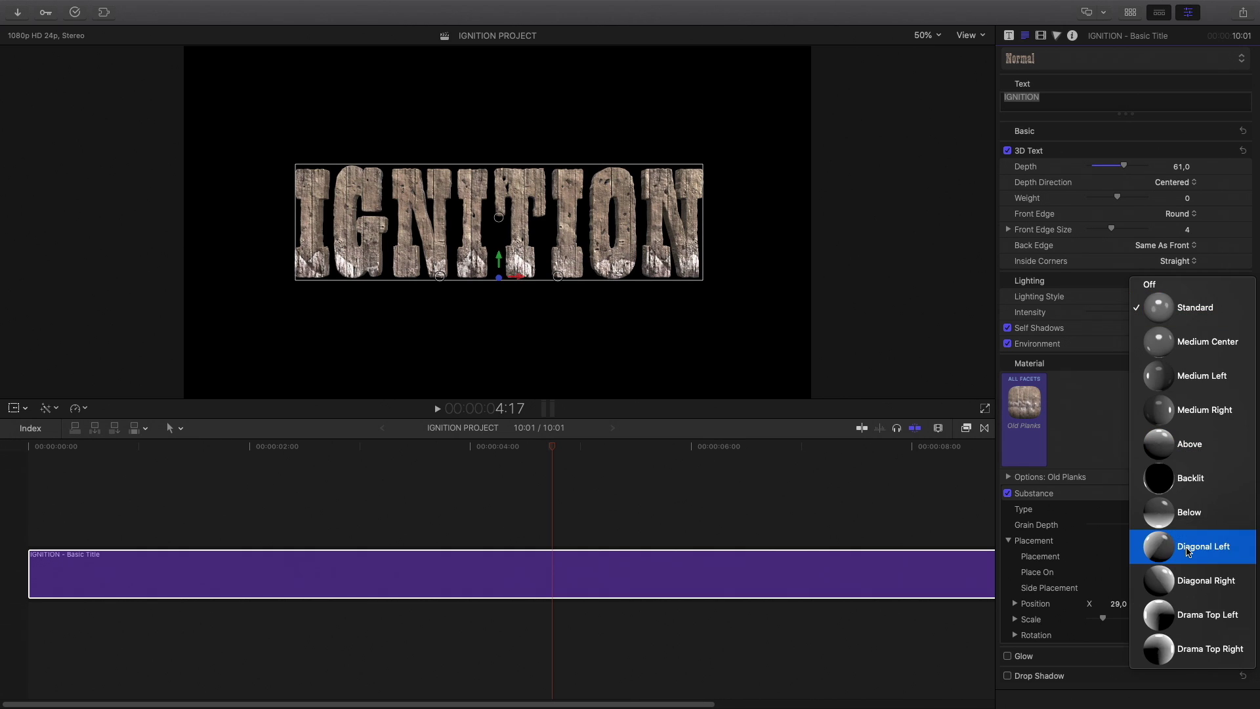
pyautogui.click(1190, 478)
pyautogui.click(1176, 303)
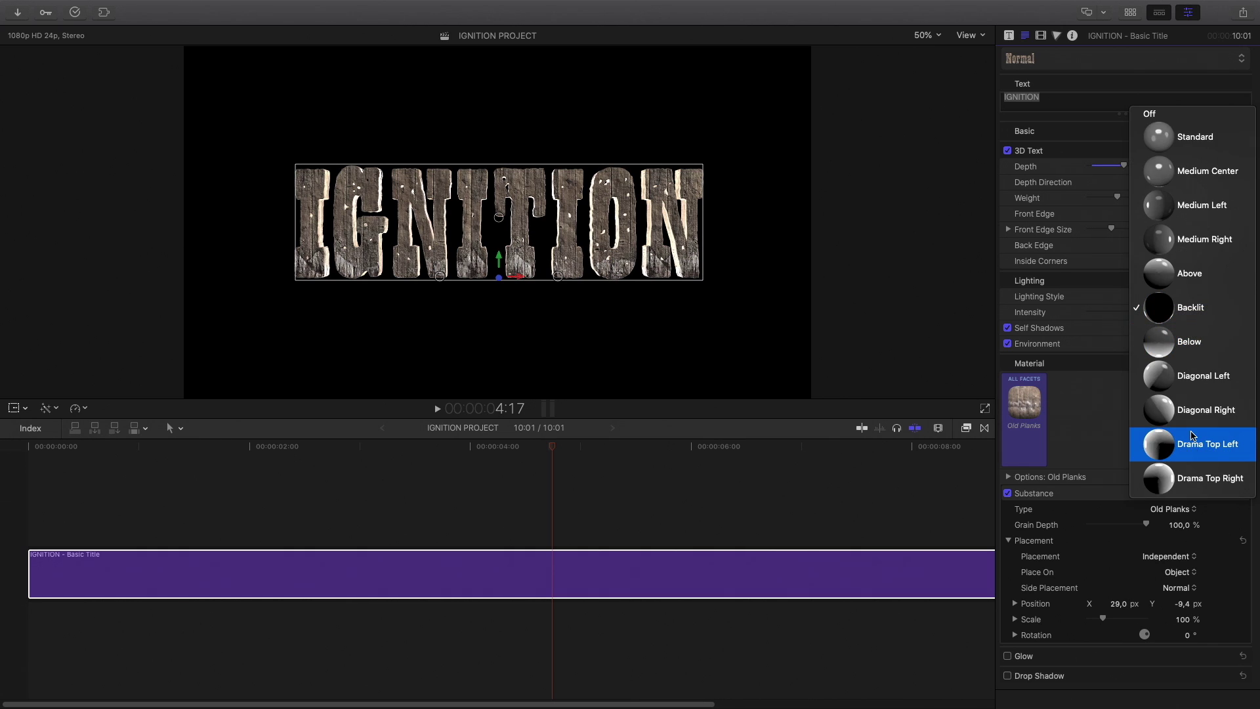
pyautogui.click(1193, 409)
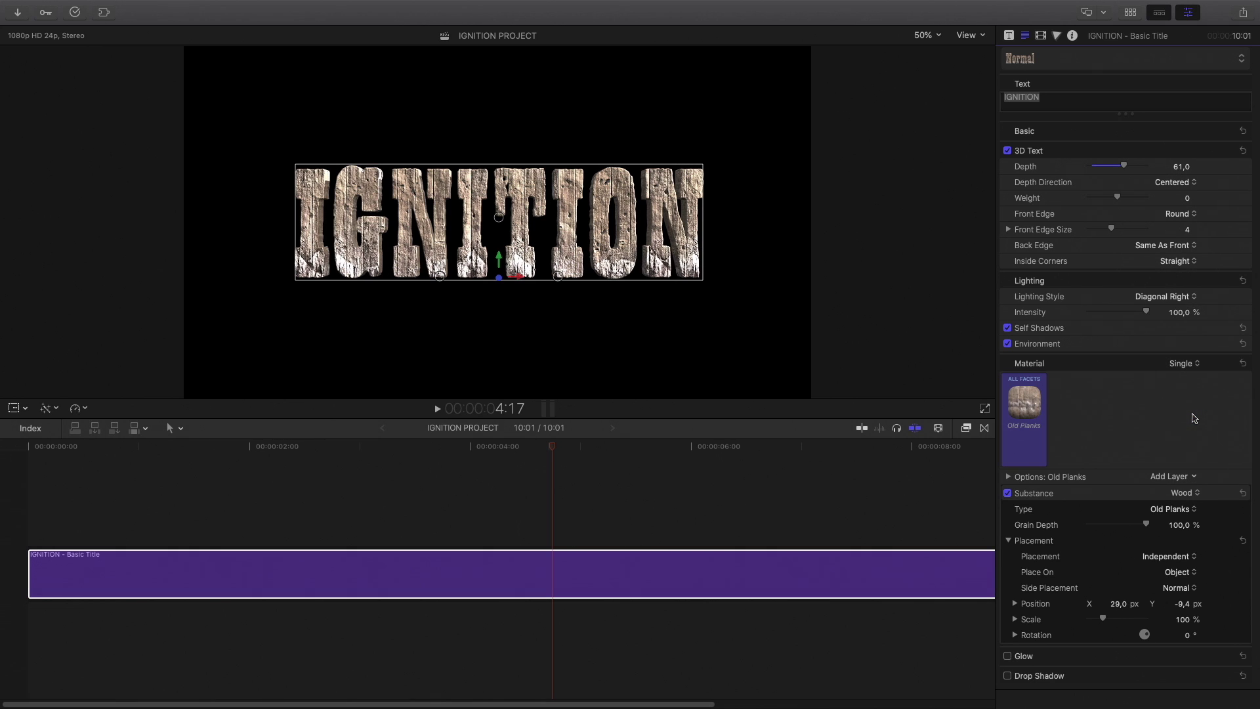
pyautogui.click(1224, 280)
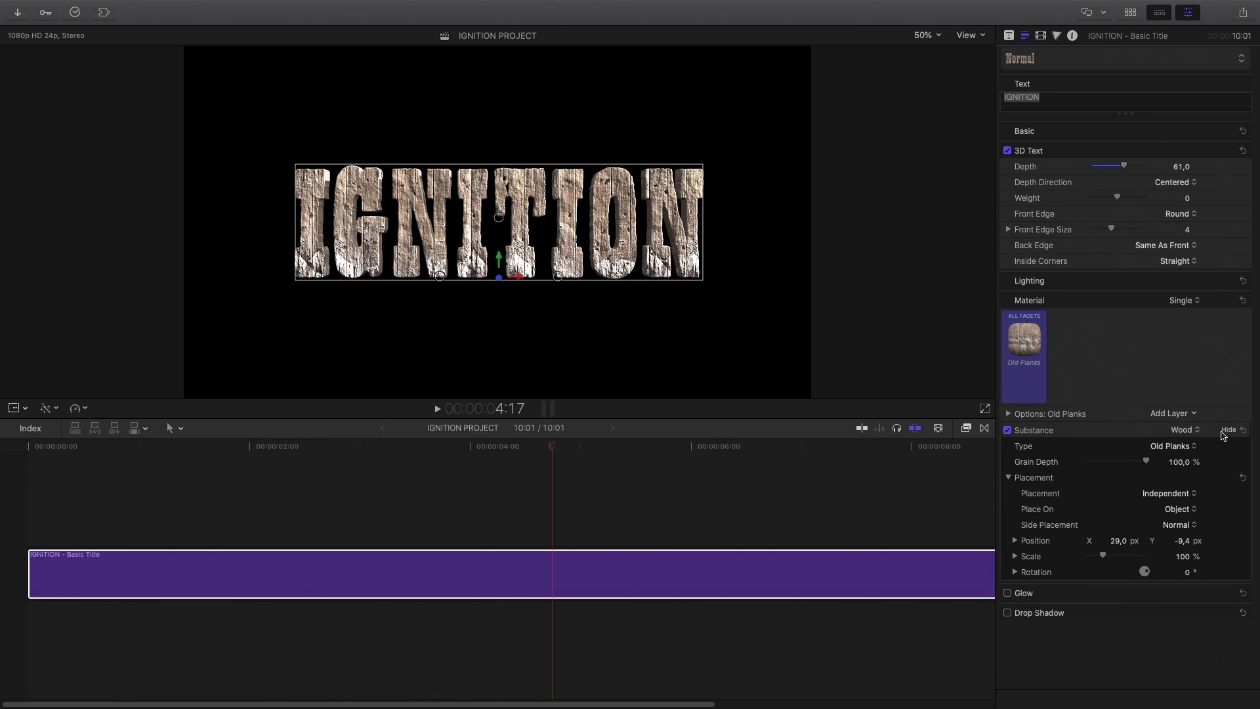
pyautogui.click(1225, 431)
pyautogui.click(557, 451)
pyautogui.press('super+minus')
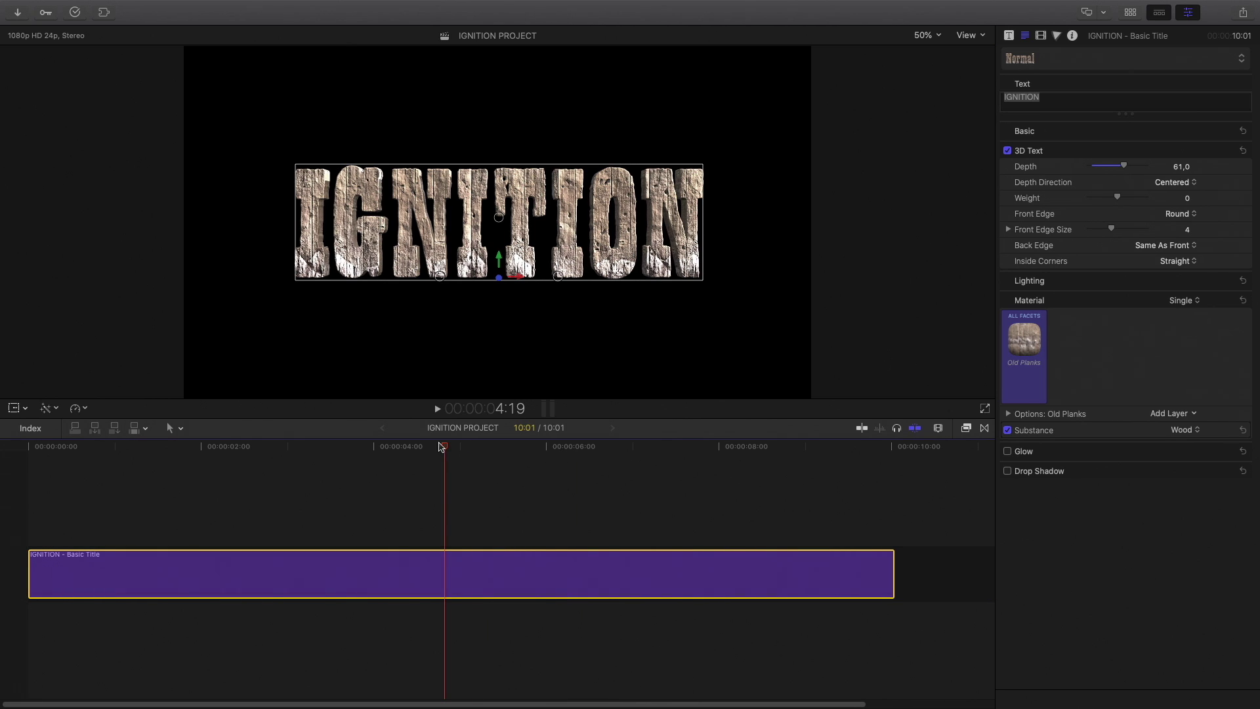
# Hide the Inspector, show the Libraries sidebar, and open the STOCK FOOTAGE library
pyautogui.moveTo(441, 448); pyautogui.dragTo(202, 443)
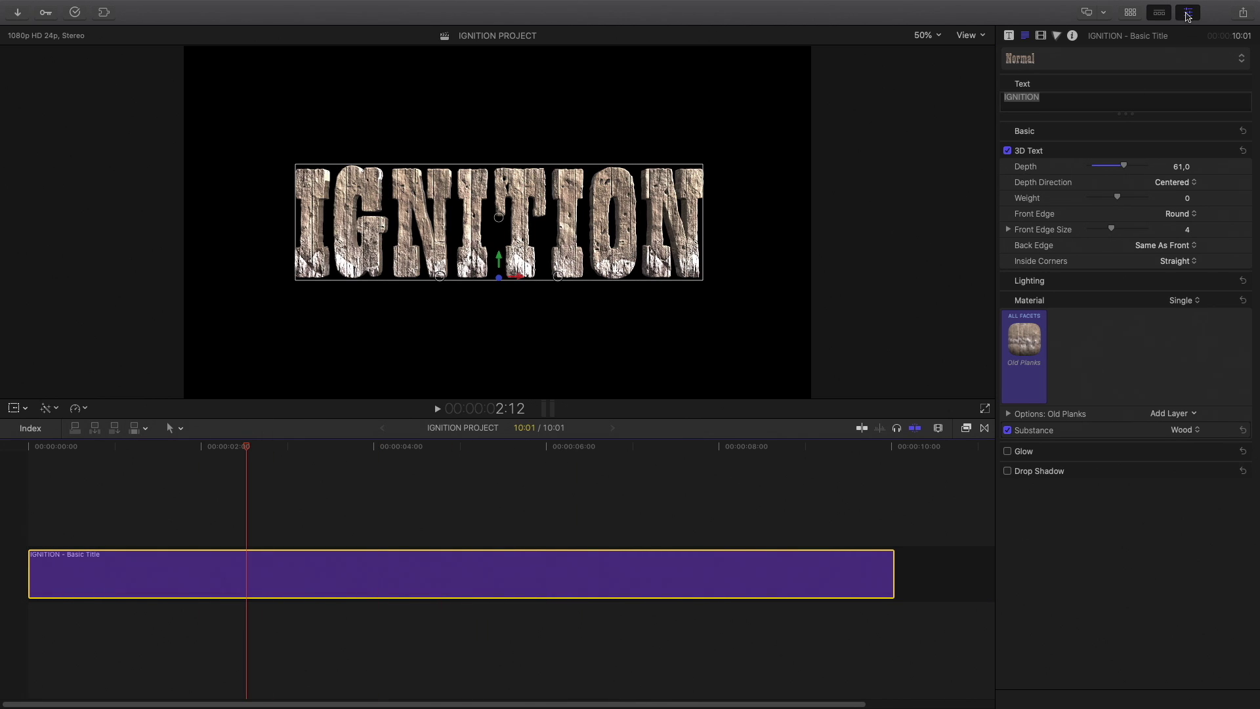
pyautogui.click(1188, 13)
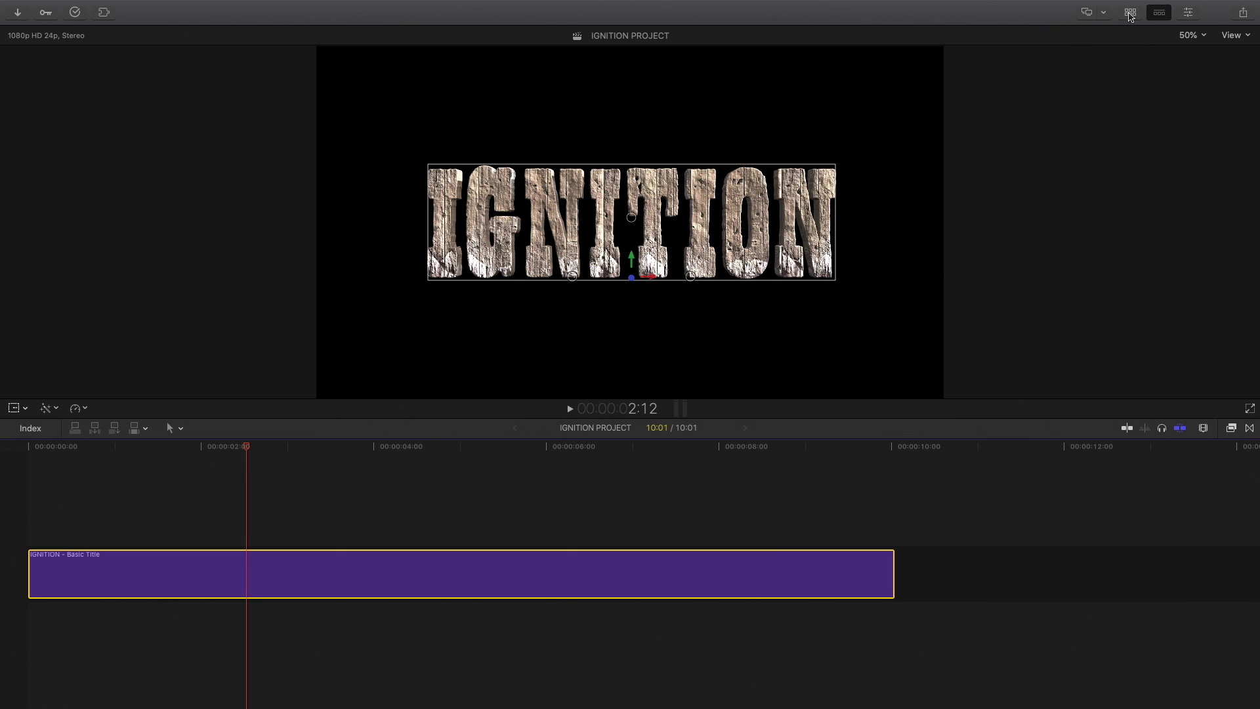
pyautogui.click(1130, 14)
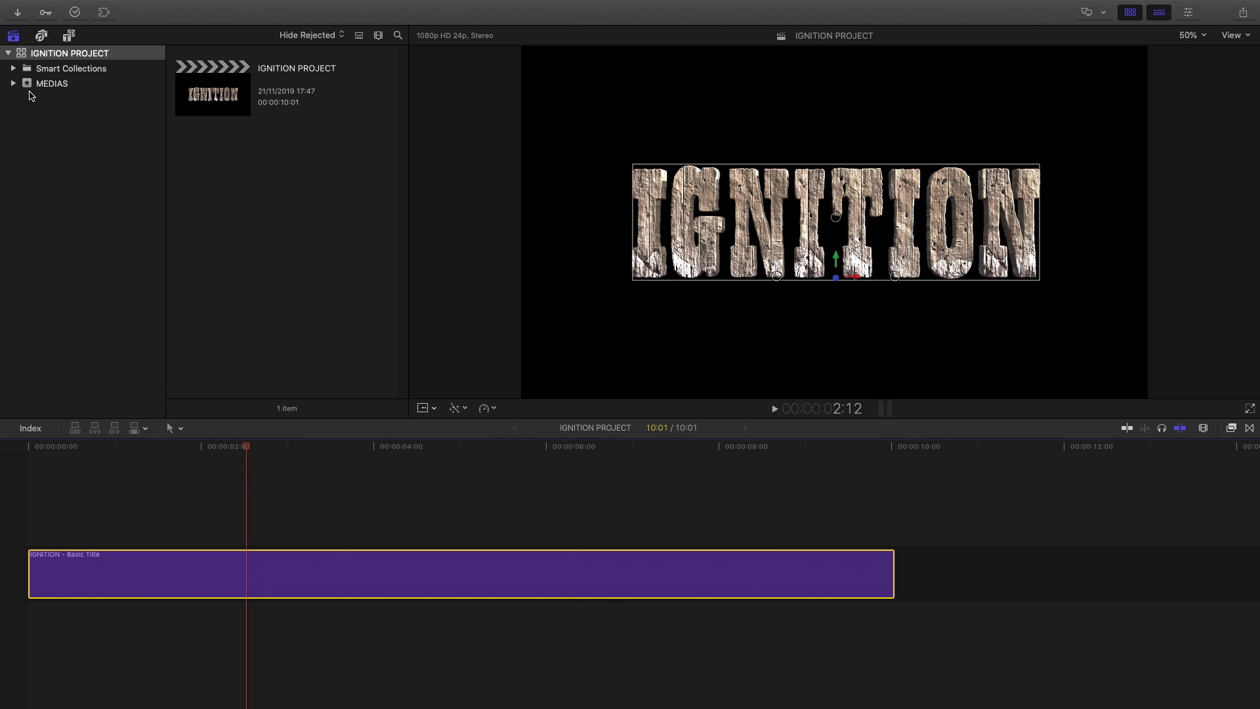
pyautogui.click(111, 7)
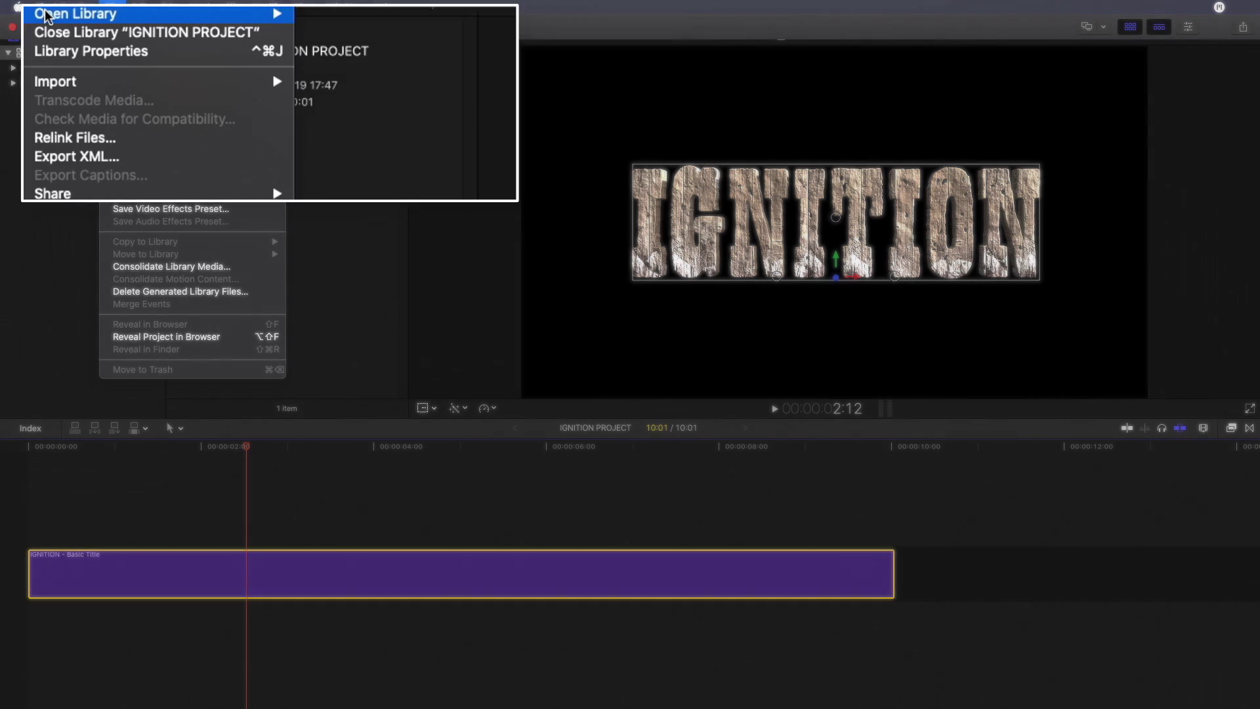
pyautogui.moveTo(197, 61)
pyautogui.click(326, 37)
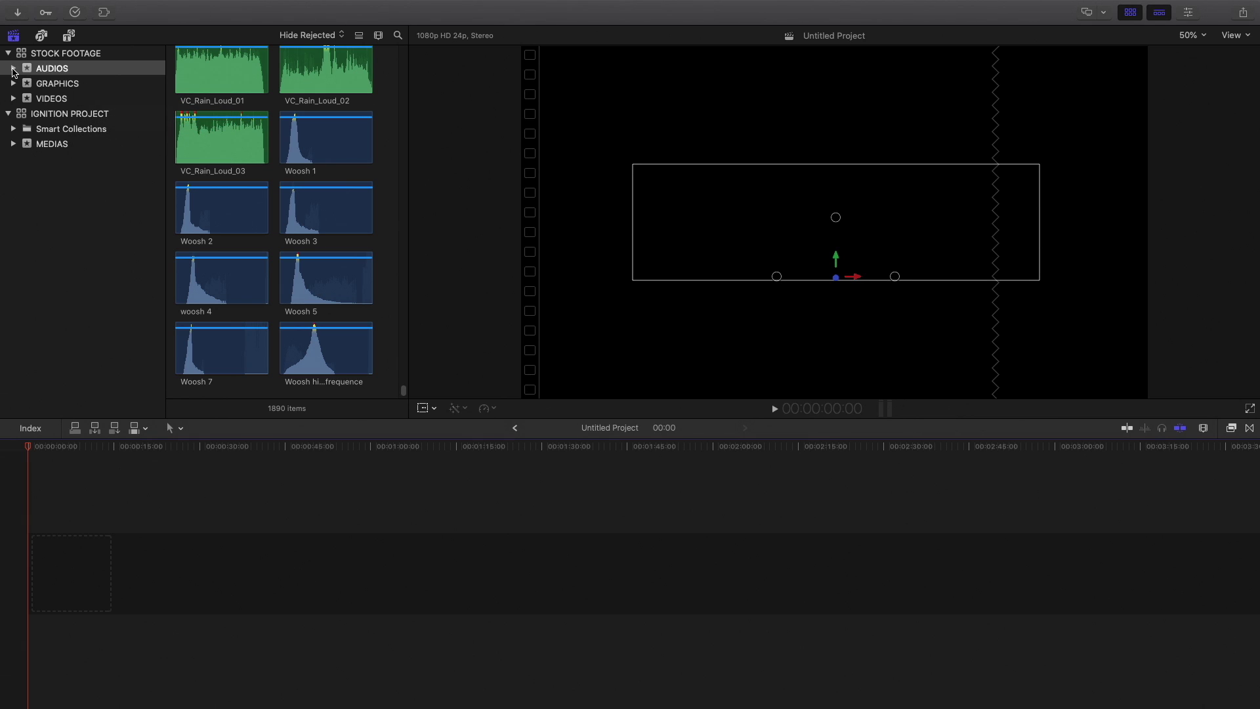
pyautogui.click(14, 69)
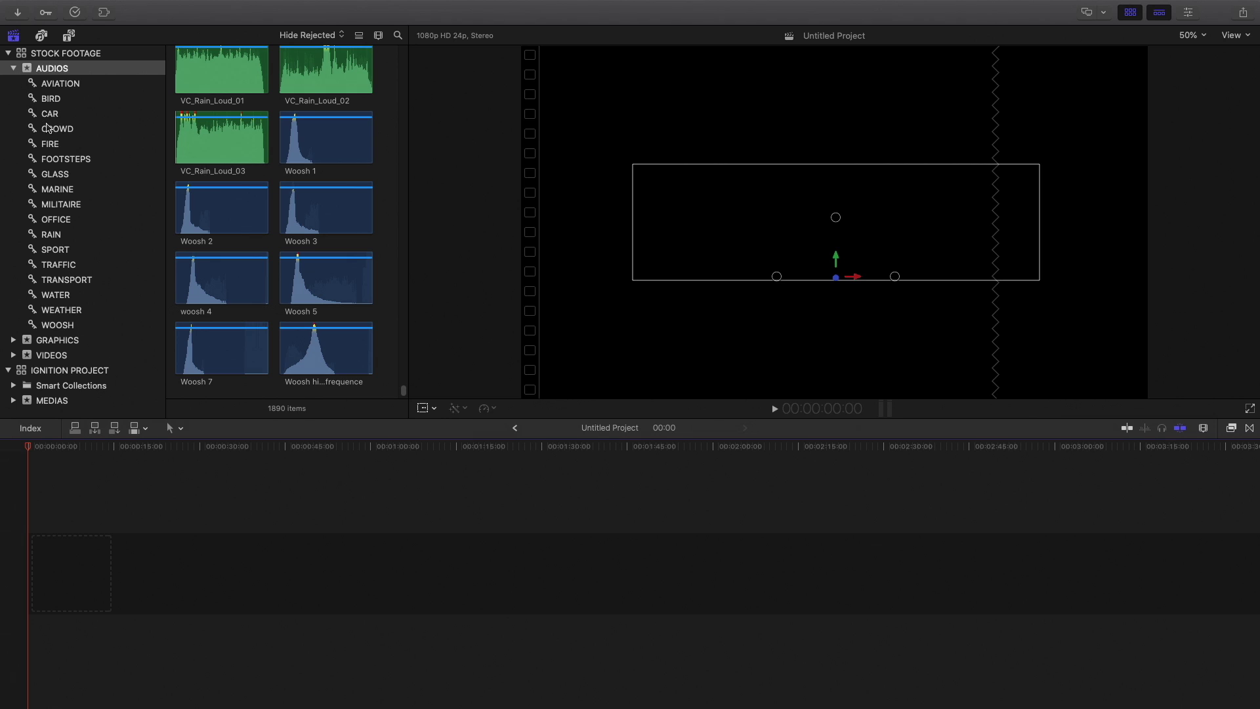
pyautogui.click(51, 144)
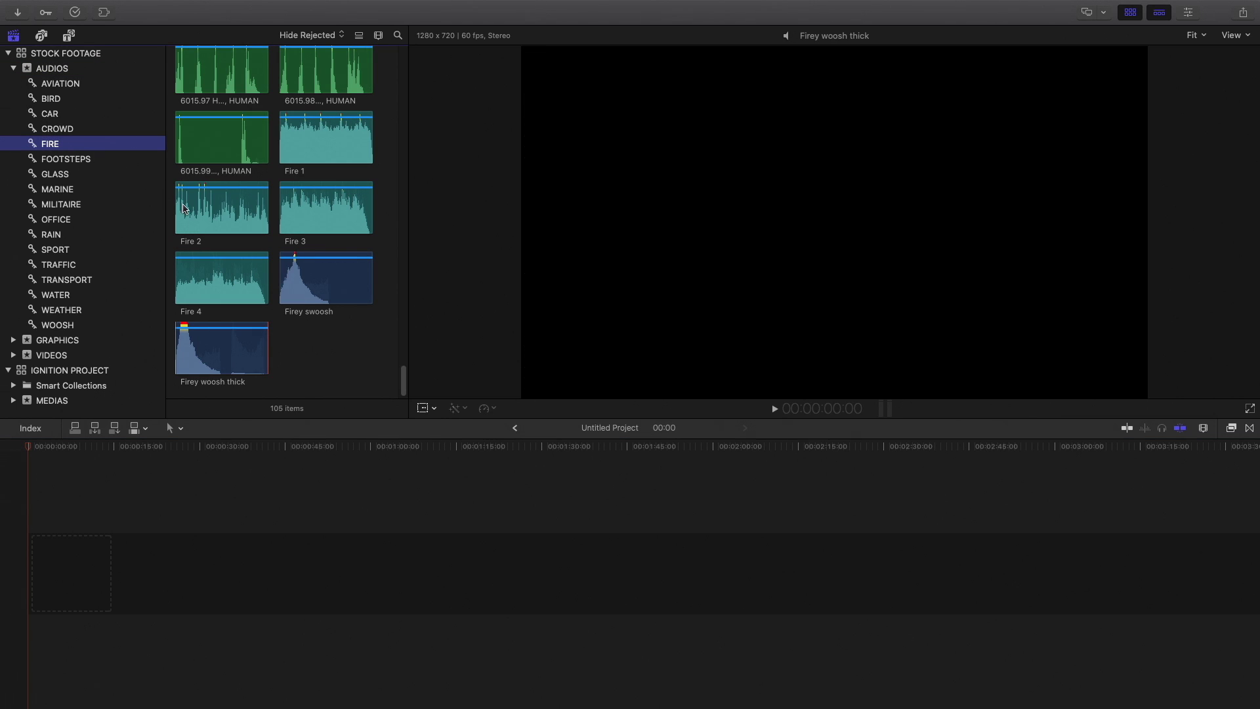
pyautogui.click(193, 225)
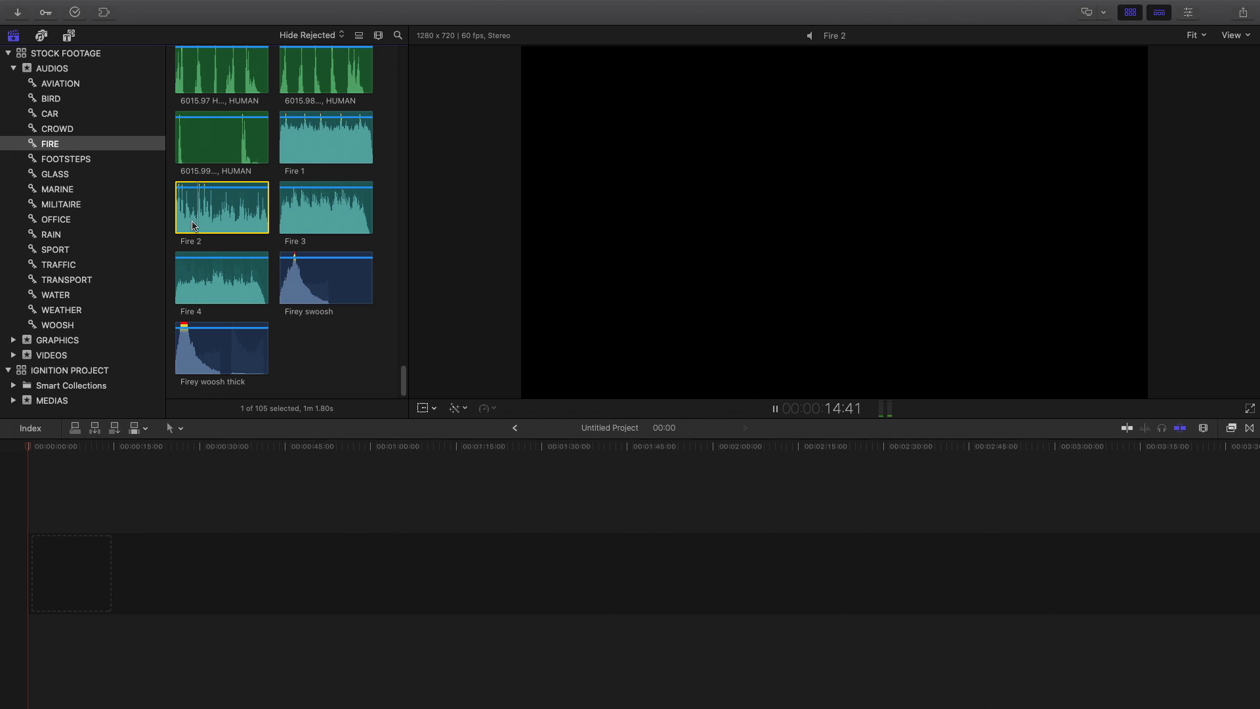
pyautogui.press('space')
pyautogui.click(200, 276)
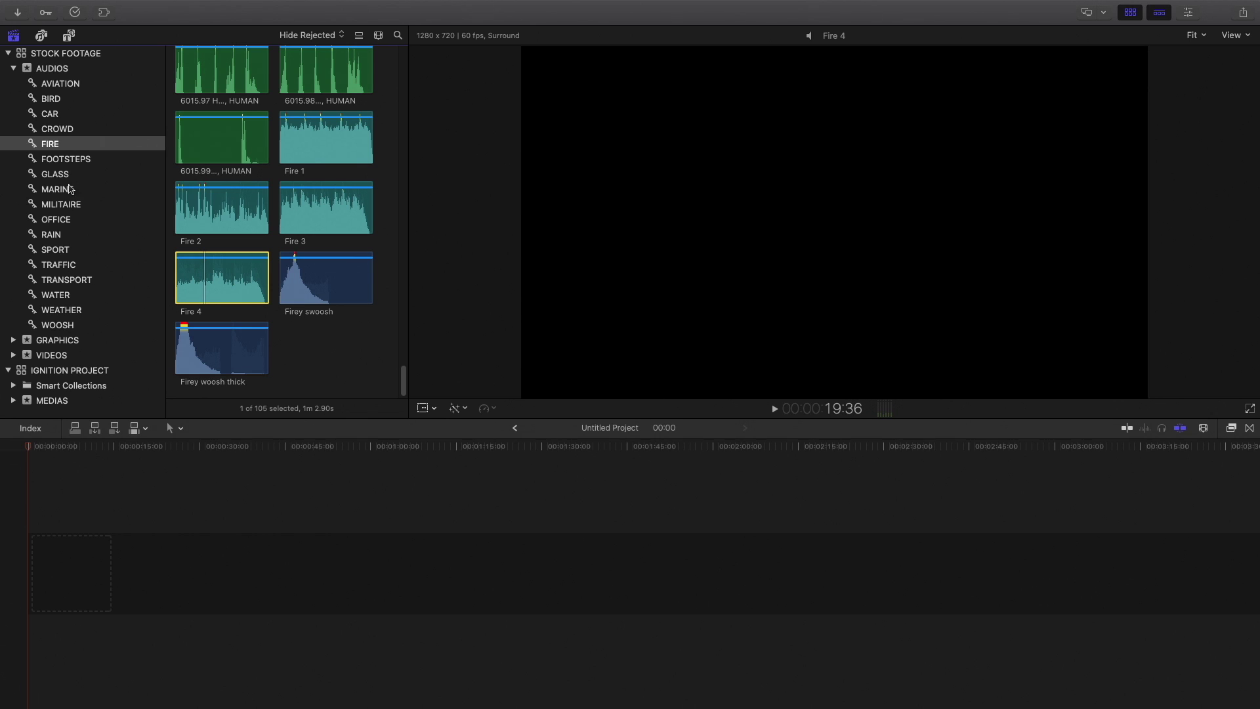
pyautogui.click(59, 161)
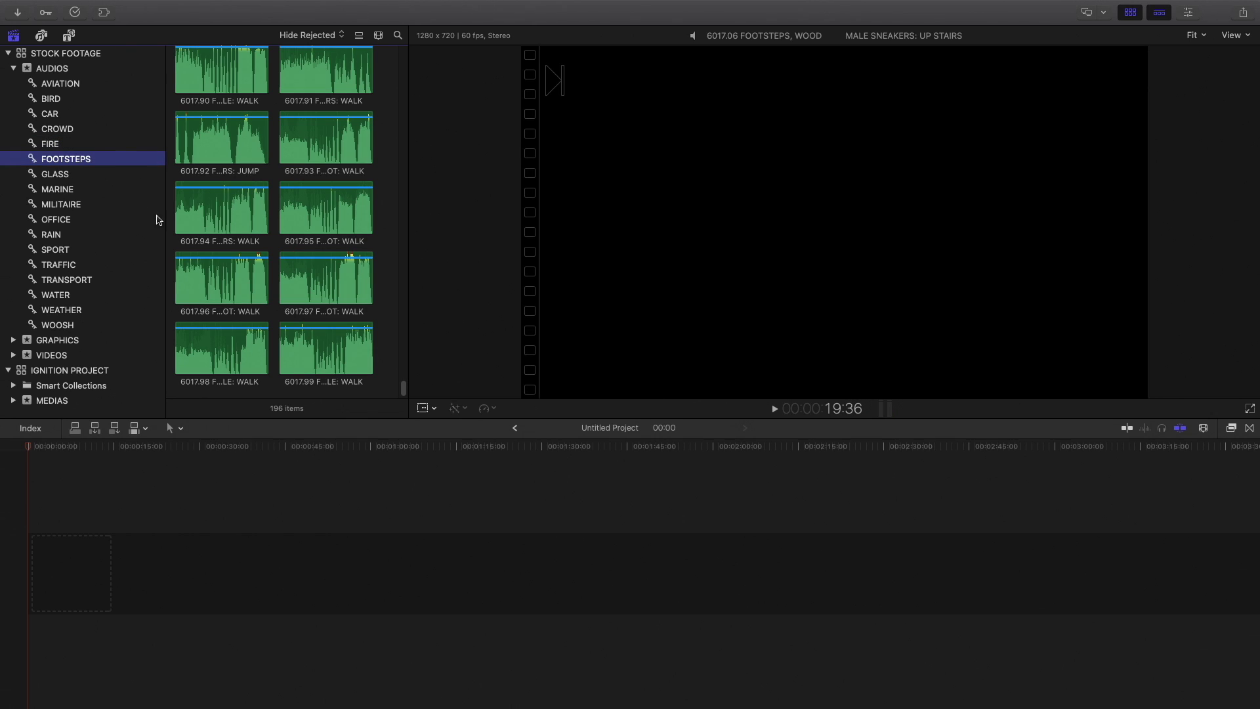
pyautogui.click(184, 223)
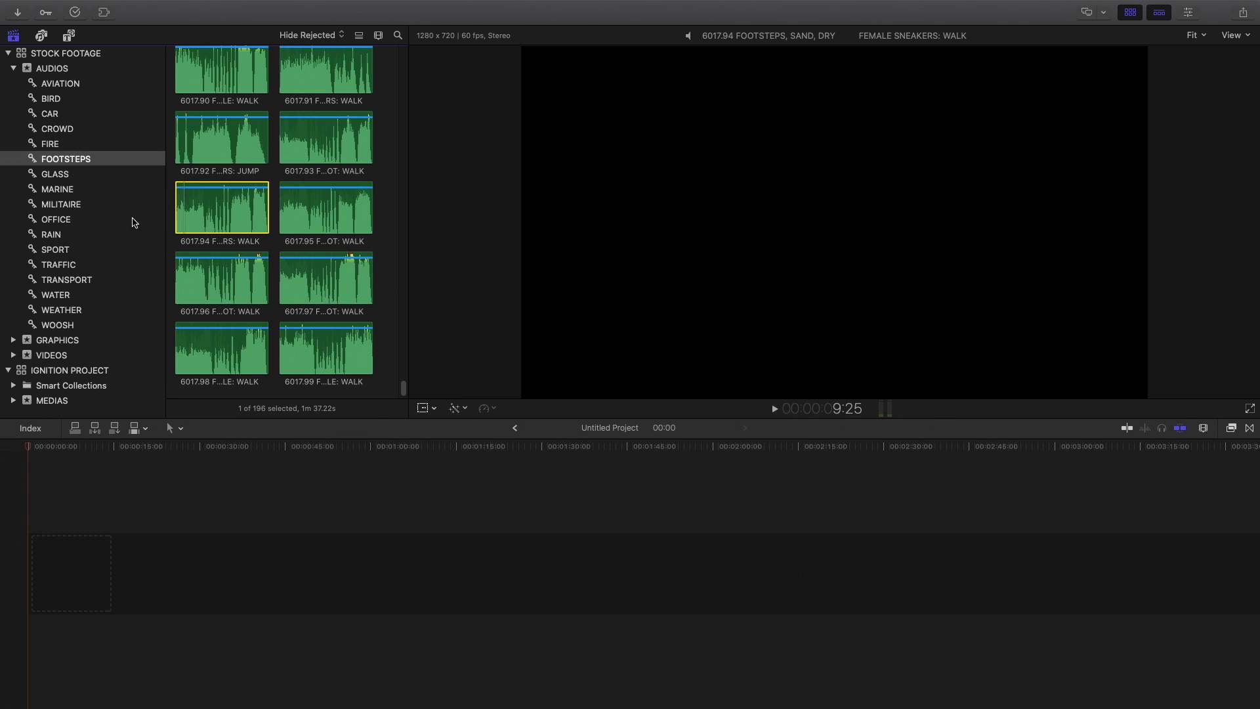
pyautogui.click(117, 234)
pyautogui.click(186, 165)
pyautogui.press('space')
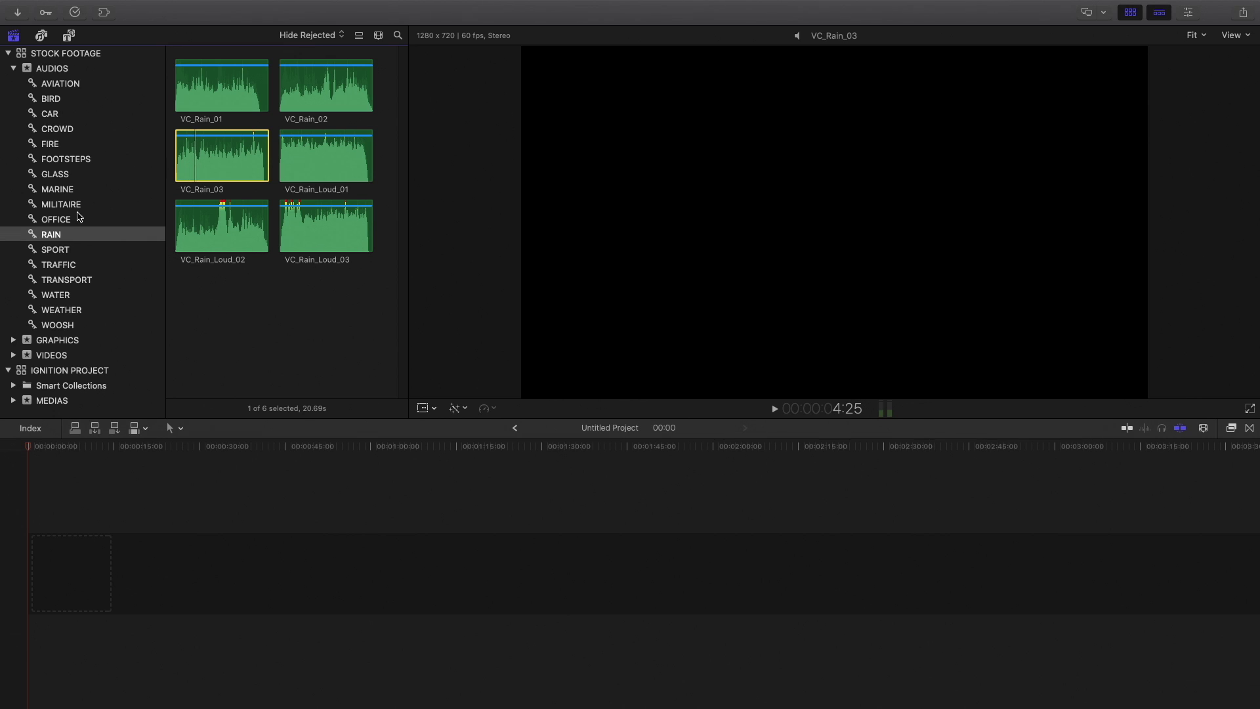
pyautogui.click(74, 324)
pyautogui.click(178, 295)
pyautogui.press('space')
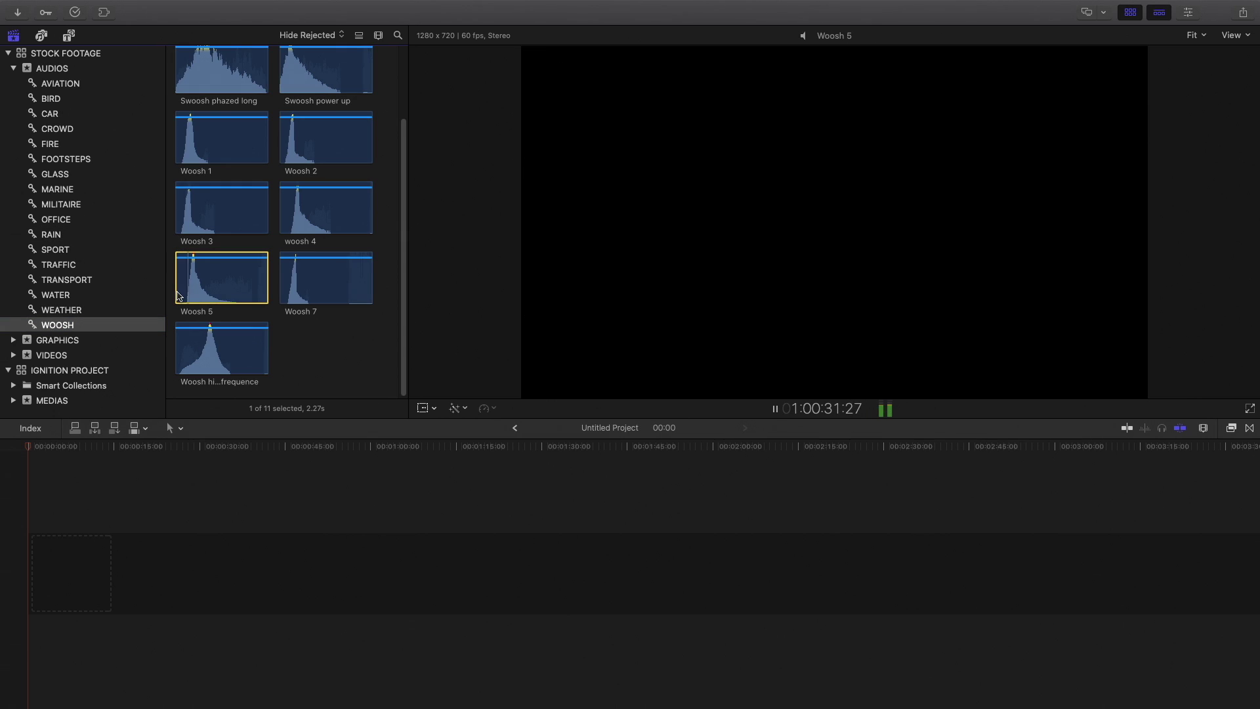
pyautogui.press('space')
pyautogui.click(13, 68)
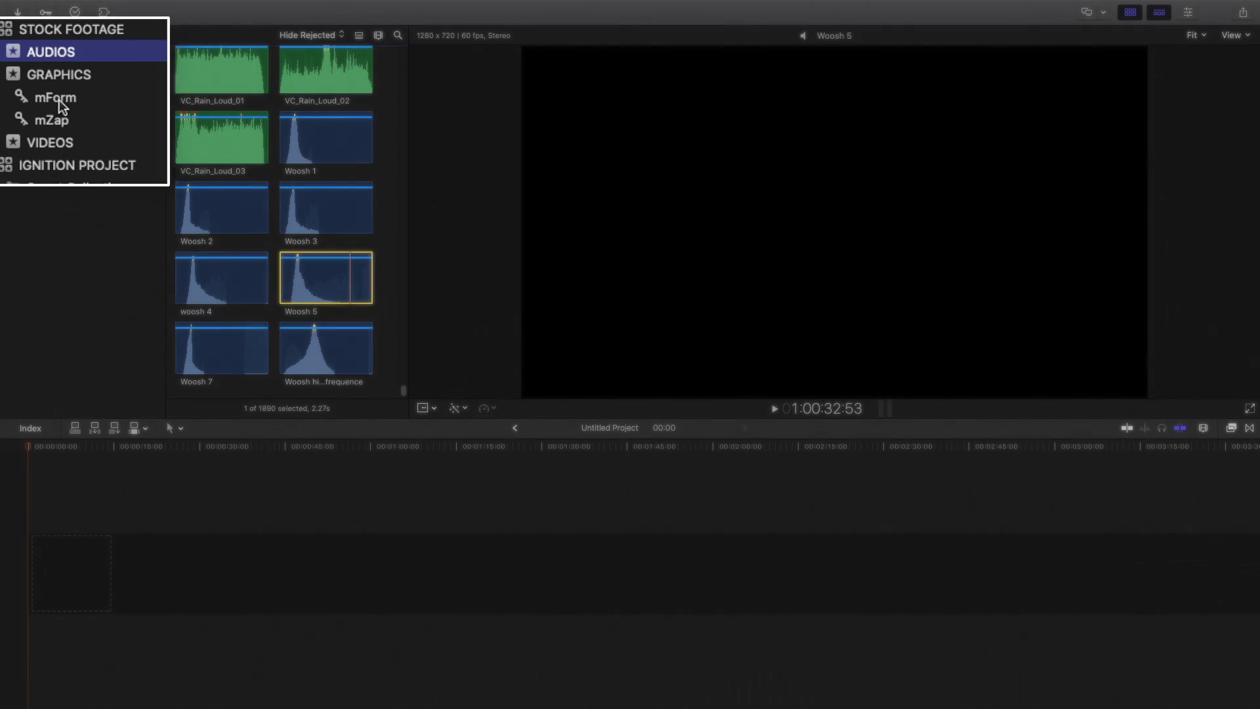
# Skim the 150 mForm shape graphics, then browse the 100-clip mZap collection
pyautogui.click(56, 100)
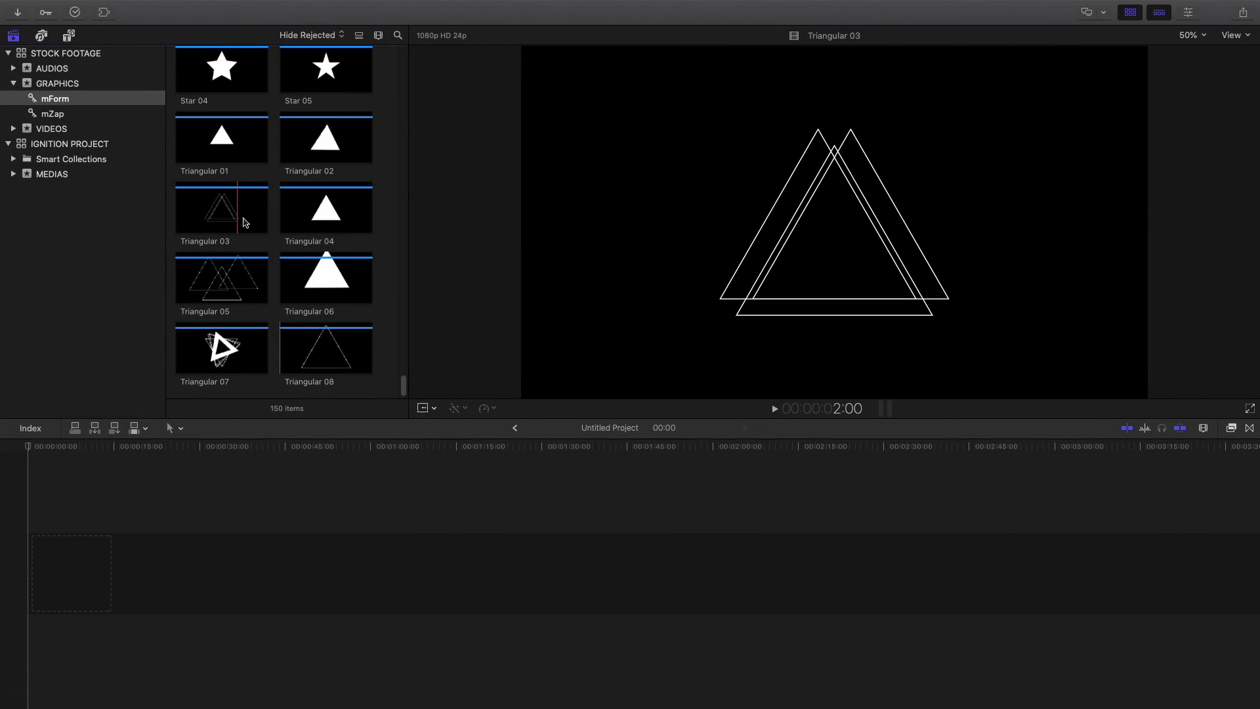
pyautogui.scroll(10, 252, 236)
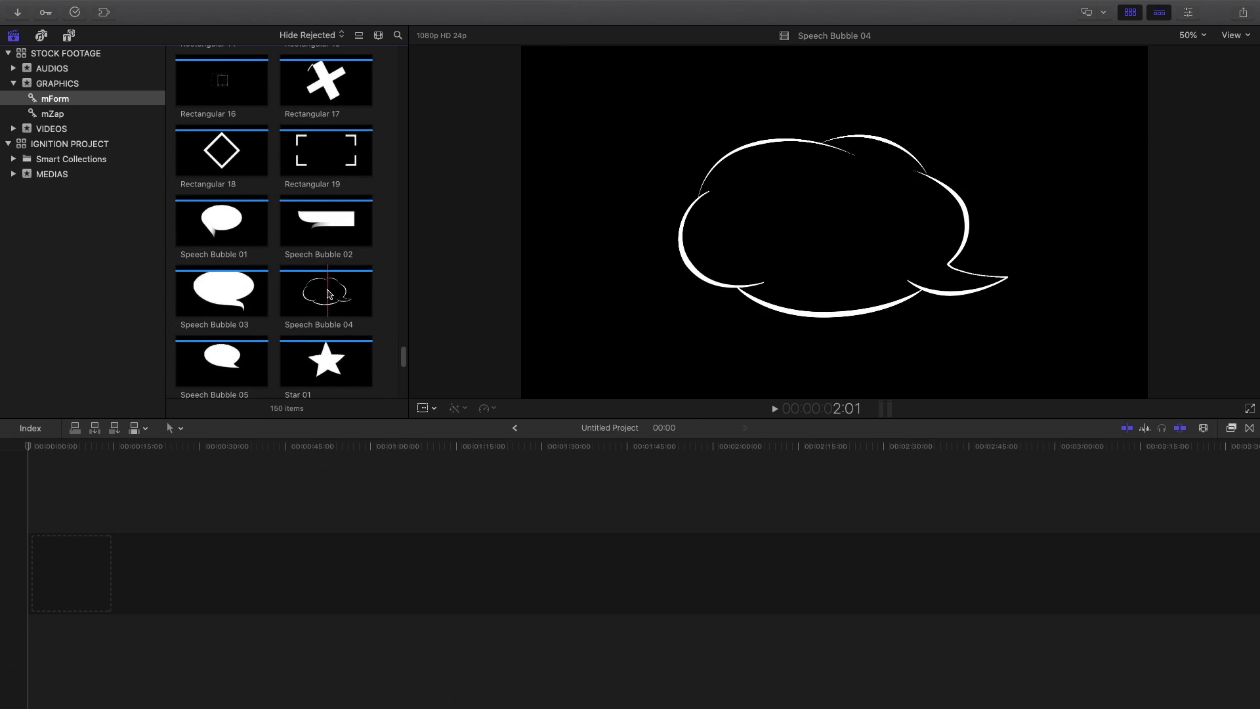
pyautogui.scroll(10, 284, 219)
pyautogui.scroll(5, 308, 220)
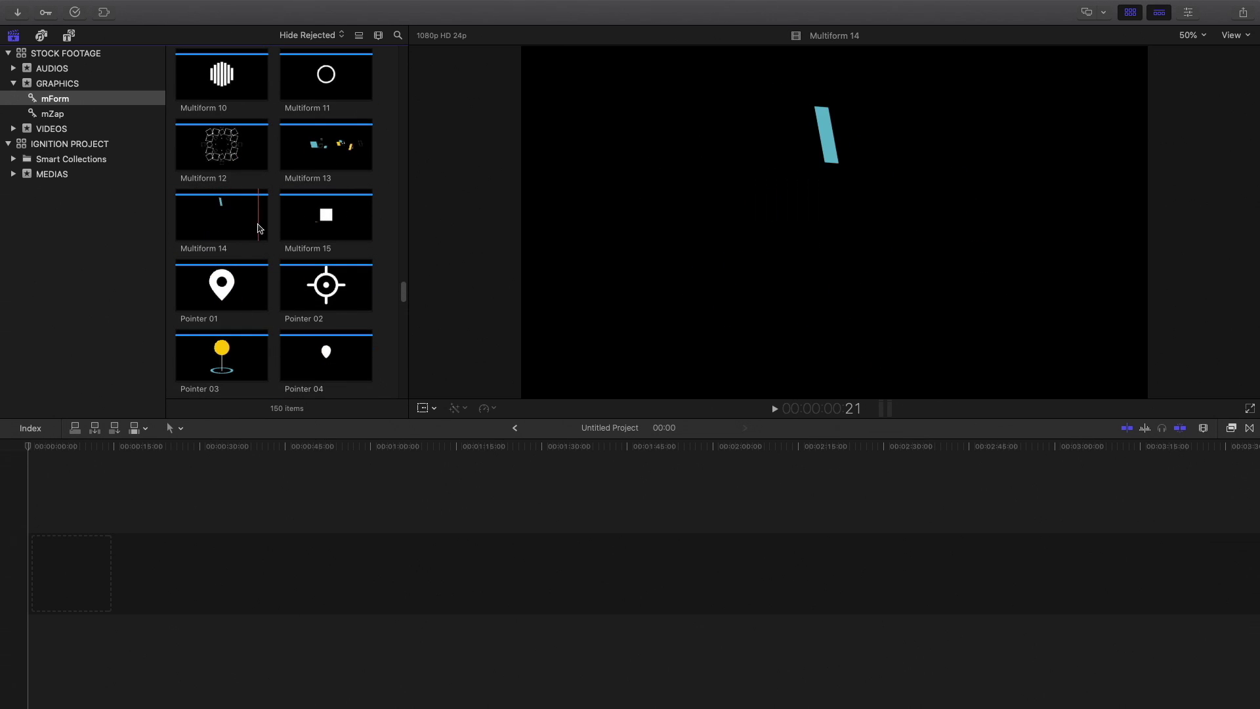
pyautogui.scroll(5, 326, 263)
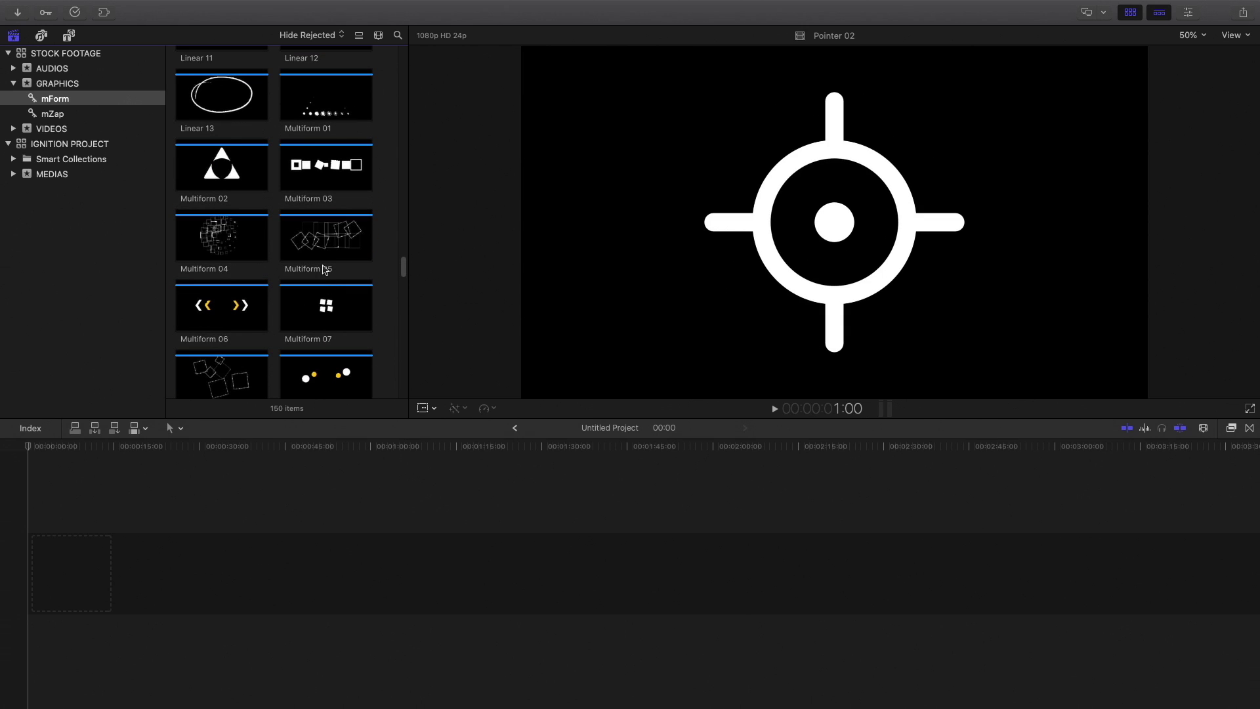
pyautogui.press('Down')
pyautogui.scroll(5, 248, 249)
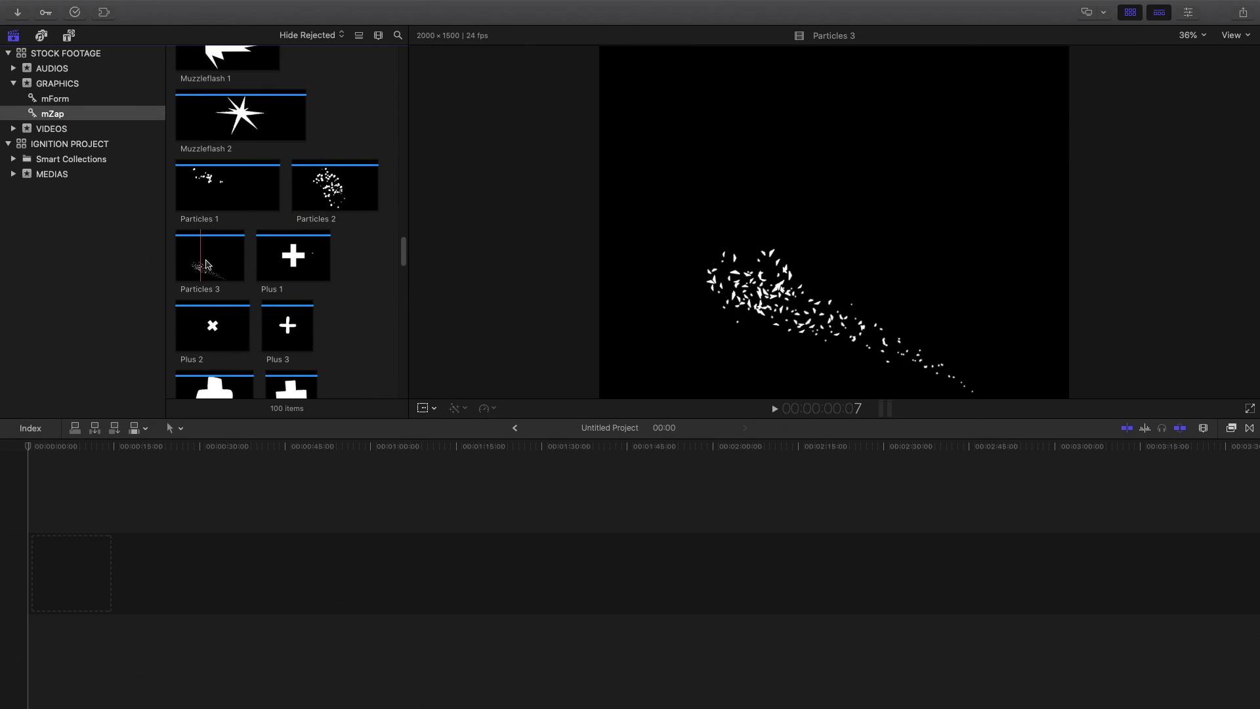
pyautogui.scroll(-6, 226, 296)
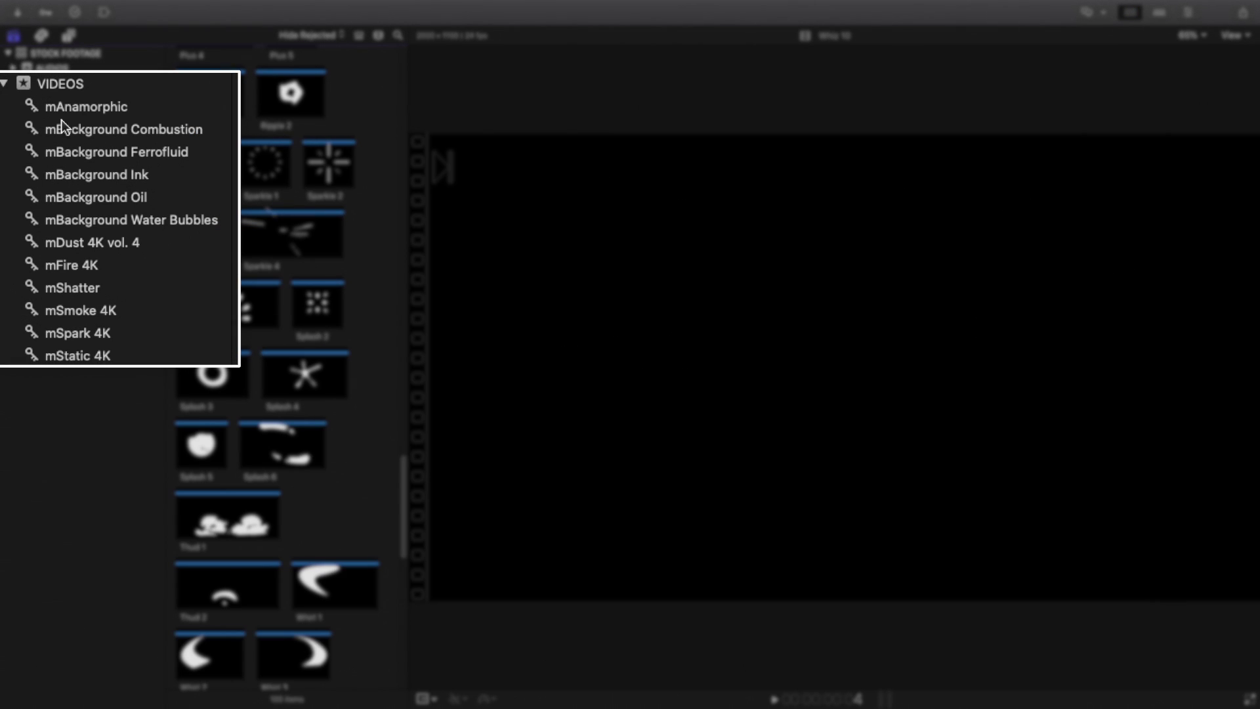
# Preview the mAnamorphic, mBackground Ferrofluid, Ink, Water Bubbles and mFire 4K collections
pyautogui.click(63, 106)
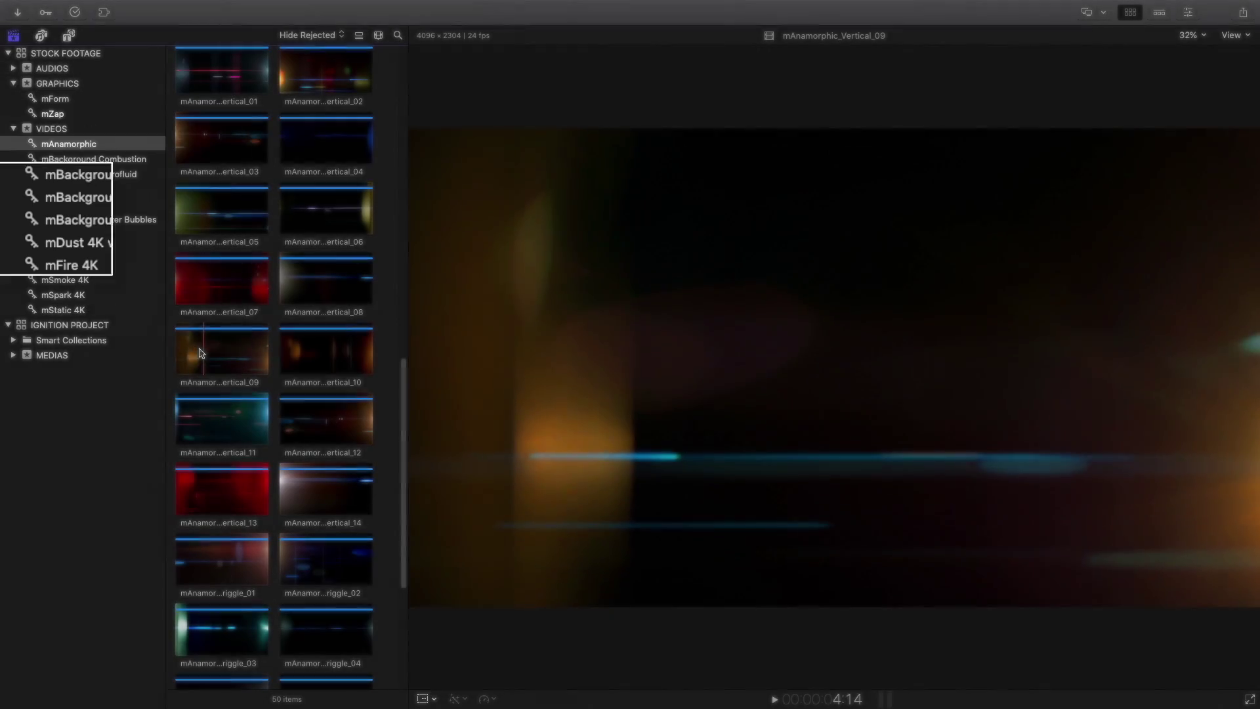
pyautogui.click(90, 176)
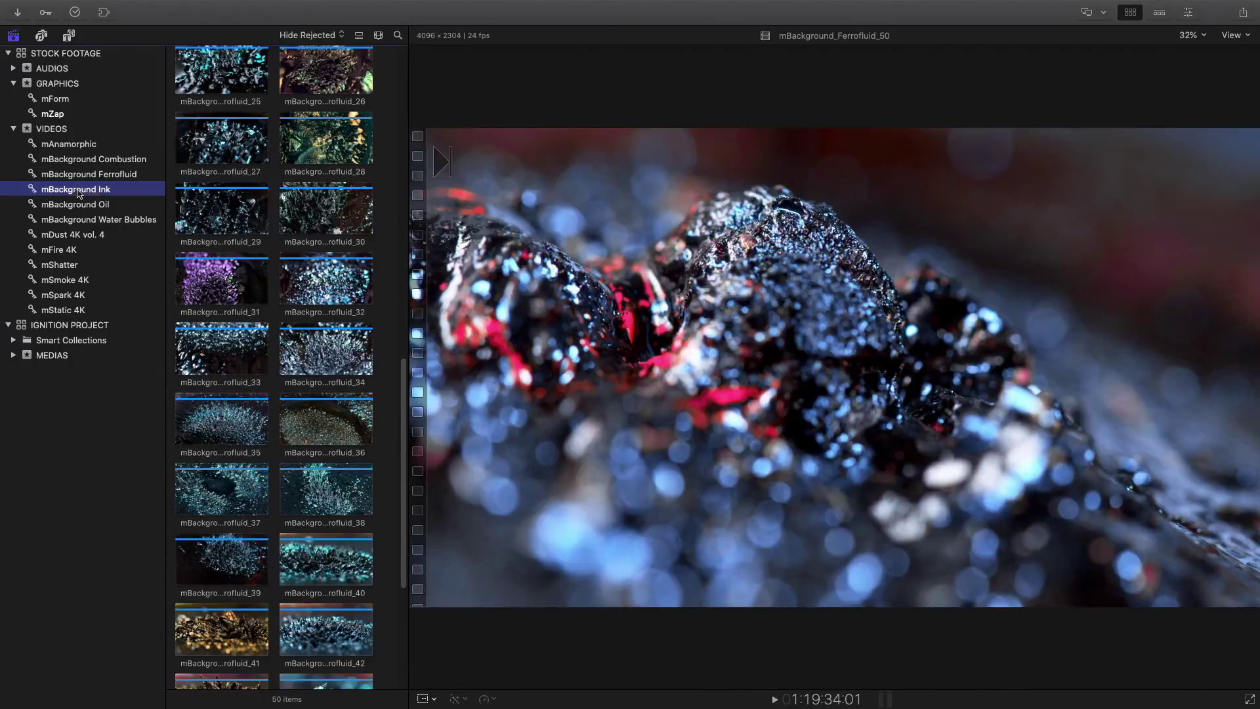
pyautogui.press('Down')
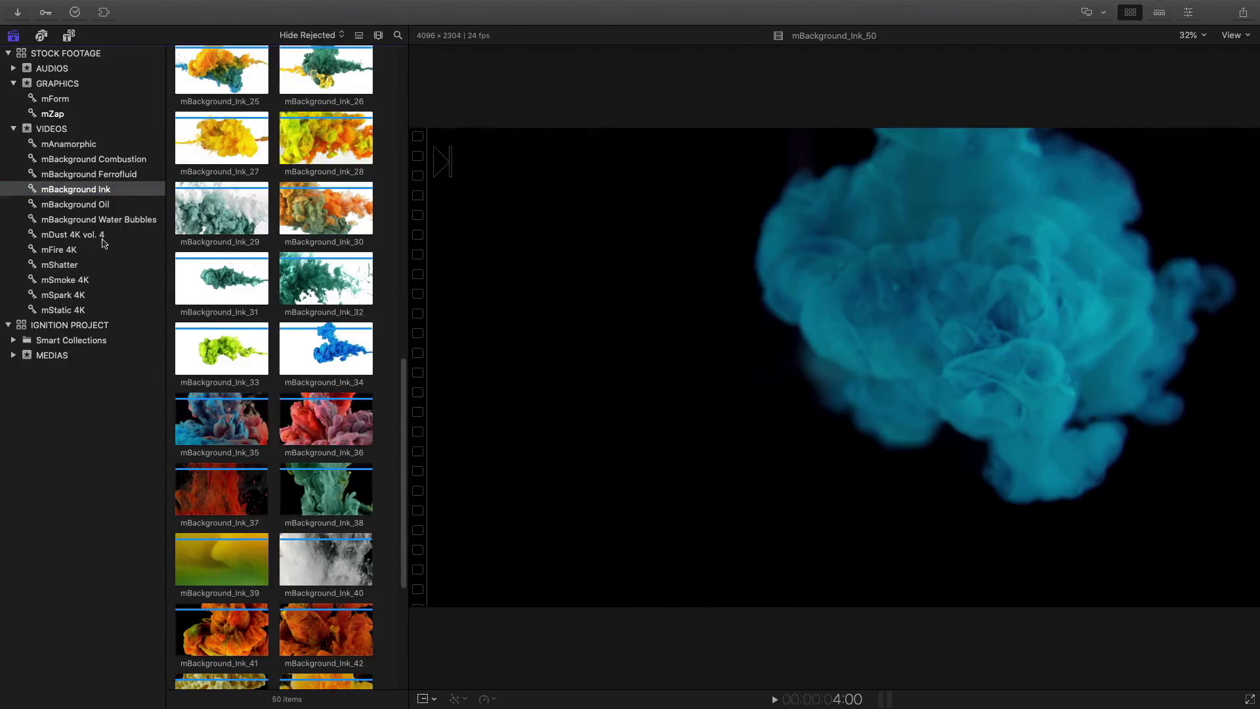
pyautogui.click(95, 219)
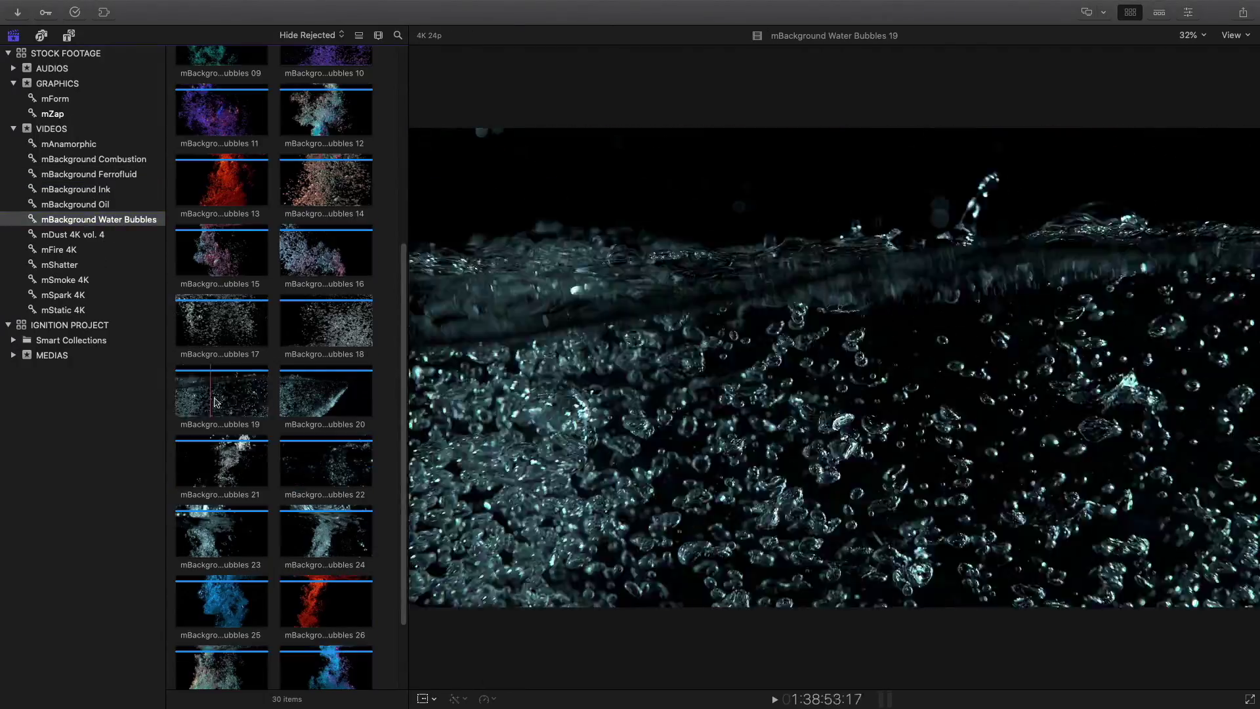
pyautogui.click(66, 251)
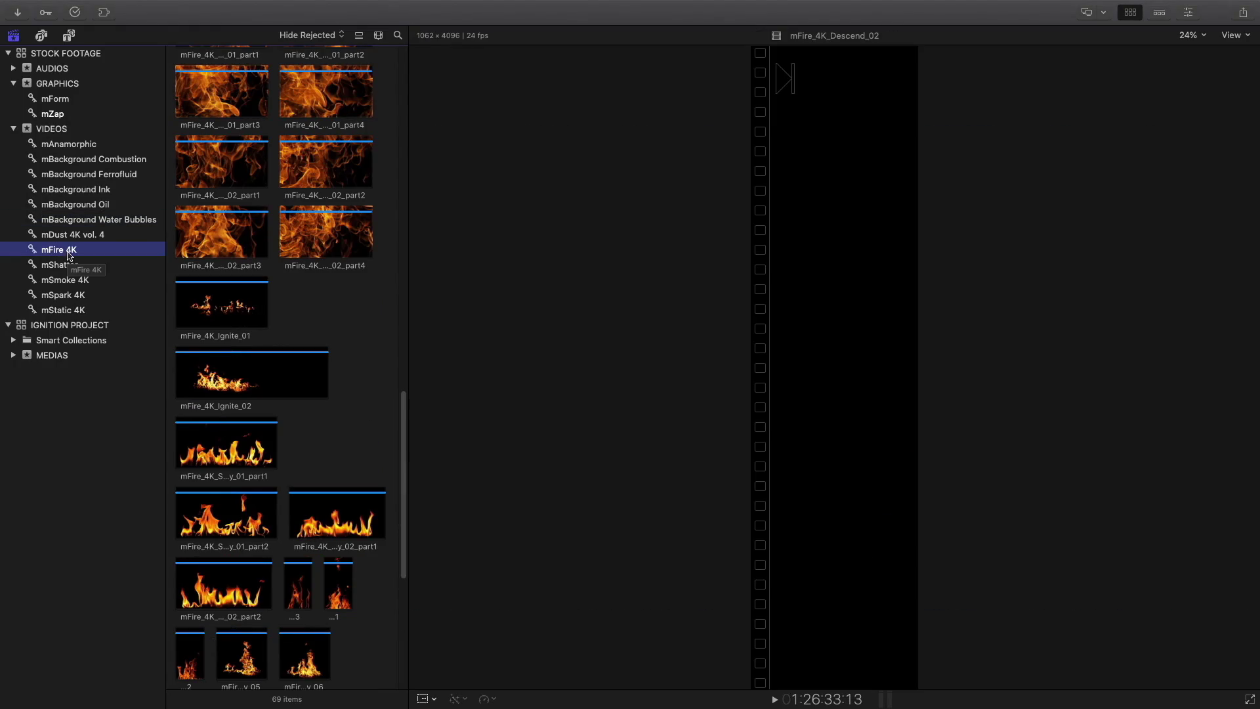
# Play mShatter_Breaking_Glass_07 and mSmoke_4K_07, then browse the mSpark 4K clips
pyautogui.scroll(15, 229, 320)
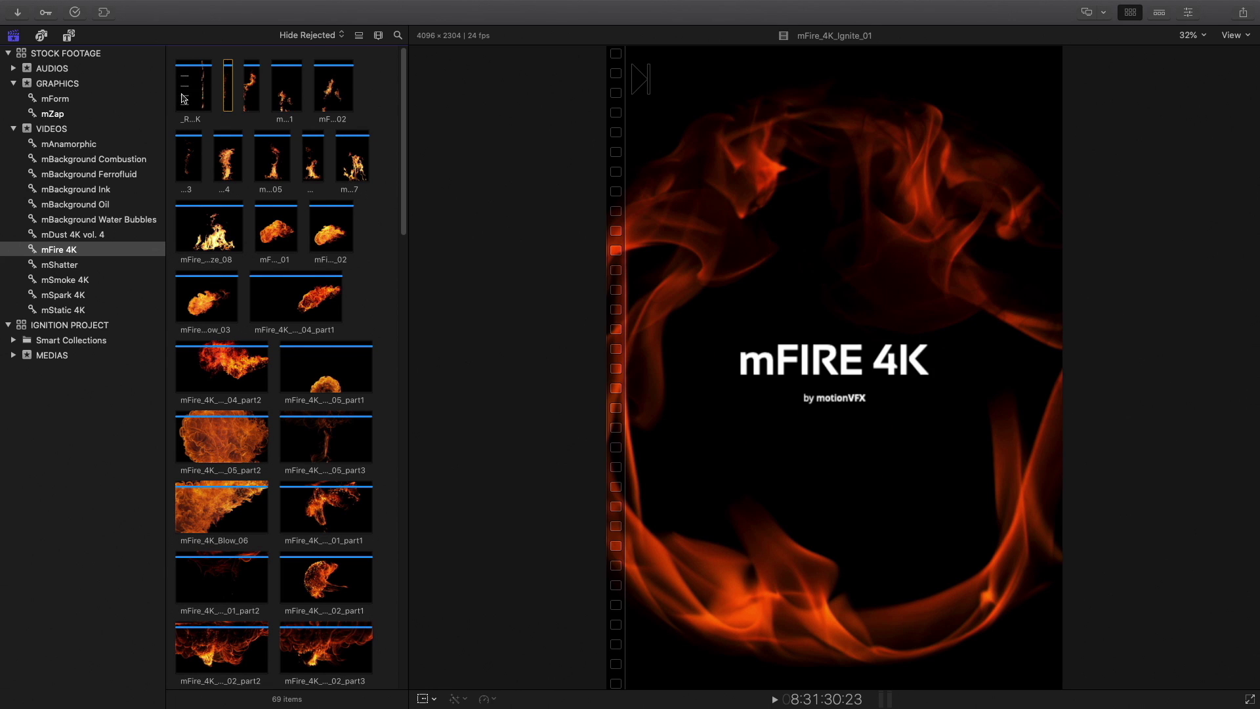
pyautogui.click(183, 96)
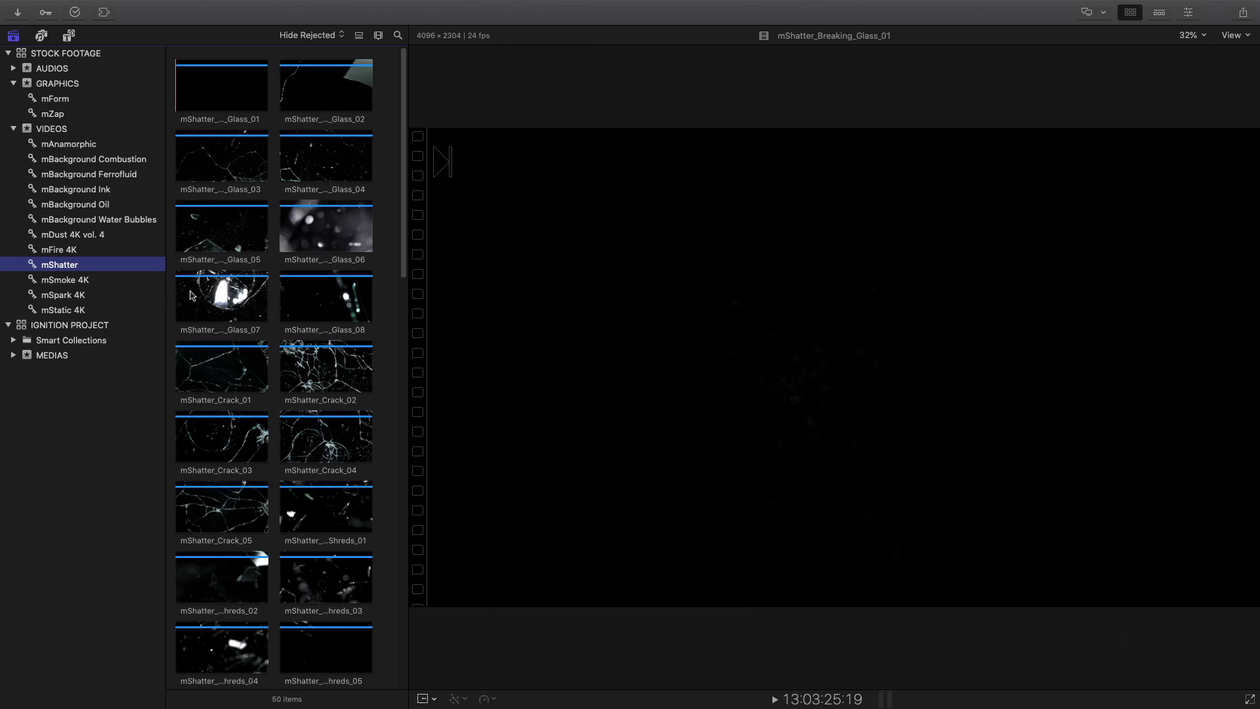
pyautogui.click(187, 305)
pyautogui.press('space')
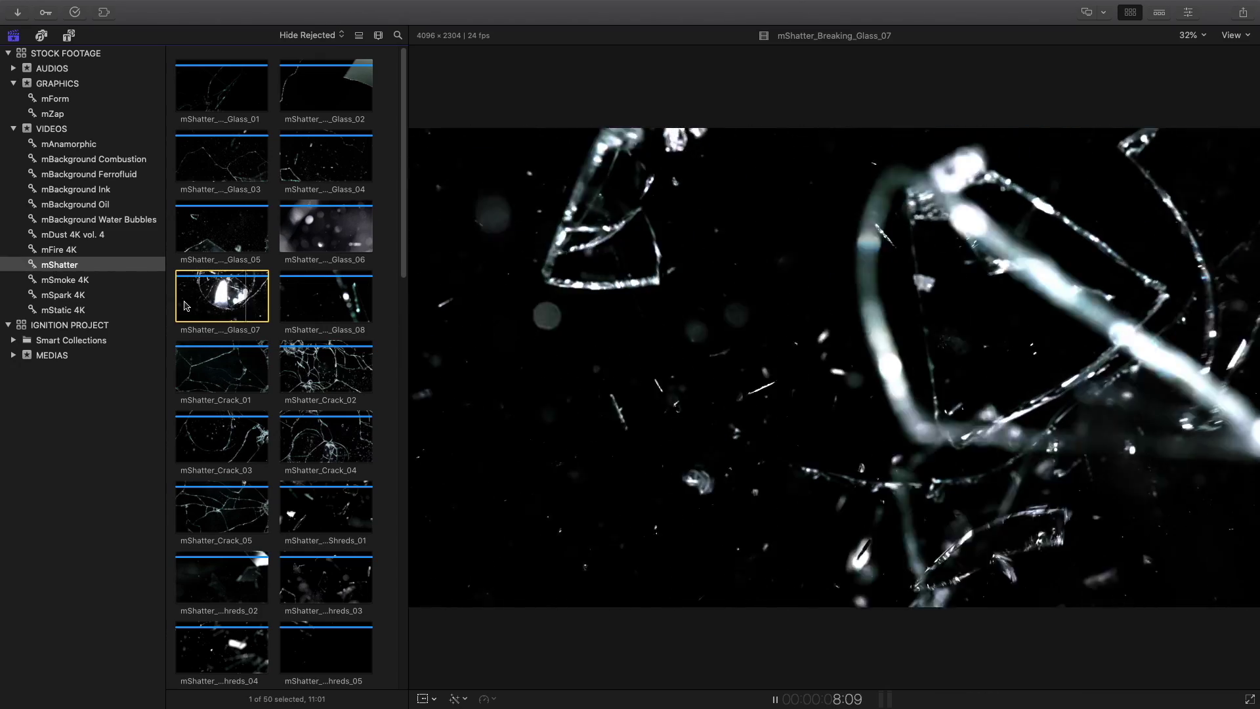
pyautogui.click(92, 281)
pyautogui.click(179, 317)
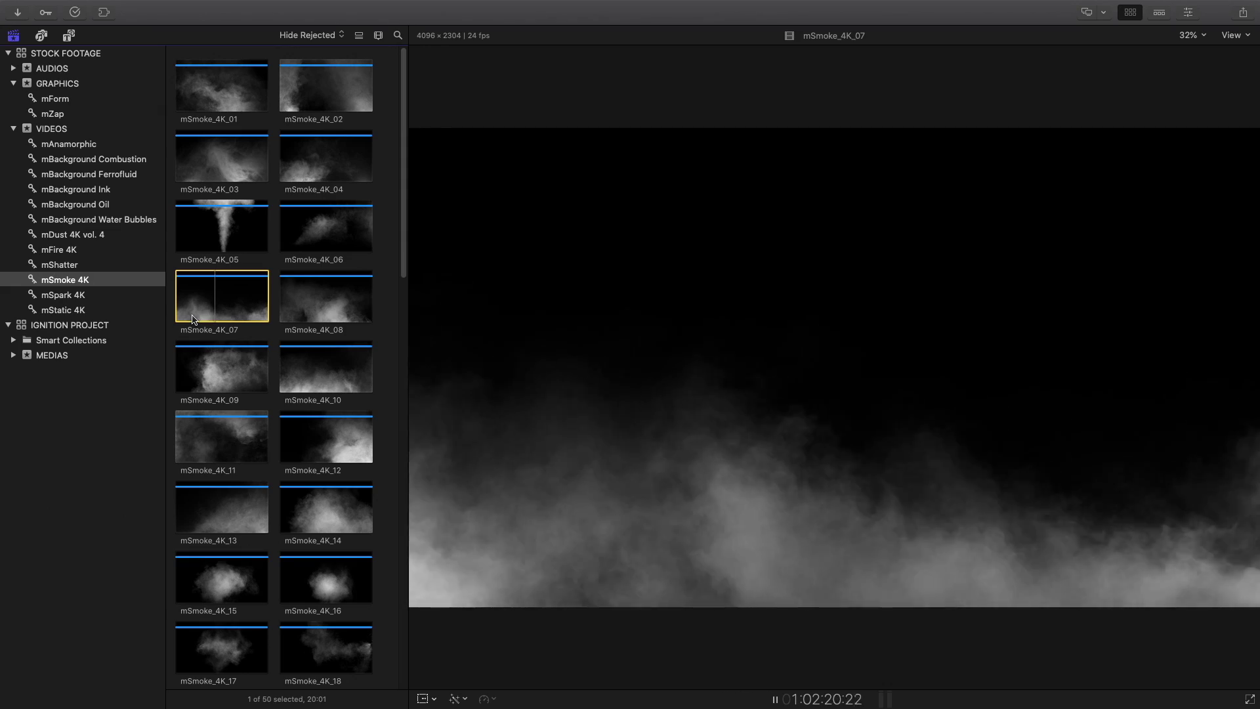
pyautogui.click(105, 294)
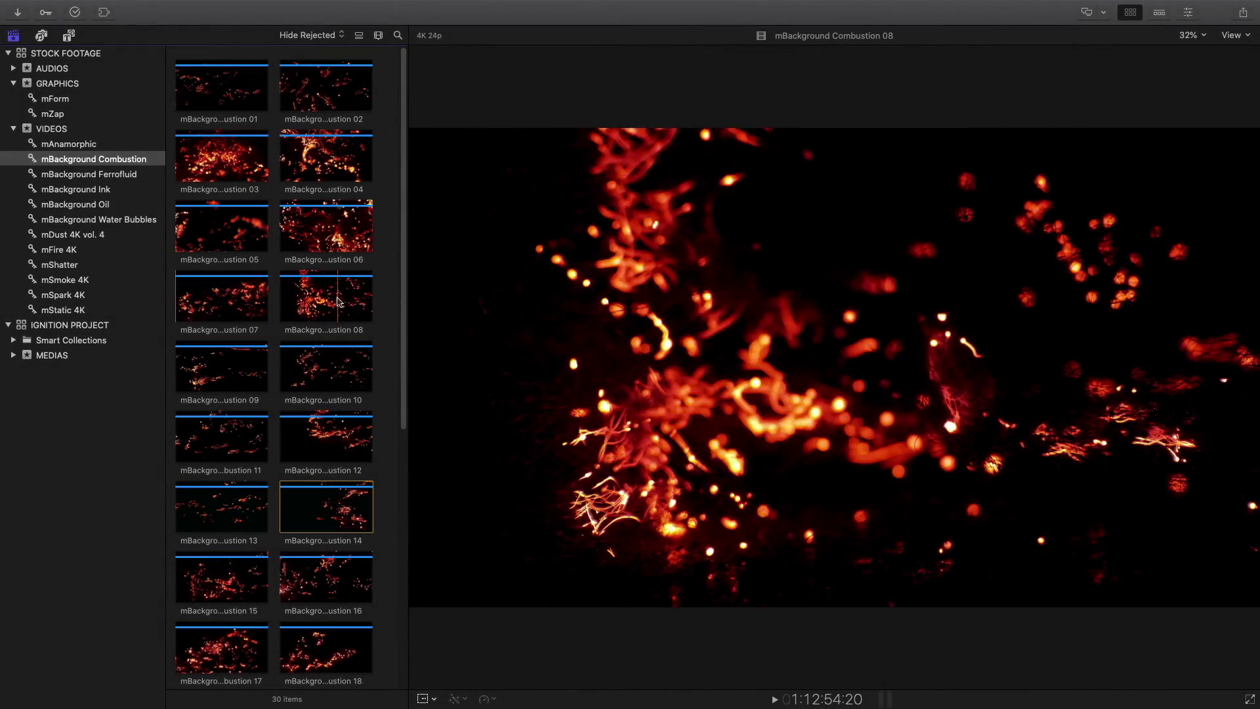
# Select mBackground Combustion 29 and bring up the IGNITION PROJECT timeline
pyautogui.scroll(-10, 338, 302)
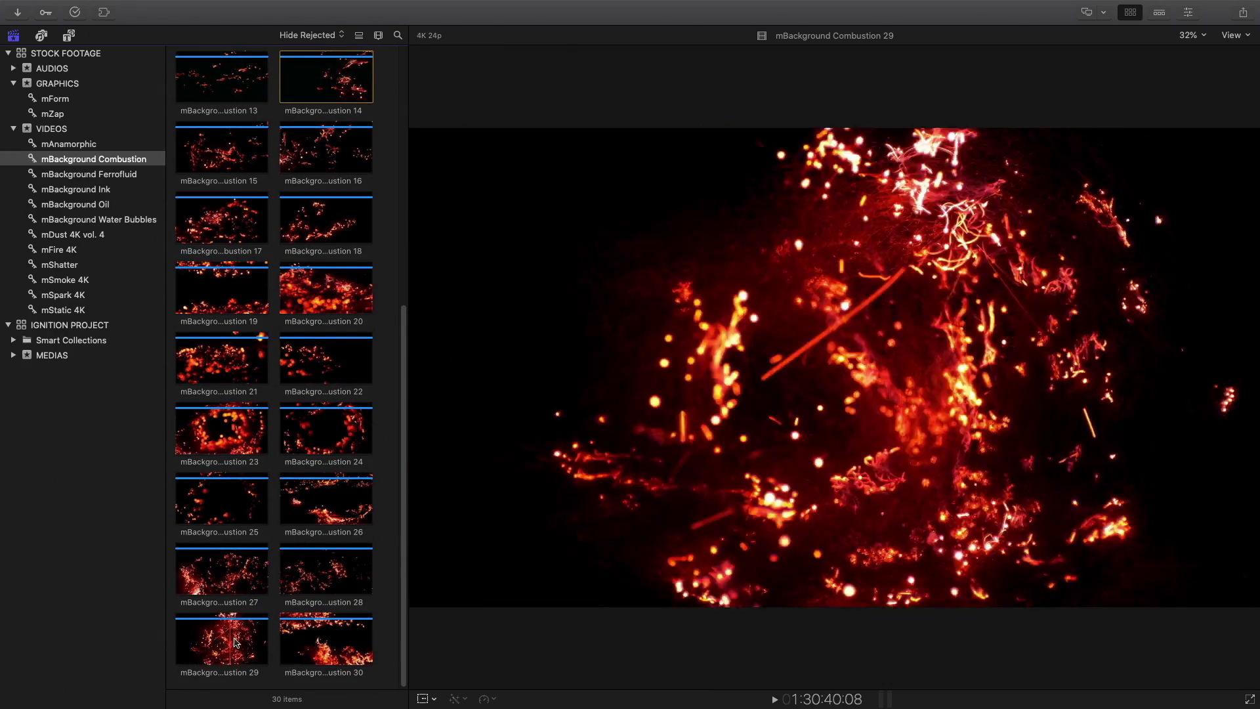
pyautogui.click(188, 638)
pyautogui.press('ctrl+super+2')
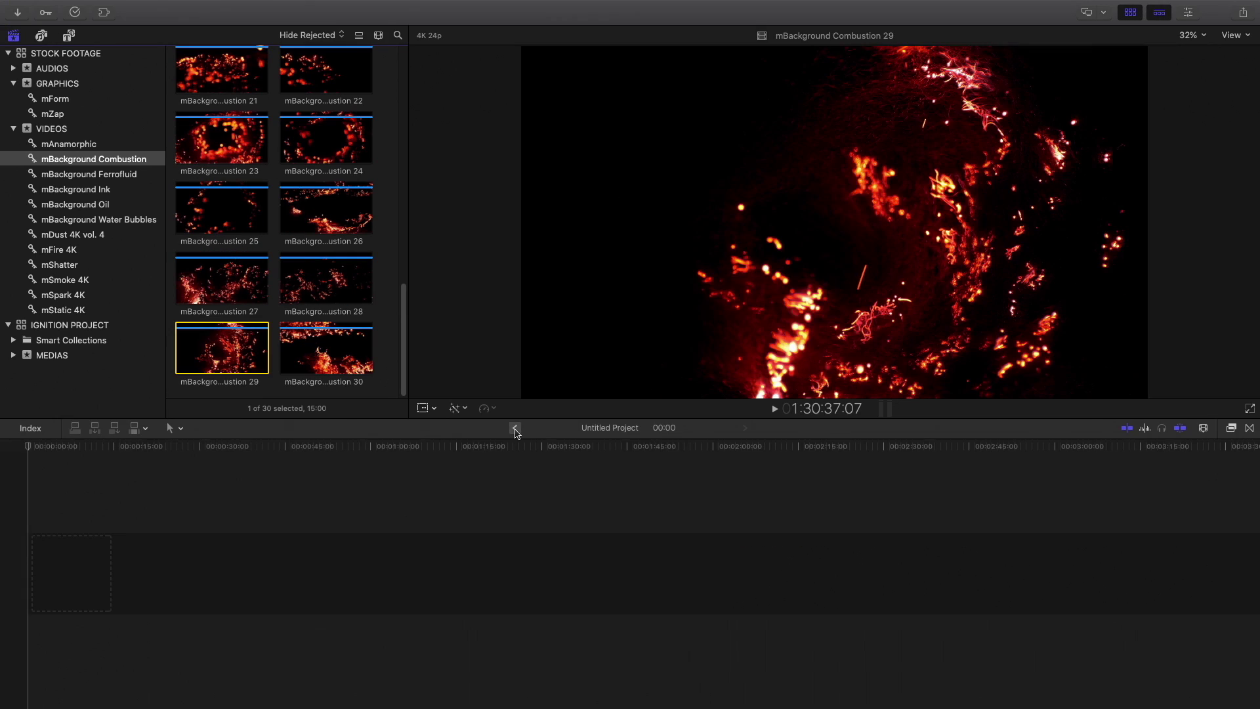
pyautogui.click(515, 429)
# Place Combustion 29 right after the title clip and park the playhead near 10 seconds
pyautogui.moveTo(223, 351); pyautogui.dragTo(722, 492)
pyautogui.hotkey('shift', 'z')
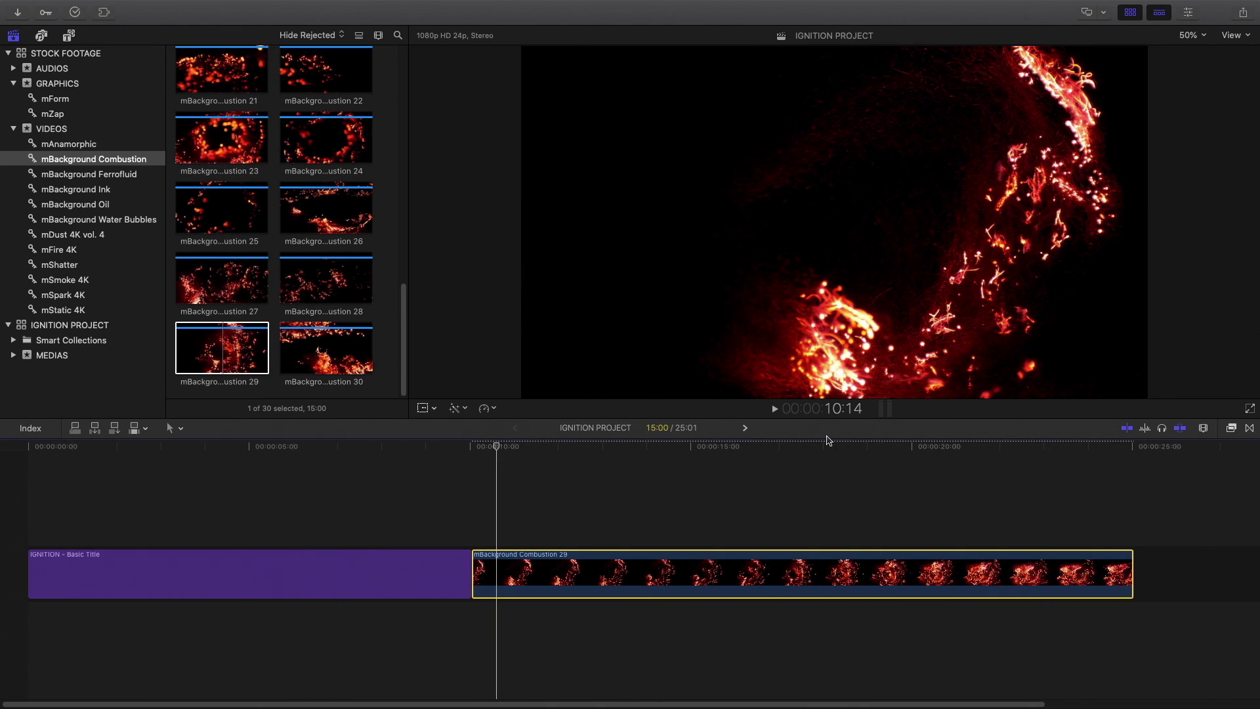
pyautogui.click(497, 450)
pyautogui.scroll(8, 339, 234)
pyautogui.scroll(1, 338, 235)
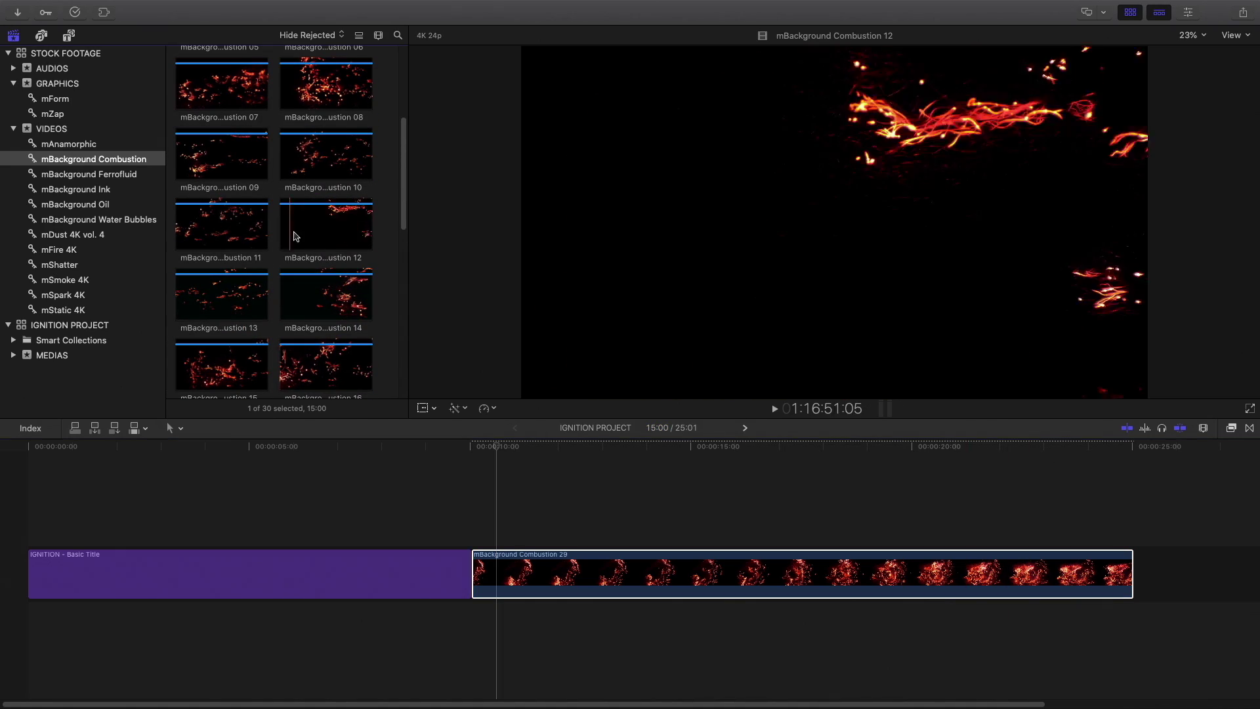
# Connect Combustion 14 above Combustion 29 at 10 seconds, trimmed to end with it
pyautogui.click(330, 296)
pyautogui.moveTo(331, 294); pyautogui.dragTo(328, 290)
pyautogui.moveTo(604, 464); pyautogui.dragTo(477, 520)
pyautogui.hscroll(5, 476, 519)
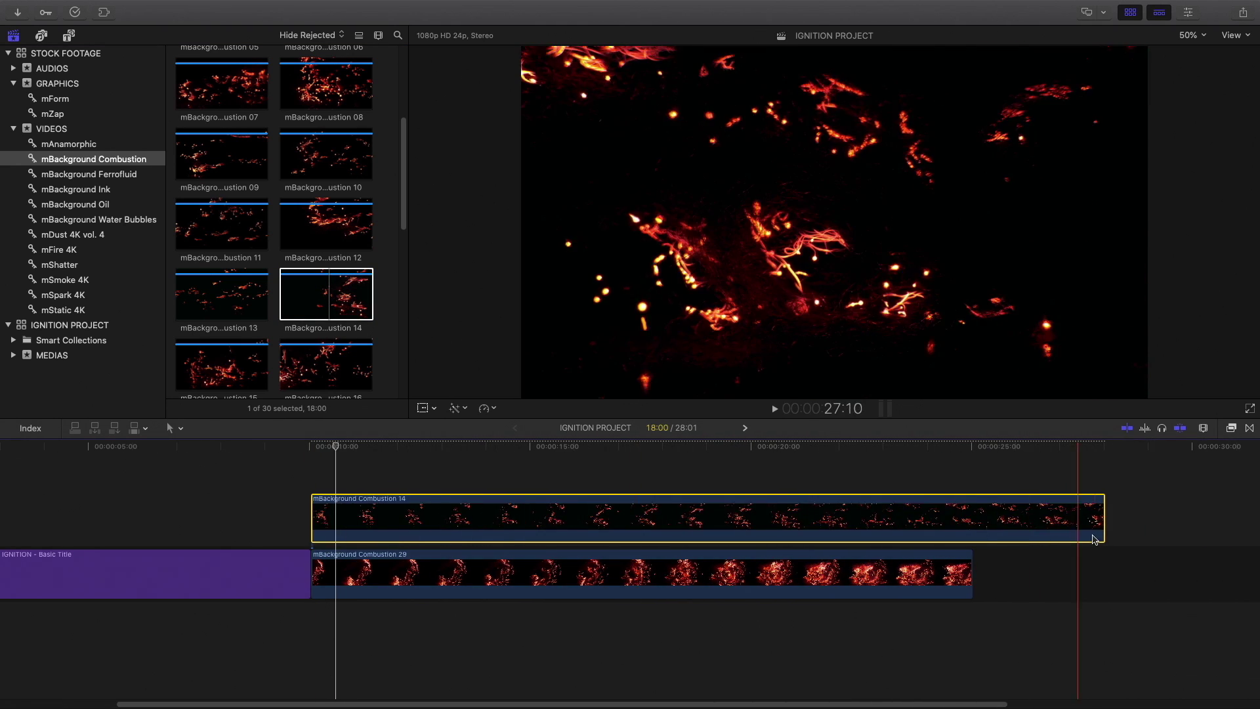
pyautogui.moveTo(1103, 527); pyautogui.dragTo(972, 525)
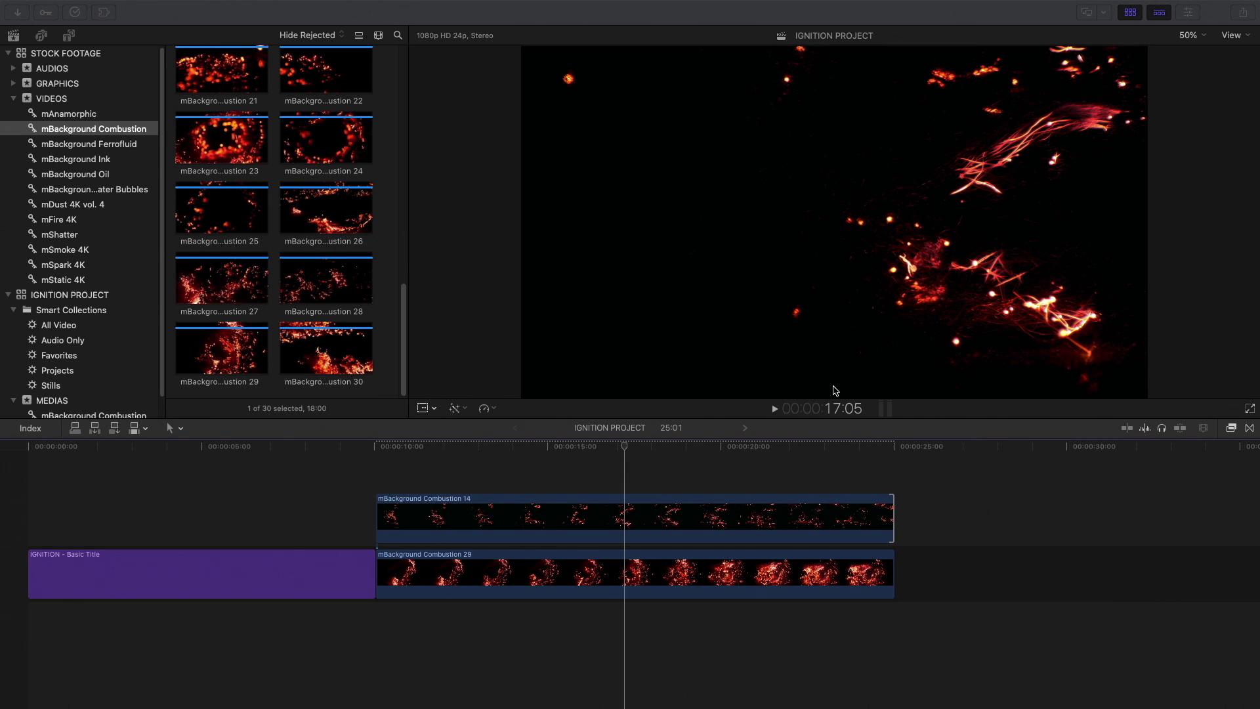
# Set Combustion 14's blend mode to Screen and scrub through the layered clips
pyautogui.click(1130, 14)
pyautogui.click(1188, 13)
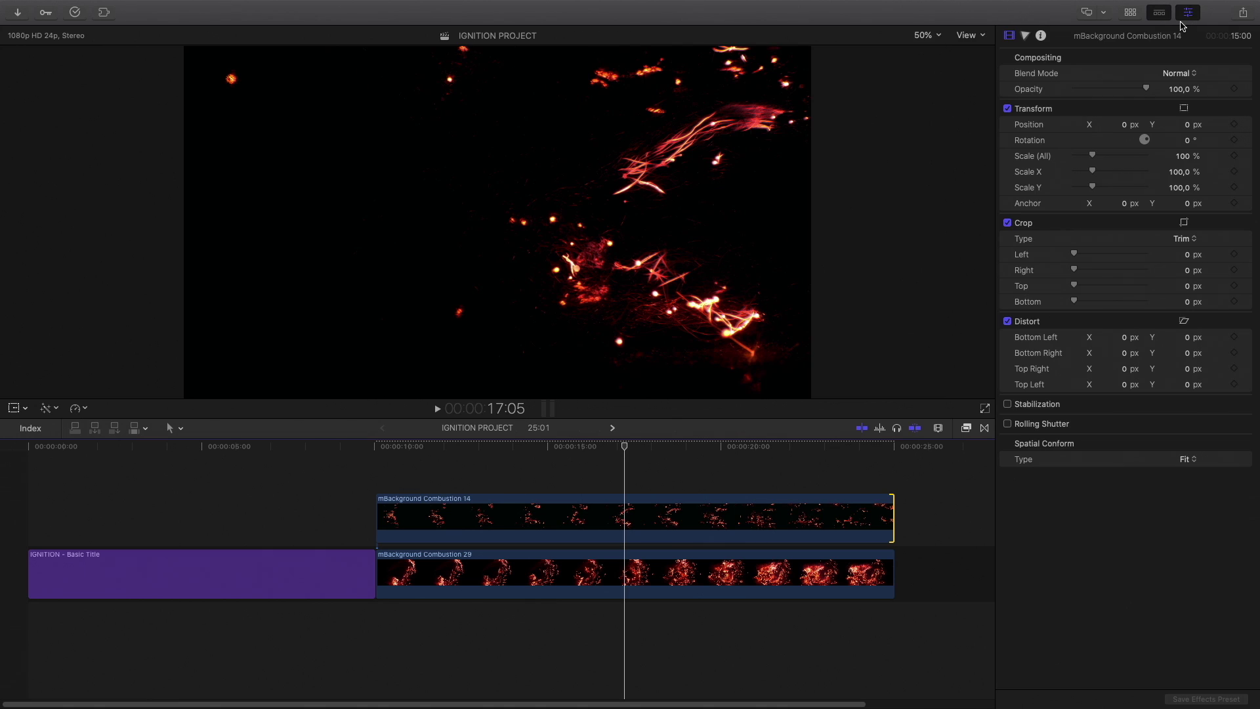
pyautogui.click(1178, 72)
pyautogui.click(1178, 160)
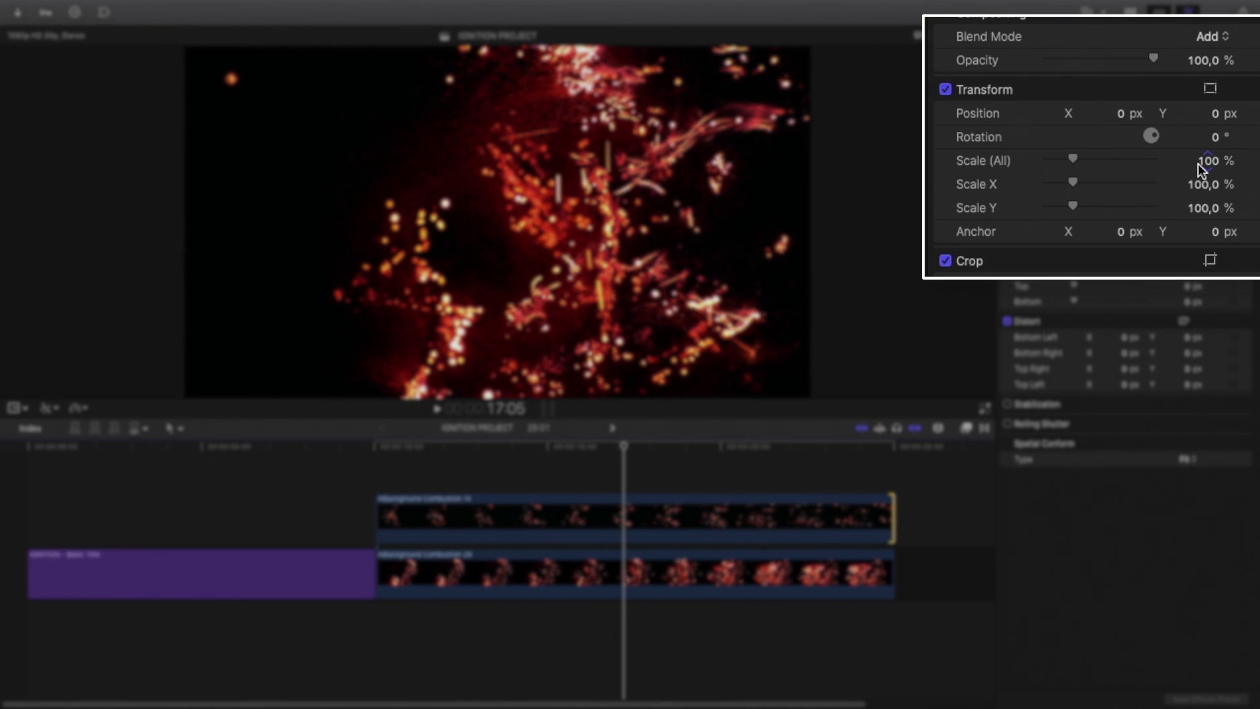
pyautogui.click(1178, 72)
pyautogui.click(1178, 99)
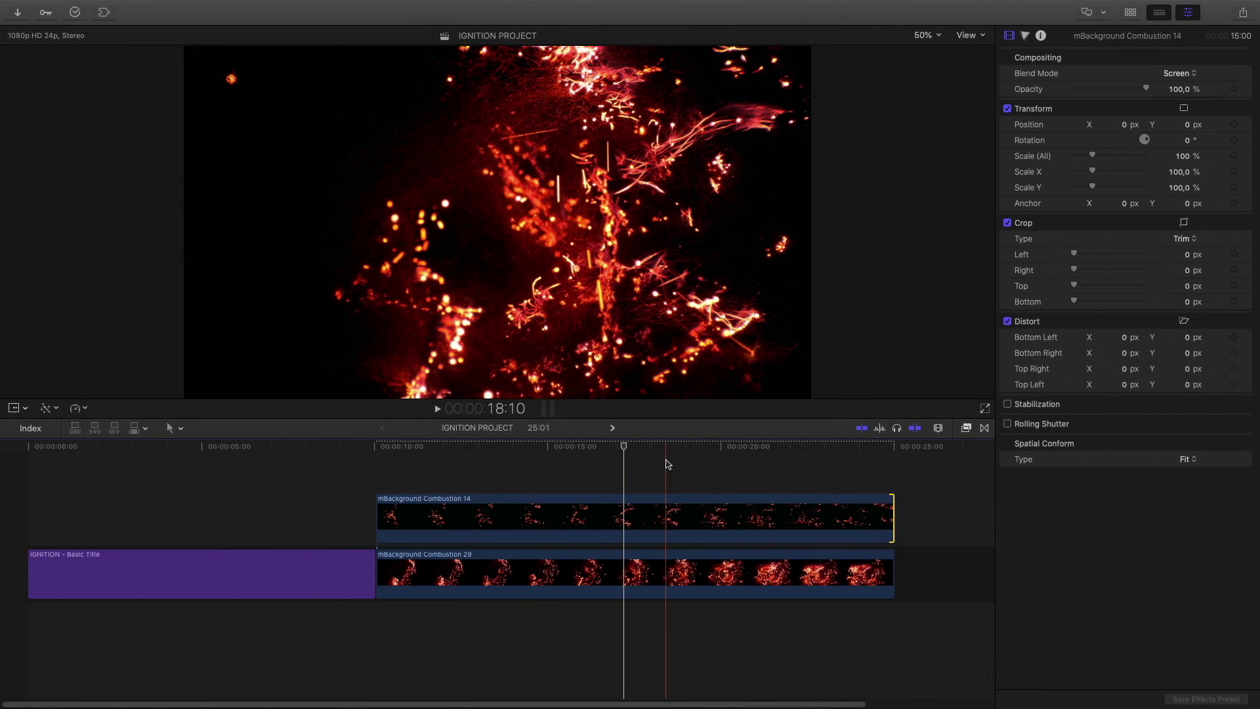
pyautogui.click(503, 447)
pyautogui.moveTo(479, 449)
pyautogui.mouseDown()
pyautogui.moveTo(427, 449)
pyautogui.moveTo(880, 449)
pyautogui.moveTo(476, 452)
pyautogui.mouseUp()
# Combine both combustion clips into a compound clip named BG_COMPOUNDCLIP
pyautogui.press('super+4')
pyautogui.moveTo(599, 473); pyautogui.dragTo(675, 582)
pyautogui.rightClick(675, 577)
pyautogui.click(700, 479)
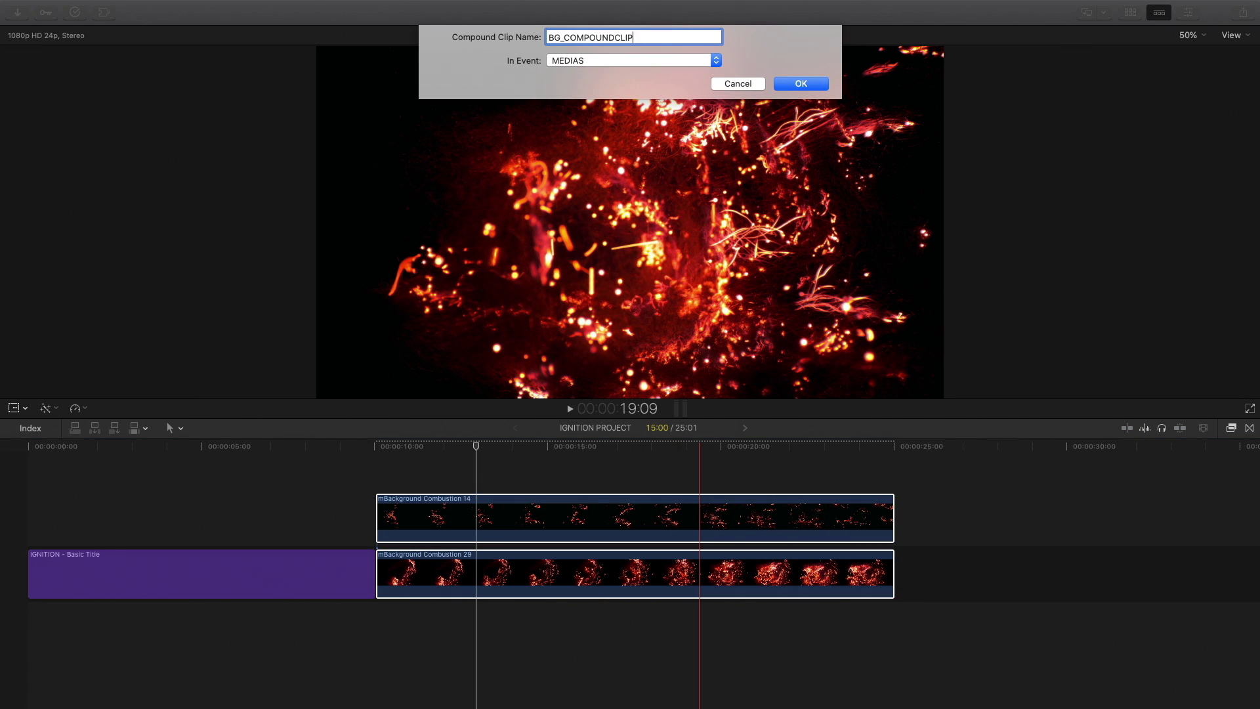
pyautogui.press('Return')
# Reopen the browser, select BG_COMPOUNDCLIP, and filter the list to projects only
pyautogui.click(1131, 15)
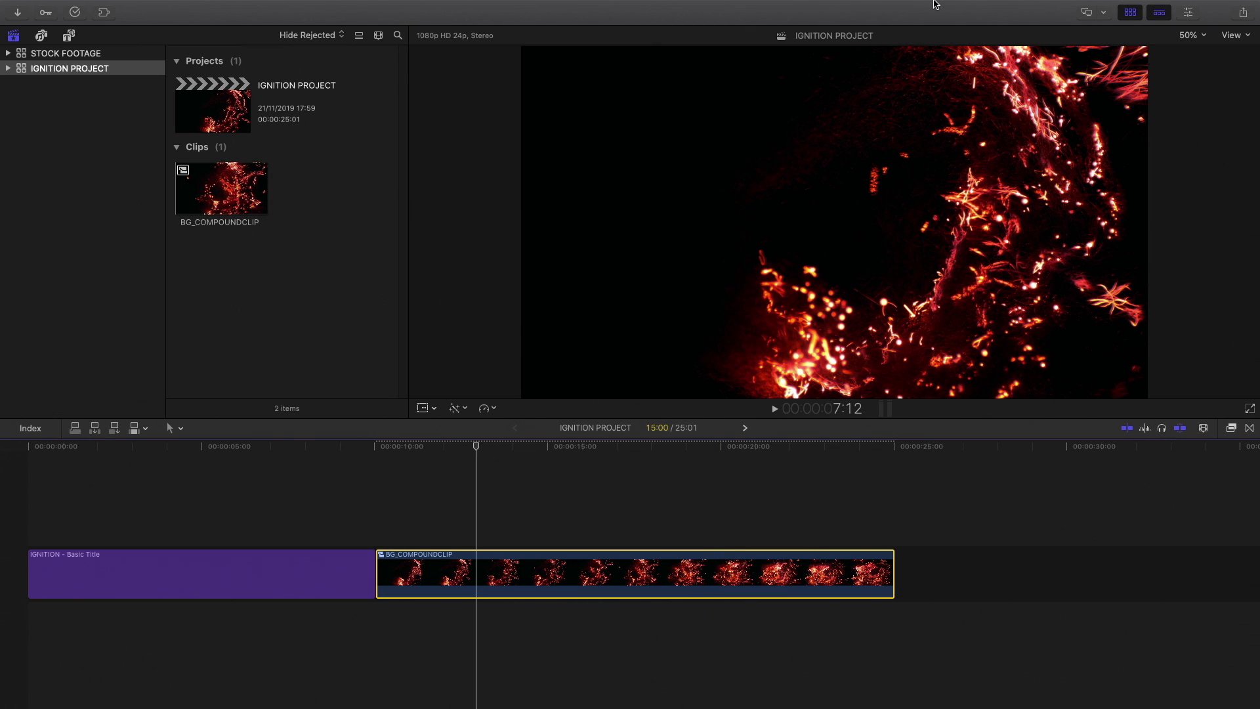
pyautogui.click(208, 186)
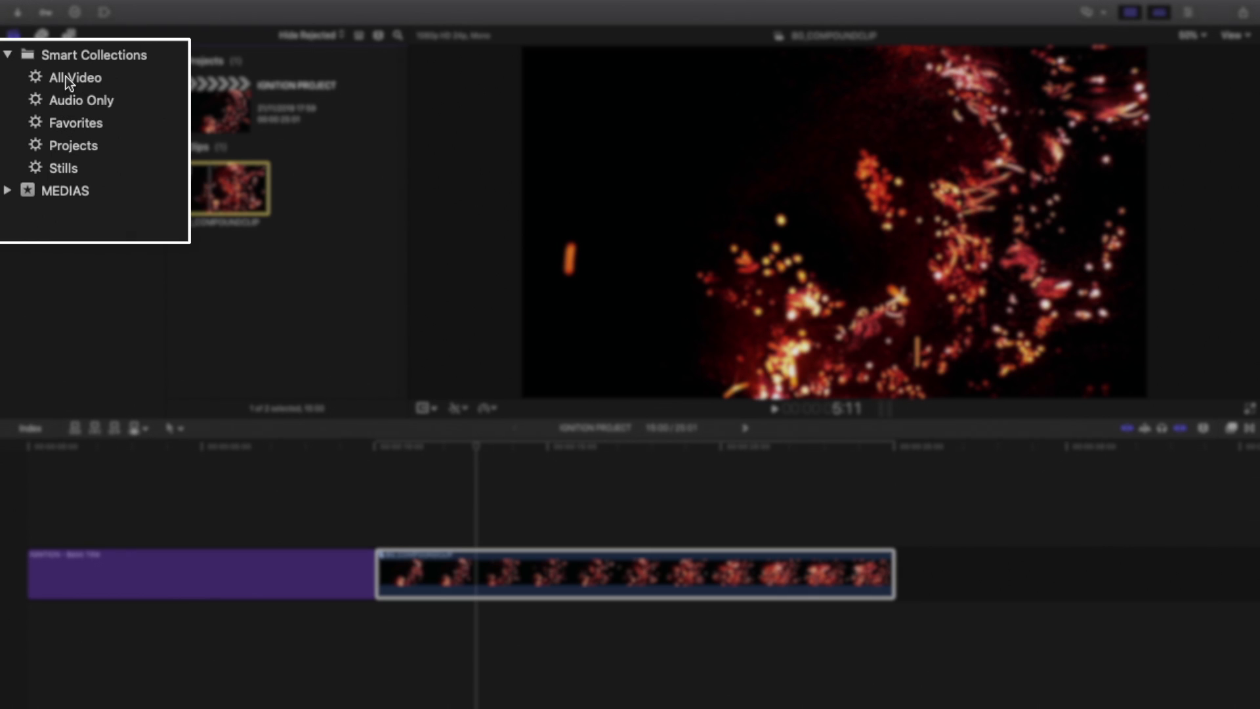
pyautogui.click(72, 146)
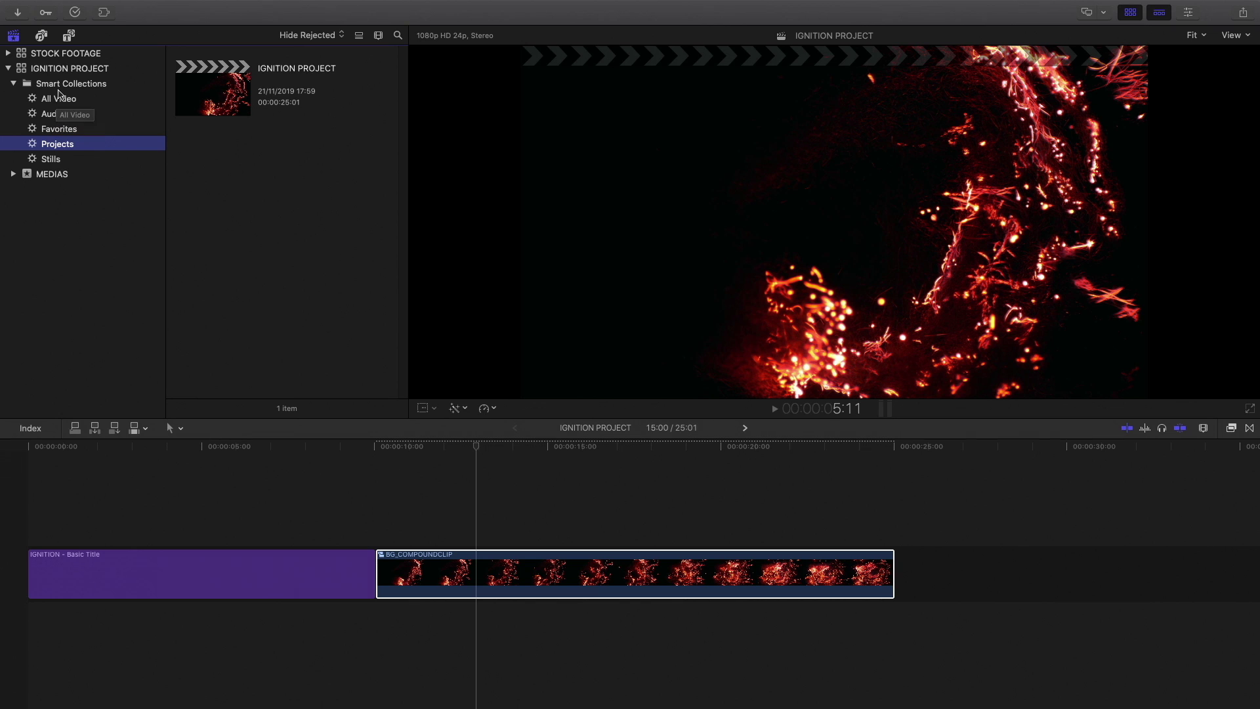
# Create a new smart collection named Compound Clip
pyautogui.click(59, 84)
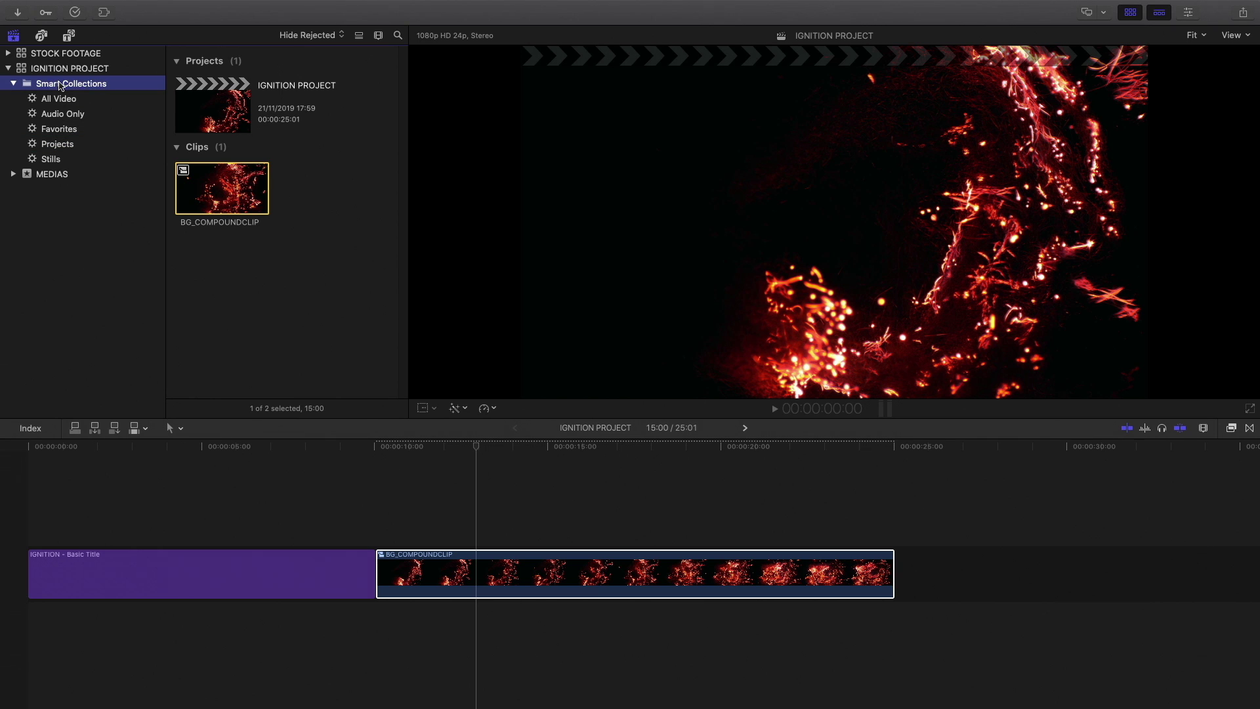
pyautogui.rightClick(60, 84)
pyautogui.click(105, 136)
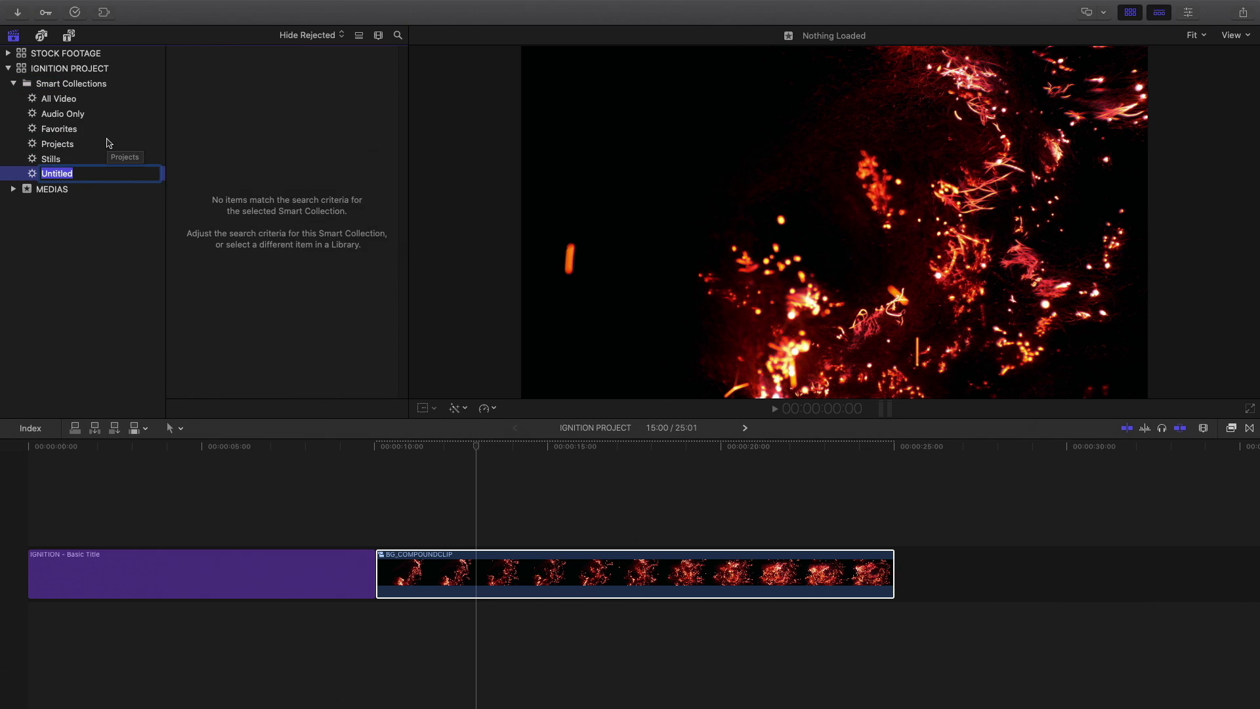
pyautogui.write('Compound C')
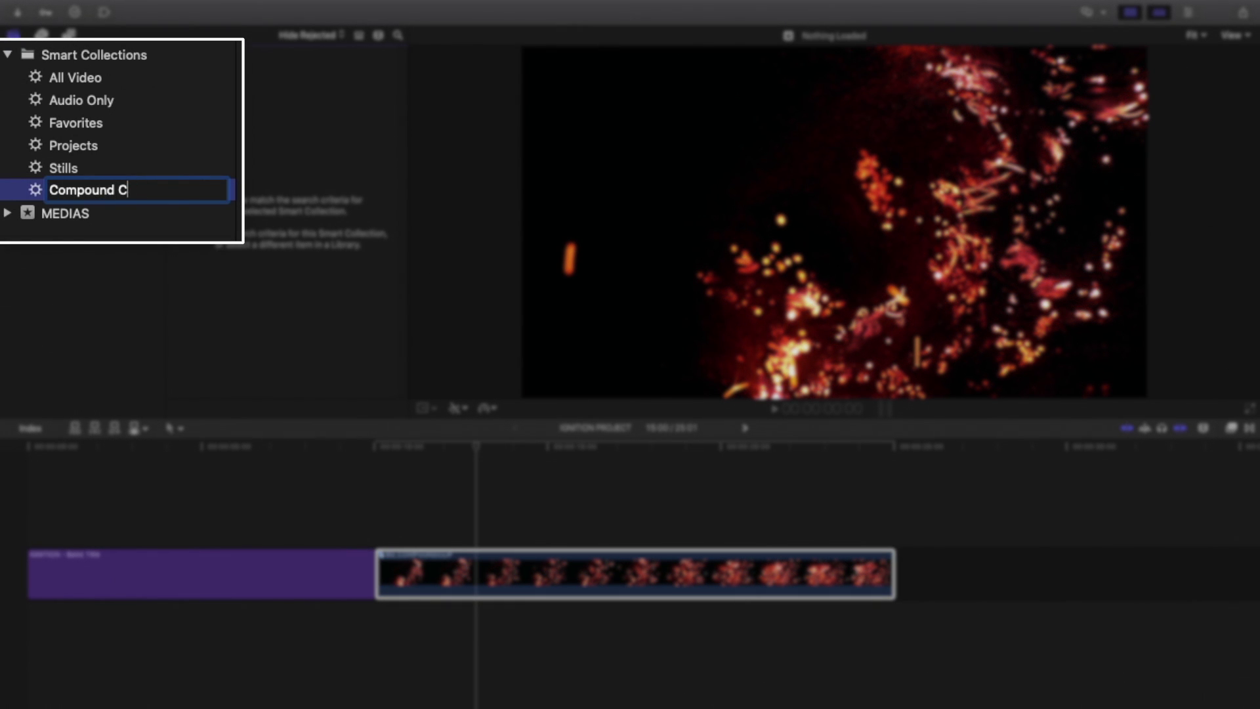
pyautogui.write('lip')
pyautogui.press('Return')
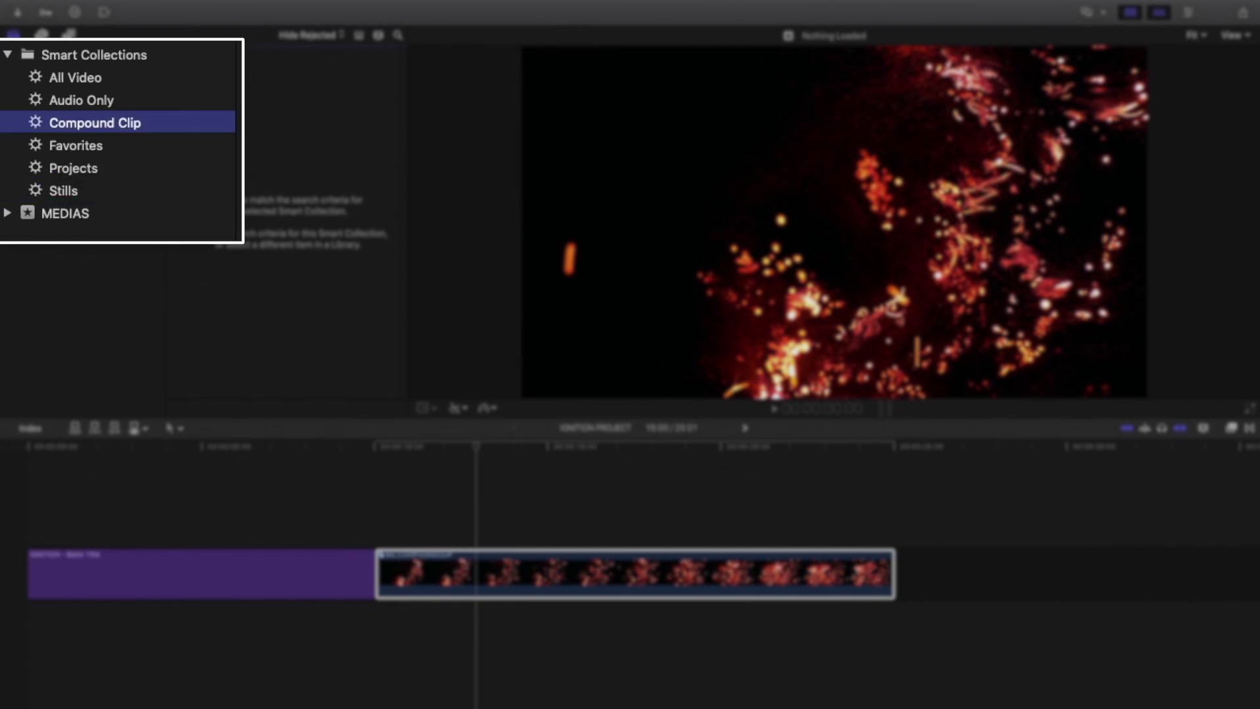
# Give the collection a Type is Compound rule and rename the compound clip to BG
pyautogui.doubleClick(82, 122)
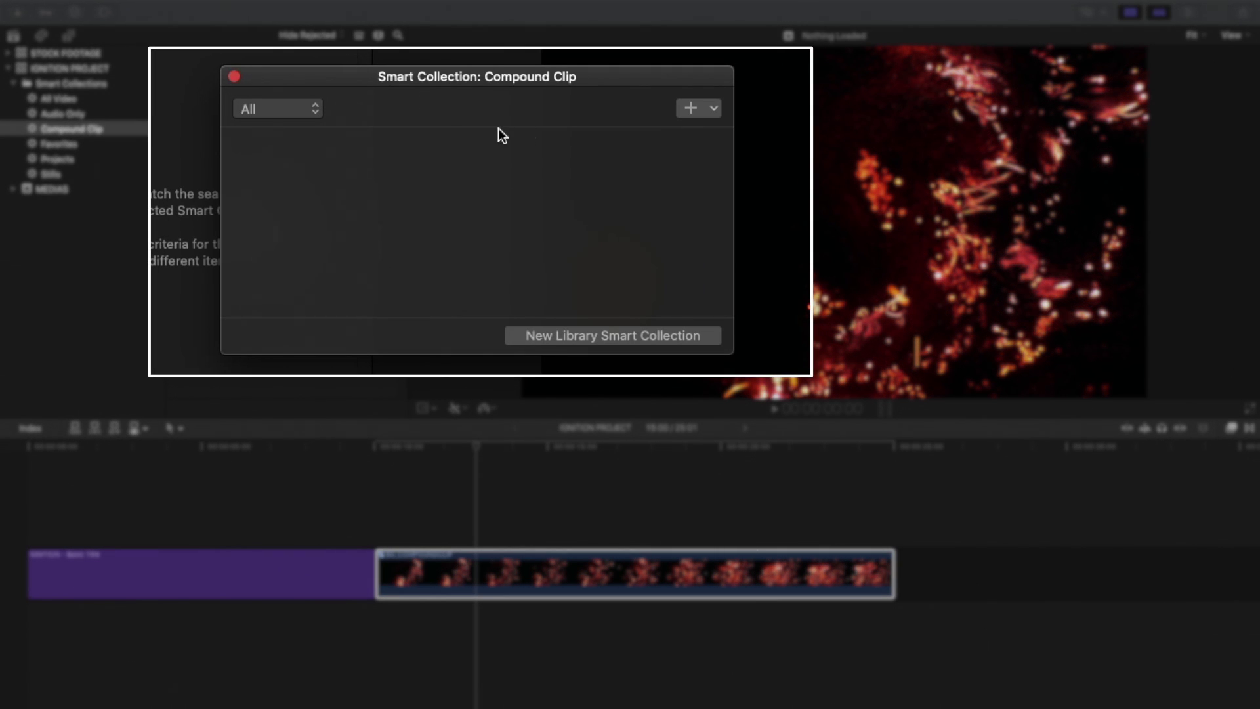
pyautogui.click(688, 109)
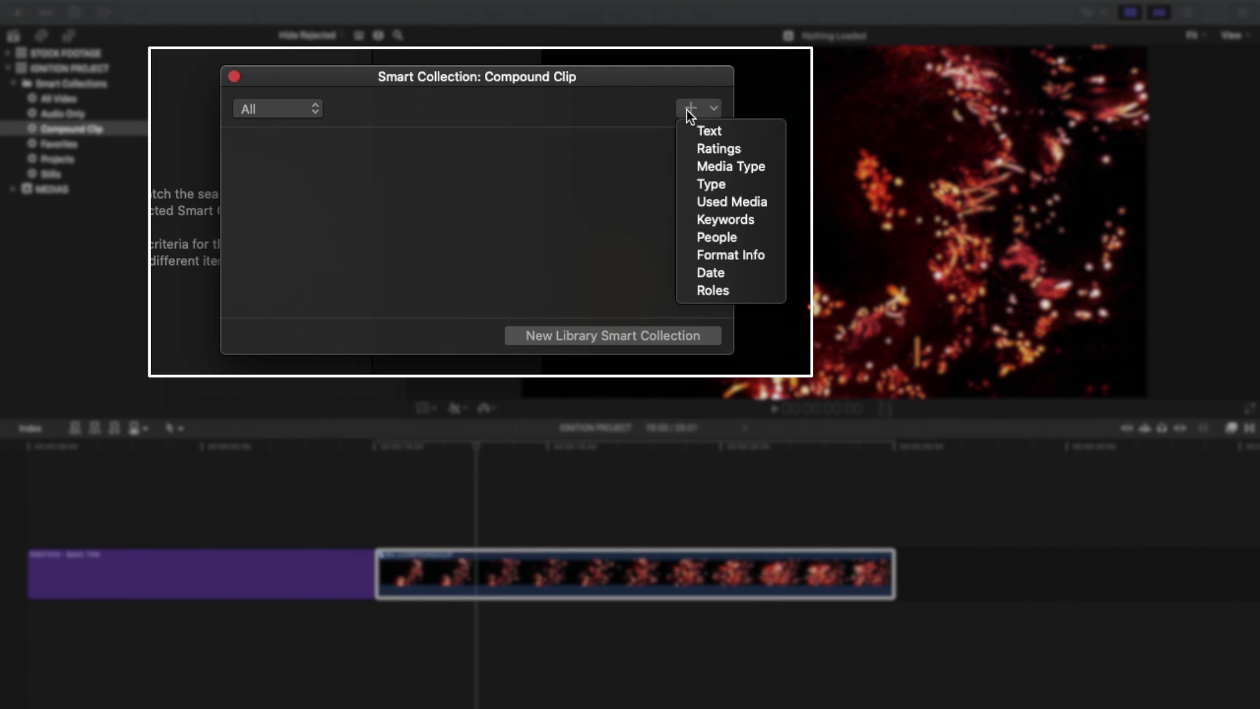
pyautogui.click(715, 185)
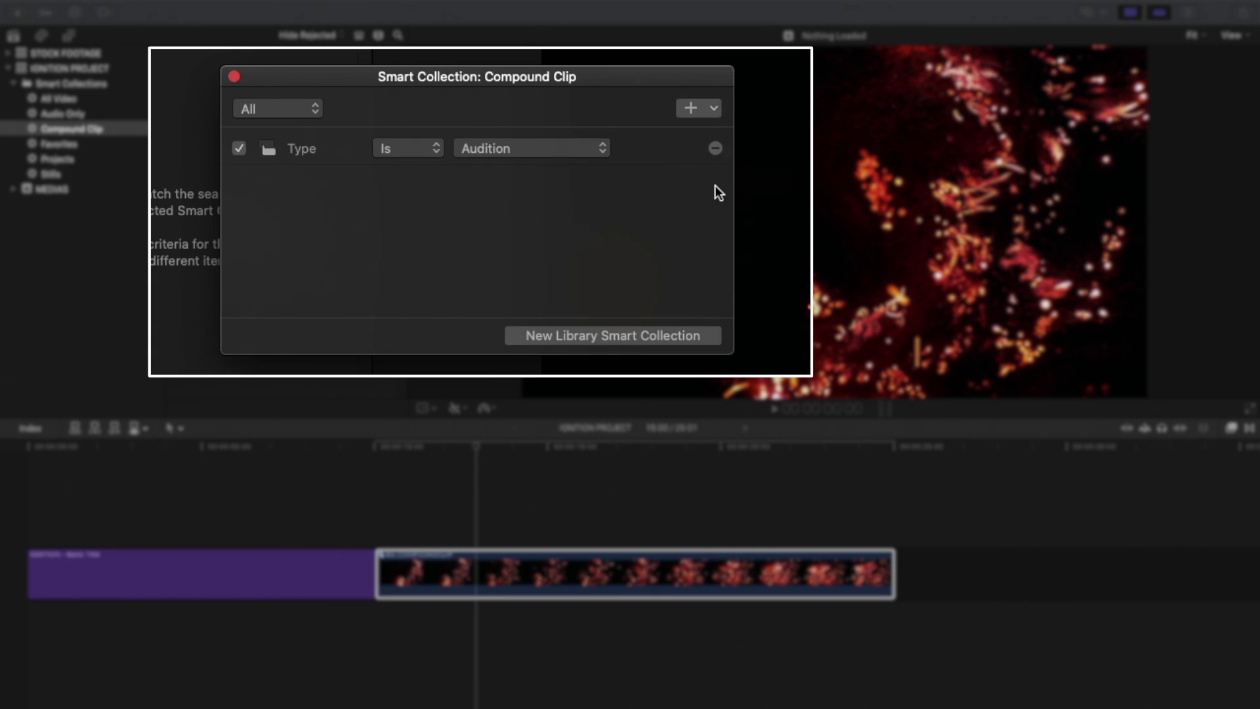
pyautogui.click(499, 149)
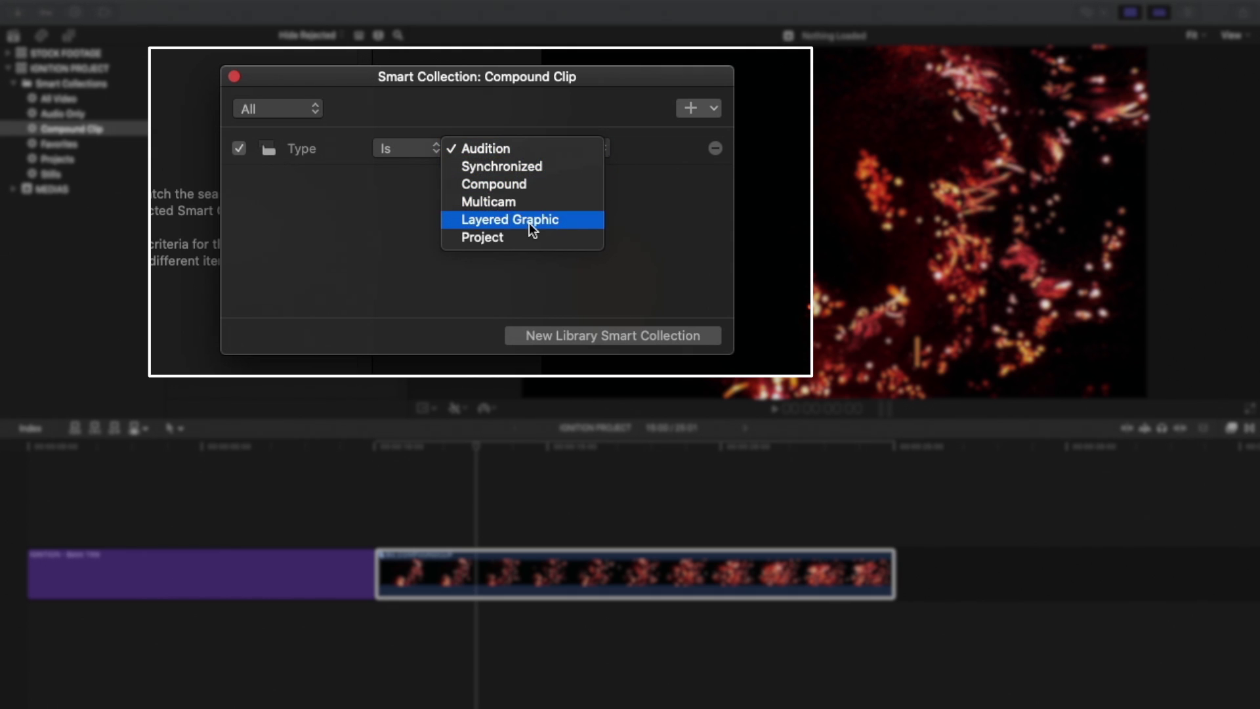
pyautogui.click(527, 182)
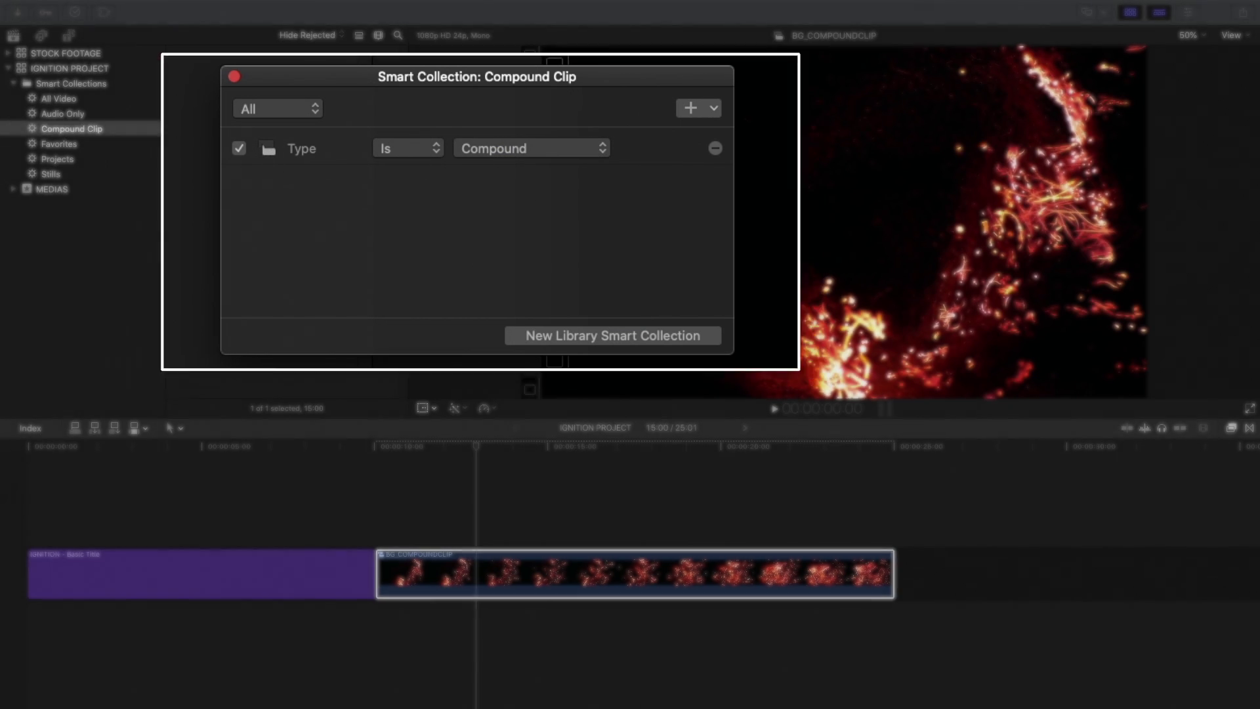
pyautogui.click(317, 122)
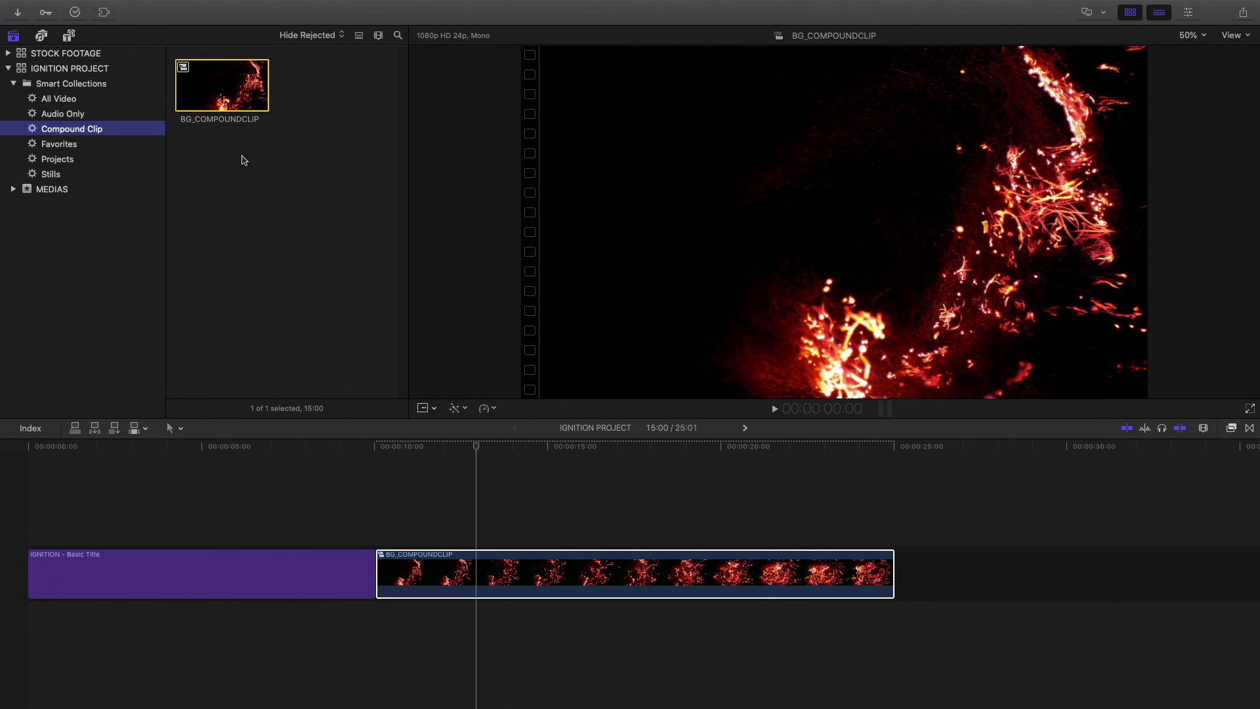
pyautogui.click(214, 120)
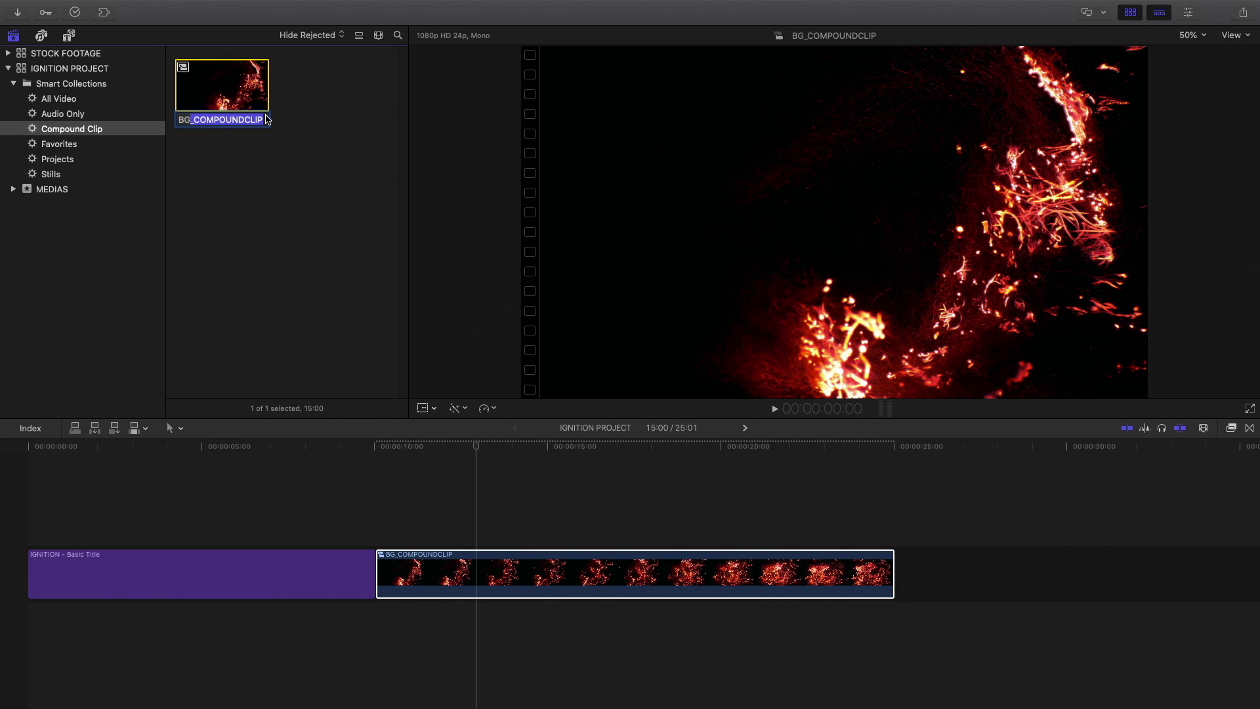
pyautogui.press('Return')
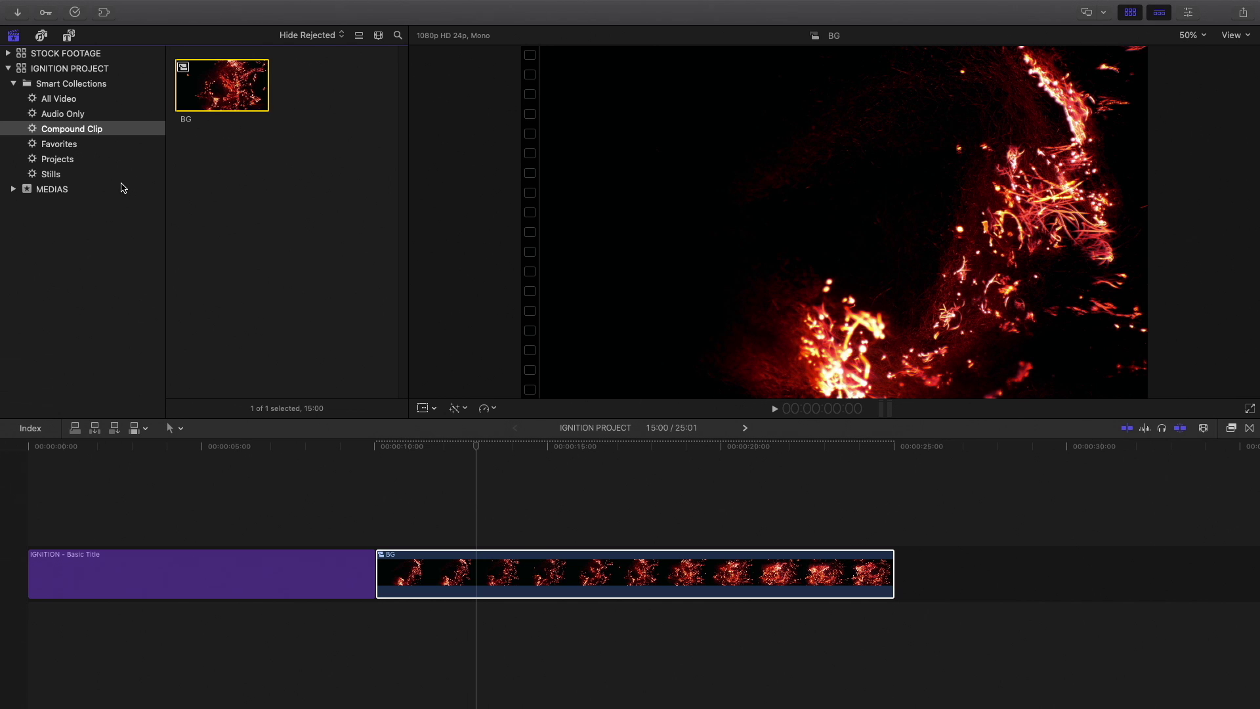
# Copy the IGNITION title and BG clips together to the end of the timeline
pyautogui.moveTo(477, 447); pyautogui.dragTo(586, 476)
pyautogui.press('ctrl+super+1')
pyautogui.hotkey('shift', 'z')
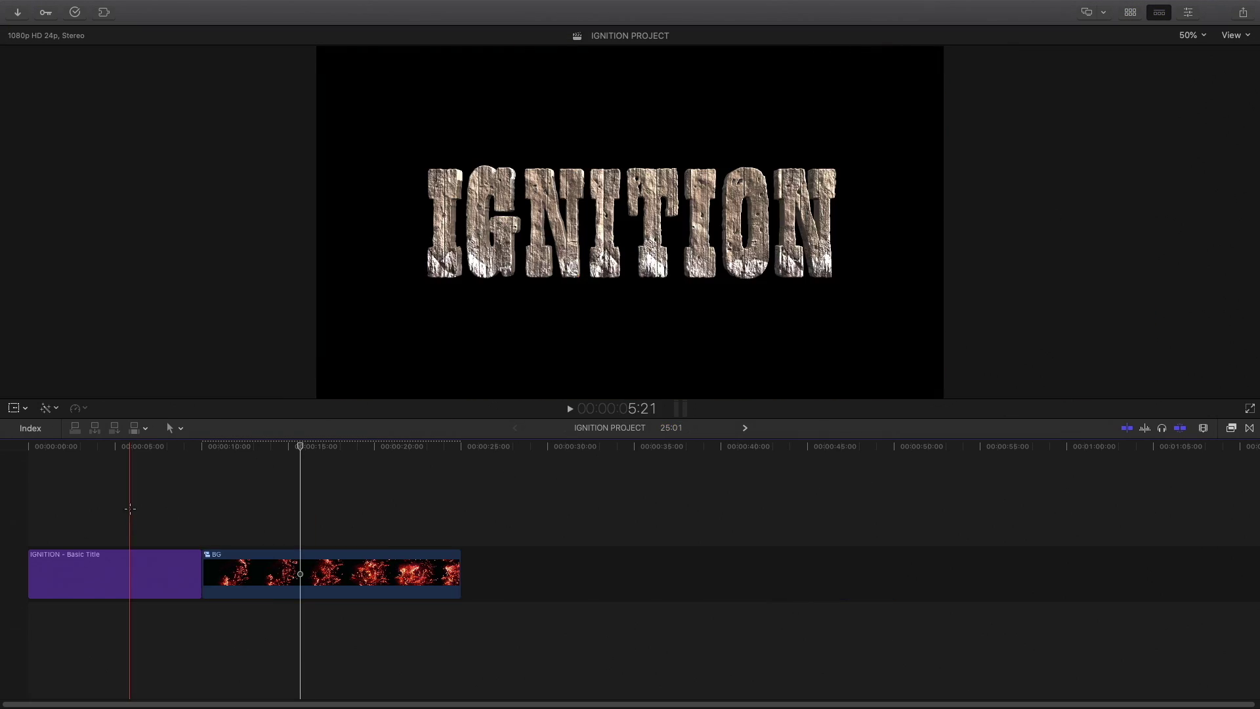
pyautogui.moveTo(128, 504); pyautogui.dragTo(537, 579)
pyautogui.click(497, 495)
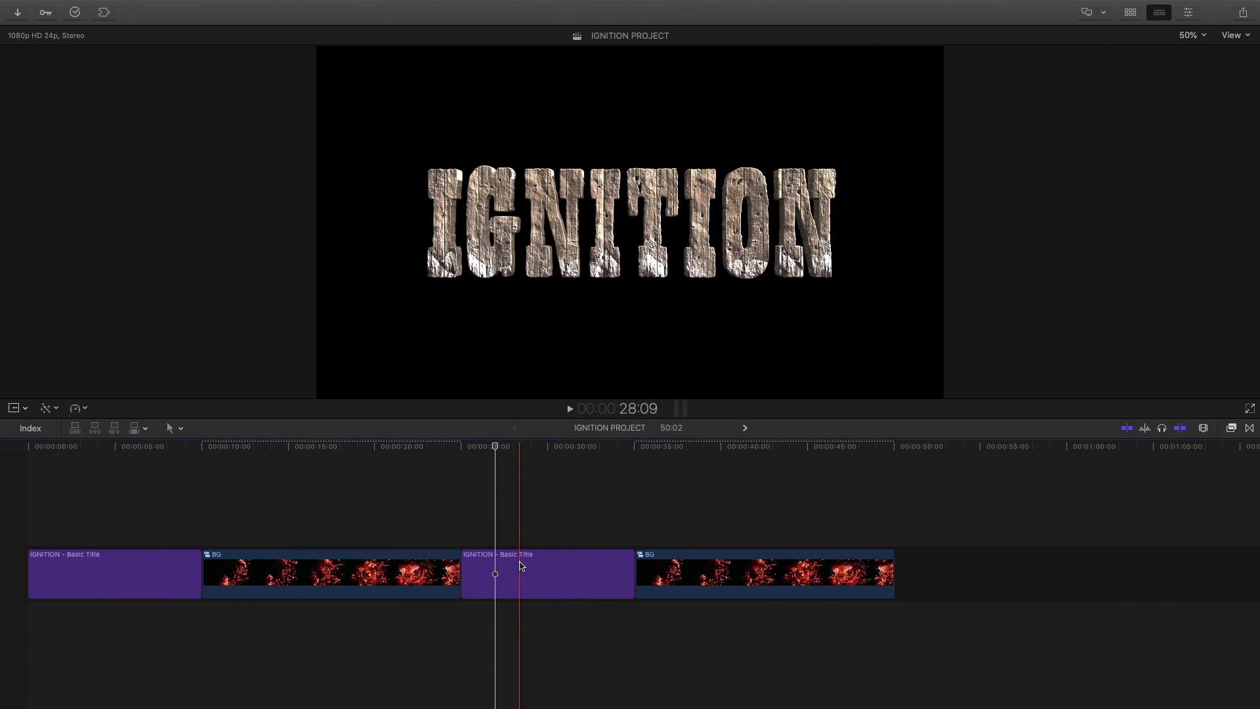
# Stack the copied BG above the copied title and extend the title's end to 40s
pyautogui.moveTo(681, 577); pyautogui.dragTo(507, 522)
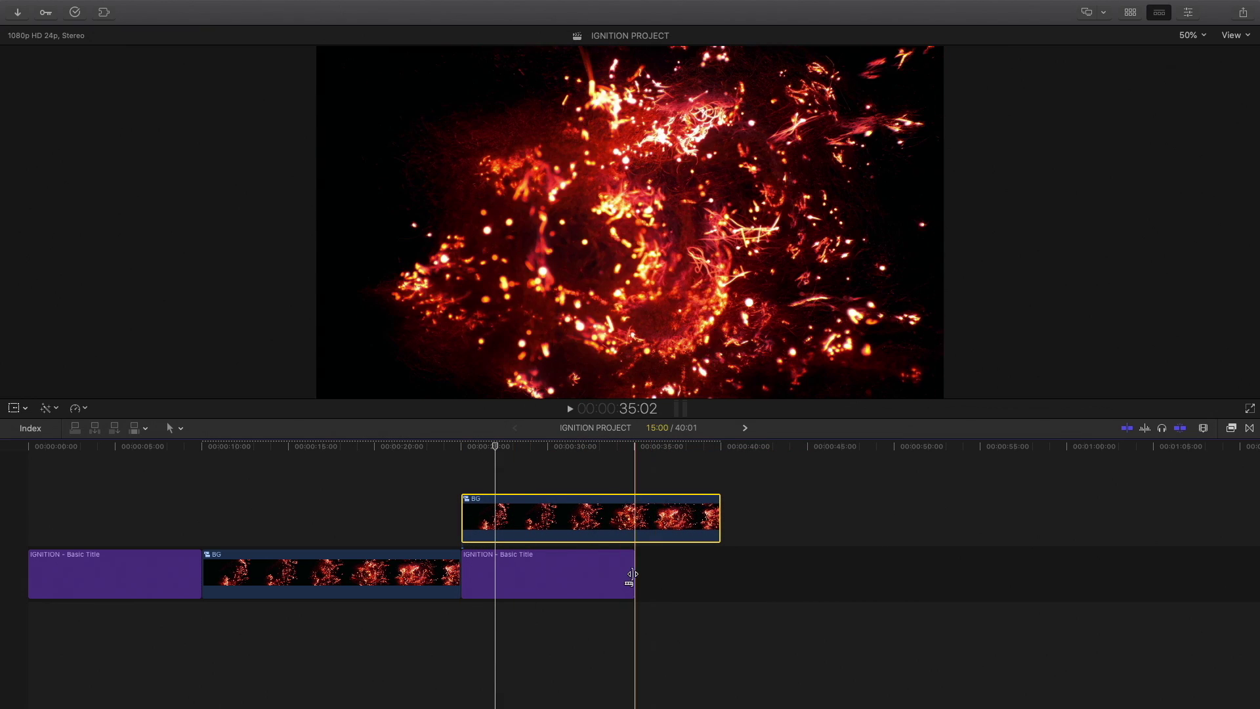
pyautogui.moveTo(630, 575); pyautogui.dragTo(720, 575)
pyautogui.click(552, 518)
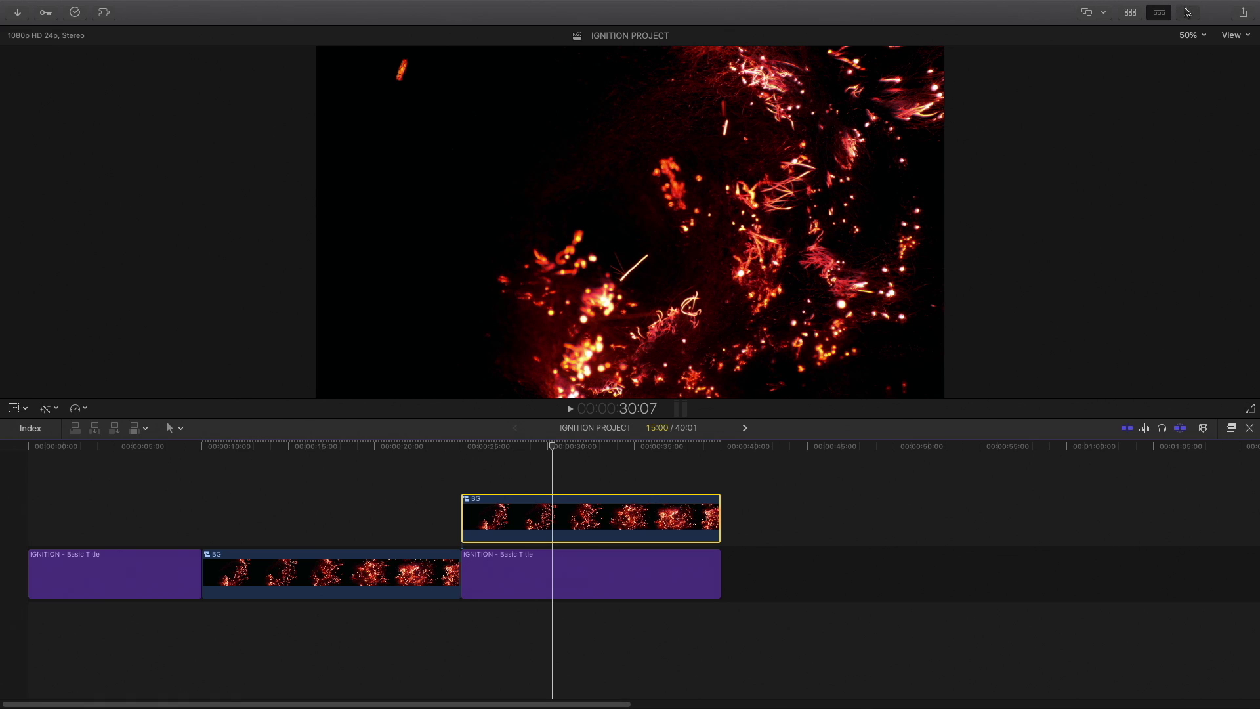
# Set the upper BG clip's Blend Mode to Add in the Inspector
pyautogui.click(1188, 12)
pyautogui.click(1177, 75)
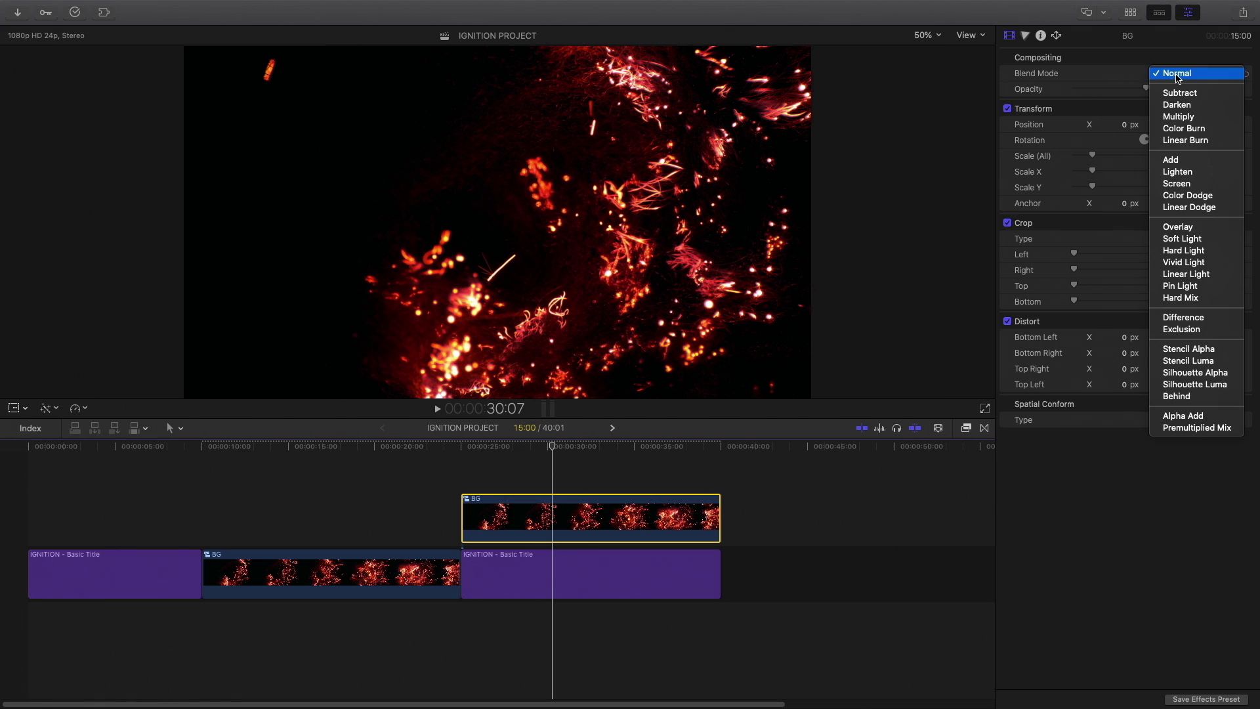
pyautogui.click(1179, 161)
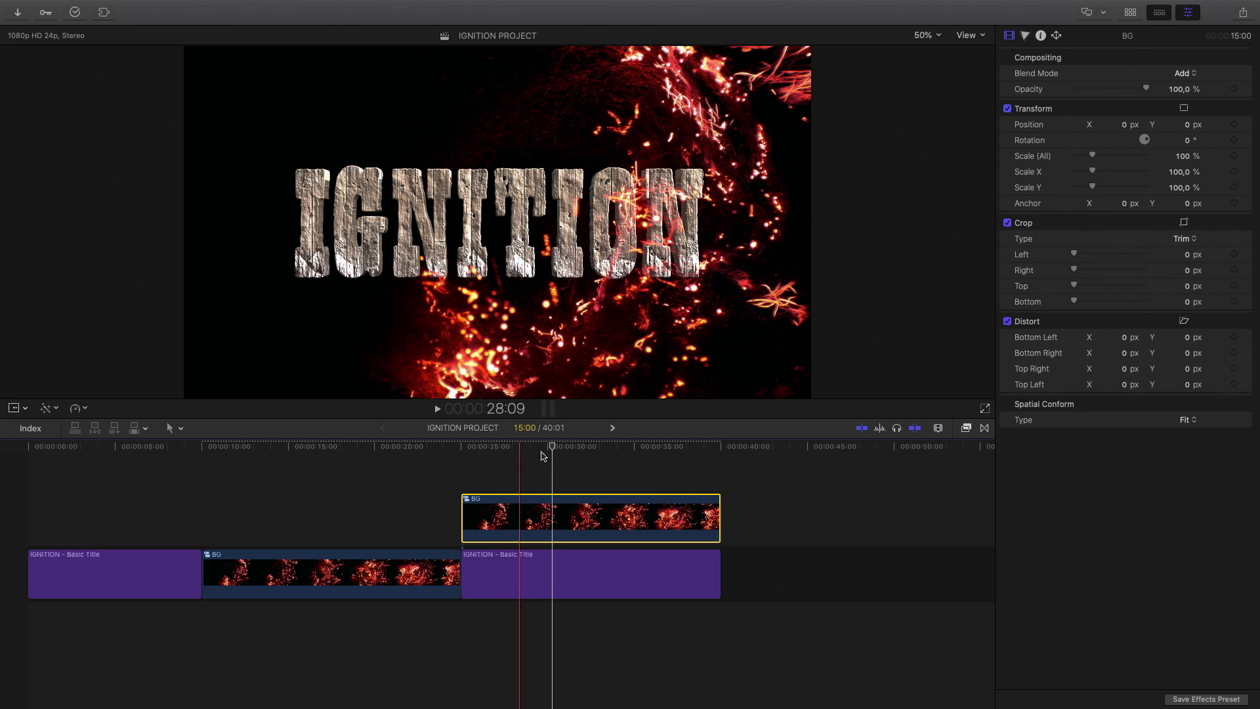
# Set the viewer zoom to 100% and preview the Add-blended sparks from about 27 seconds
pyautogui.click(940, 38)
pyautogui.click(943, 130)
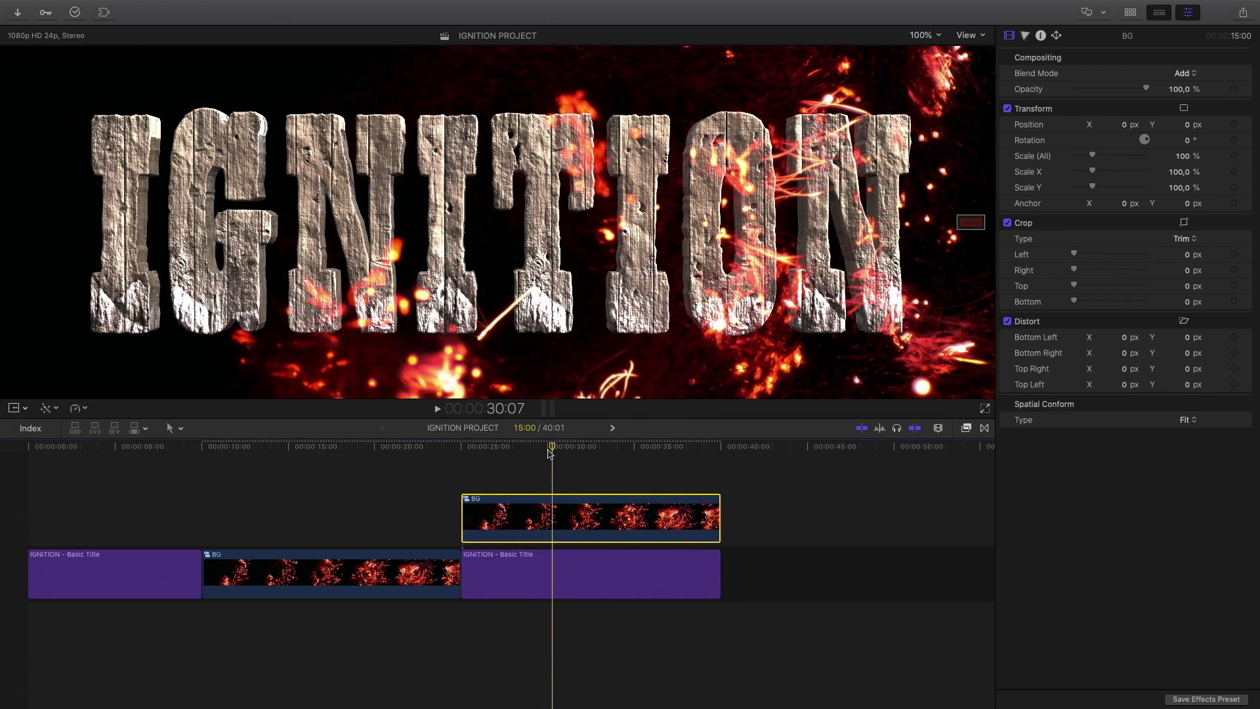
pyautogui.click(501, 450)
pyautogui.moveTo(500, 451); pyautogui.dragTo(680, 441)
# Move the BG clip into the storyline and test Screen blending on the title
pyautogui.moveTo(695, 519); pyautogui.dragTo(825, 503)
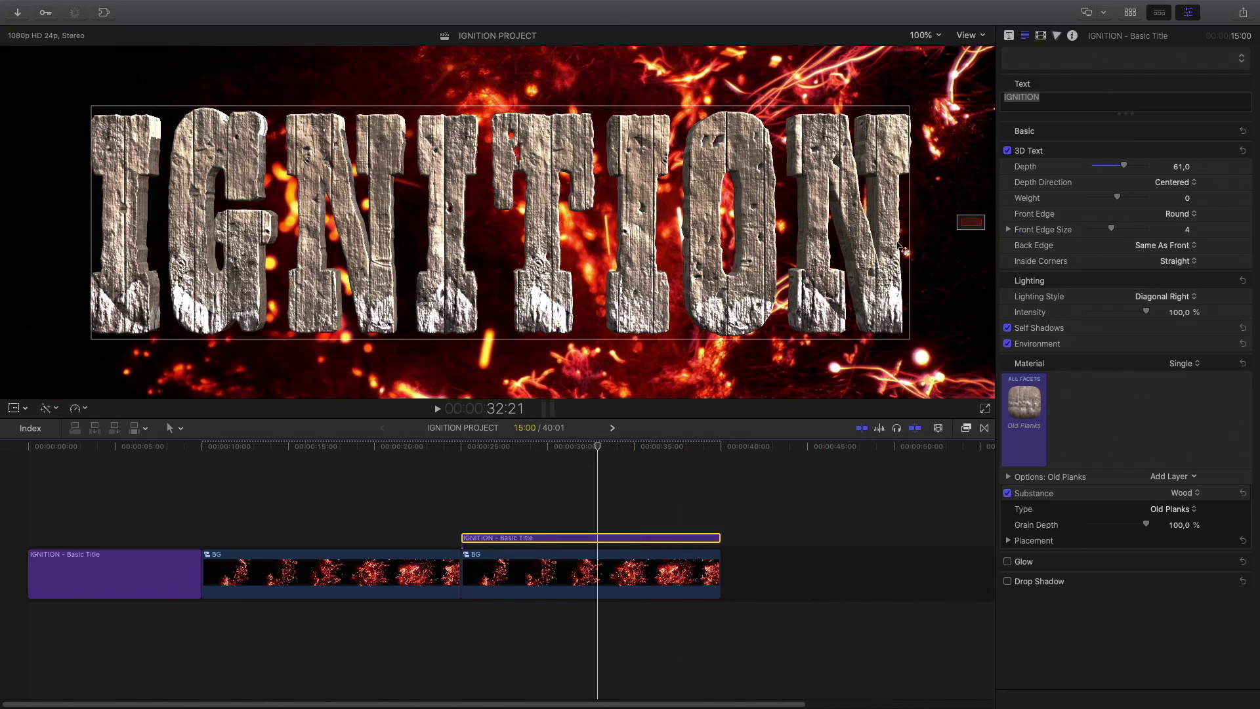
pyautogui.click(1042, 37)
pyautogui.click(1178, 73)
pyautogui.click(1182, 184)
pyautogui.moveTo(611, 442); pyautogui.dragTo(670, 435)
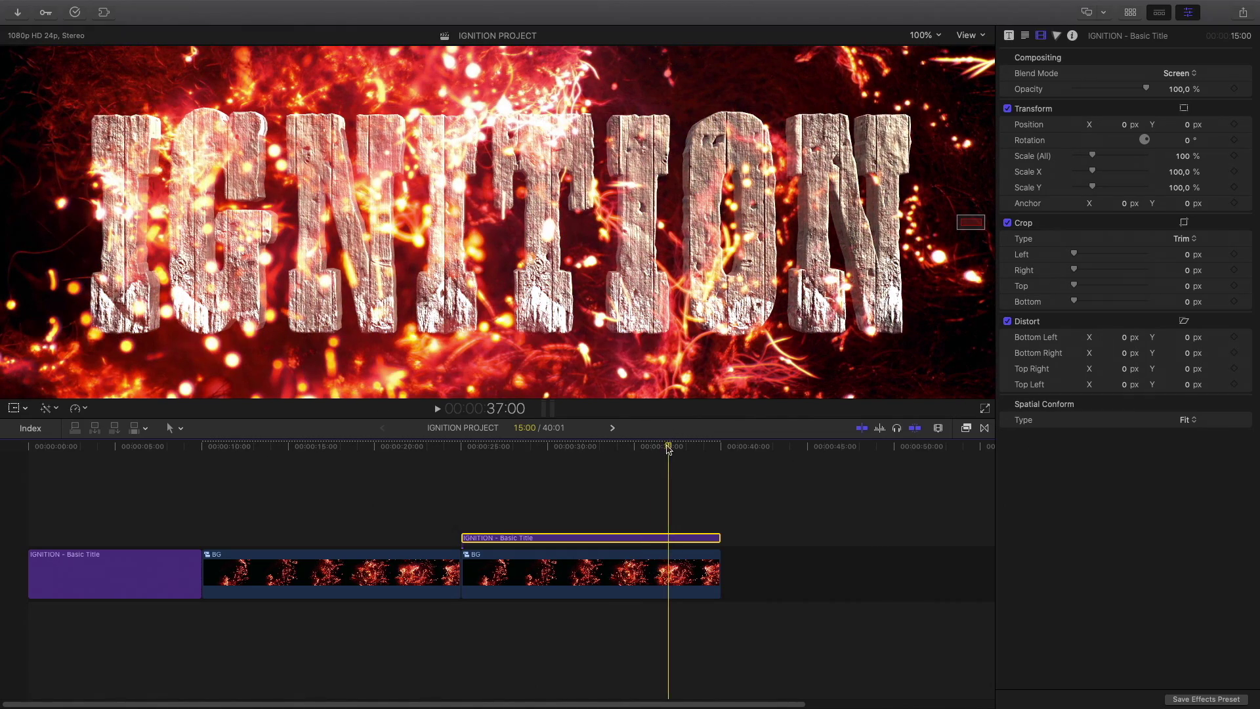
pyautogui.moveTo(669, 449); pyautogui.dragTo(545, 450)
# Put the BG clip back above the title with its Blend Mode set to Add
pyautogui.moveTo(591, 538); pyautogui.dragTo(559, 557)
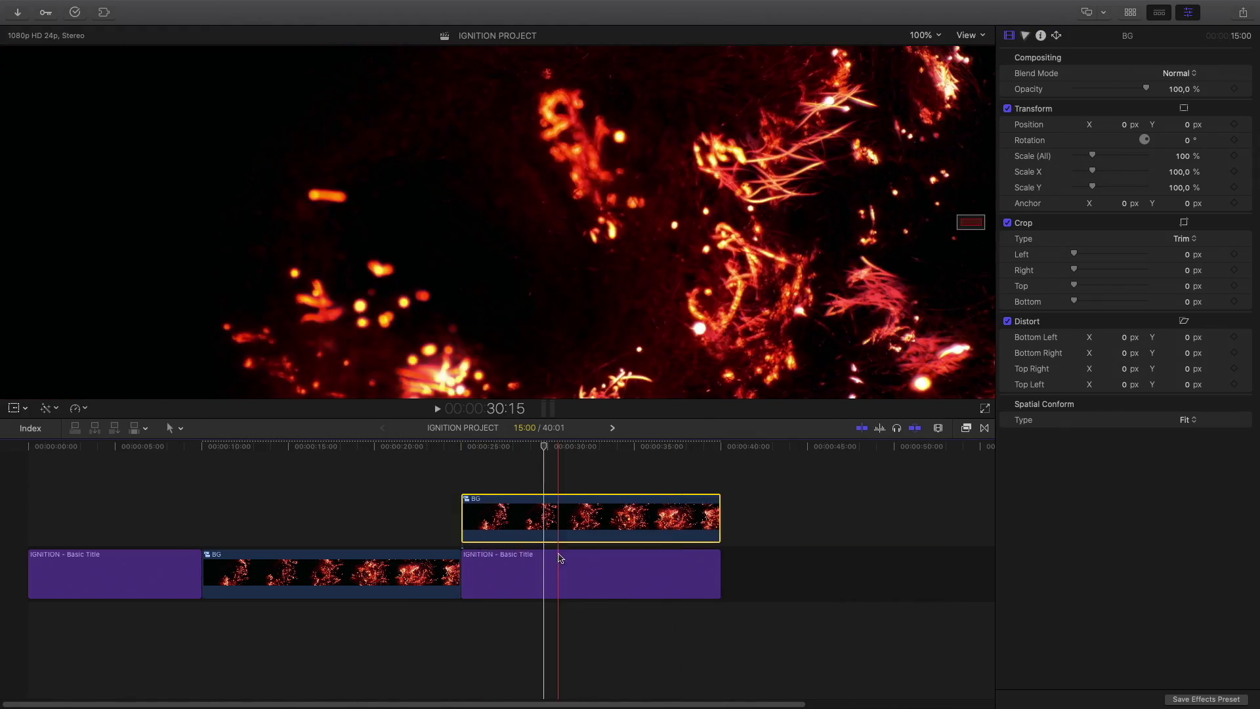
pyautogui.click(1182, 73)
pyautogui.click(1181, 73)
pyautogui.click(590, 519)
pyautogui.click(1181, 73)
pyautogui.click(1174, 160)
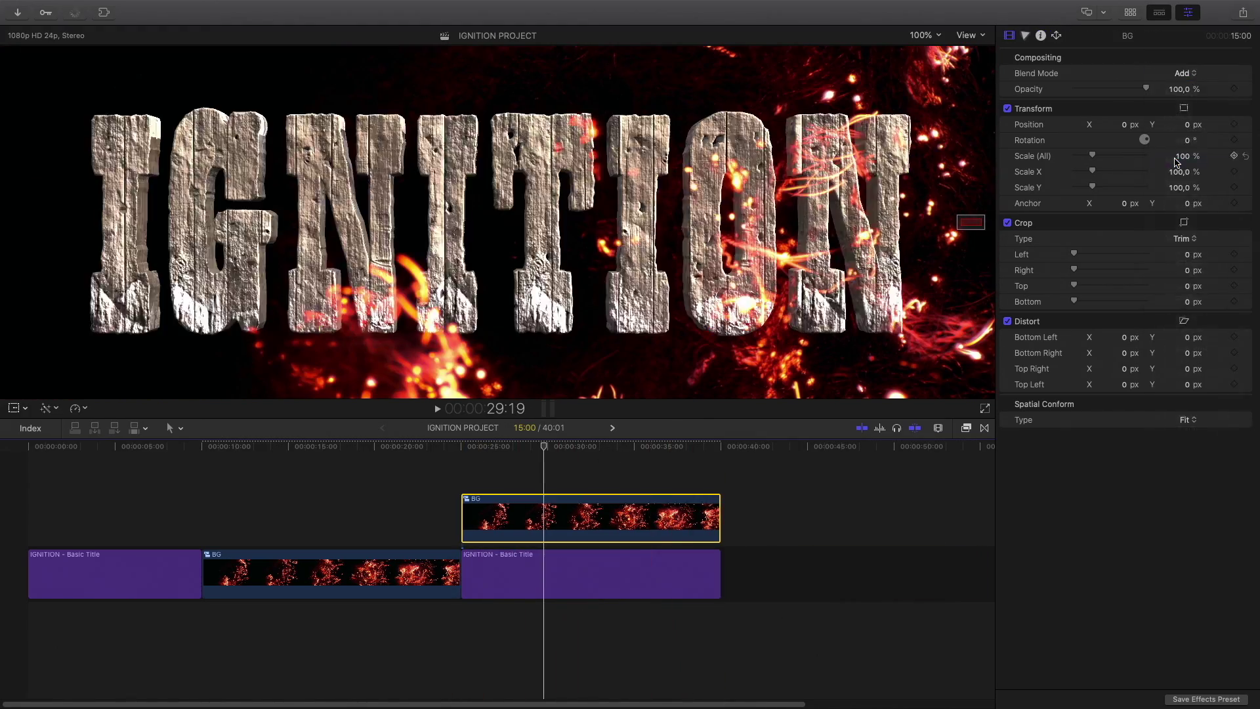
pyautogui.moveTo(653, 447); pyautogui.dragTo(670, 446)
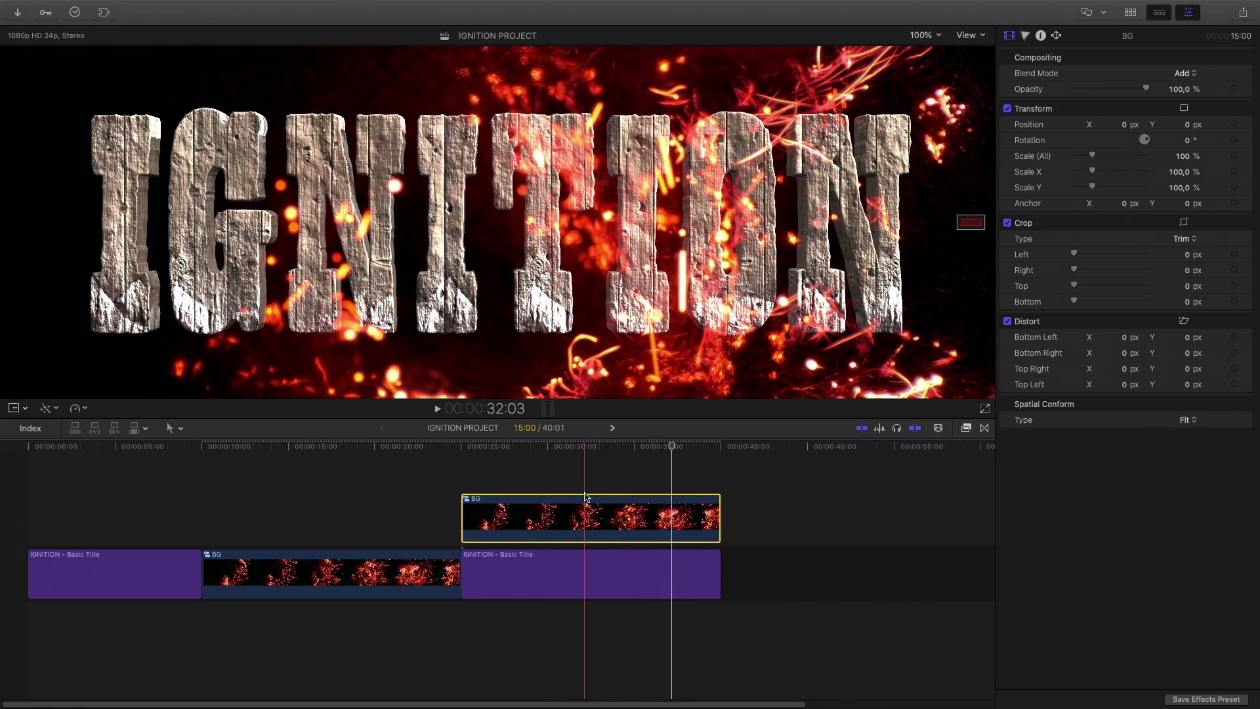
# Option-drag the stacked title and BG pair to duplicate it right after, at 40s
pyautogui.keyDown('super'); pyautogui.click(594, 570); pyautogui.keyUp('super')
pyautogui.moveTo(594, 571); pyautogui.dragTo(853, 572)
pyautogui.hscroll(5, 854, 573)
pyautogui.click(598, 518)
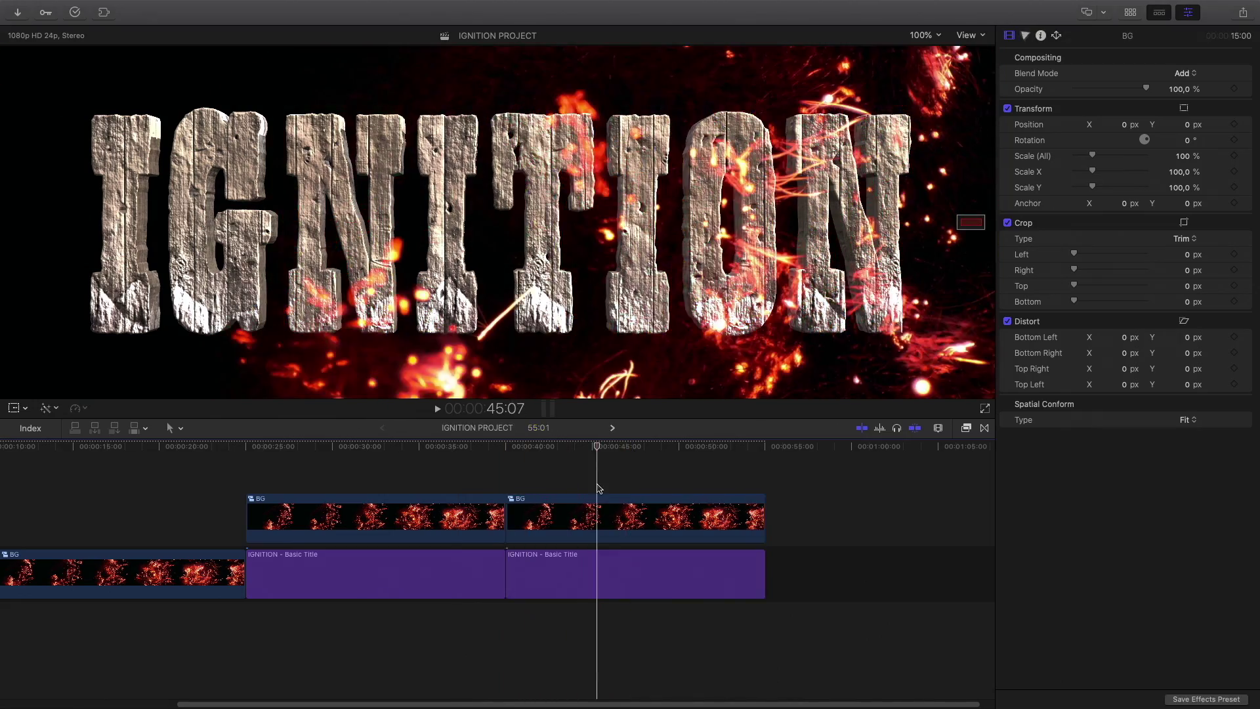
pyautogui.hscroll(-1, 605, 461)
pyautogui.hscroll(-5, 604, 461)
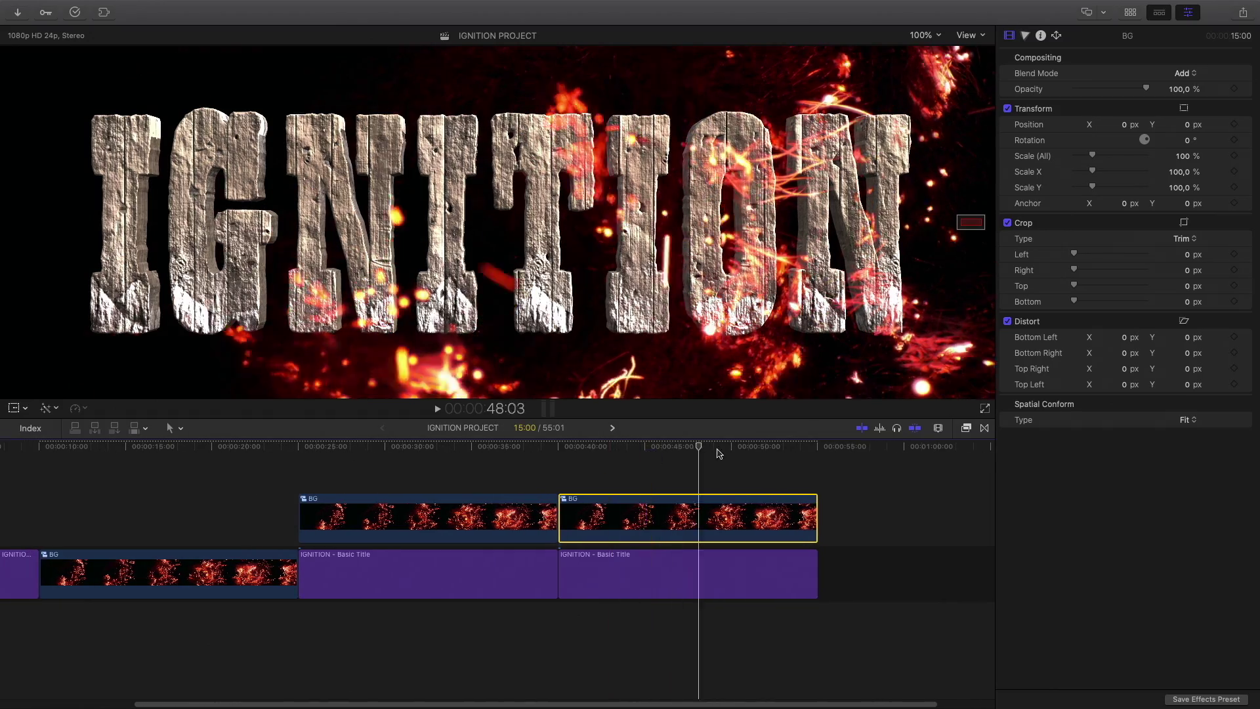
# Set the copied BG clip's Blend Mode to Silhouette Luma
pyautogui.click(672, 499)
pyautogui.click(1183, 72)
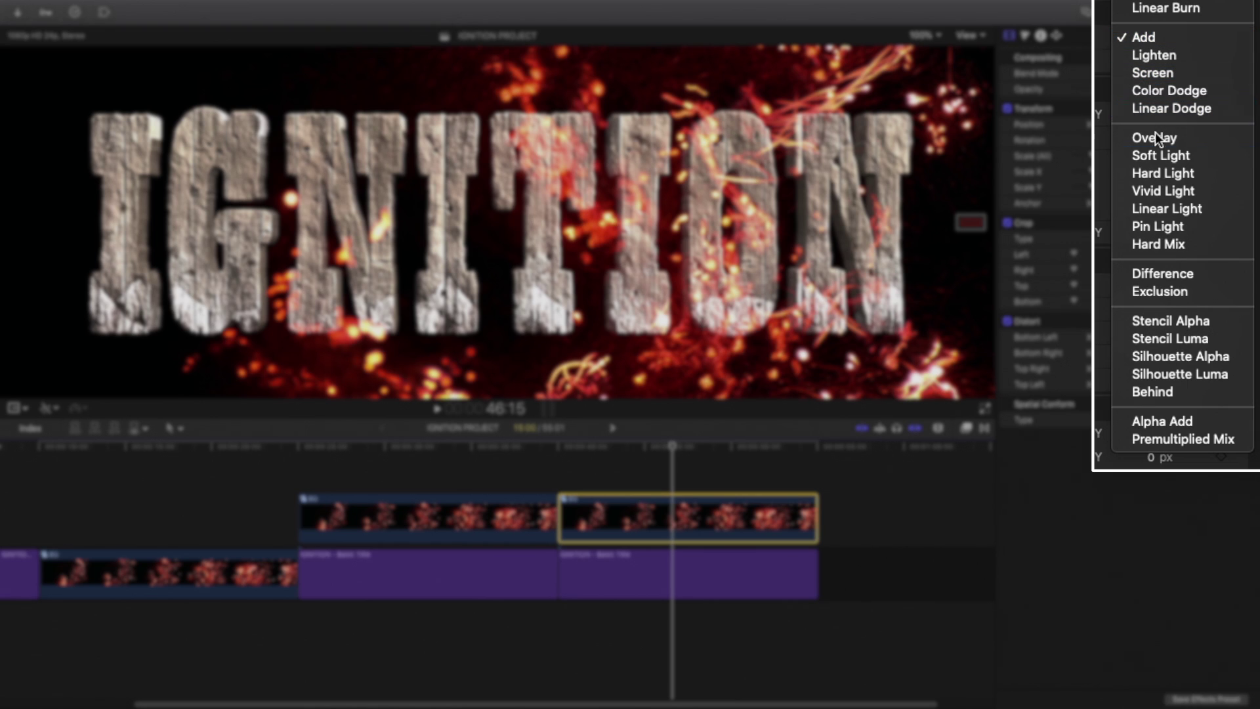
pyautogui.click(1168, 372)
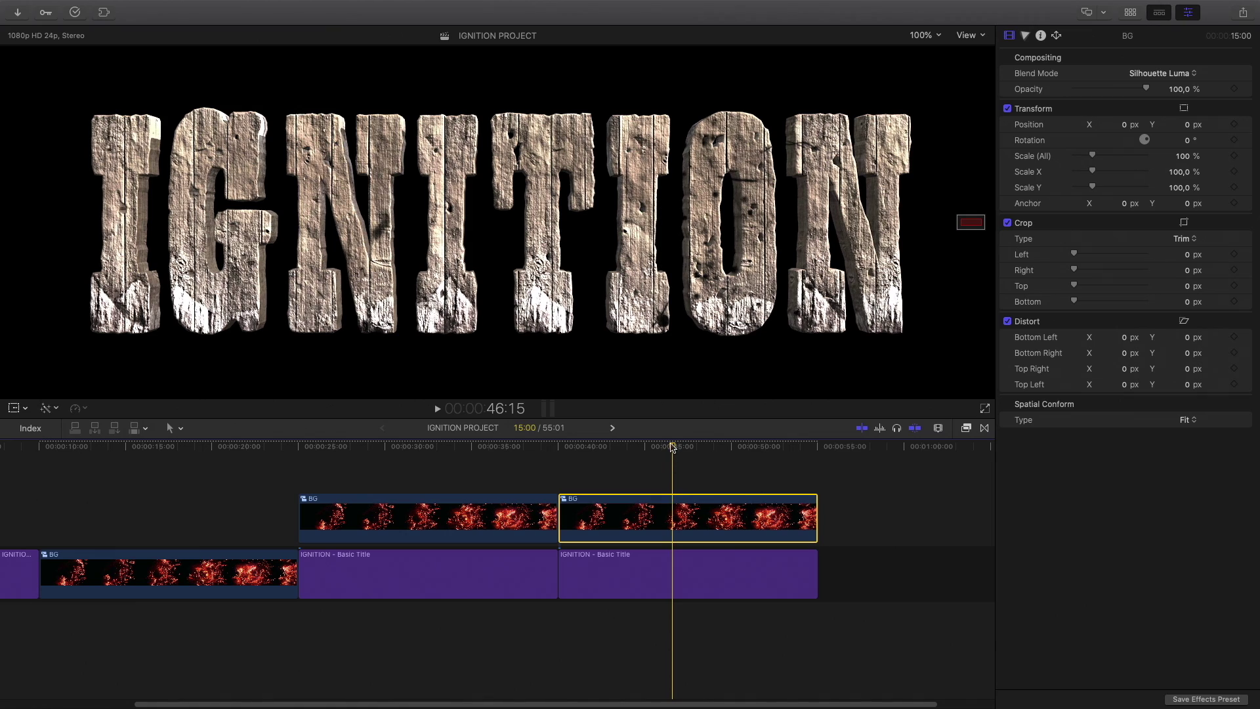
# Preview the Silhouette Luma result and switch the viewer to View > Channels > Alpha
pyautogui.moveTo(675, 454); pyautogui.dragTo(772, 445)
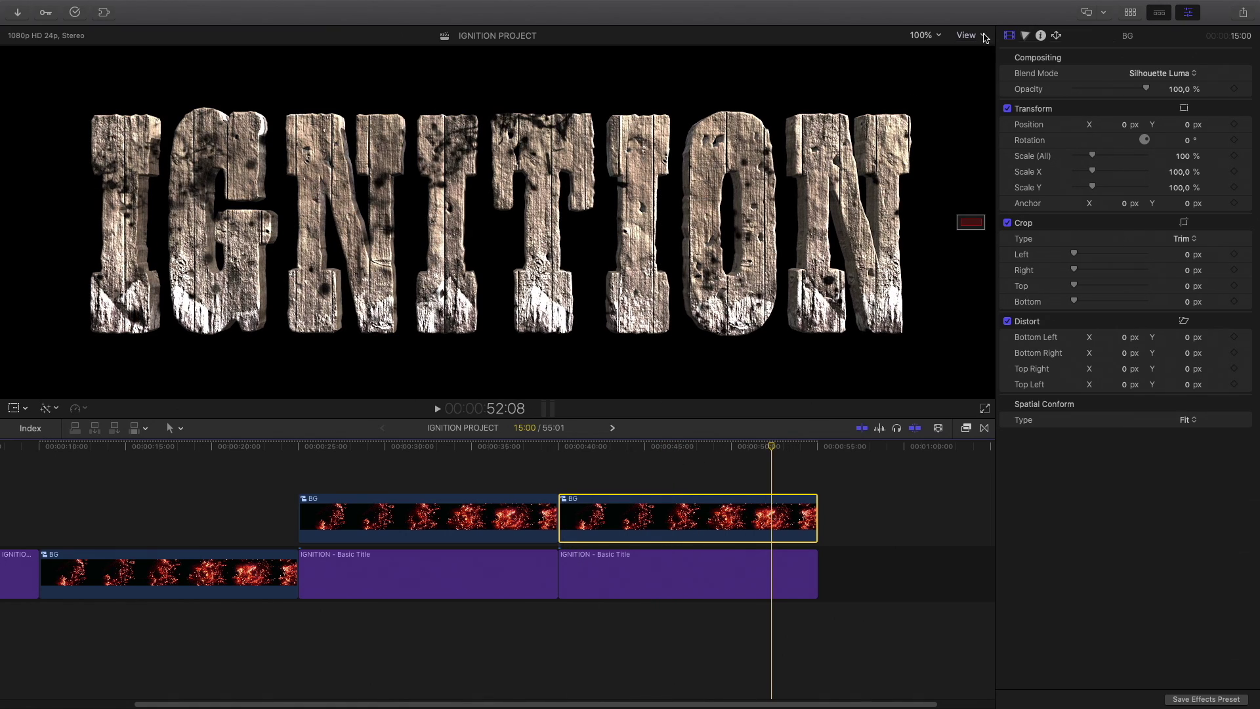
pyautogui.click(981, 36)
pyautogui.click(988, 206)
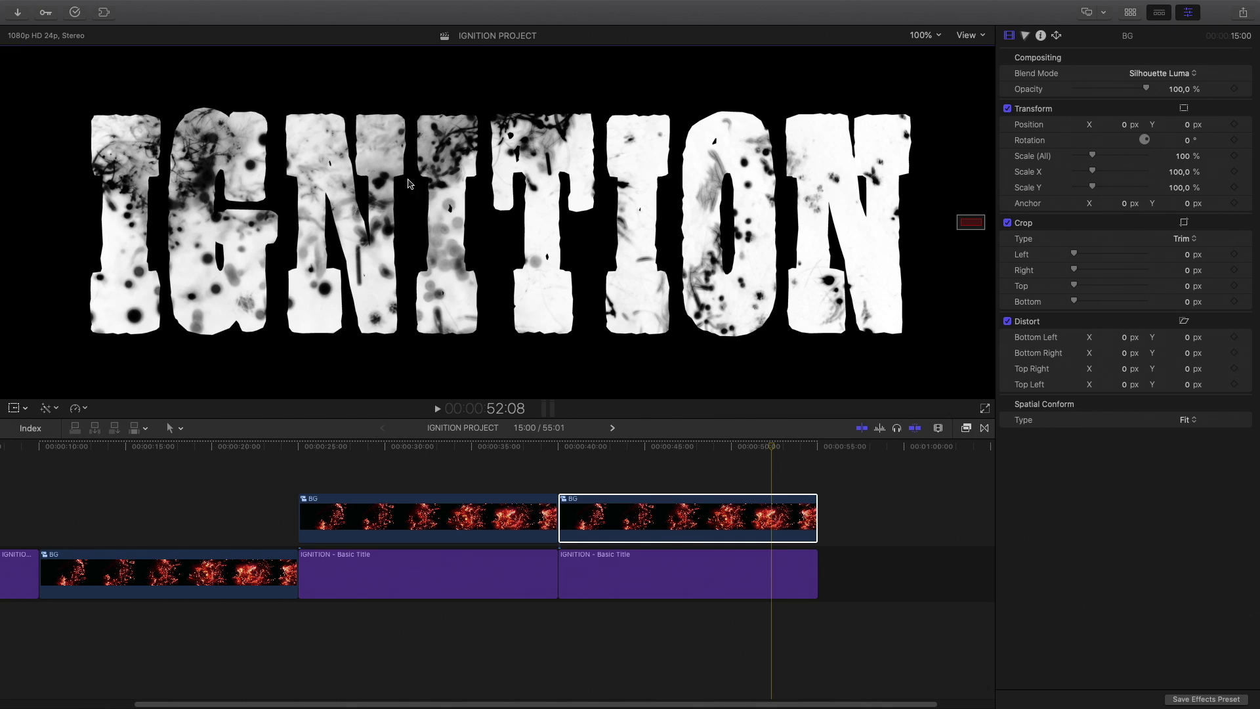
# Set viewer channels back to All and combine the second title and fire clip into compound clip TEXT_ALPHA
pyautogui.click(982, 37)
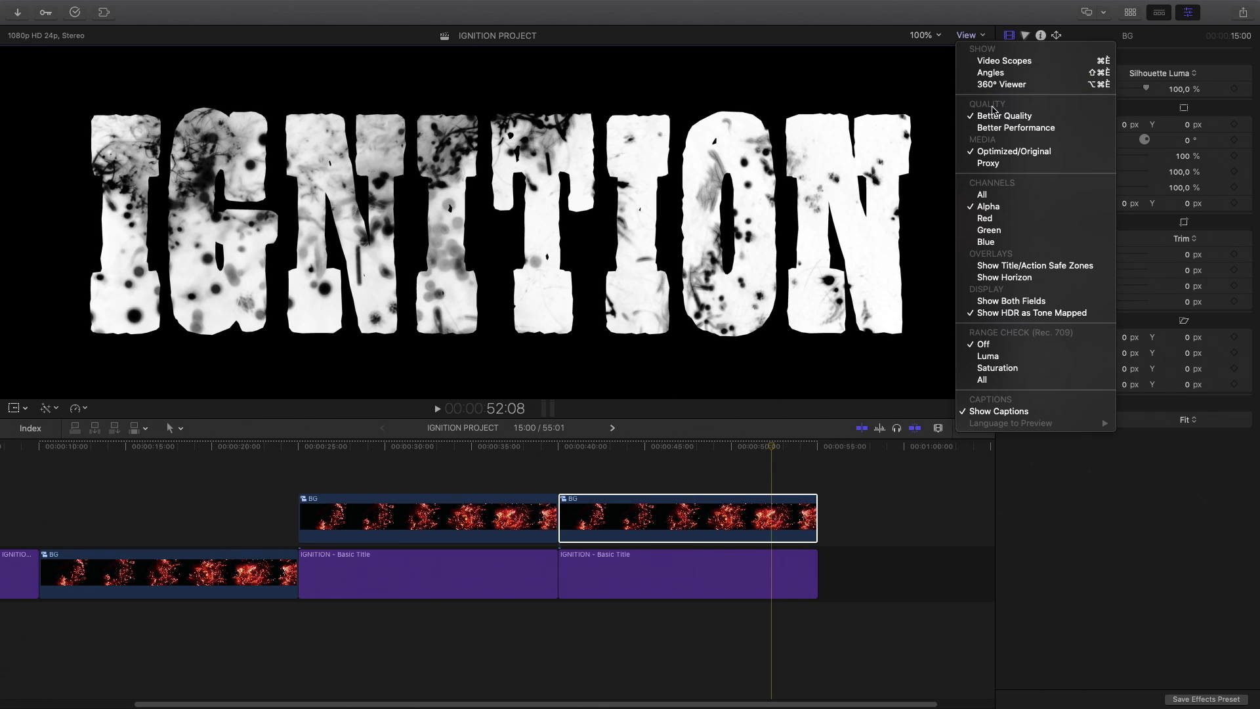
pyautogui.click(997, 191)
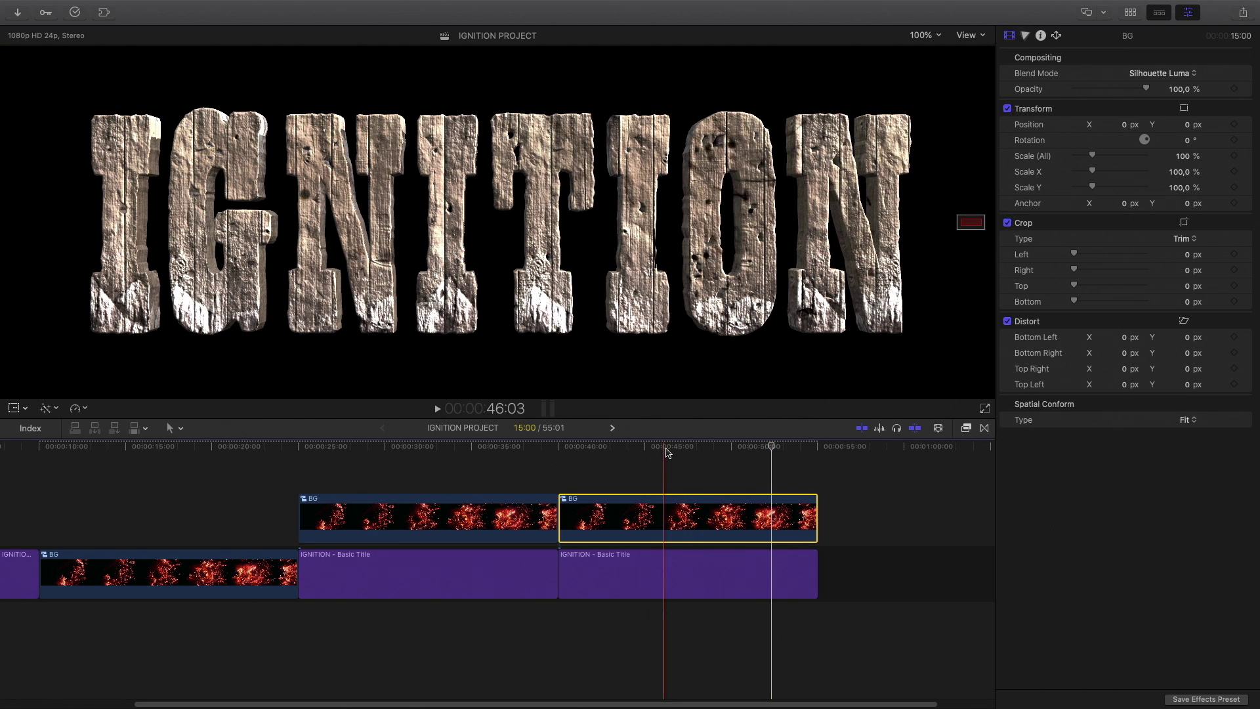
pyautogui.click(637, 470)
pyautogui.moveTo(637, 470); pyautogui.dragTo(731, 576)
pyautogui.rightClick(732, 576)
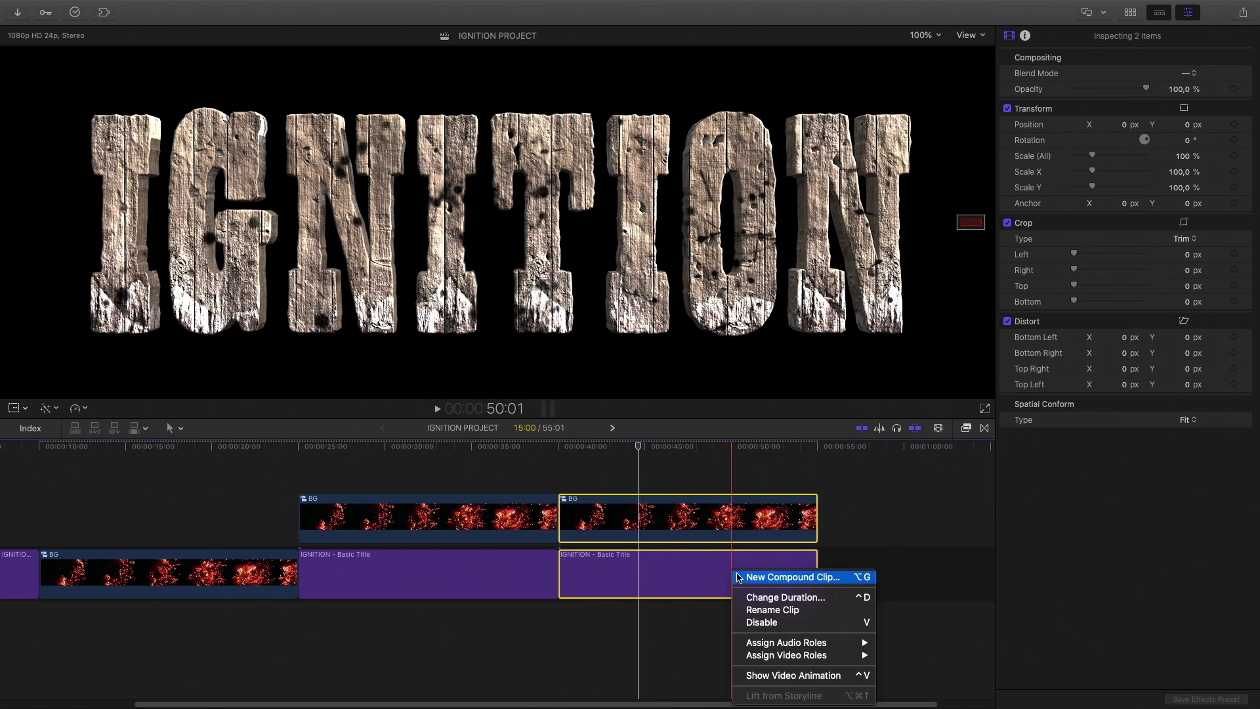
pyautogui.click(740, 578)
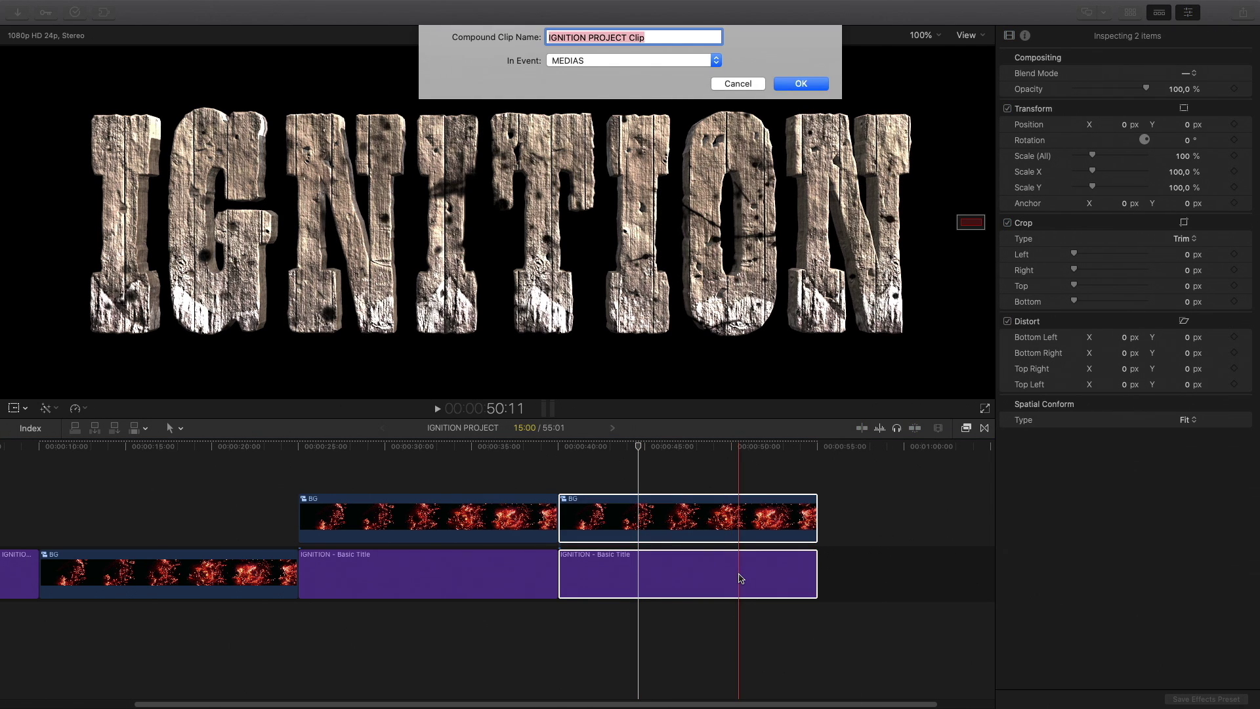
pyautogui.write('TEXT_ALPHA')
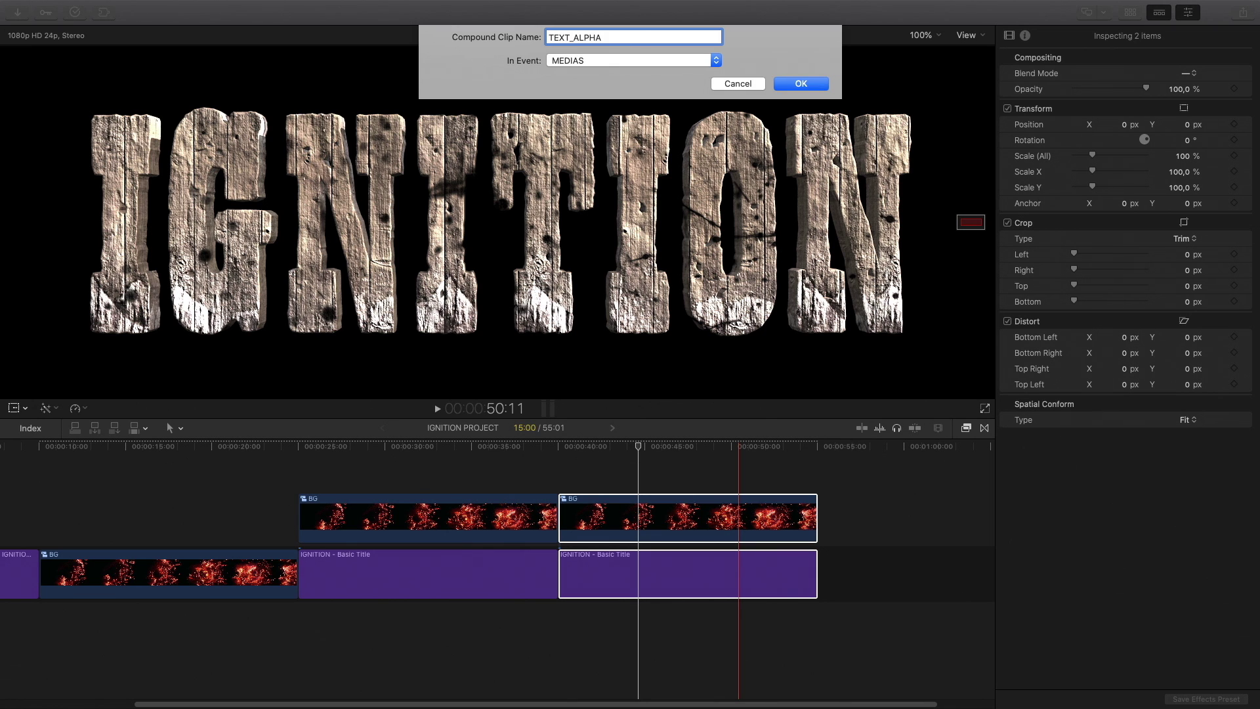
pyautogui.press('Return')
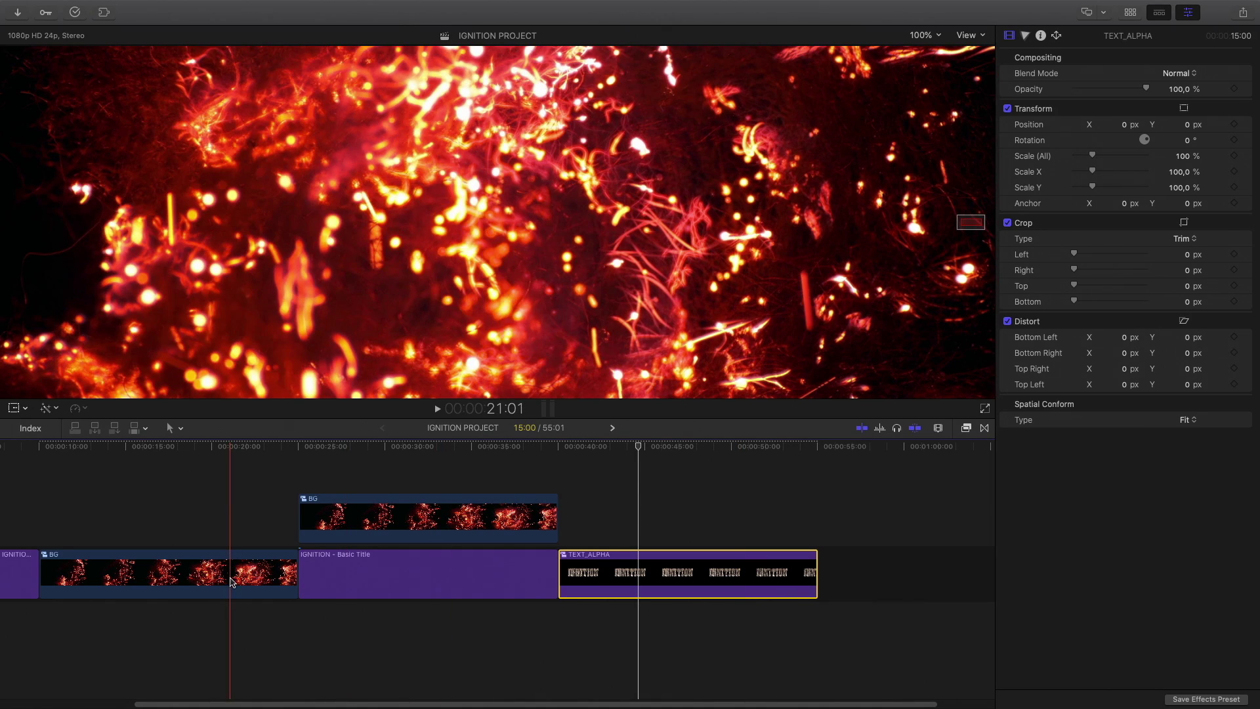
# Duplicate the fire clip into the storyline at 40:00 and stack TEXT_ALPHA above it
pyautogui.moveTo(234, 579); pyautogui.dragTo(761, 576)
pyautogui.moveTo(871, 574); pyautogui.dragTo(615, 518)
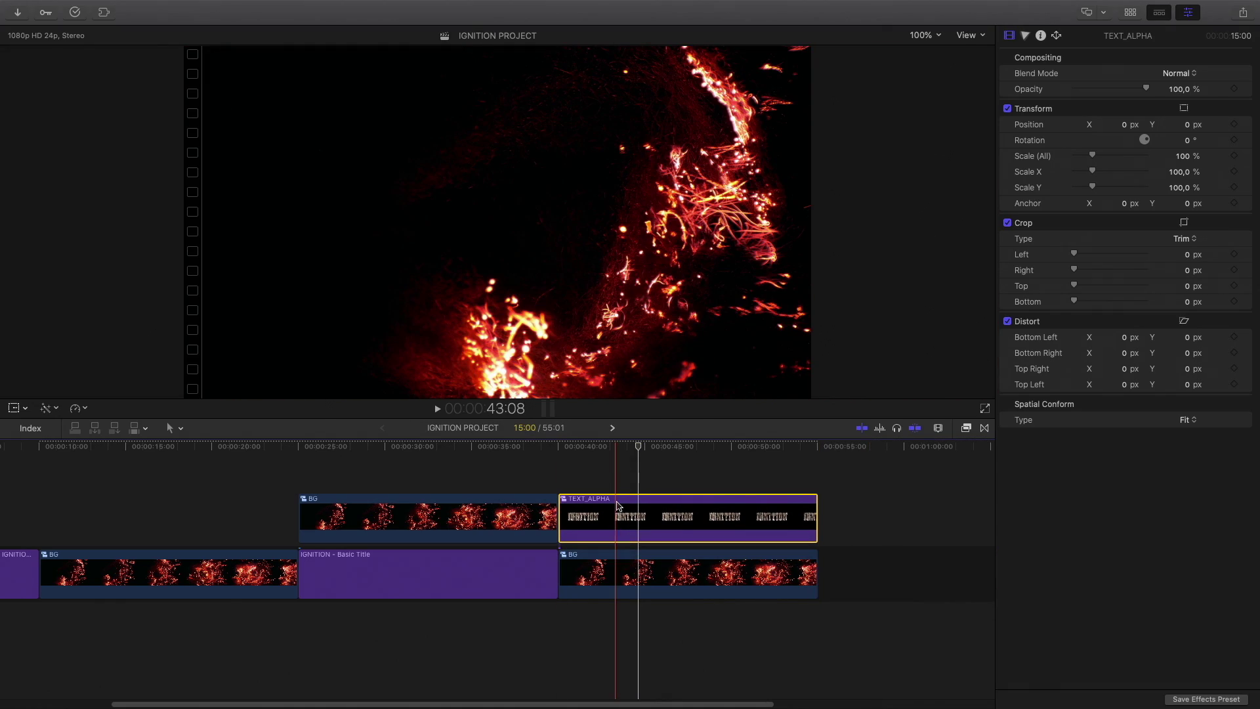
pyautogui.moveTo(637, 450); pyautogui.dragTo(760, 453)
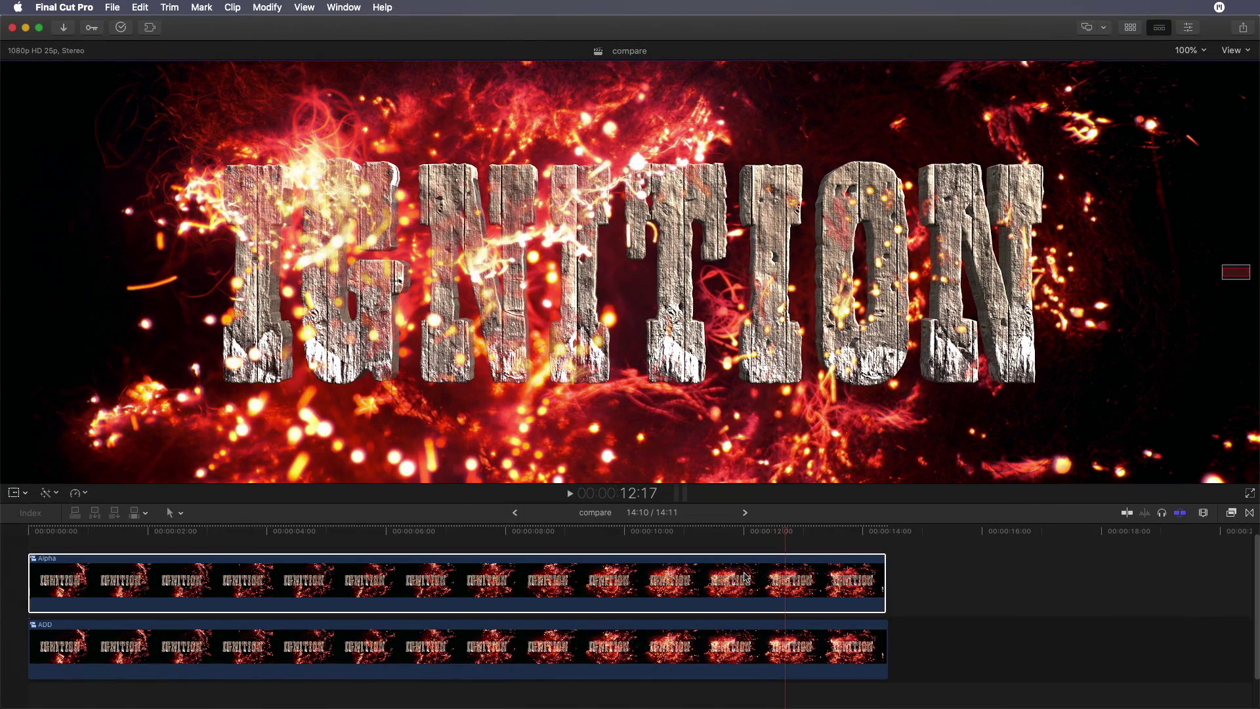
pyautogui.press('v')
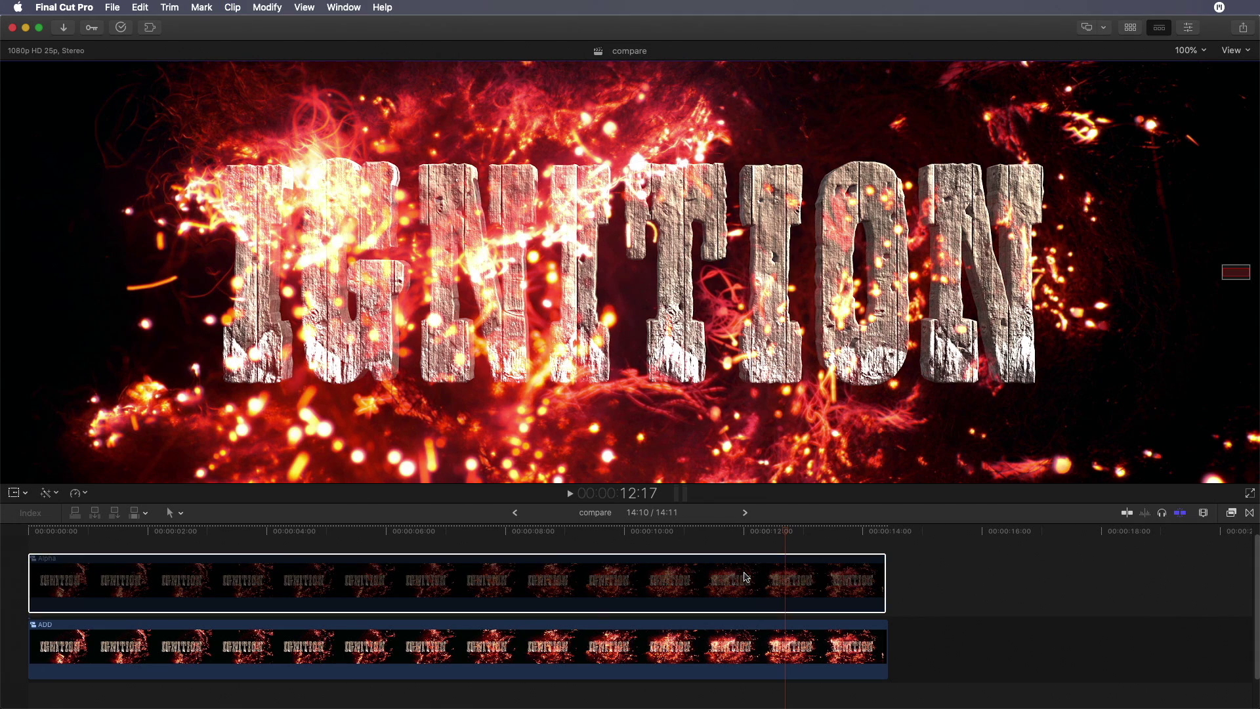
pyautogui.press('v')
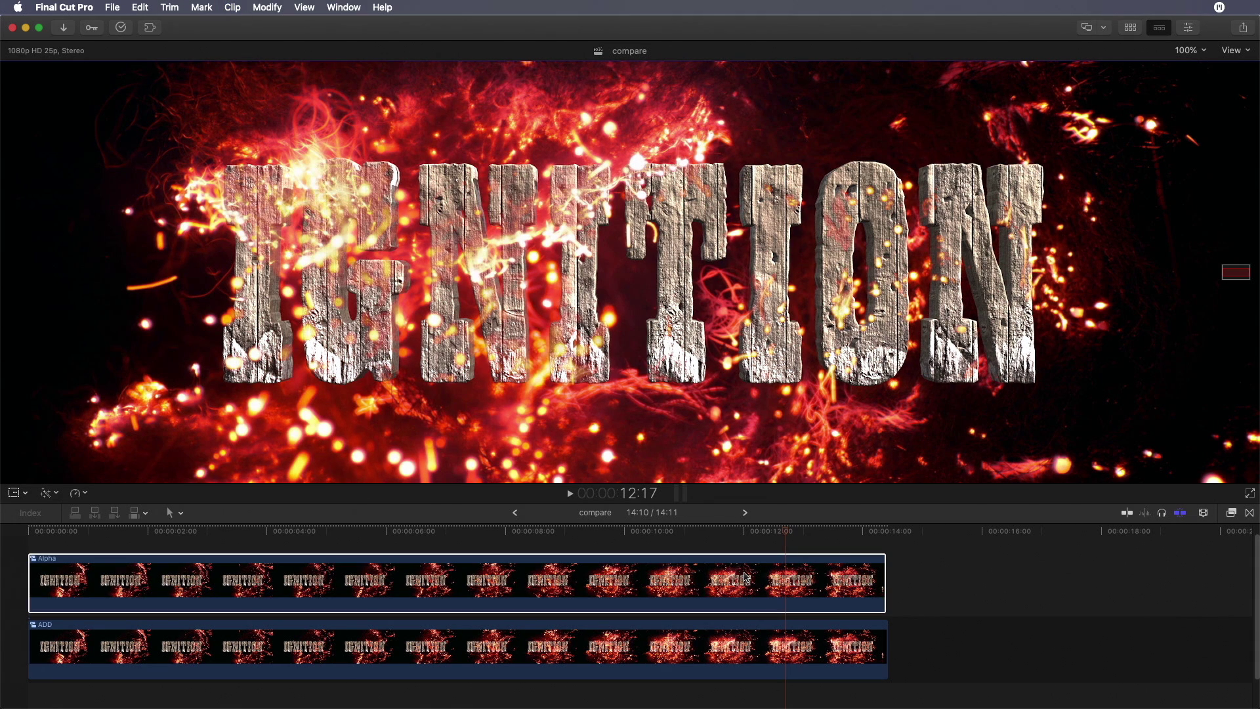
pyautogui.press('v')
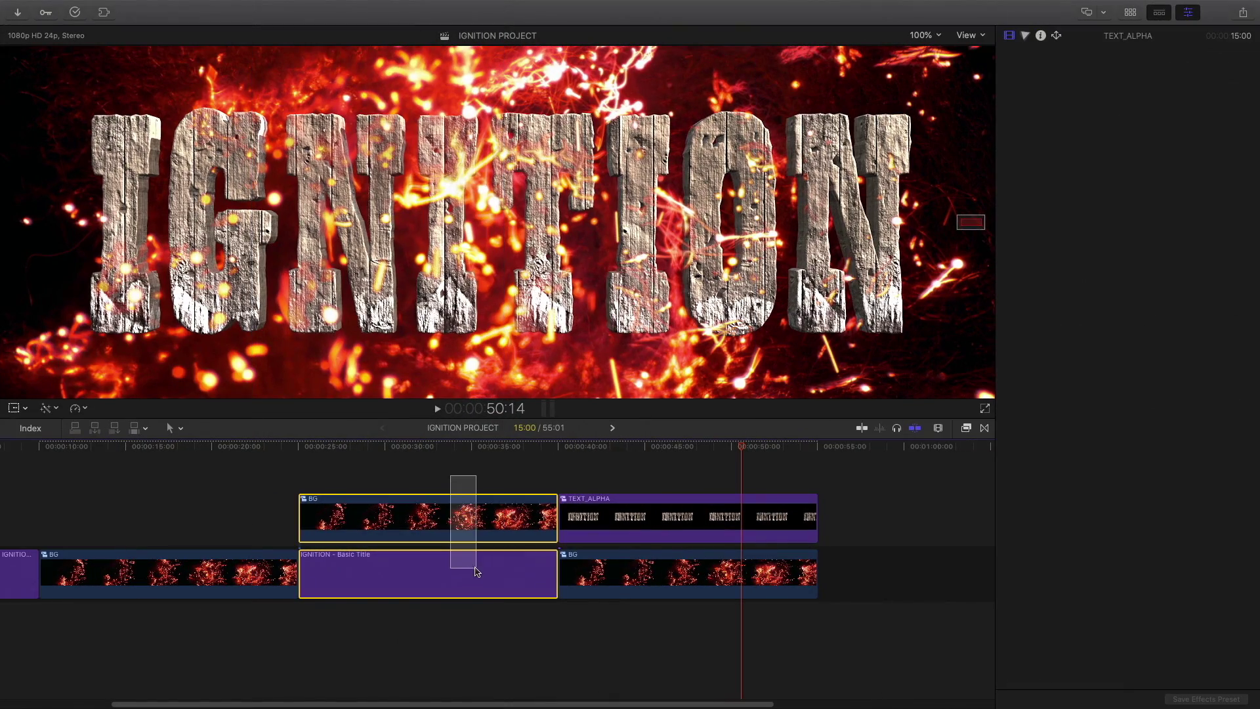
# Delete the spare title section, closing the gap, and set the viewer zoom to 50%
pyautogui.click(477, 571)
pyautogui.press('Delete')
pyautogui.hscroll(-5, 476, 571)
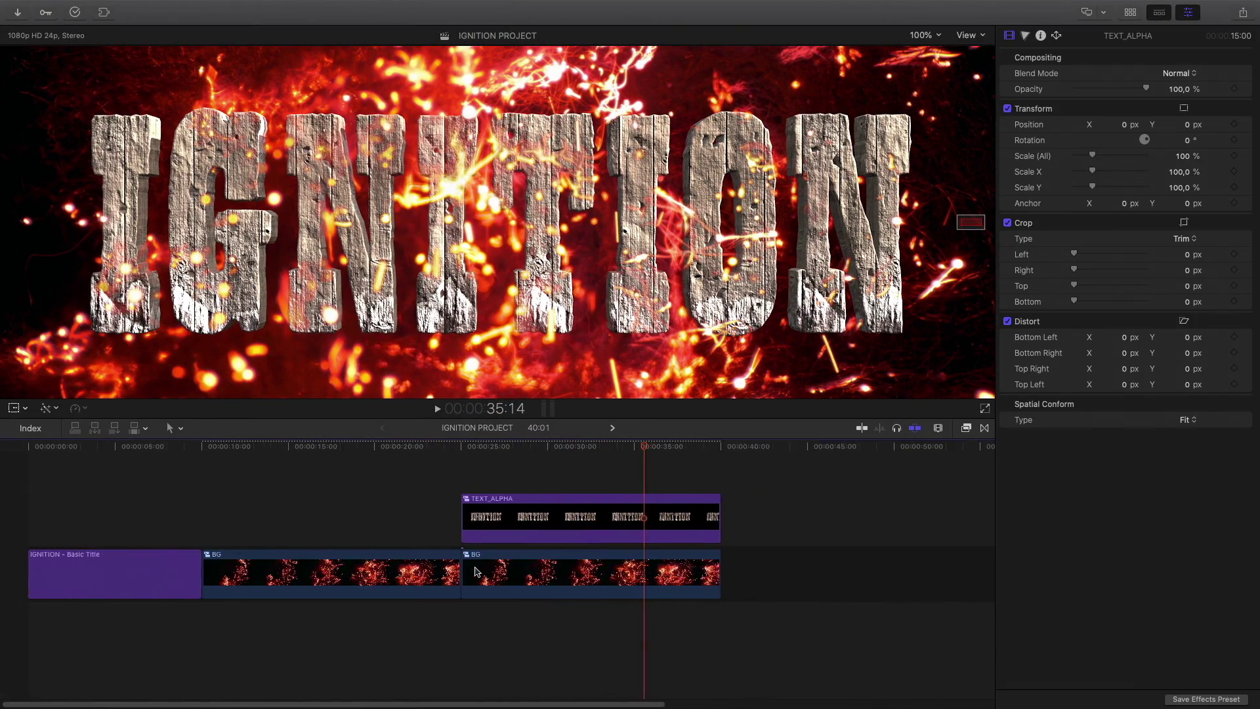
pyautogui.moveTo(237, 456); pyautogui.dragTo(332, 457)
pyautogui.click(938, 36)
pyautogui.click(936, 52)
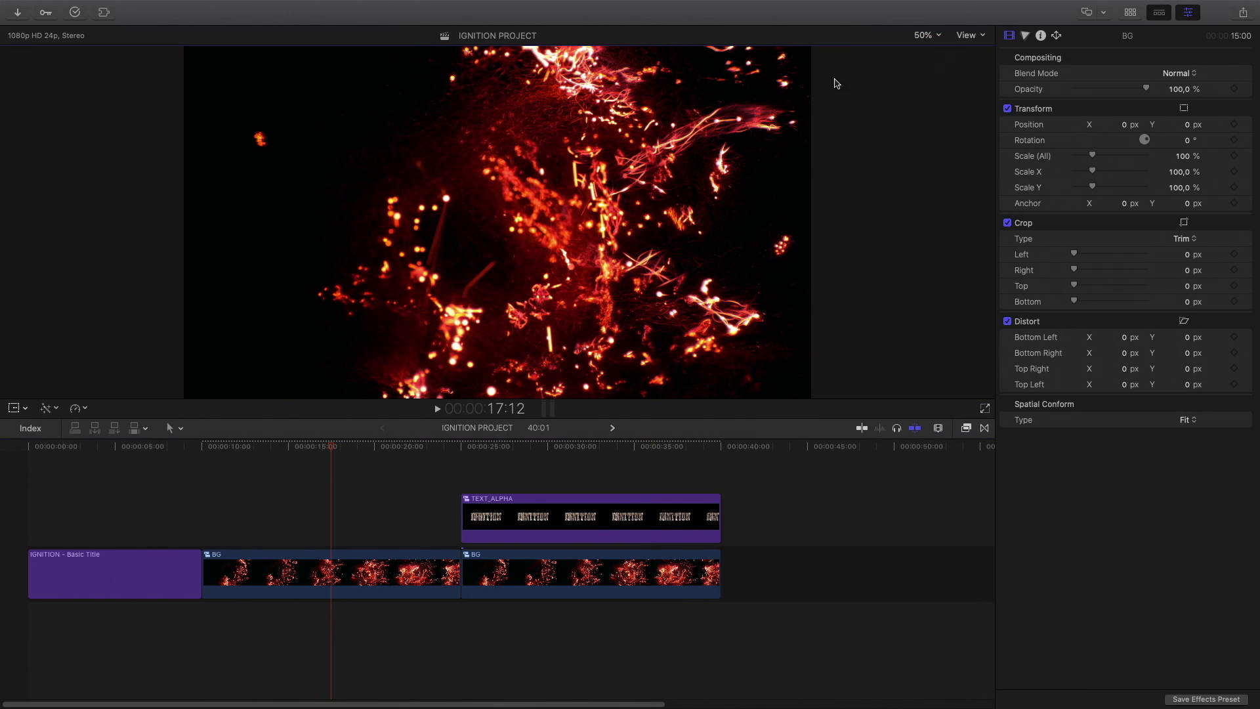
# Connect the fire clip above the opening title and lengthen the title to 15 seconds
pyautogui.moveTo(271, 580); pyautogui.dragTo(99, 522)
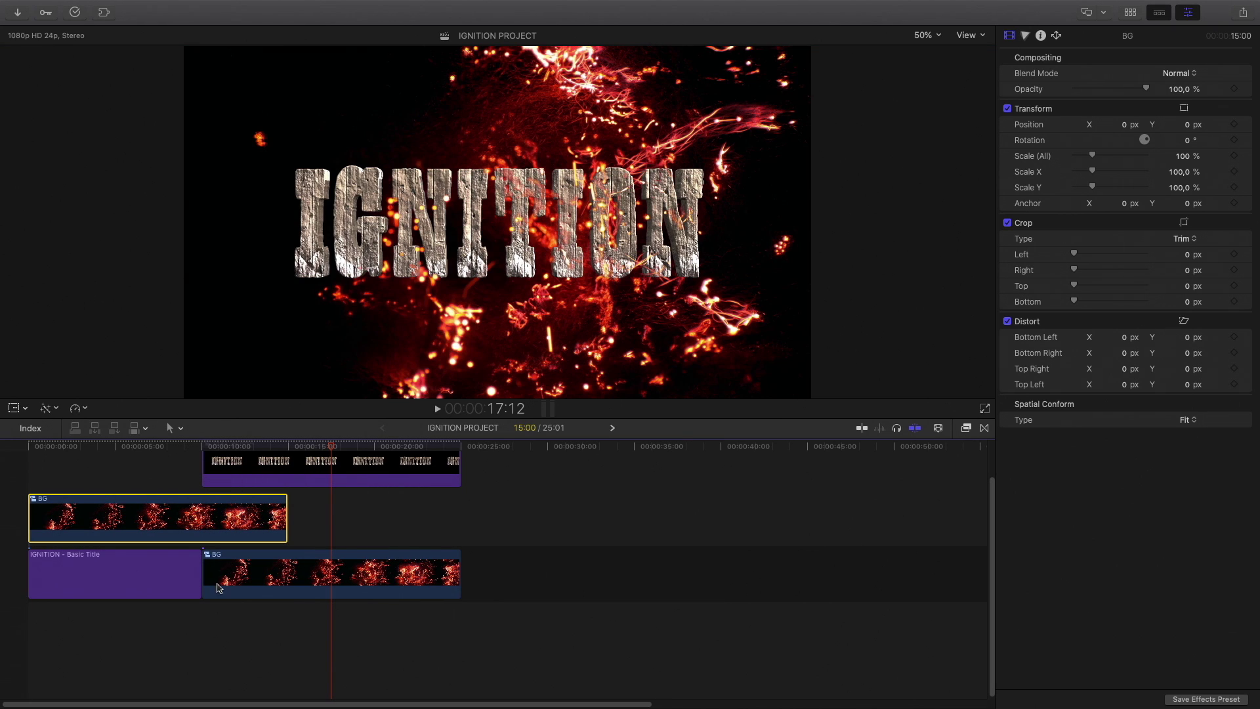
pyautogui.moveTo(201, 585); pyautogui.dragTo(286, 584)
pyautogui.moveTo(120, 446); pyautogui.dragTo(50, 449)
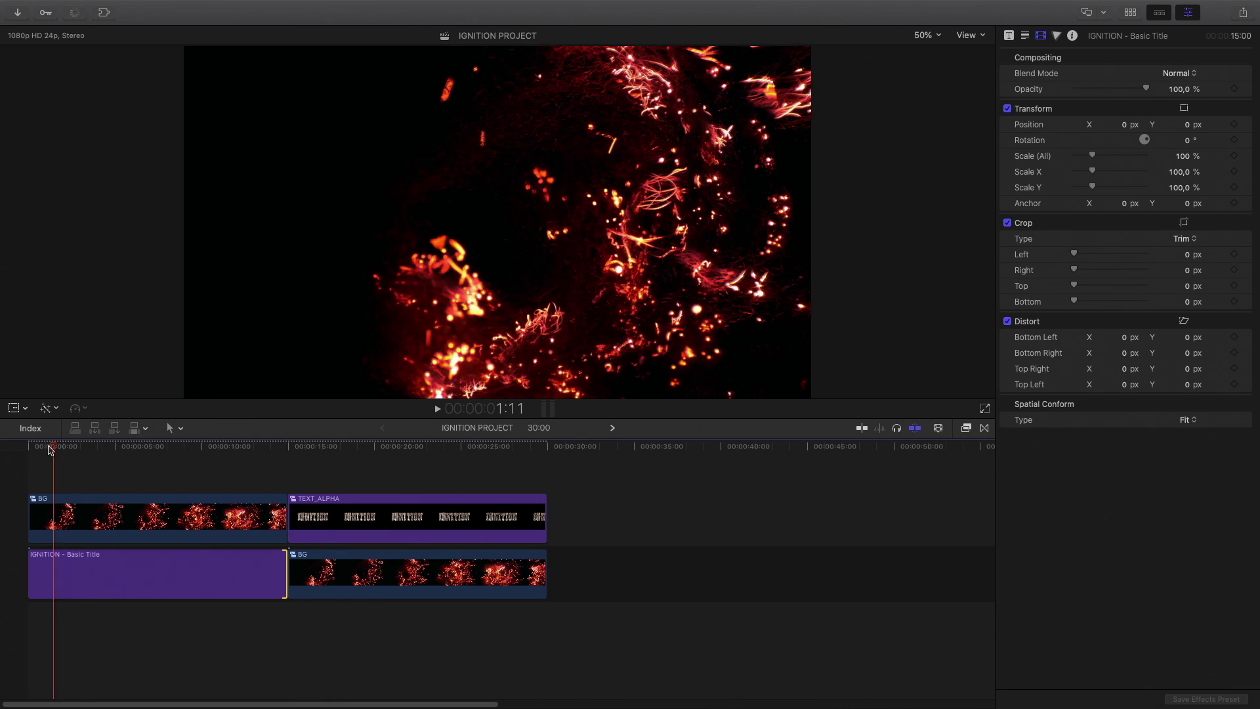
pyautogui.click(150, 523)
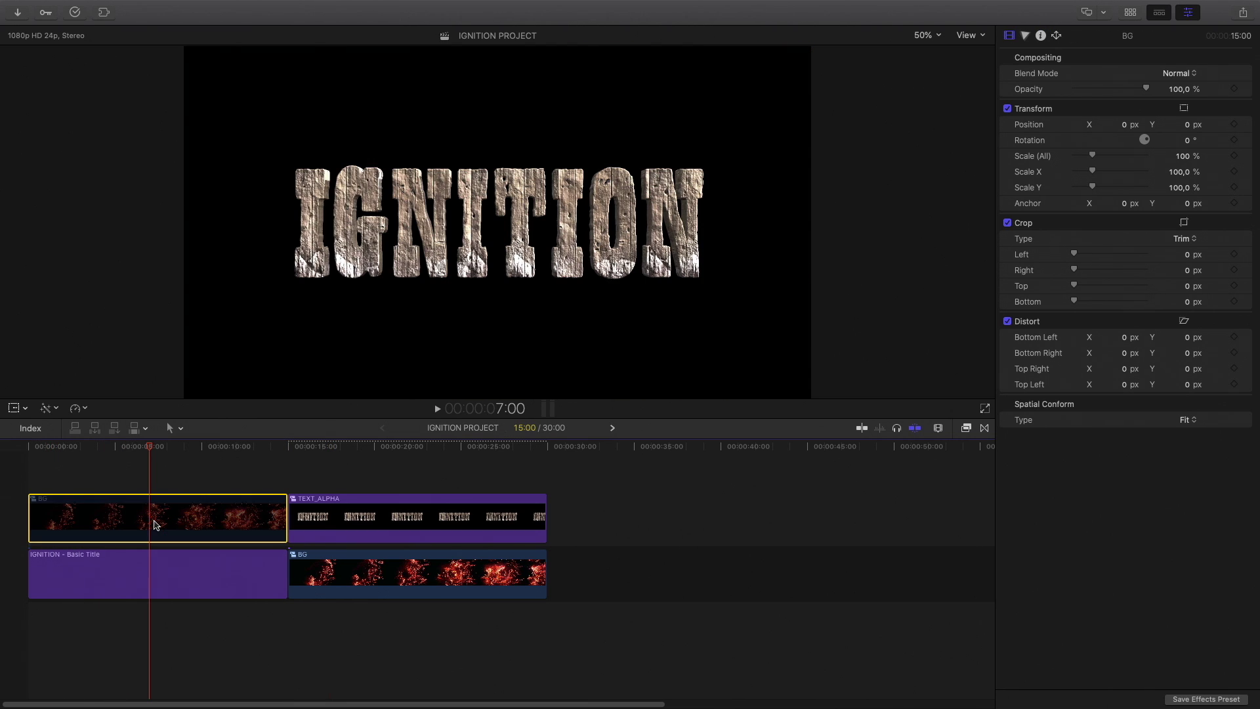
pyautogui.moveTo(176, 448); pyautogui.dragTo(164, 449)
pyautogui.click(177, 565)
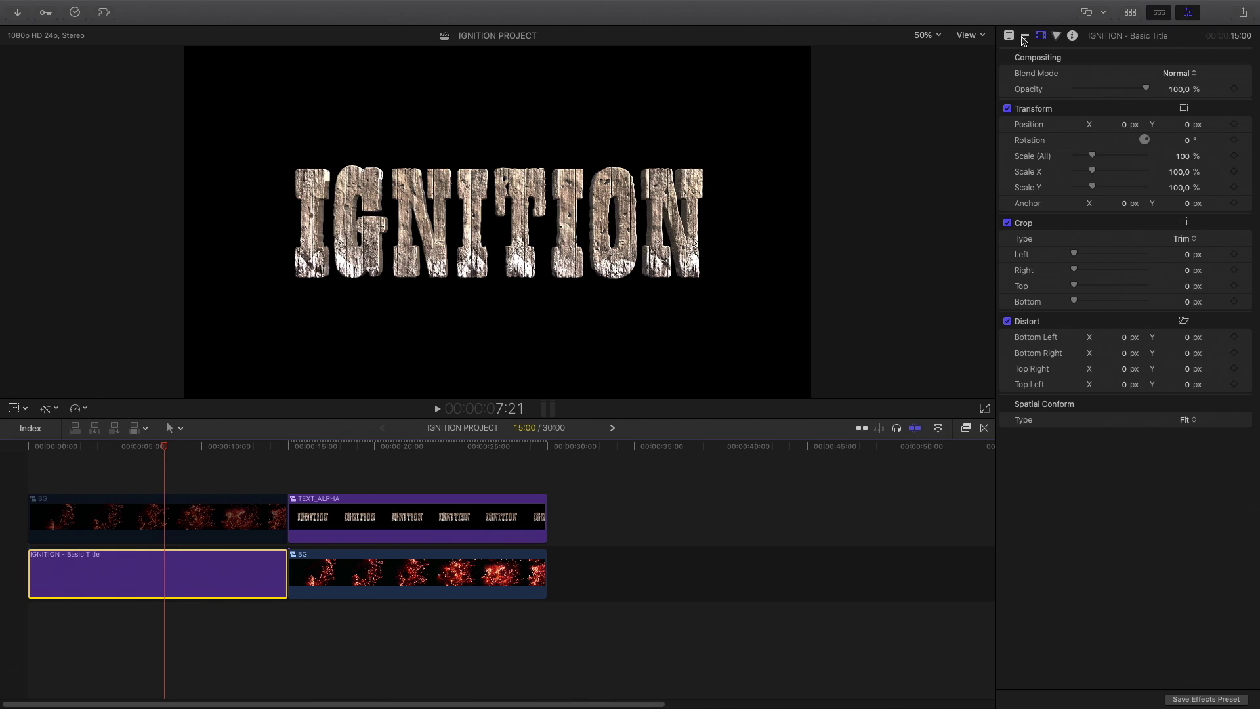
# Switch the opening IGNITION title's text material to Wood > Burned Wood
pyautogui.click(1026, 37)
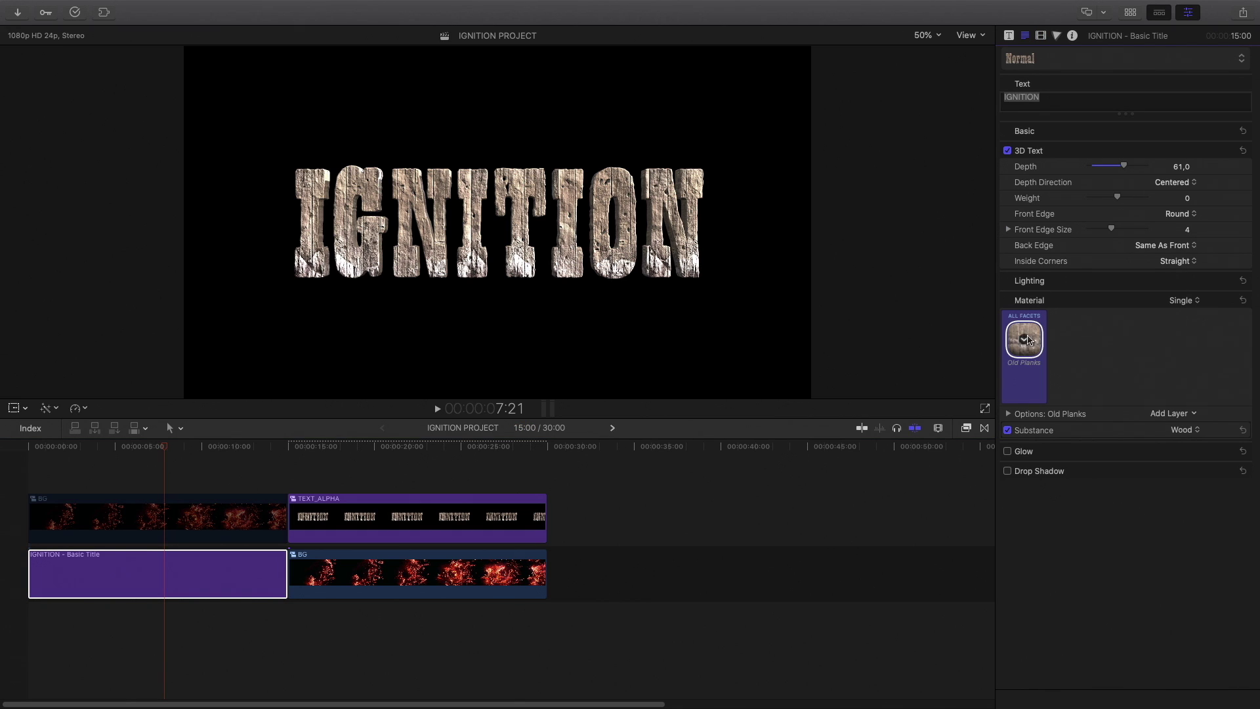
pyautogui.click(1025, 340)
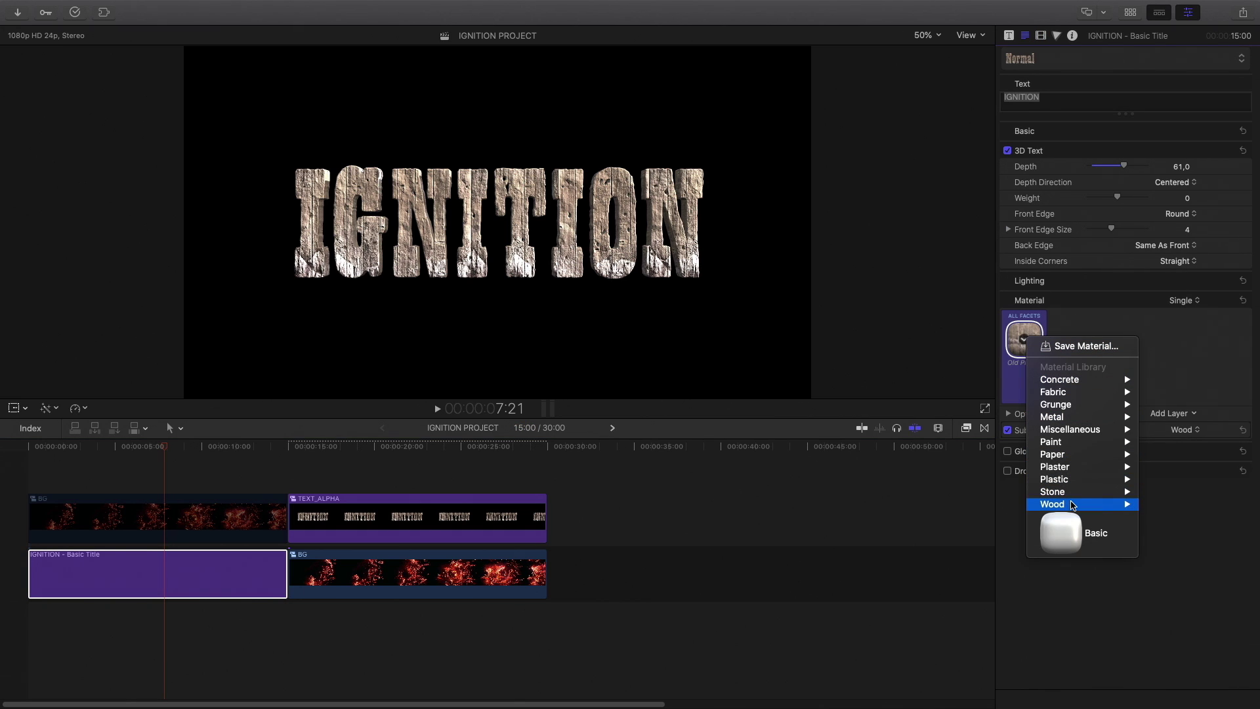
pyautogui.moveTo(1050, 505)
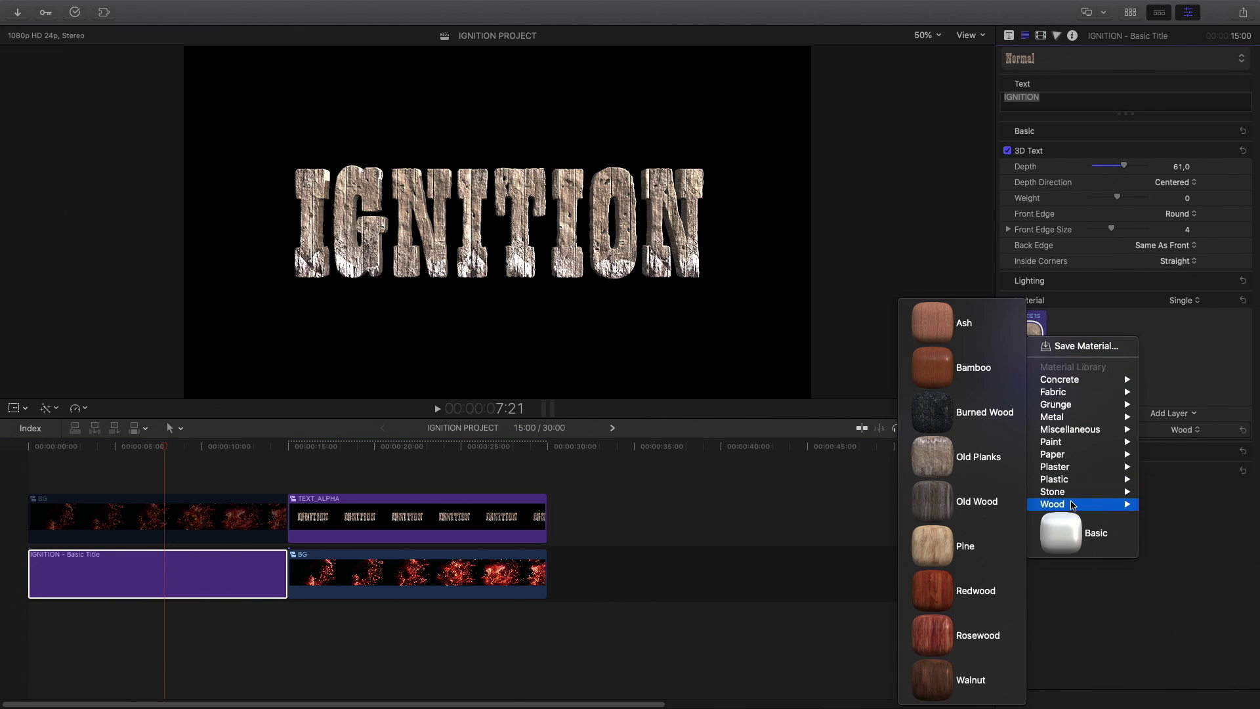
pyautogui.click(942, 412)
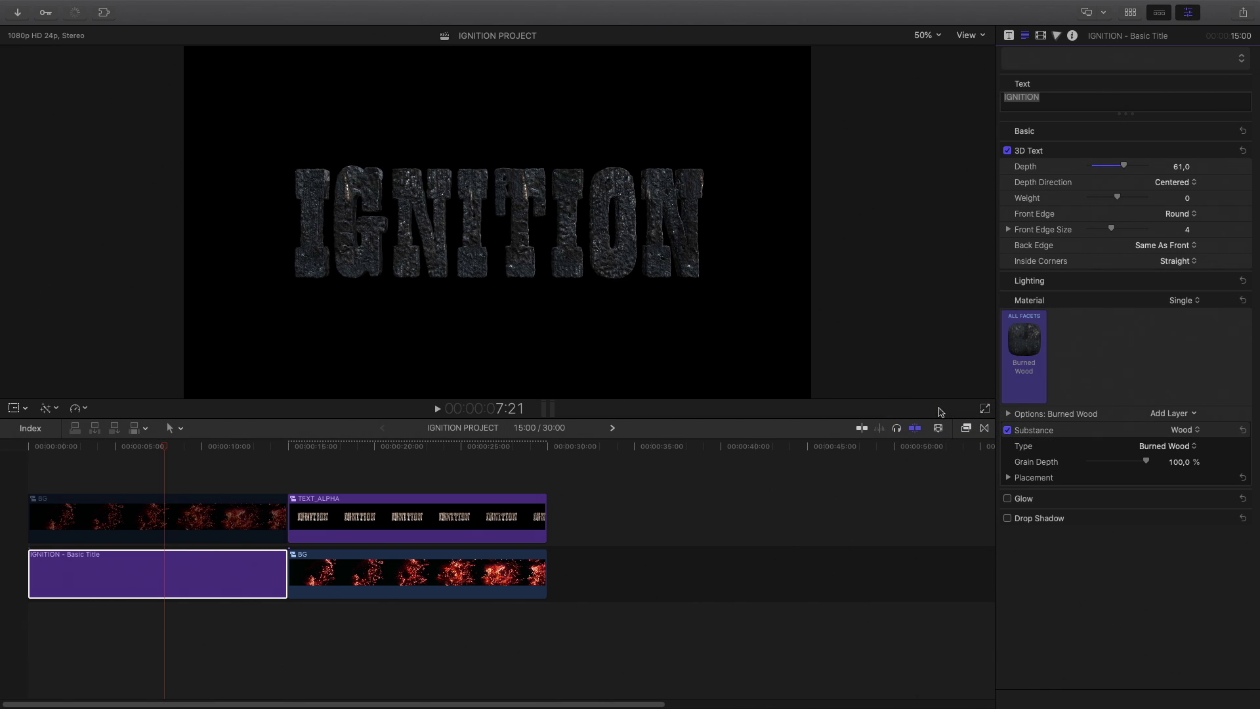
# Set the fire clip above the title to Silhouette Luma blending
pyautogui.click(200, 514)
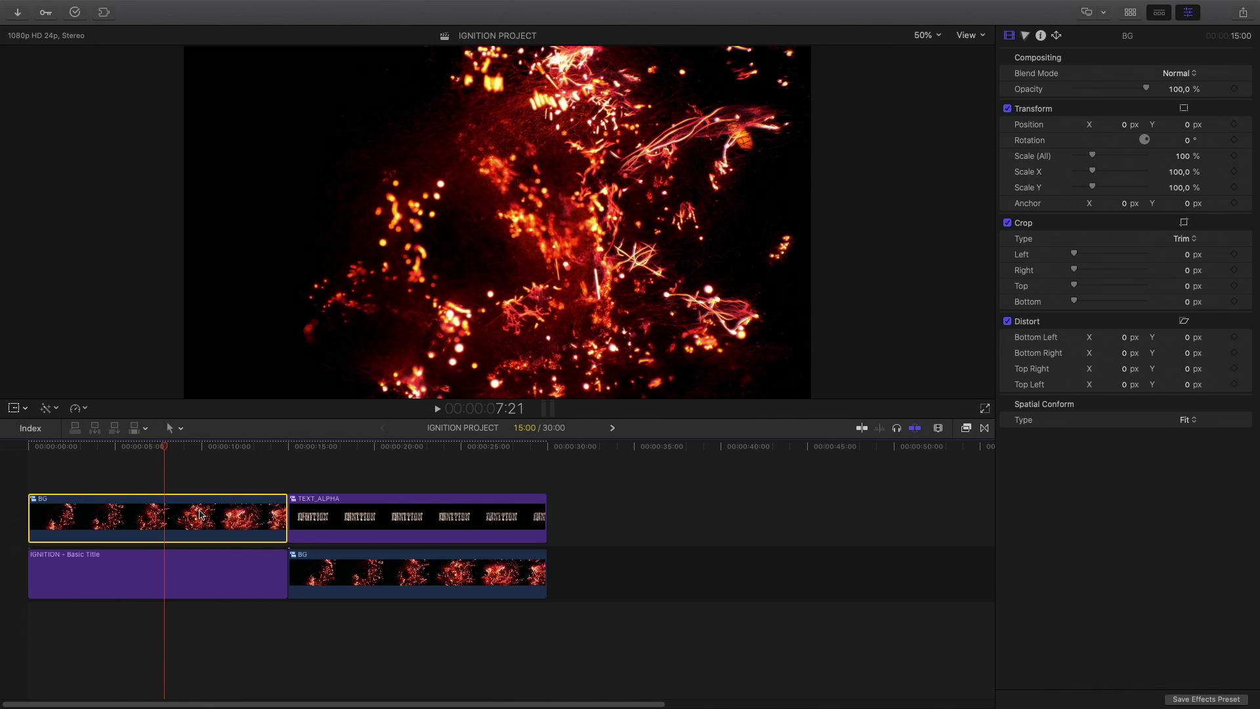
pyautogui.click(1179, 74)
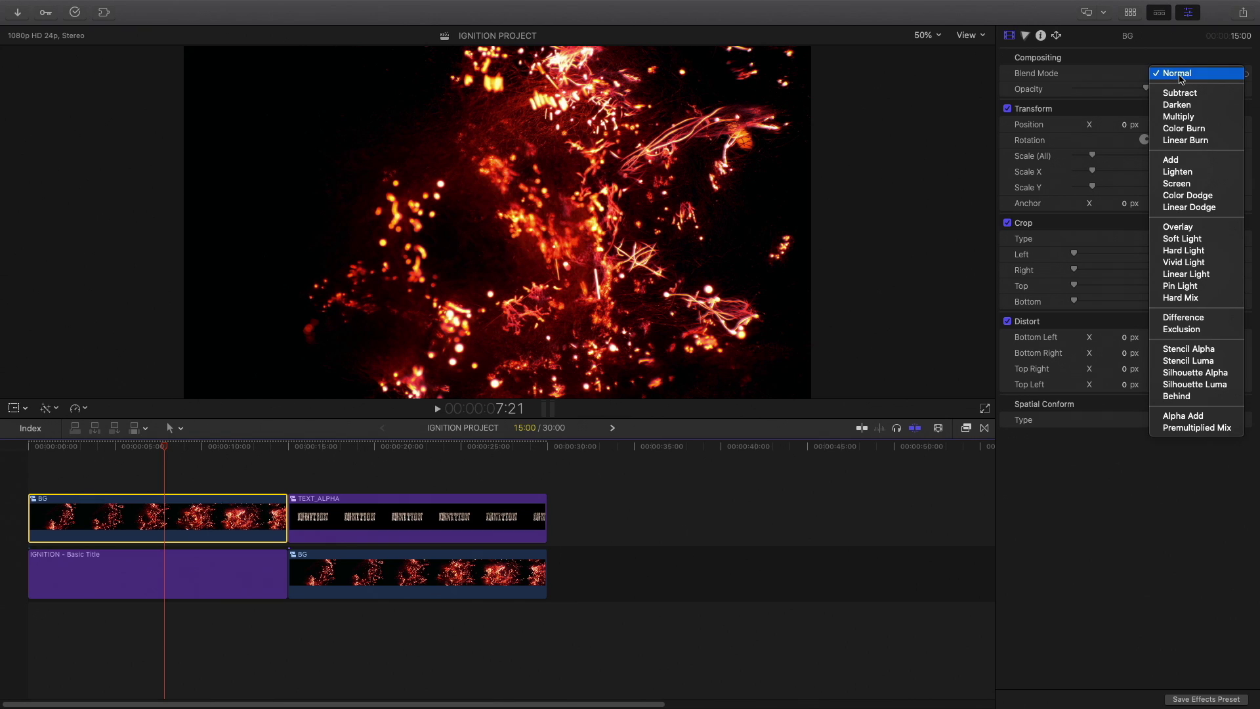
pyautogui.click(1201, 386)
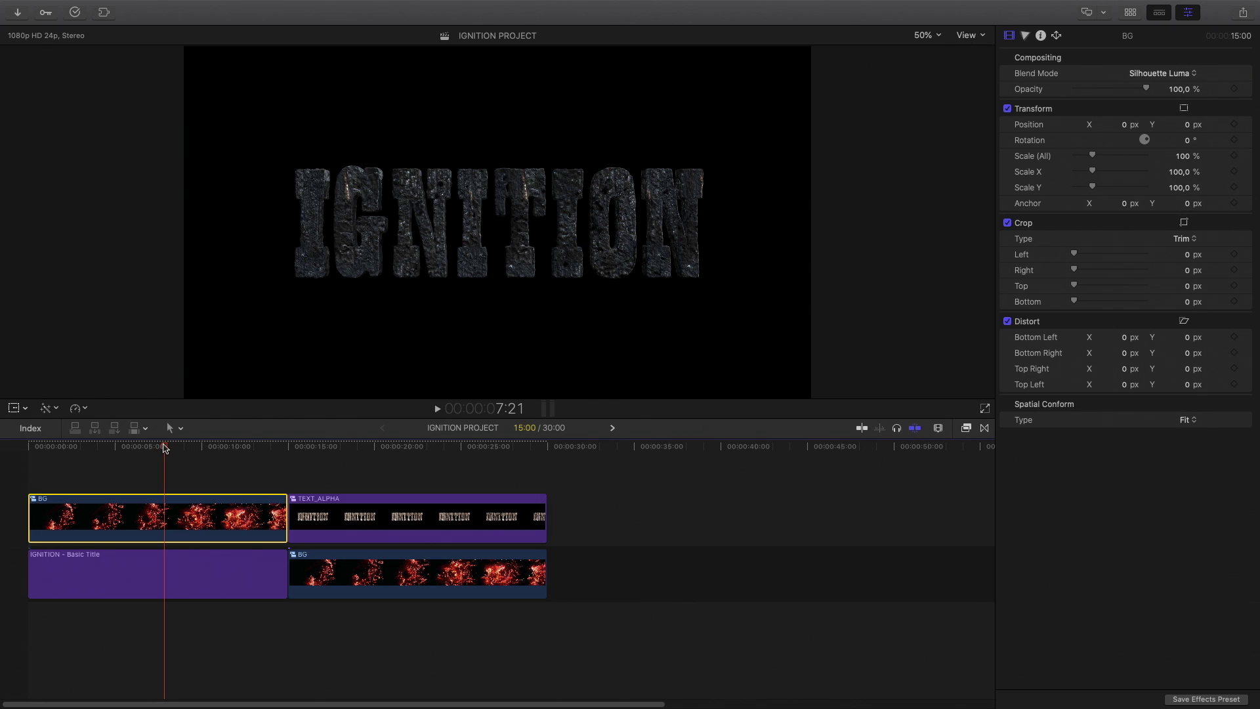
pyautogui.moveTo(165, 448); pyautogui.dragTo(200, 451)
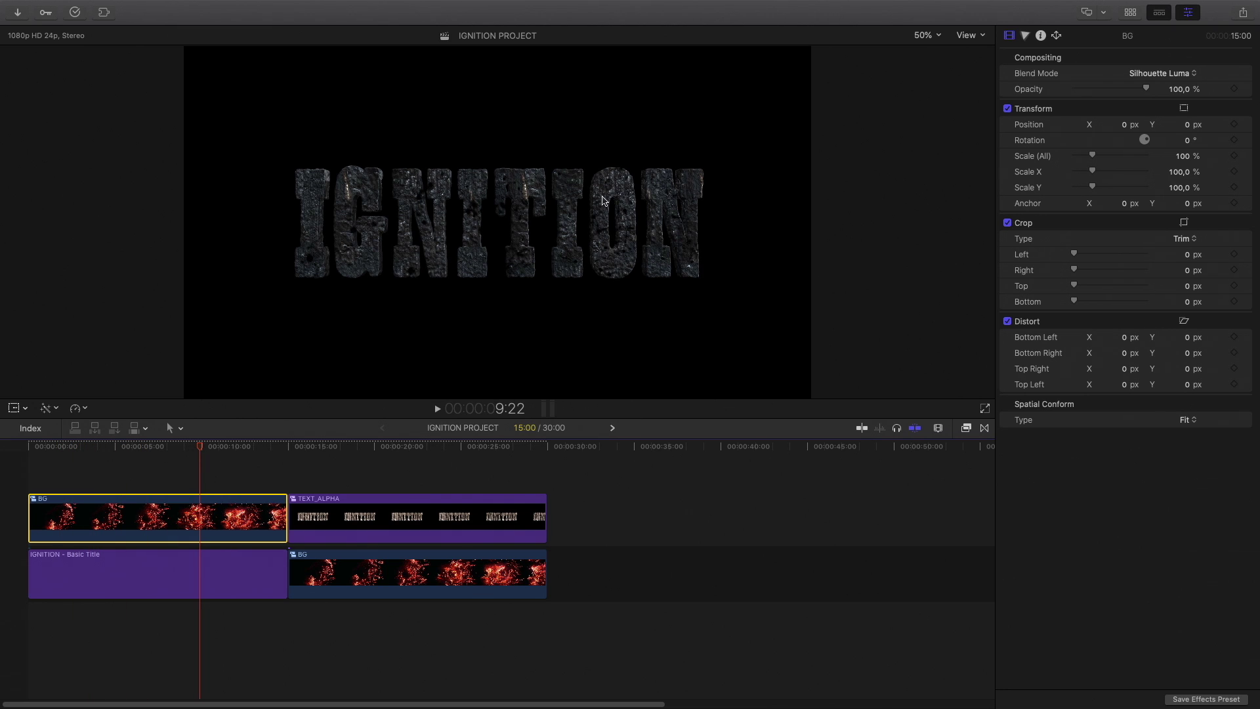
# Check the text's alpha matte via View > Channels > Alpha, then return to All
pyautogui.click(968, 37)
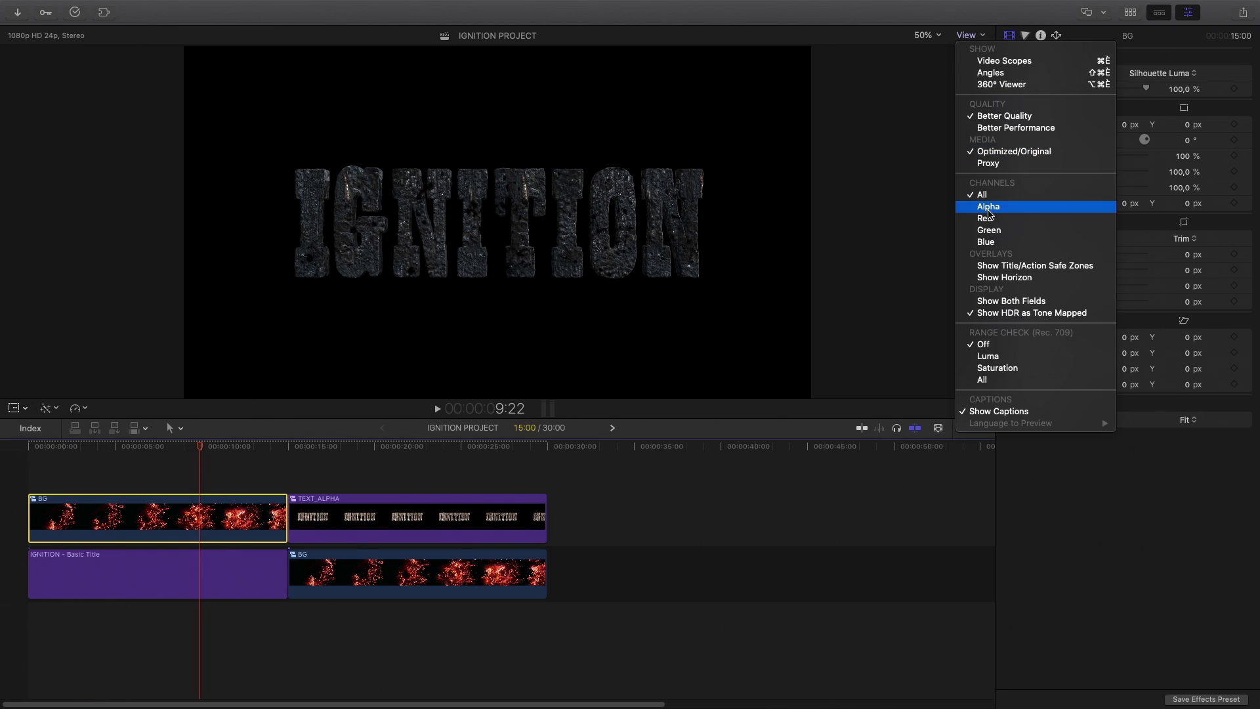
pyautogui.click(988, 207)
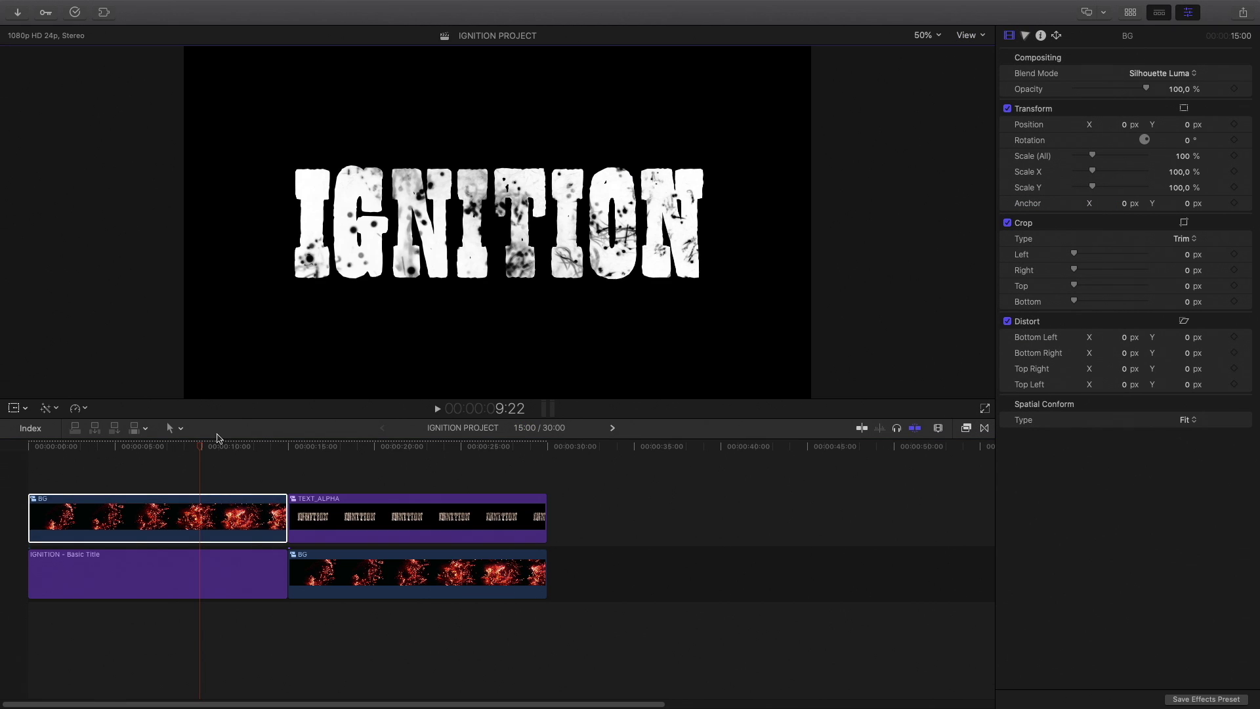
pyautogui.moveTo(217, 438)
pyautogui.mouseDown()
pyautogui.moveTo(156, 446)
pyautogui.moveTo(259, 446)
pyautogui.moveTo(102, 446)
pyautogui.moveTo(225, 446)
pyautogui.mouseUp()
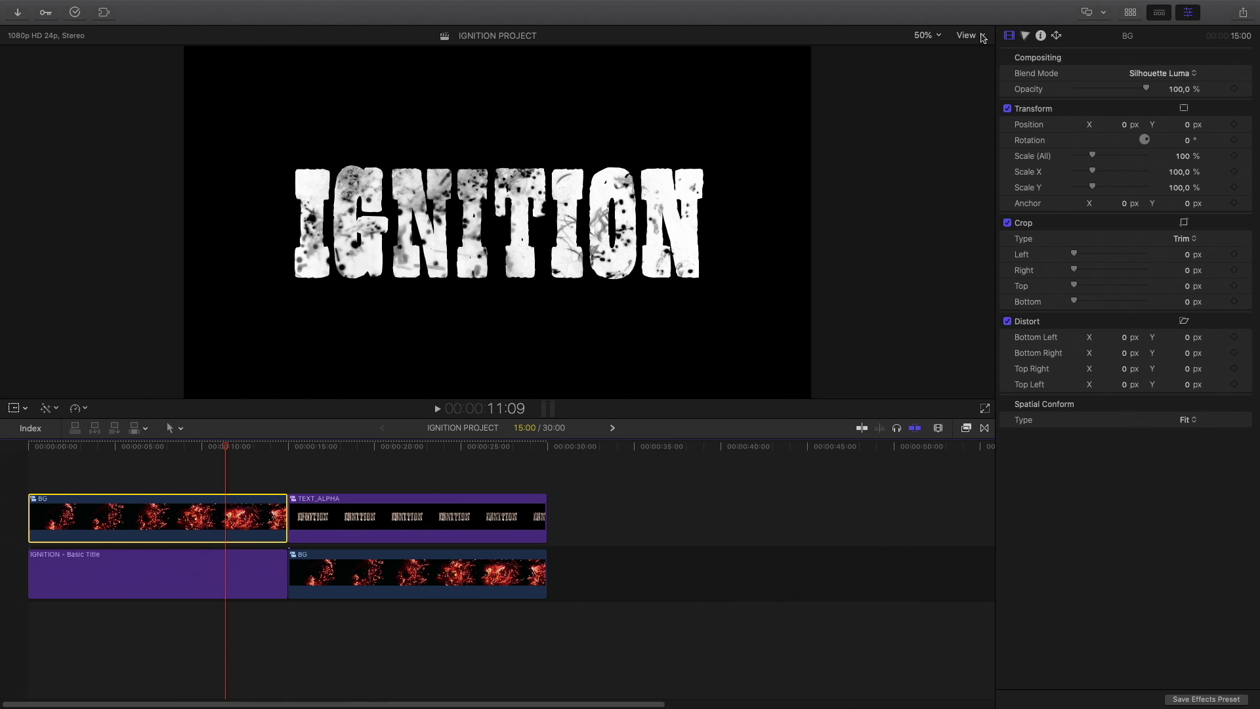
pyautogui.click(970, 35)
pyautogui.click(981, 194)
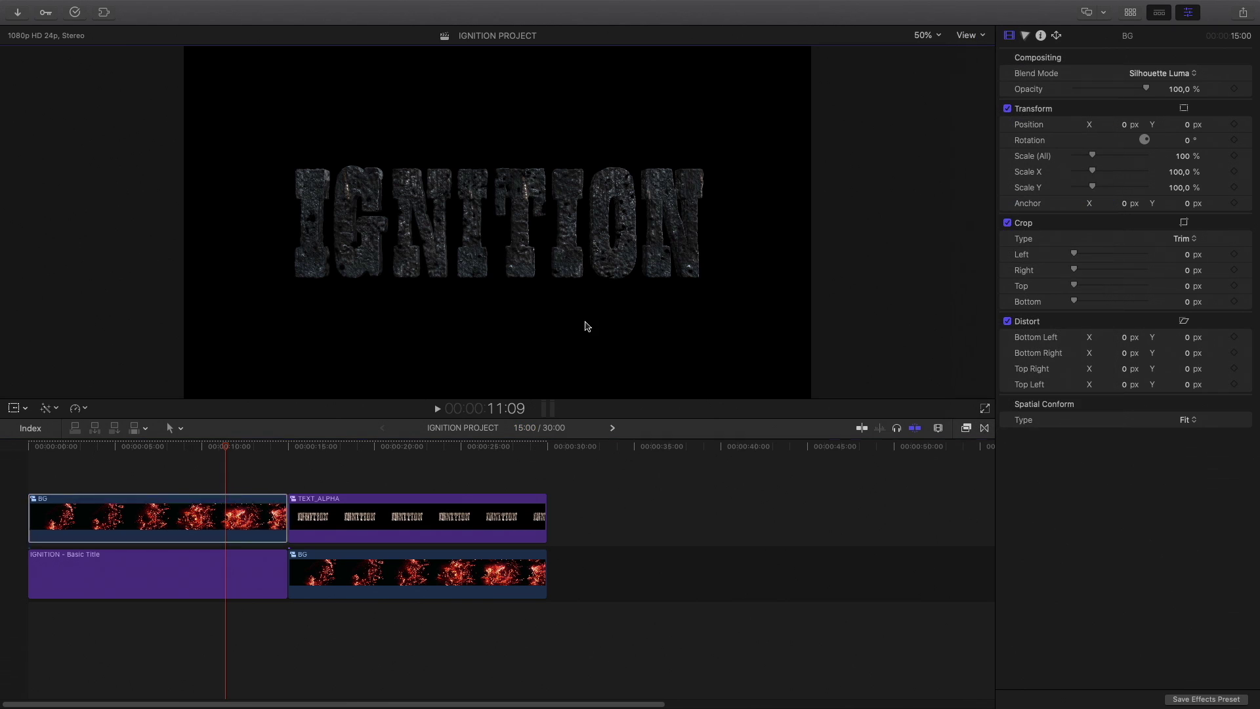
# Combine the title and fire clip into TEXT_BURN_ALPHA and connect it at the start above BG
pyautogui.moveTo(141, 468); pyautogui.dragTo(193, 580)
pyautogui.rightClick(192, 569)
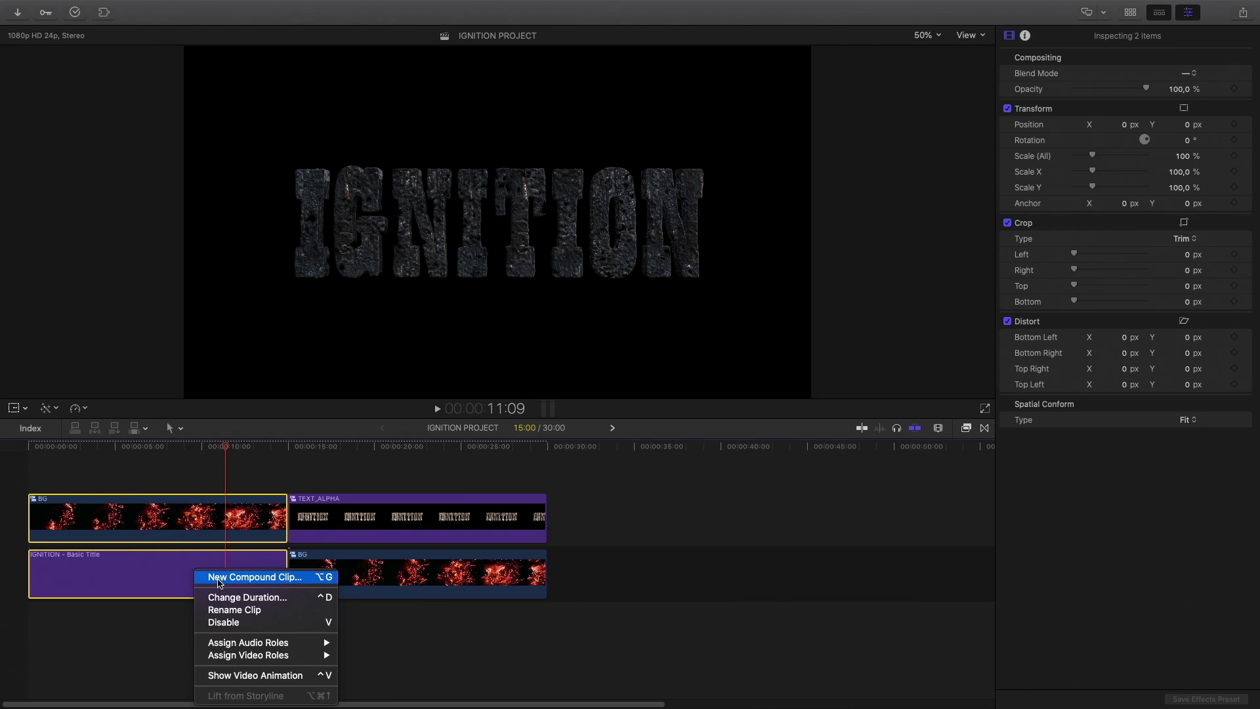
pyautogui.click(219, 578)
pyautogui.write('TEXT_BURN_')
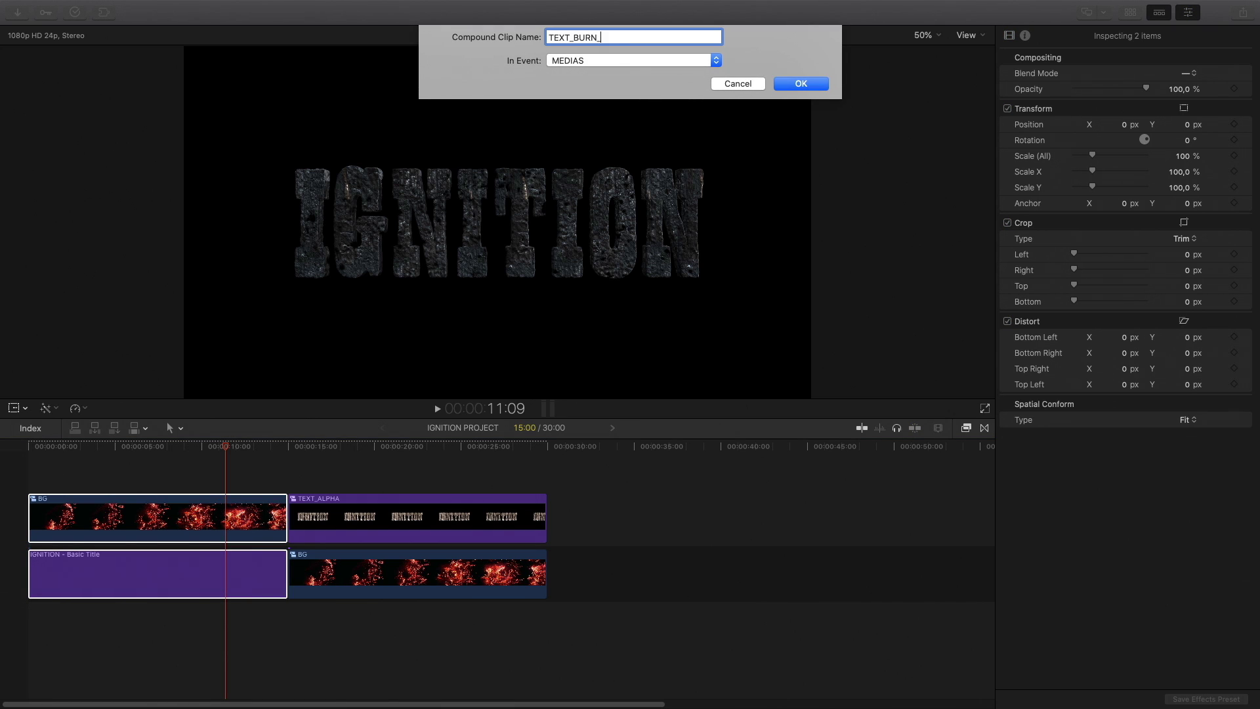
pyautogui.write('ALPHA')
pyautogui.press('Return')
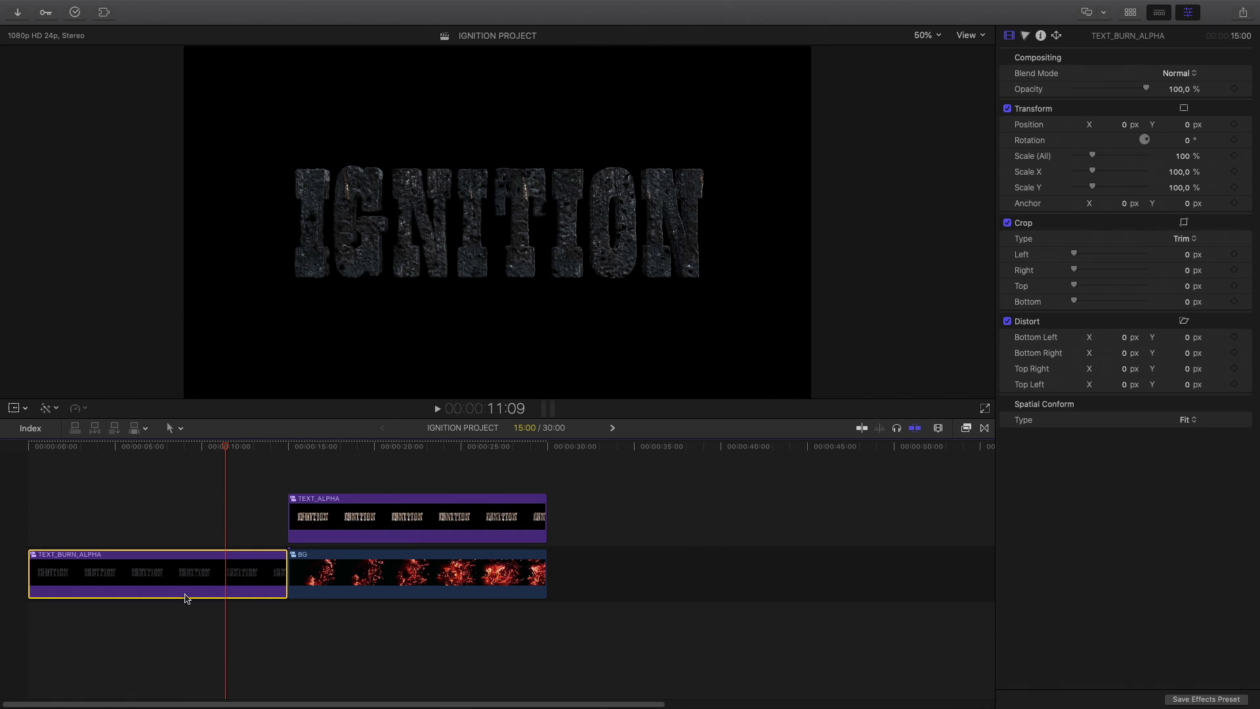
pyautogui.moveTo(225, 451); pyautogui.dragTo(26, 453)
pyautogui.moveTo(174, 573); pyautogui.dragTo(163, 523)
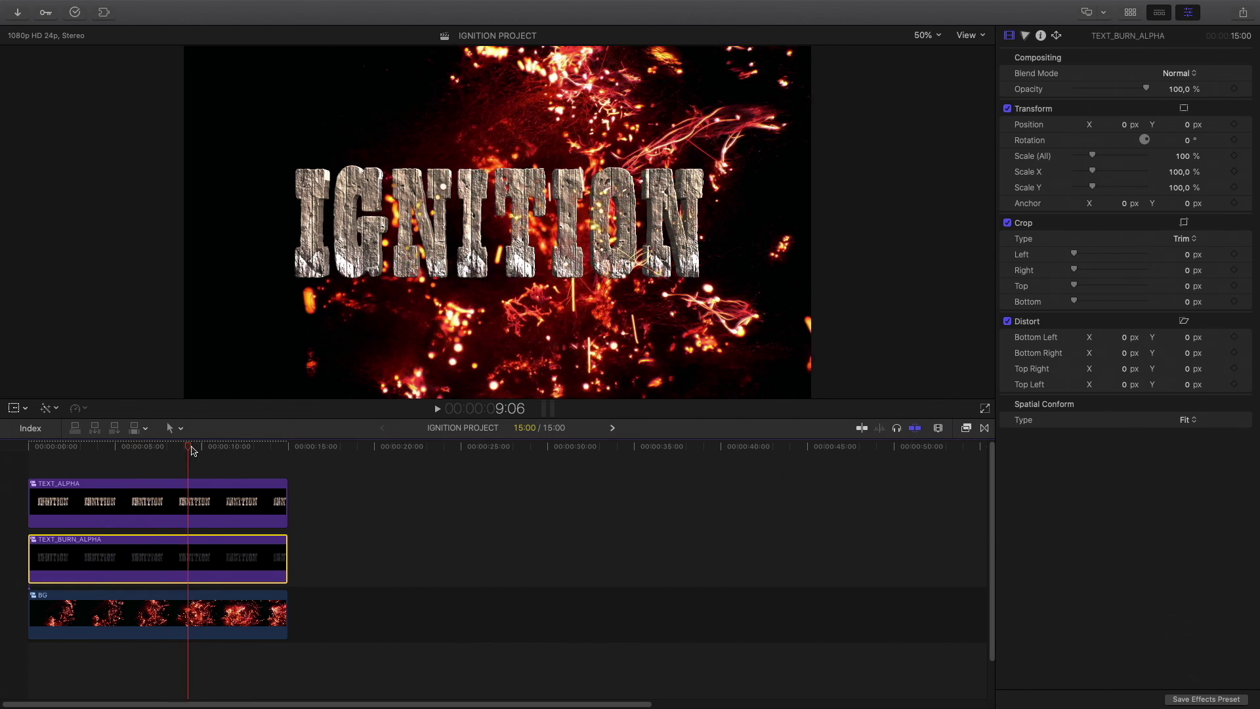
# Toggle TEXT_ALPHA off and on with V to compare, then return to frame 0 and fit the timeline
pyautogui.click(187, 502)
pyautogui.press('v')
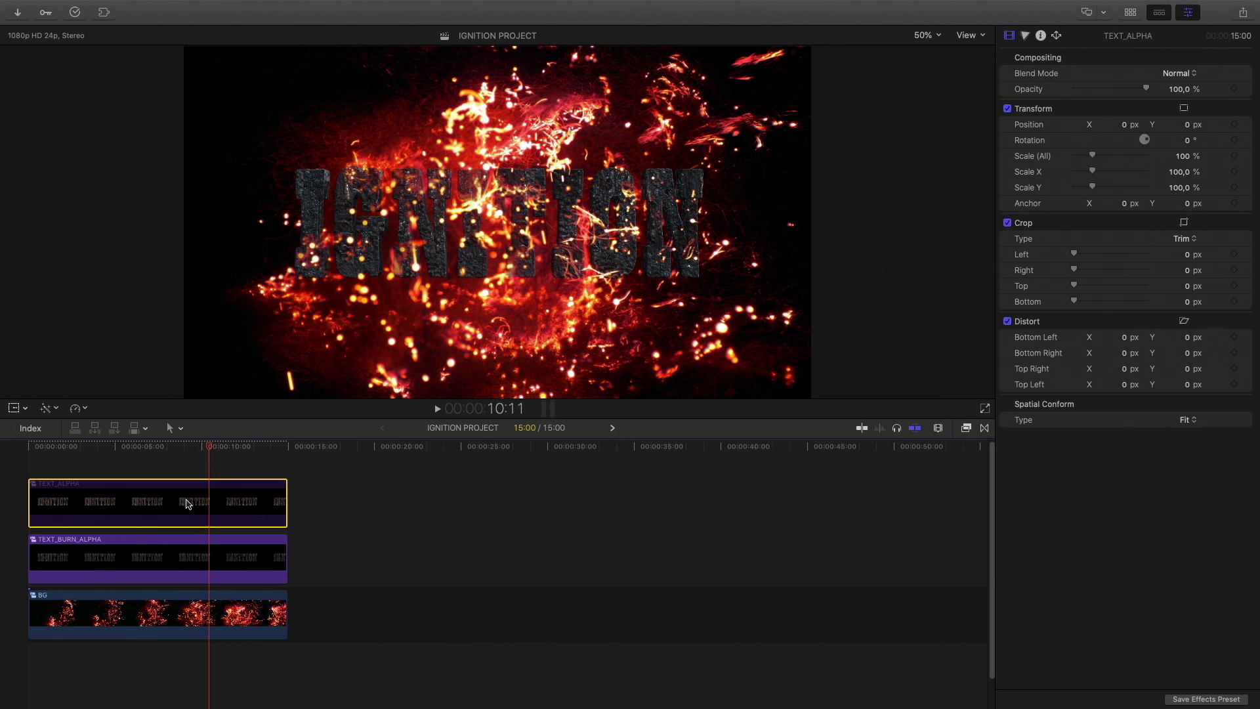
pyautogui.press('v')
pyautogui.press('v')
pyautogui.press('v')
pyautogui.press('v')
pyautogui.press('v')
pyautogui.moveTo(208, 450); pyautogui.dragTo(29, 453)
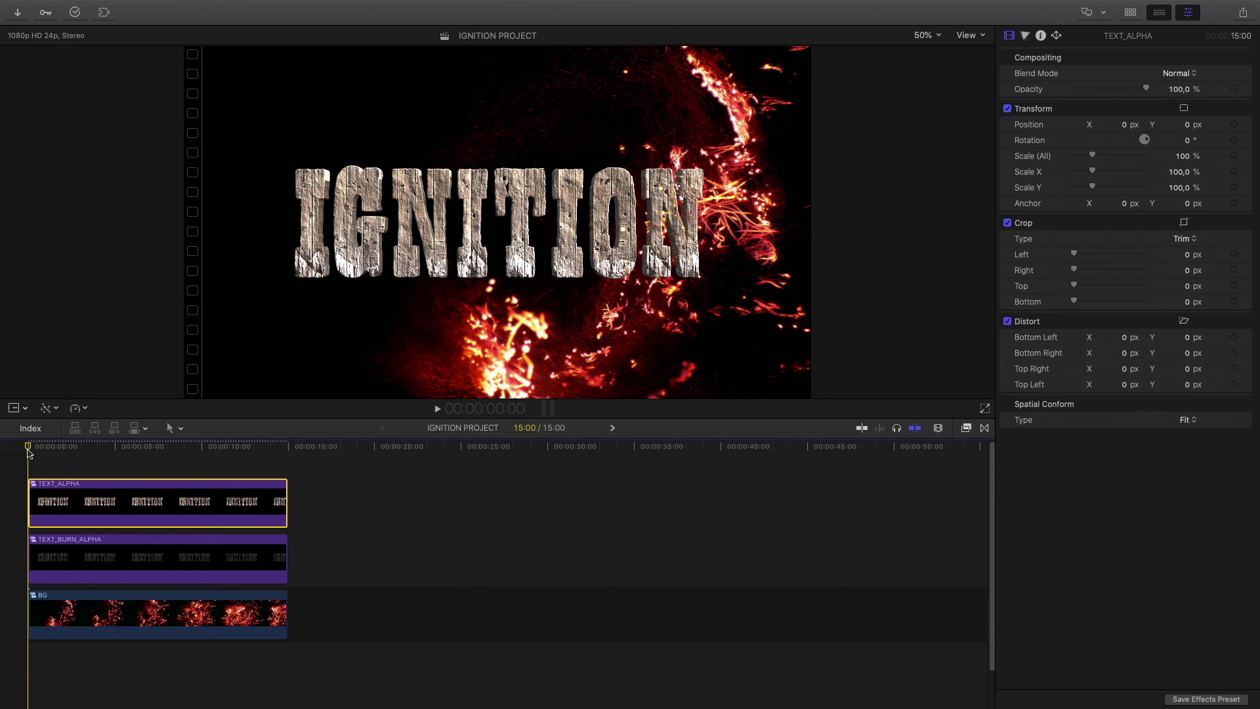
pyautogui.hotkey('shift', 'z')
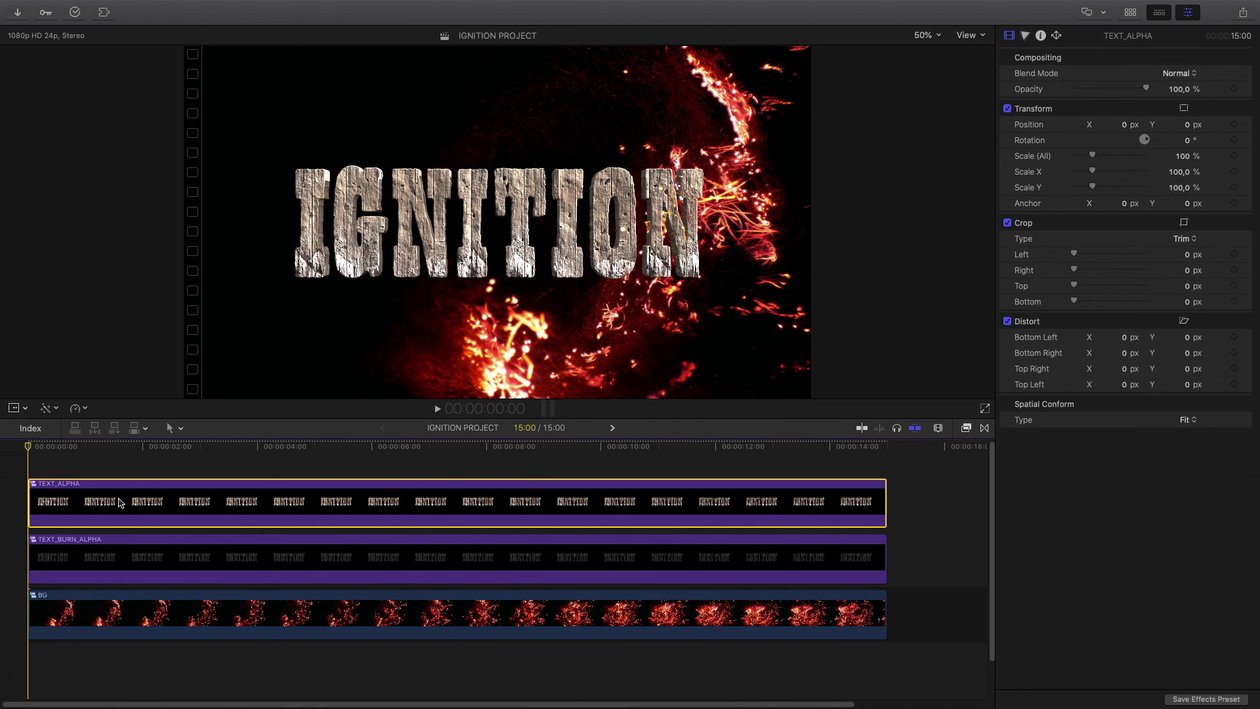
# Apply a Draw Mask from the Masks effects to the TEXT_ALPHA clip
pyautogui.click(967, 429)
pyautogui.scroll(-3, 773, 563)
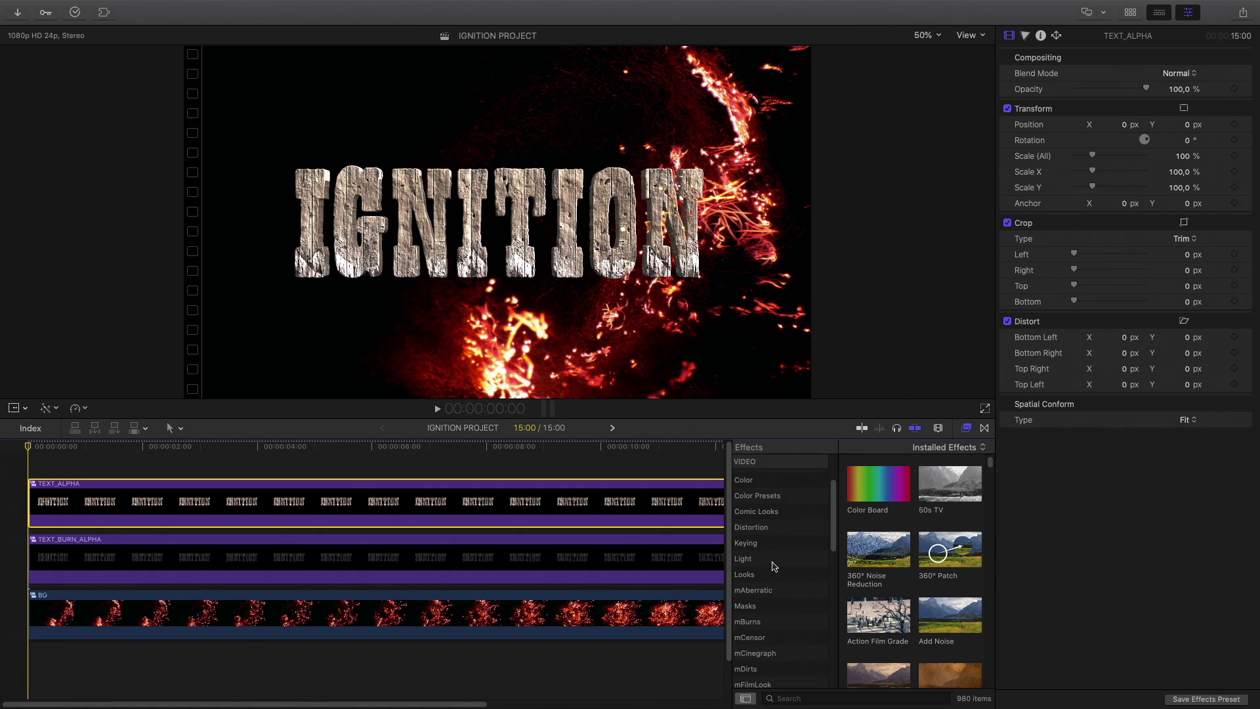
pyautogui.click(754, 586)
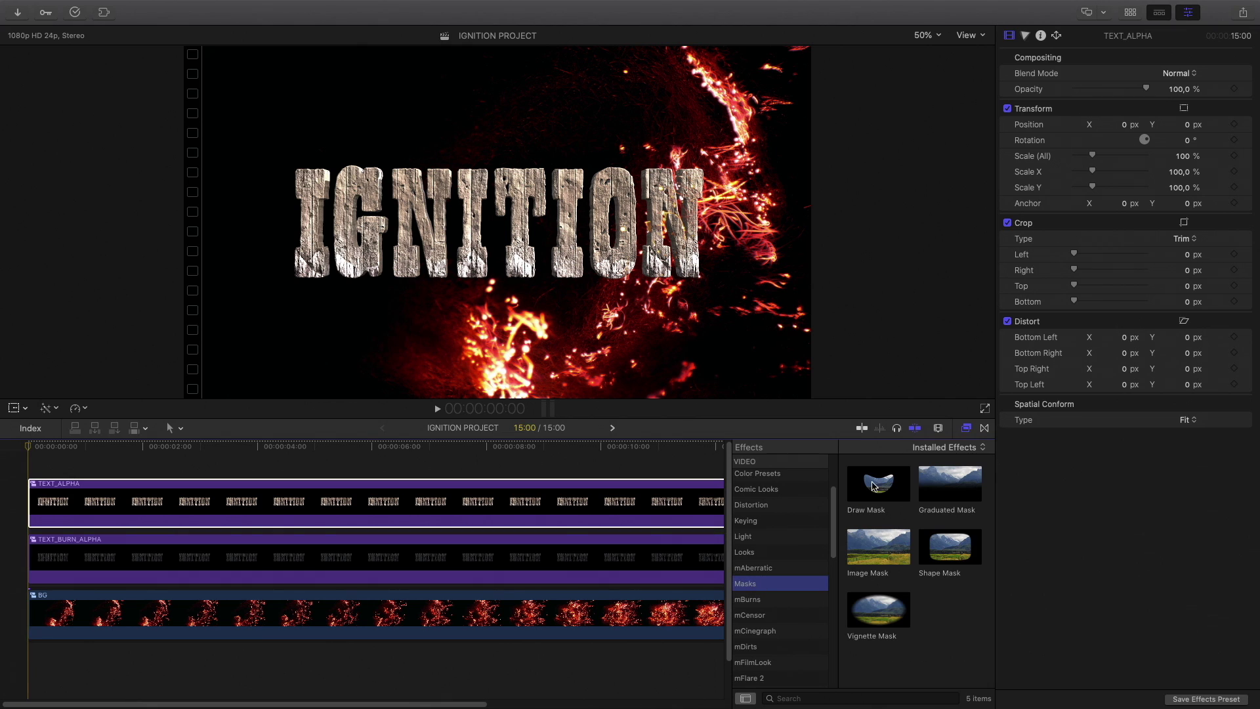
pyautogui.moveTo(884, 487)
pyautogui.mouseDown()
pyautogui.moveTo(703, 442)
pyautogui.moveTo(643, 502)
pyautogui.mouseUp()
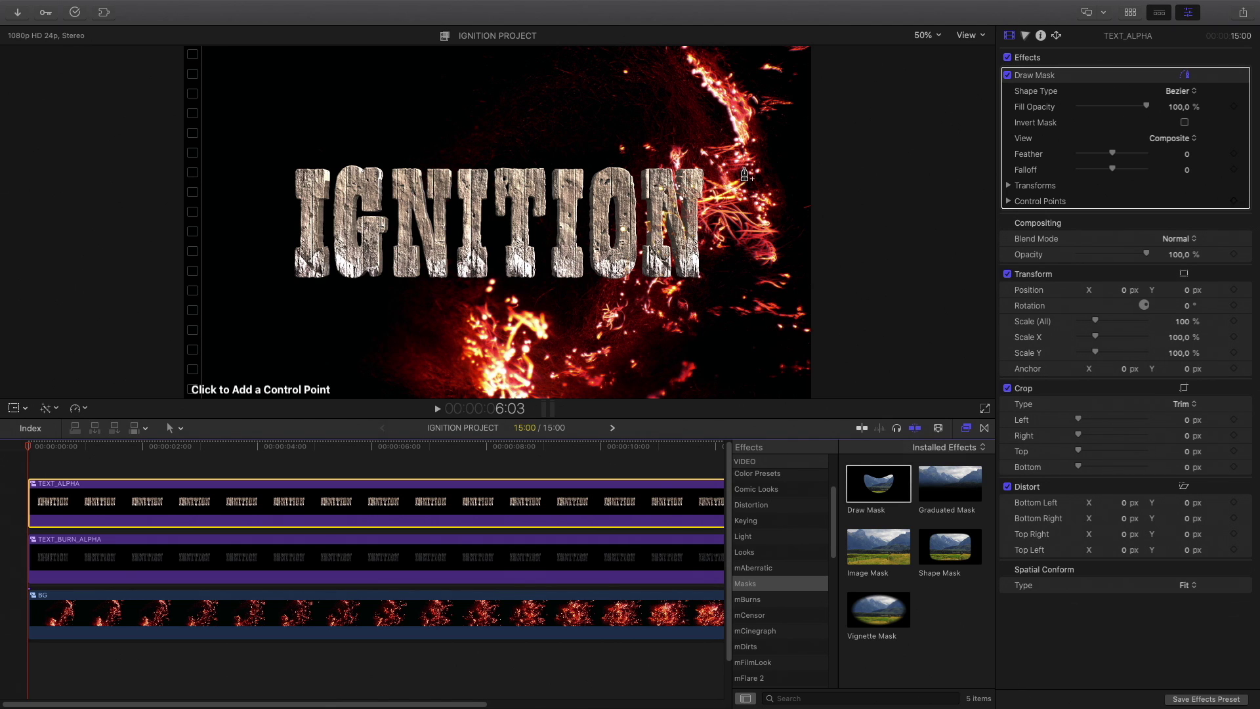
# Draw a closed mask shape around the N, invert it, and pull a point toward the I
pyautogui.click(725, 169)
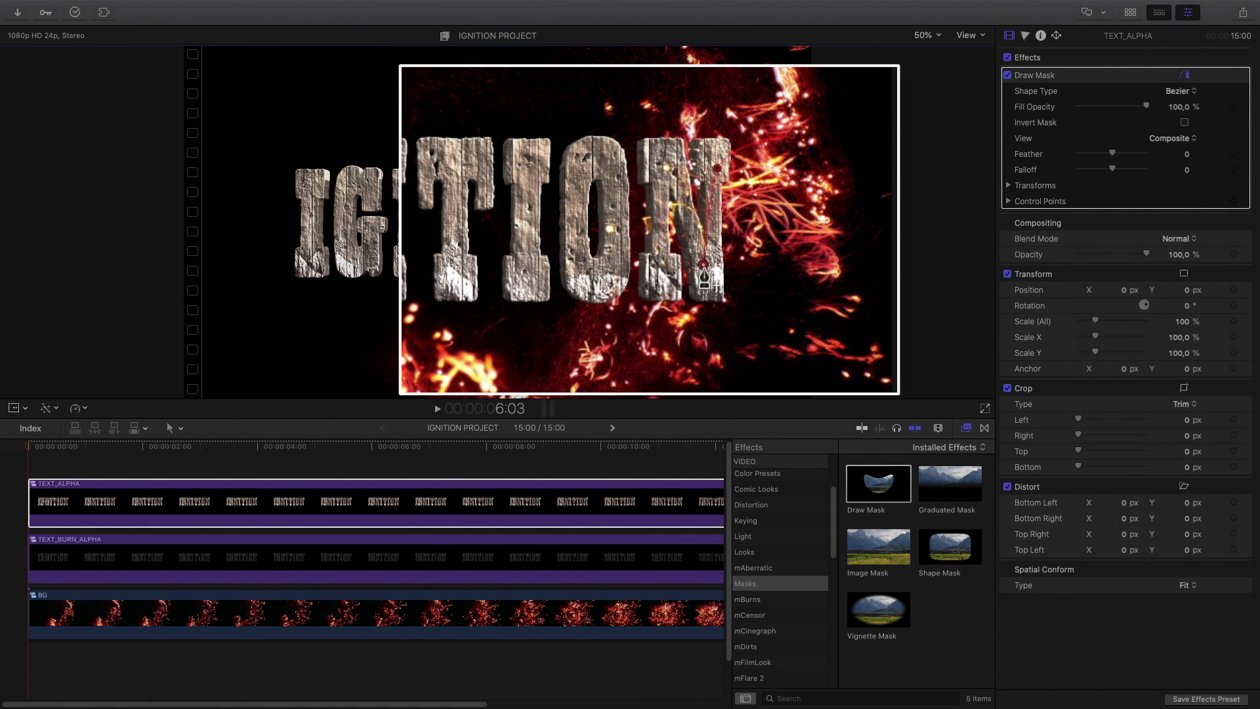
pyautogui.moveTo(832, 331); pyautogui.dragTo(831, 331)
pyautogui.moveTo(862, 231); pyautogui.dragTo(860, 210)
pyautogui.click(794, 143)
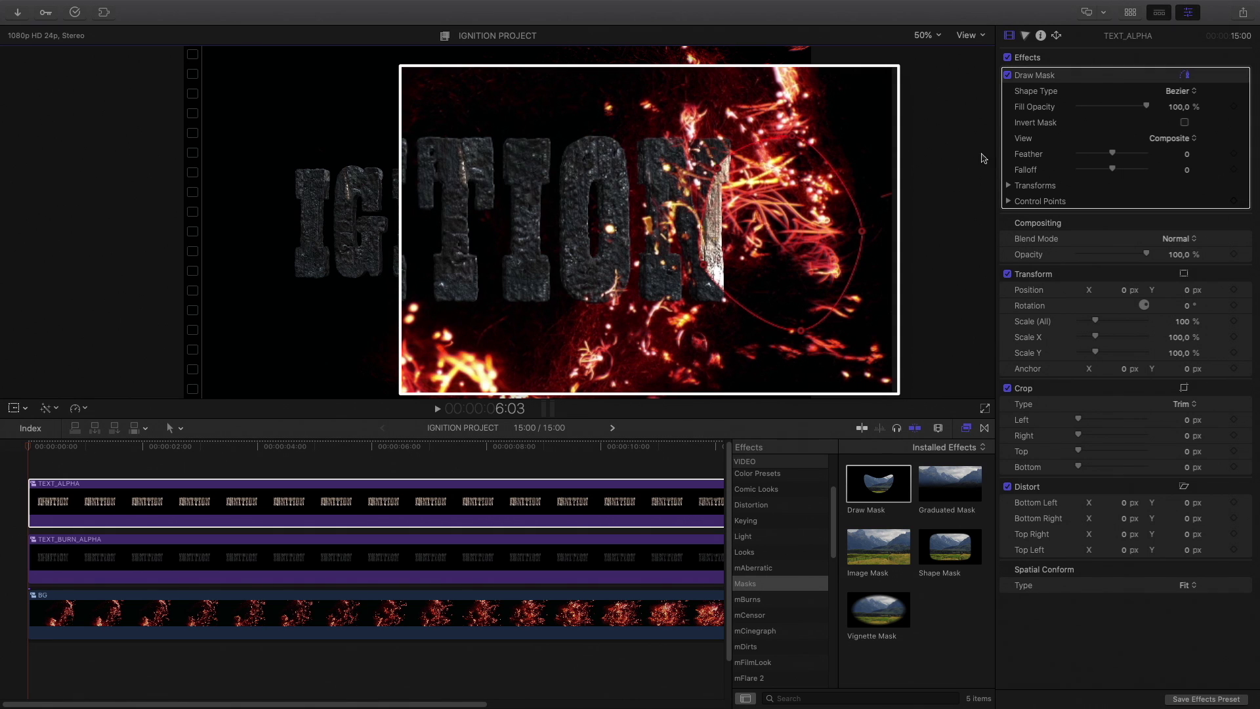
pyautogui.click(1185, 123)
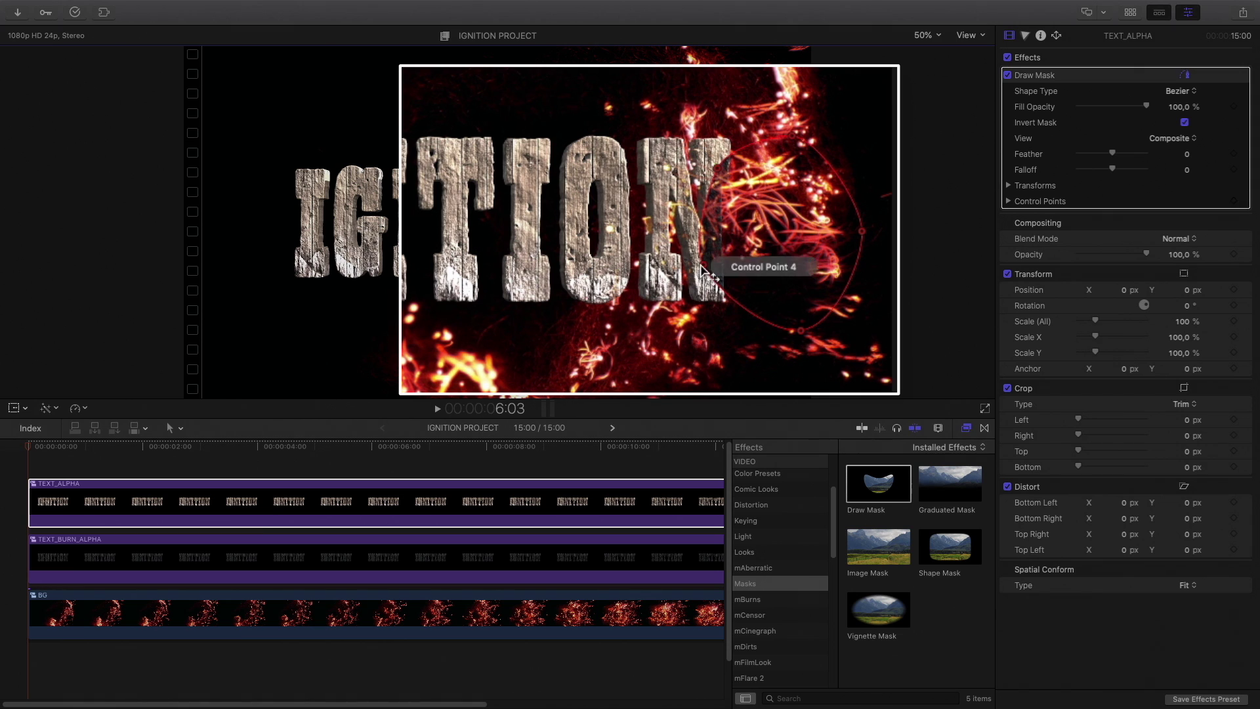
pyautogui.moveTo(701, 271)
pyautogui.mouseDown()
pyautogui.moveTo(539, 279)
pyautogui.moveTo(807, 256)
pyautogui.moveTo(493, 238)
pyautogui.moveTo(684, 260)
pyautogui.mouseUp()
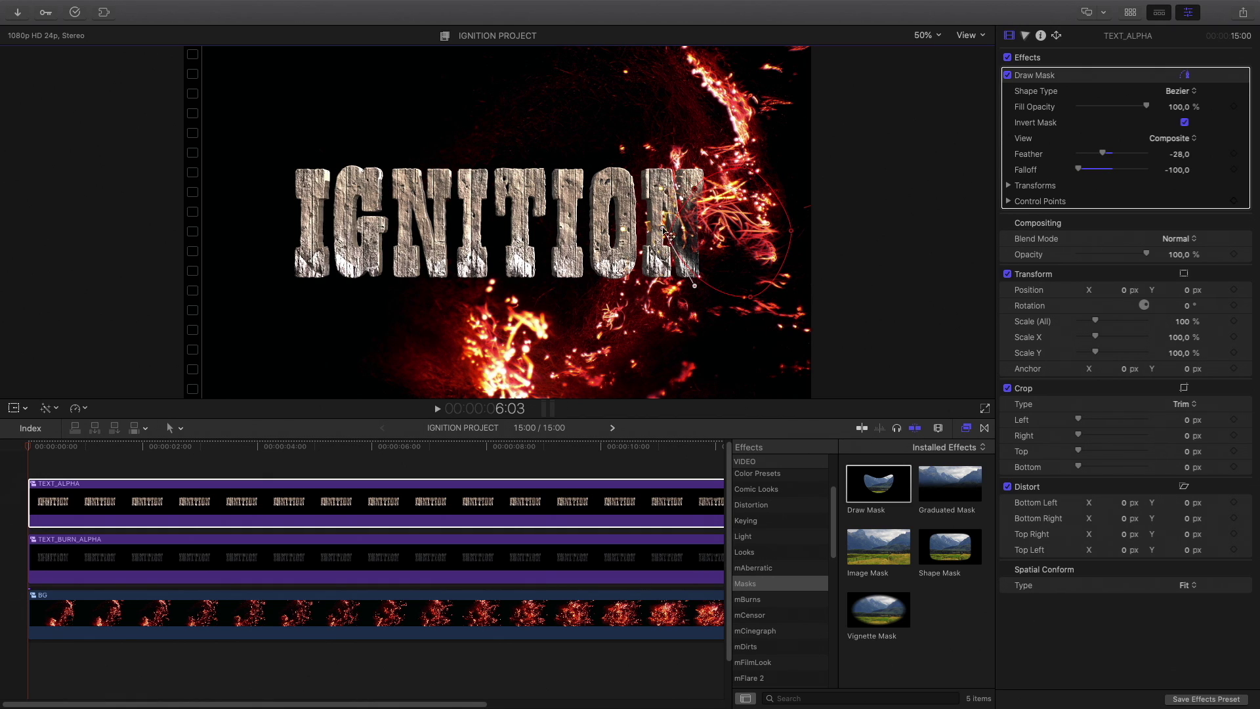
# Delete an unwanted mask point near the N and reshape the mask
pyautogui.moveTo(670, 209); pyautogui.dragTo(686, 203)
pyautogui.rightClick(689, 201)
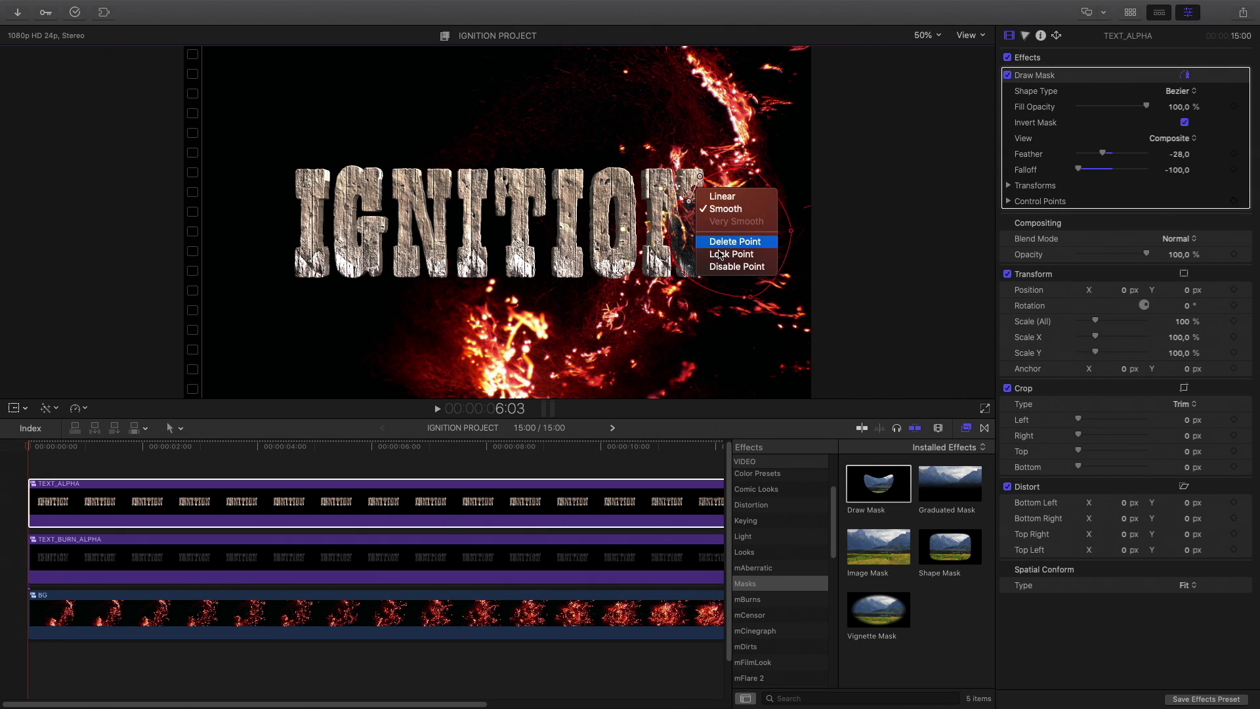
pyautogui.click(722, 242)
pyautogui.moveTo(681, 226); pyautogui.dragTo(688, 231)
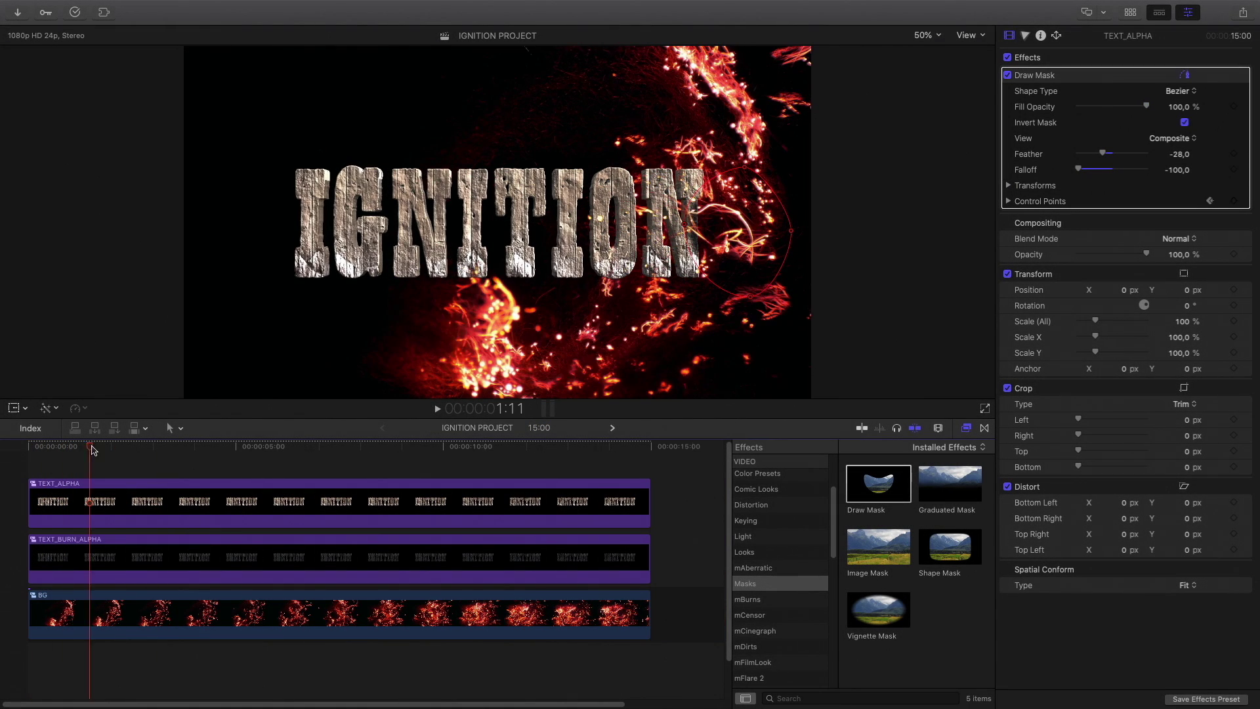
# Keyframe mask control points at about 3 and 5 seconds so the burn grows, then review
pyautogui.click(686, 233)
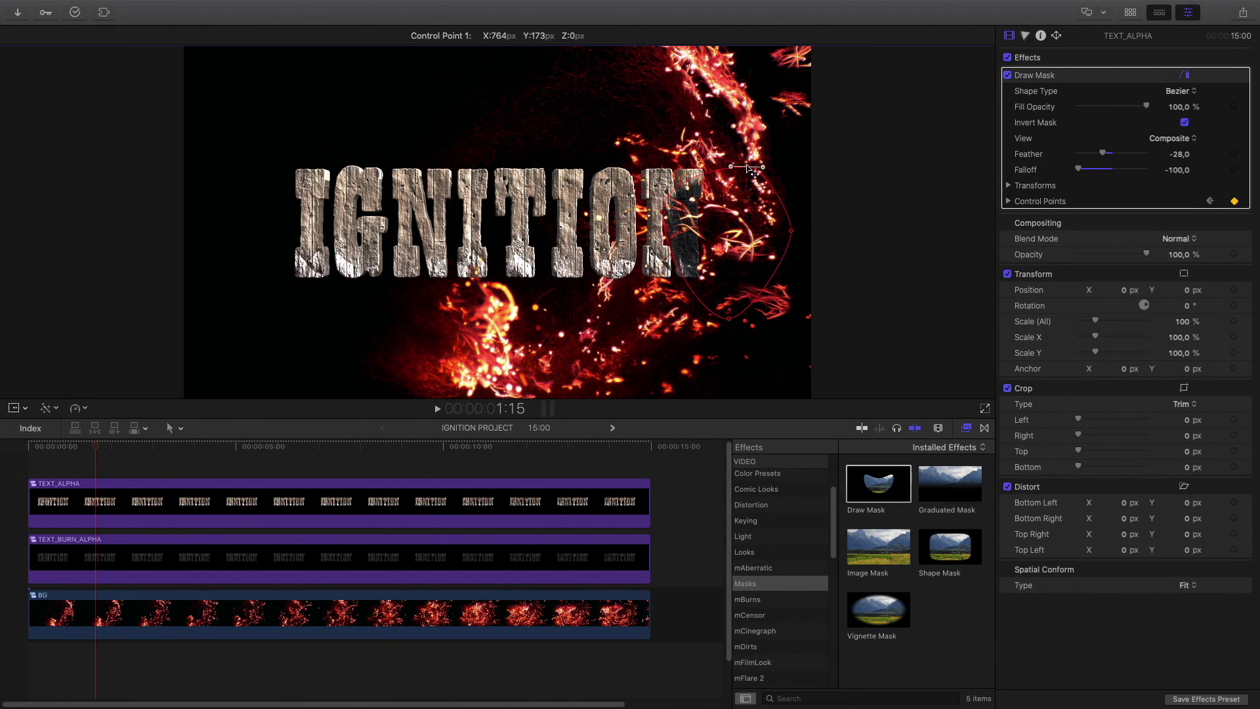
pyautogui.click(186, 446)
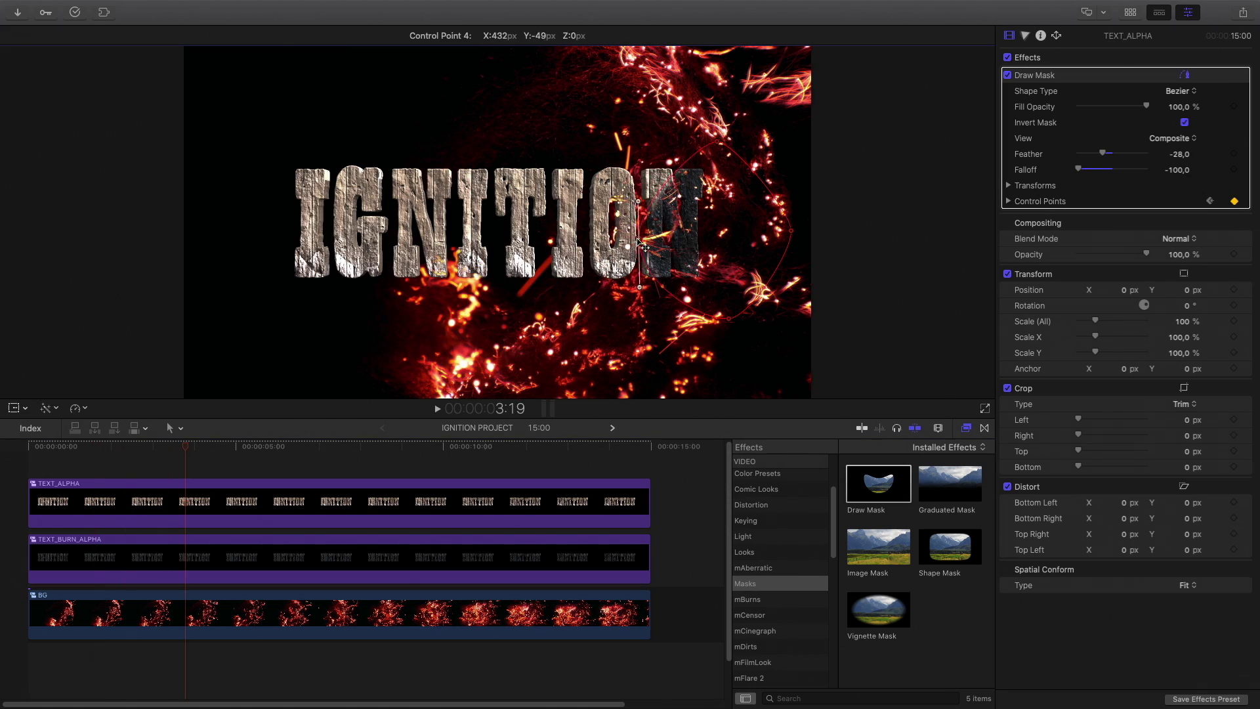
pyautogui.moveTo(701, 141); pyautogui.dragTo(661, 127)
pyautogui.click(95, 449)
pyautogui.moveTo(95, 450); pyautogui.dragTo(262, 446)
pyautogui.moveTo(607, 204); pyautogui.dragTo(596, 209)
pyautogui.press('space')
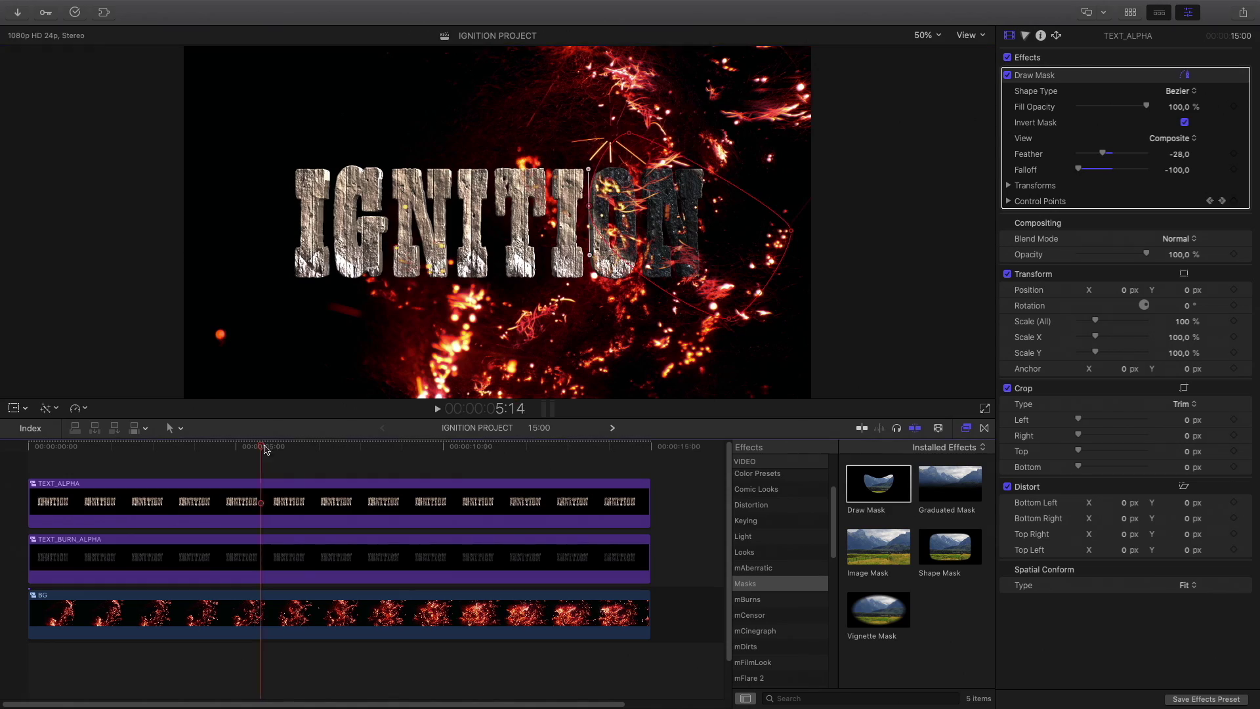
pyautogui.press('space')
pyautogui.moveTo(348, 446); pyautogui.dragTo(11, 410)
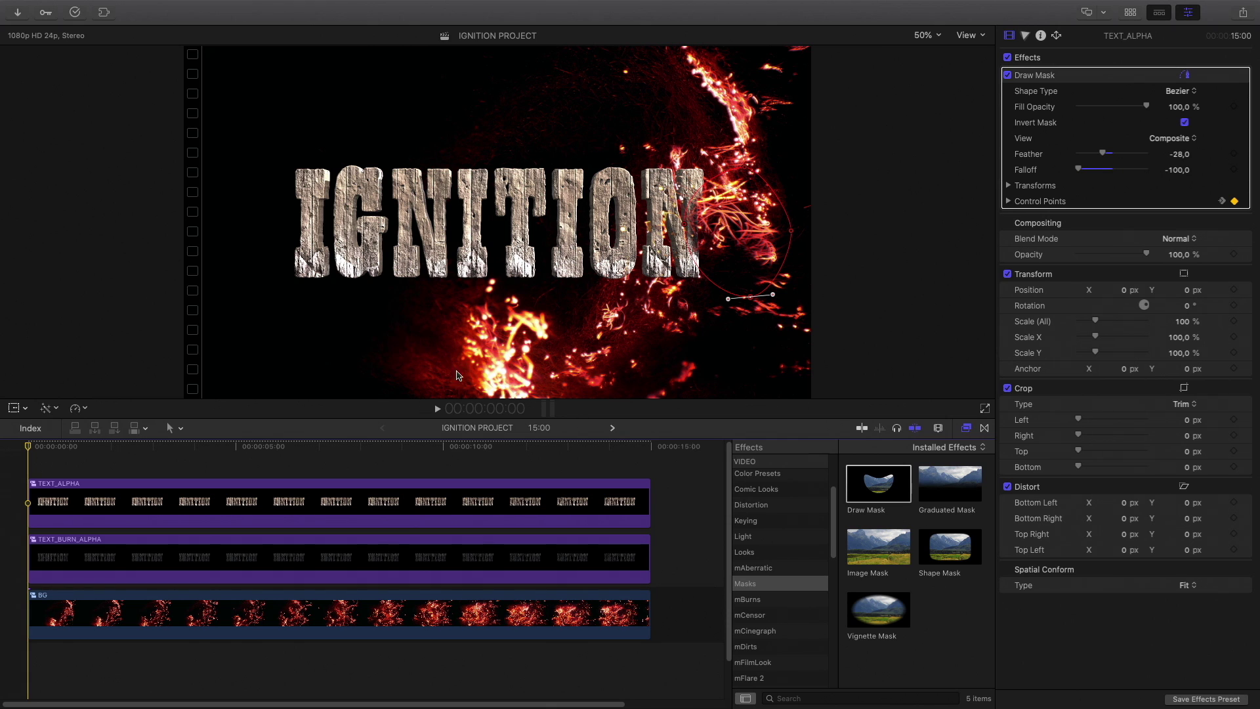
# Add another Draw Mask to TEXT_ALPHA and draw its first curved points
pyautogui.moveTo(878, 484); pyautogui.dragTo(568, 506)
pyautogui.click(435, 313)
pyautogui.moveTo(526, 290); pyautogui.dragTo(550, 300)
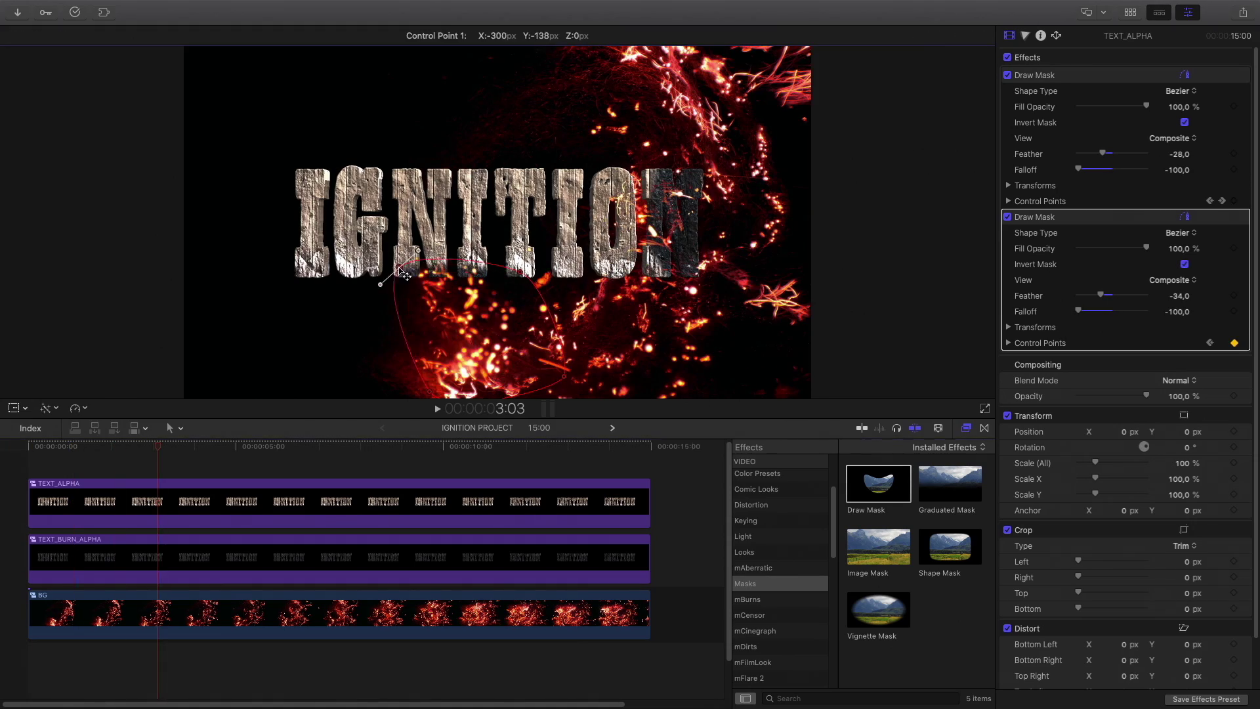
# Review the mask animation near 10:22 and move a third-mask point at about 5 seconds
pyautogui.click(322, 446)
pyautogui.moveTo(390, 447); pyautogui.dragTo(484, 441)
pyautogui.press('space')
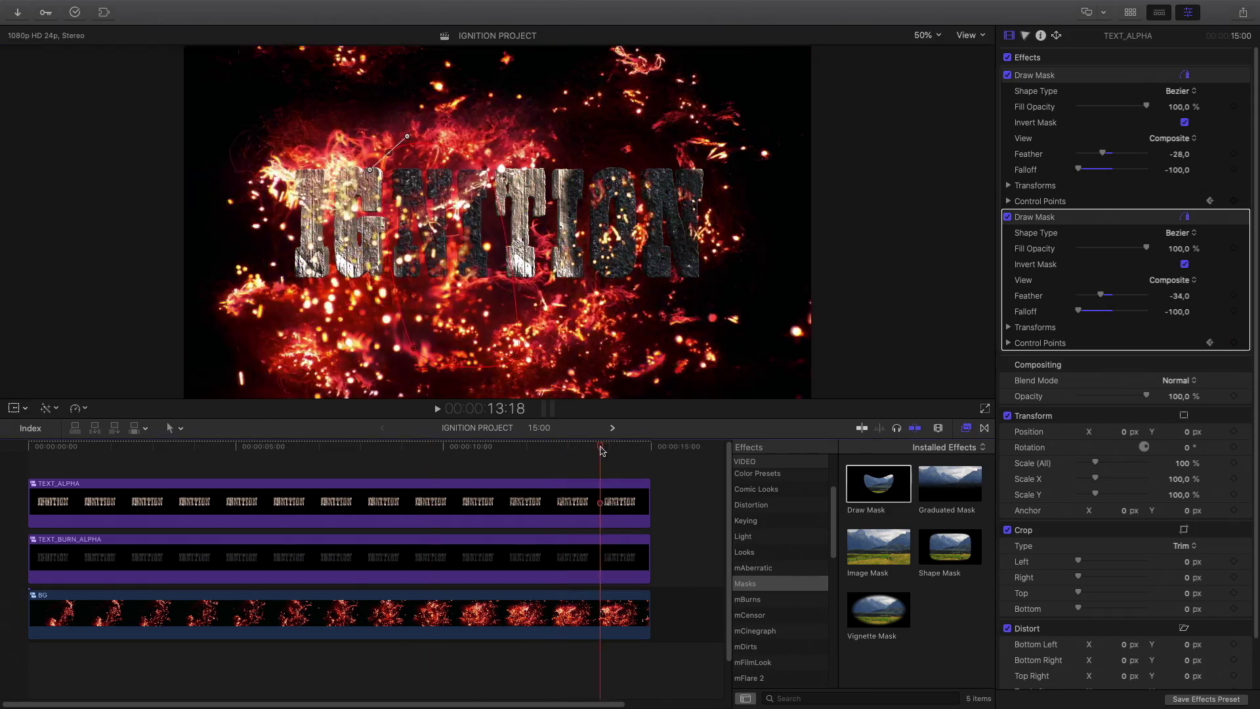
pyautogui.click(249, 447)
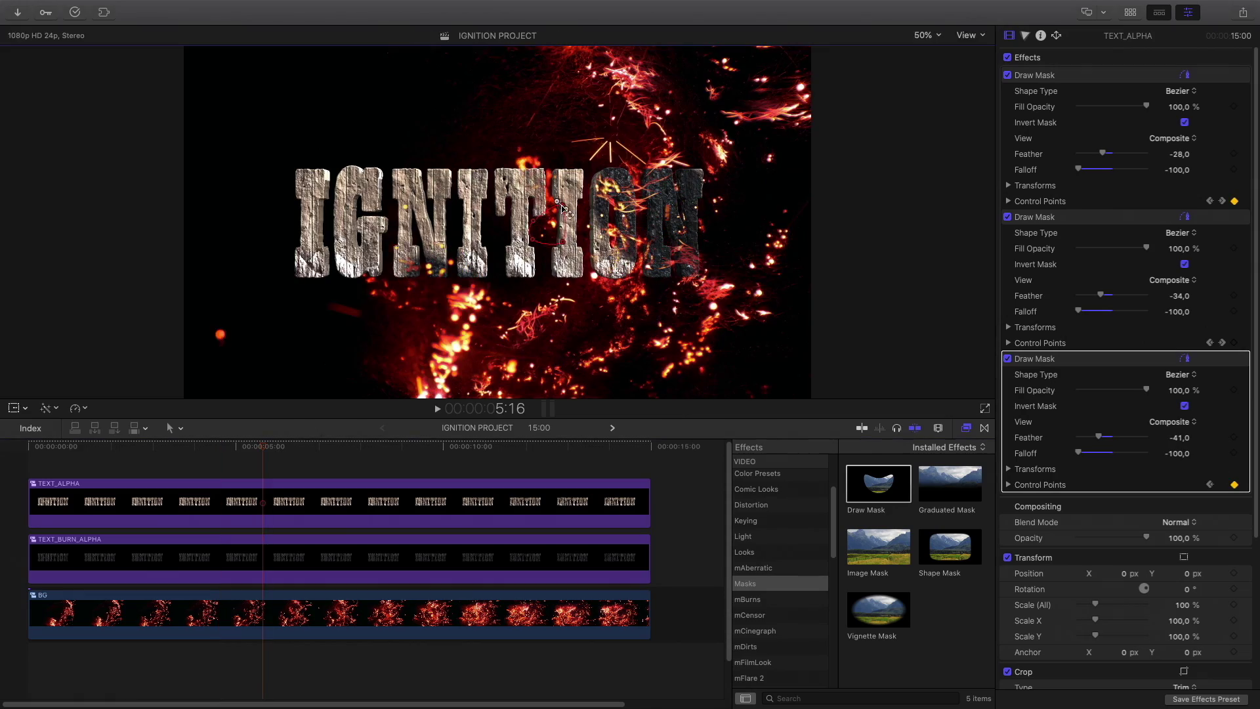
pyautogui.moveTo(525, 187); pyautogui.dragTo(516, 177)
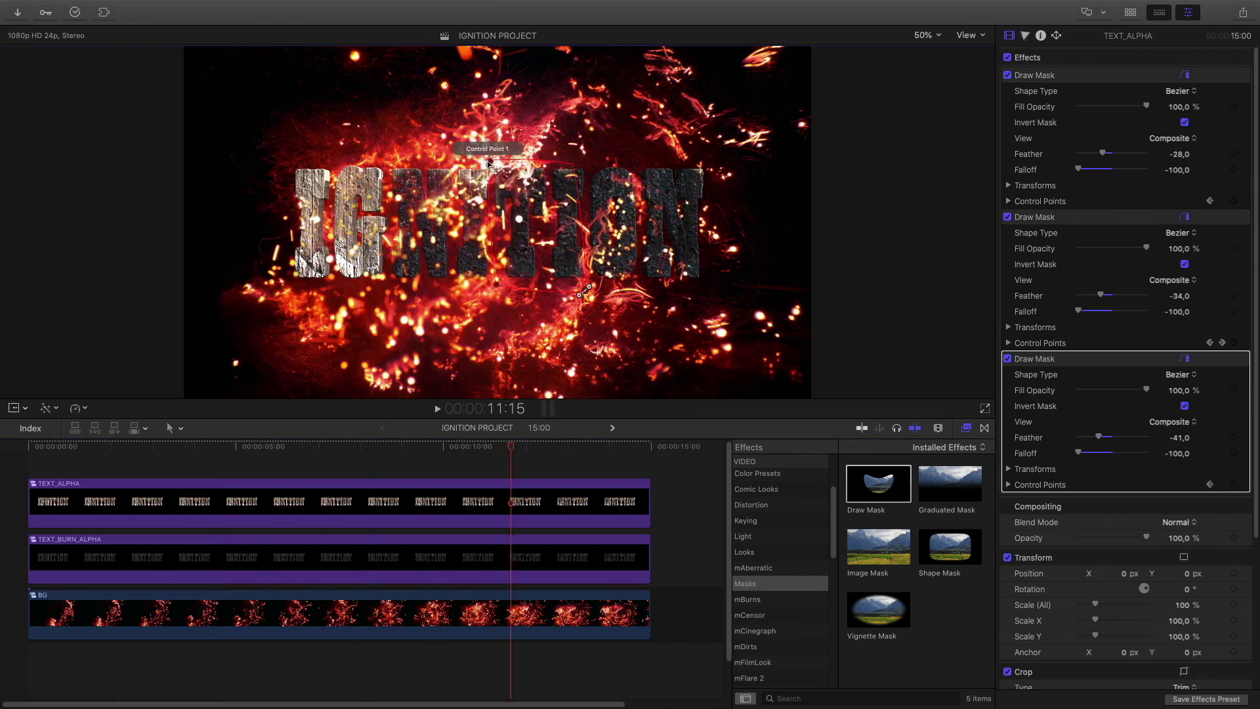
pyautogui.click(294, 465)
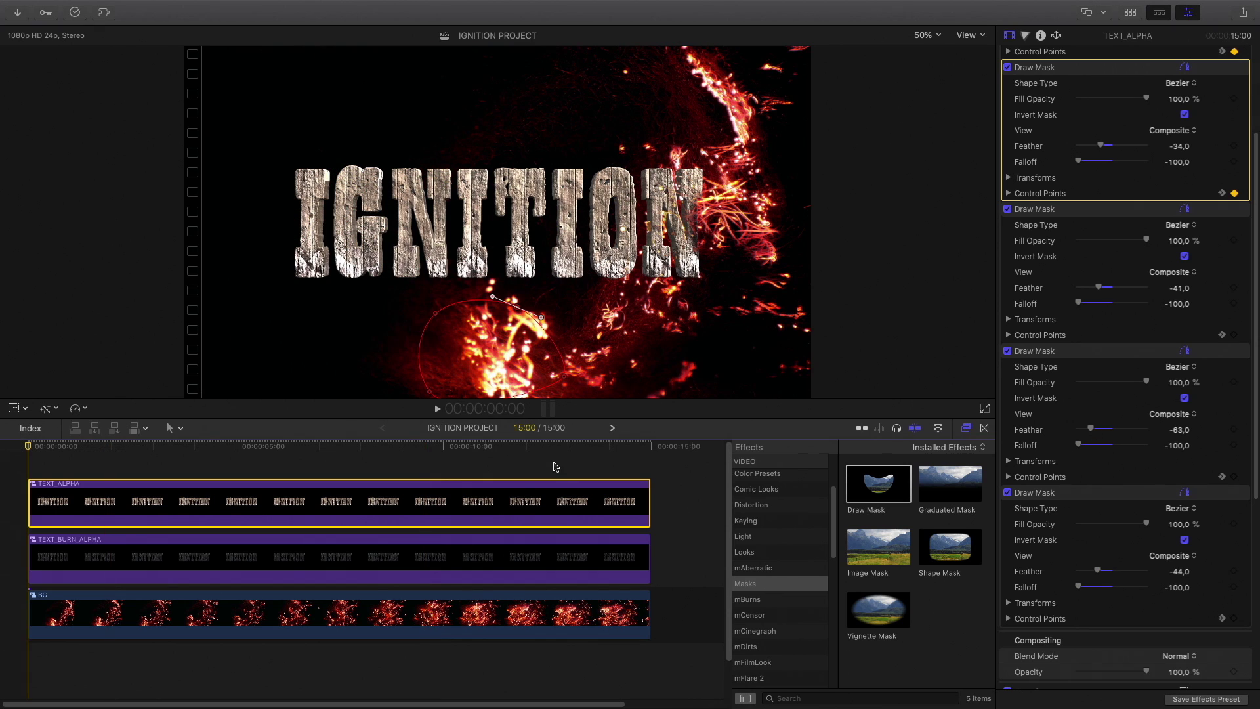
# Combine the three stacked clips into the 'IGNITION MASK ANIMATION' compound clip and preview it
pyautogui.moveTo(555, 462)
pyautogui.mouseDown()
pyautogui.moveTo(407, 591)
pyautogui.moveTo(342, 622)
pyautogui.mouseUp()
pyautogui.rightClick(343, 470)
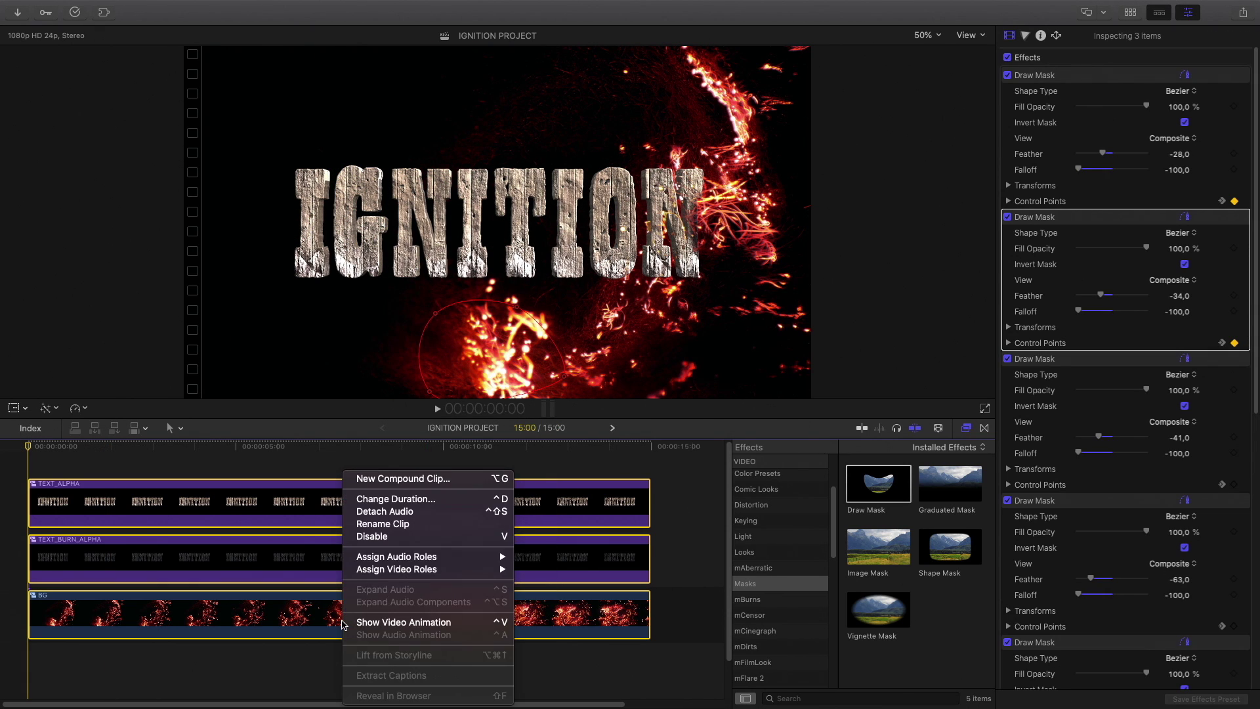
pyautogui.click(392, 478)
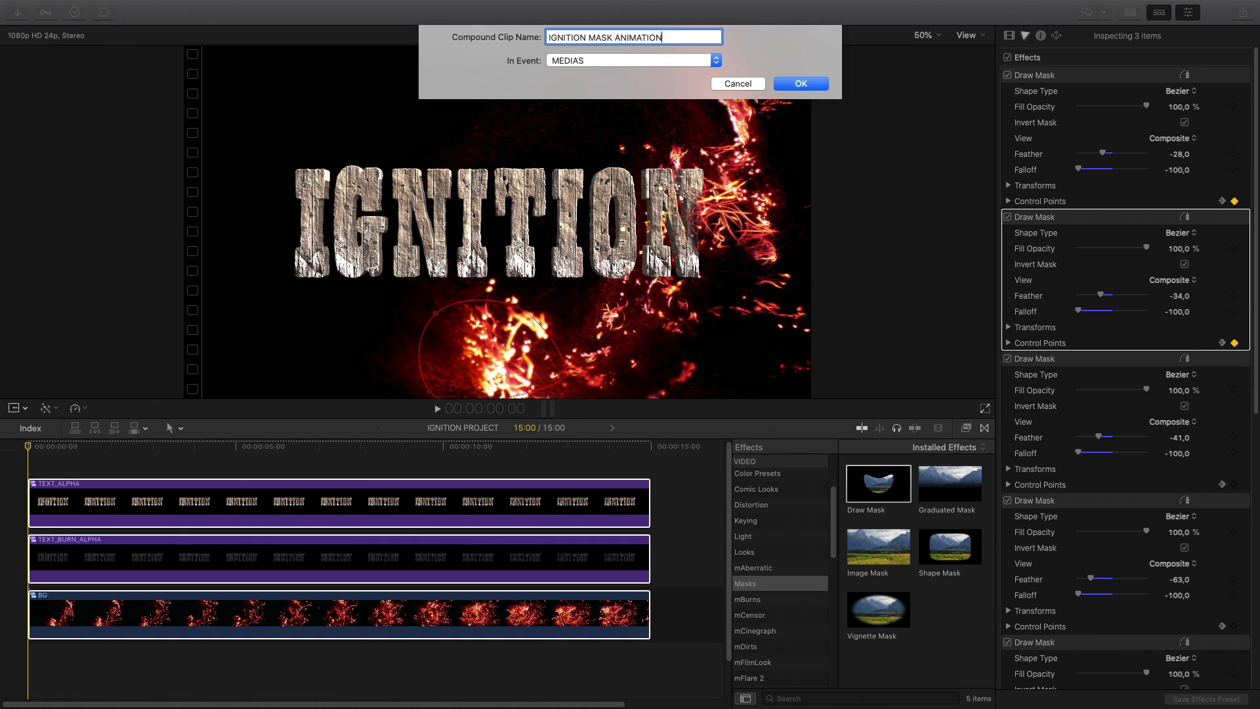
pyautogui.press('Return')
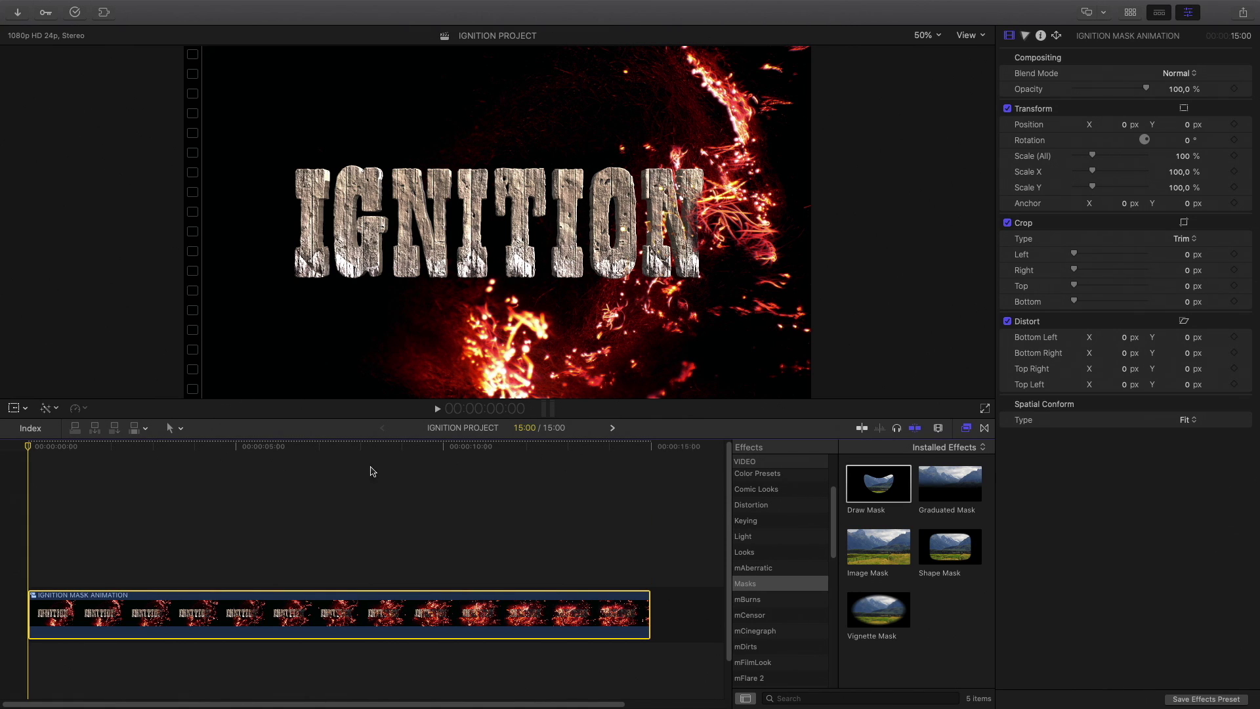
pyautogui.moveTo(326, 449)
pyautogui.mouseDown()
pyautogui.moveTo(628, 470)
pyautogui.moveTo(267, 464)
pyautogui.mouseUp()
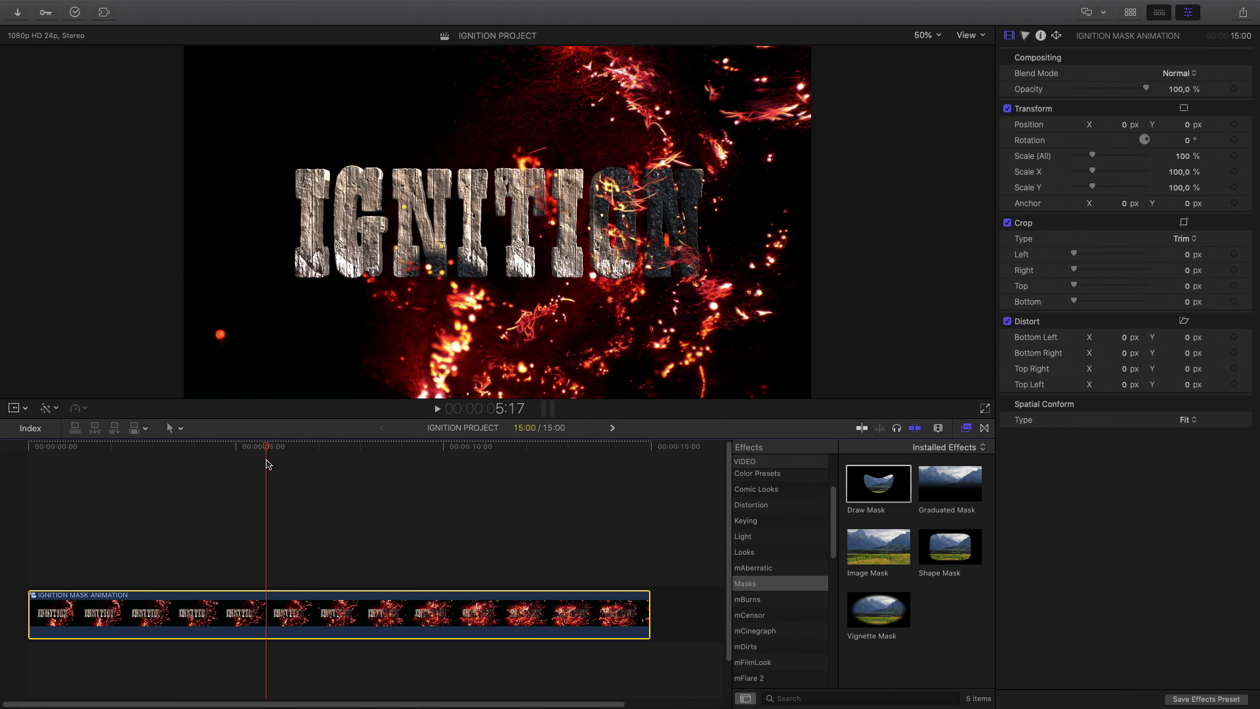
# Hide the Inspector and Effects browser and show the library's compound clips
pyautogui.click(1187, 13)
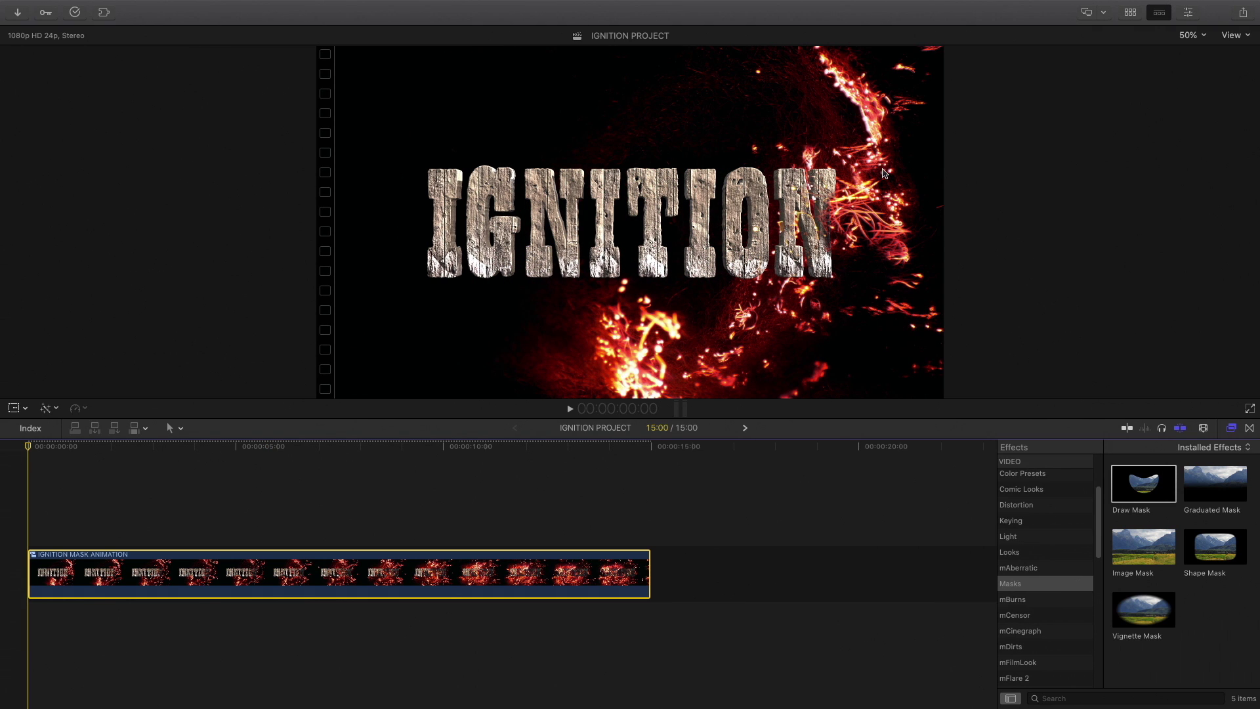
pyautogui.click(1232, 428)
pyautogui.press('ctrl+super+1')
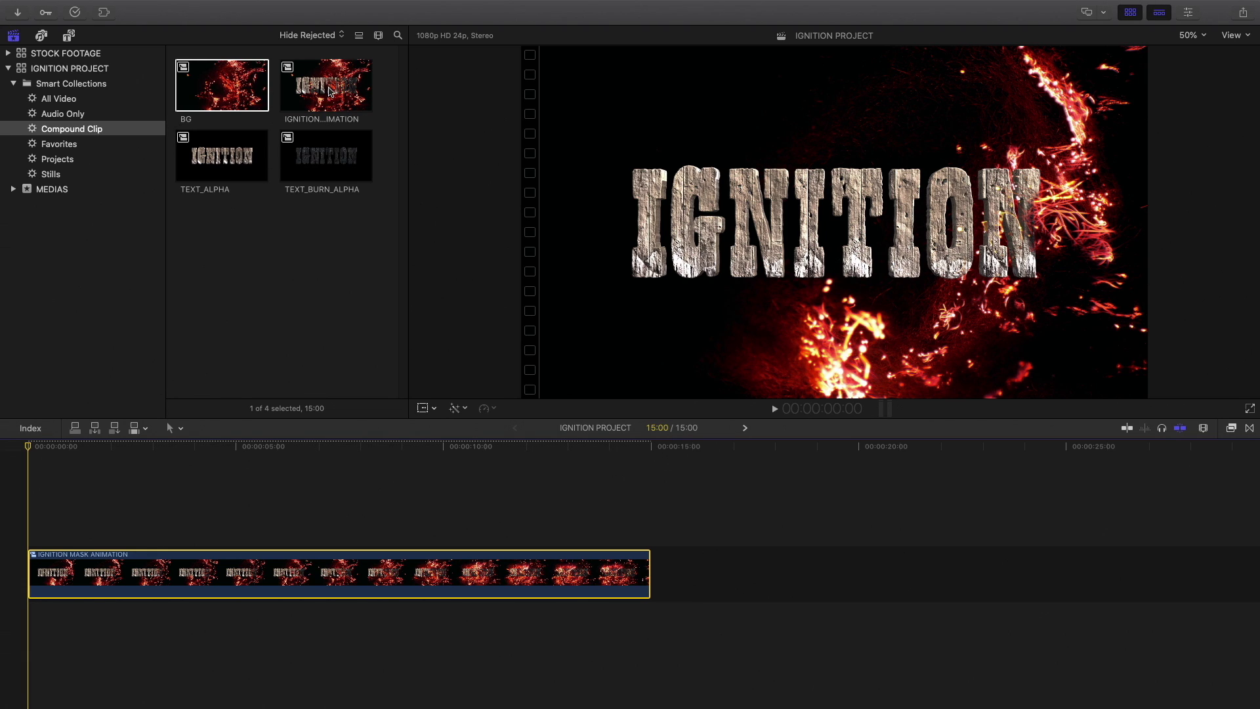
# Expand STOCK FOOTAGE > VIDEOS and open the mFire 4K keyword collection
pyautogui.click(8, 68)
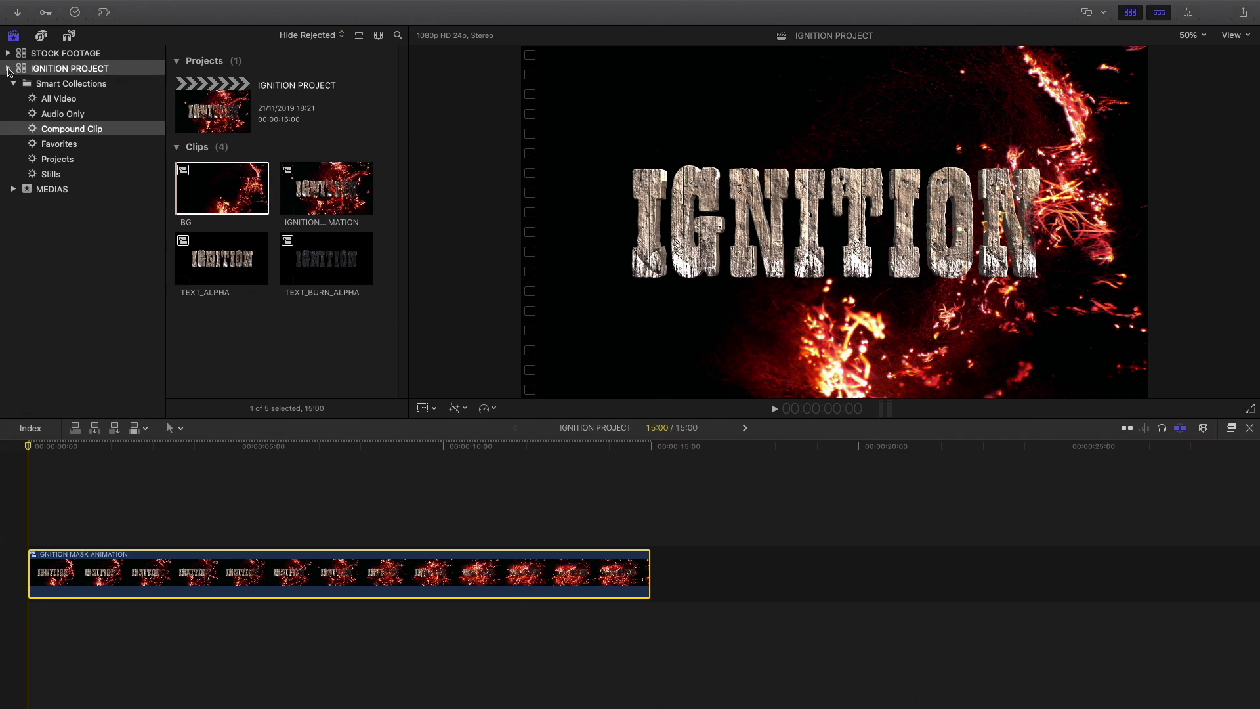
pyautogui.click(8, 56)
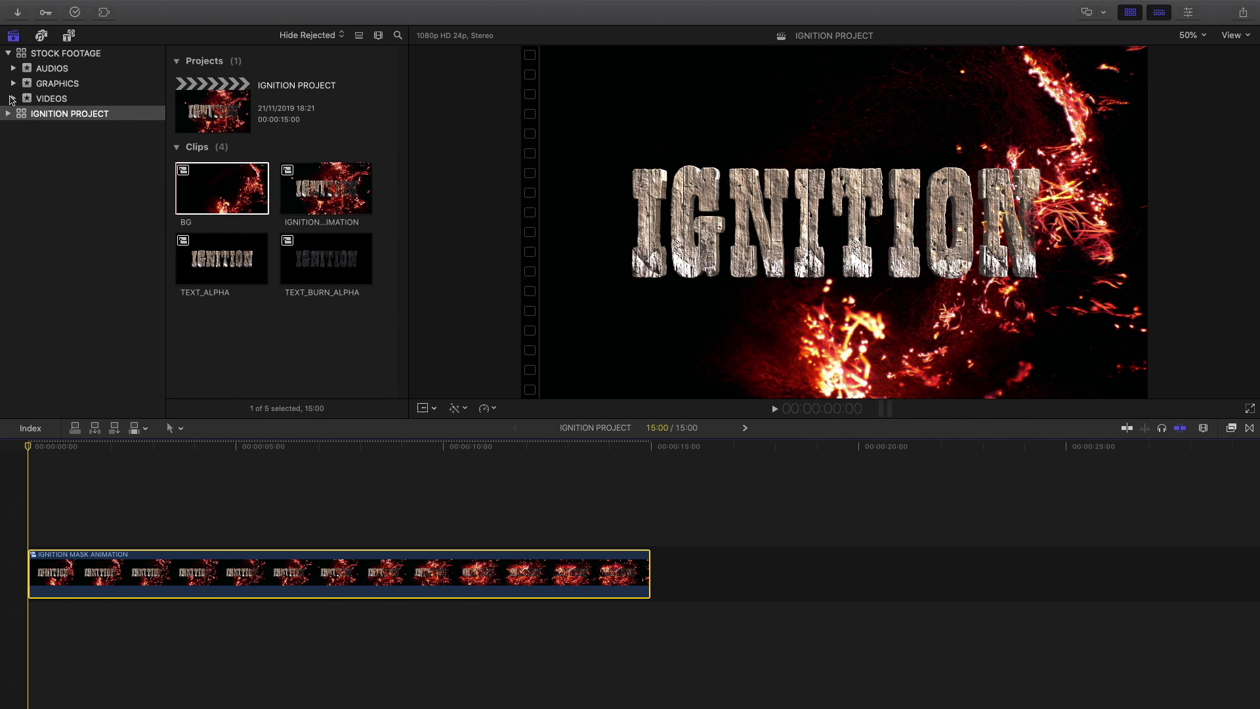
pyautogui.click(10, 100)
pyautogui.click(12, 99)
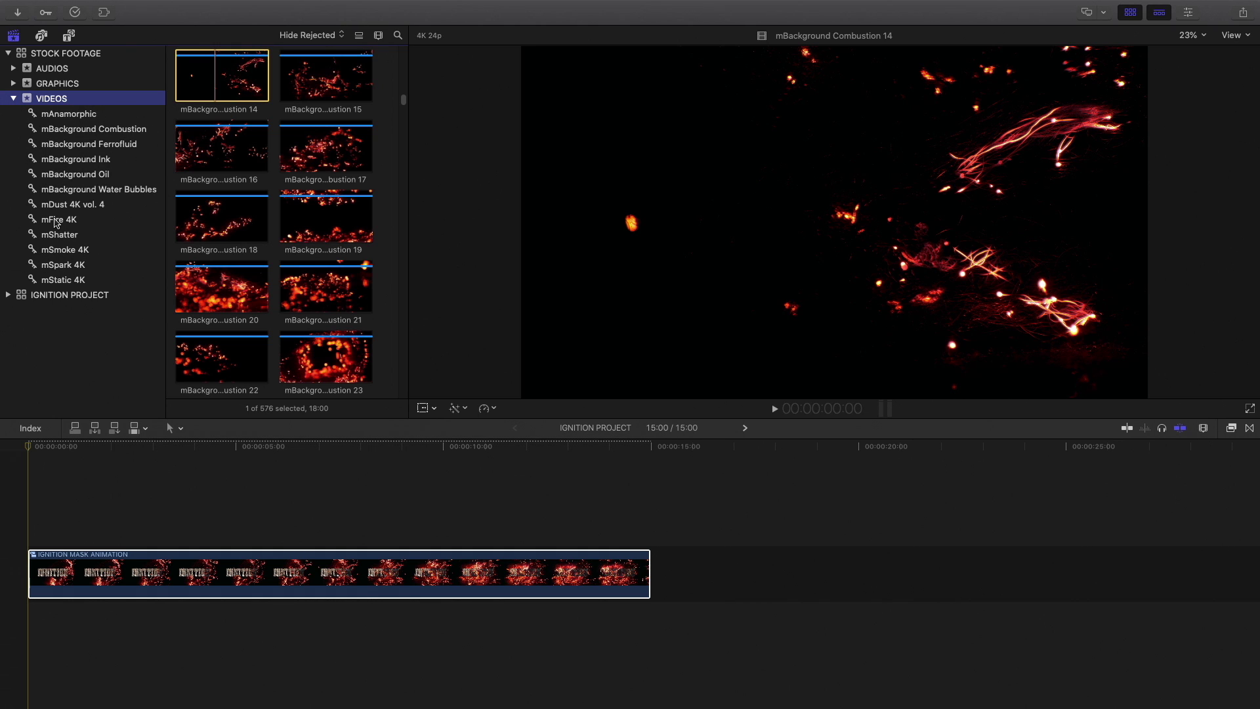
pyautogui.click(56, 221)
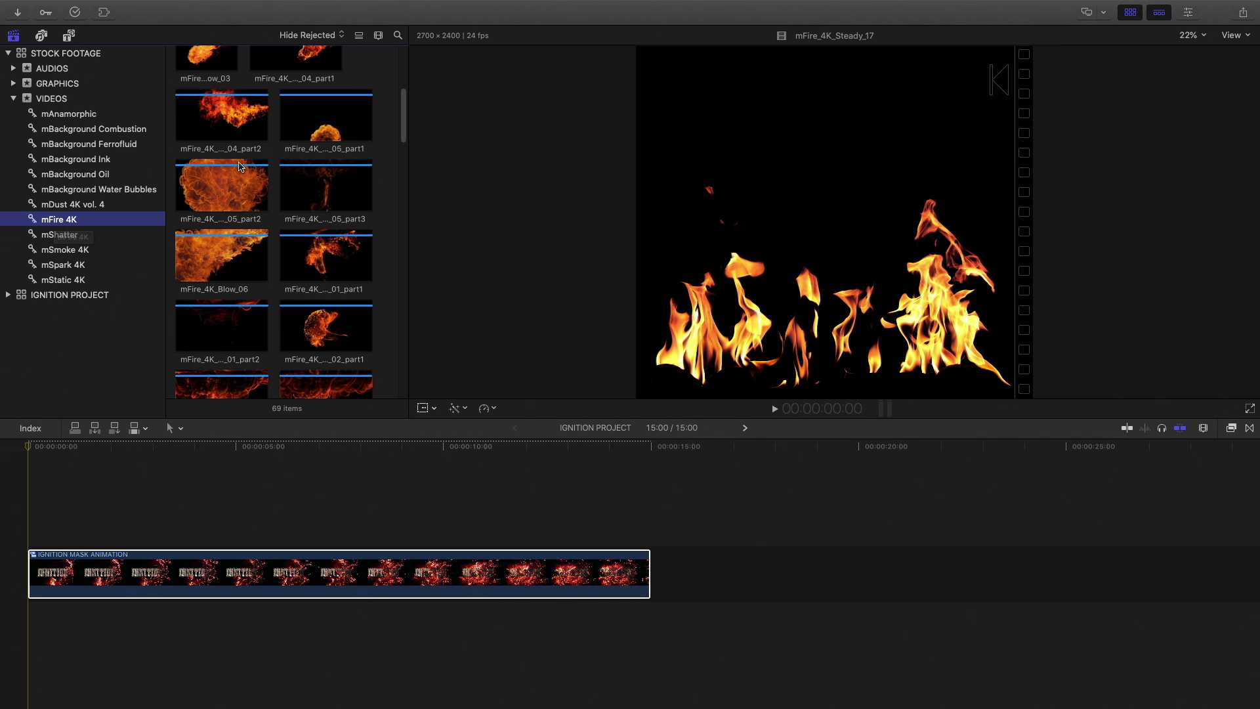
pyautogui.scroll(6, 262, 125)
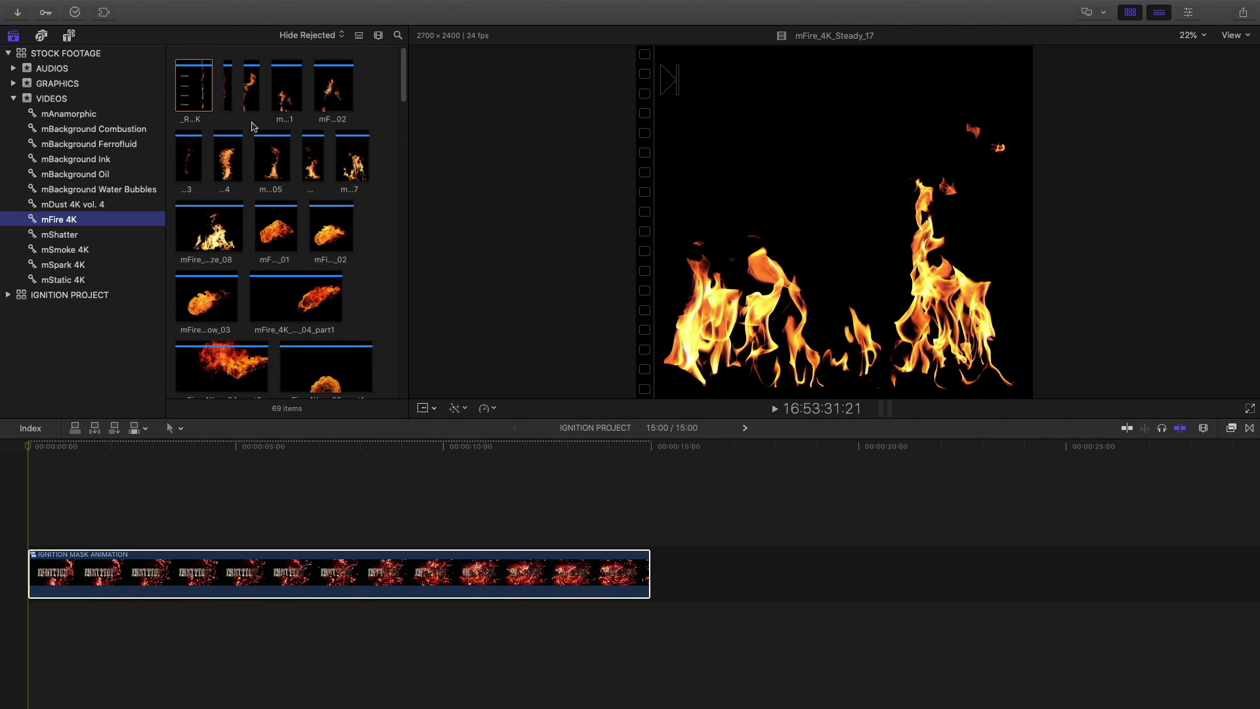
# Preview the Blaze_08 and Blaze_07 flames, then select mFire_4K_Blaze_02
pyautogui.click(198, 239)
pyautogui.press('space')
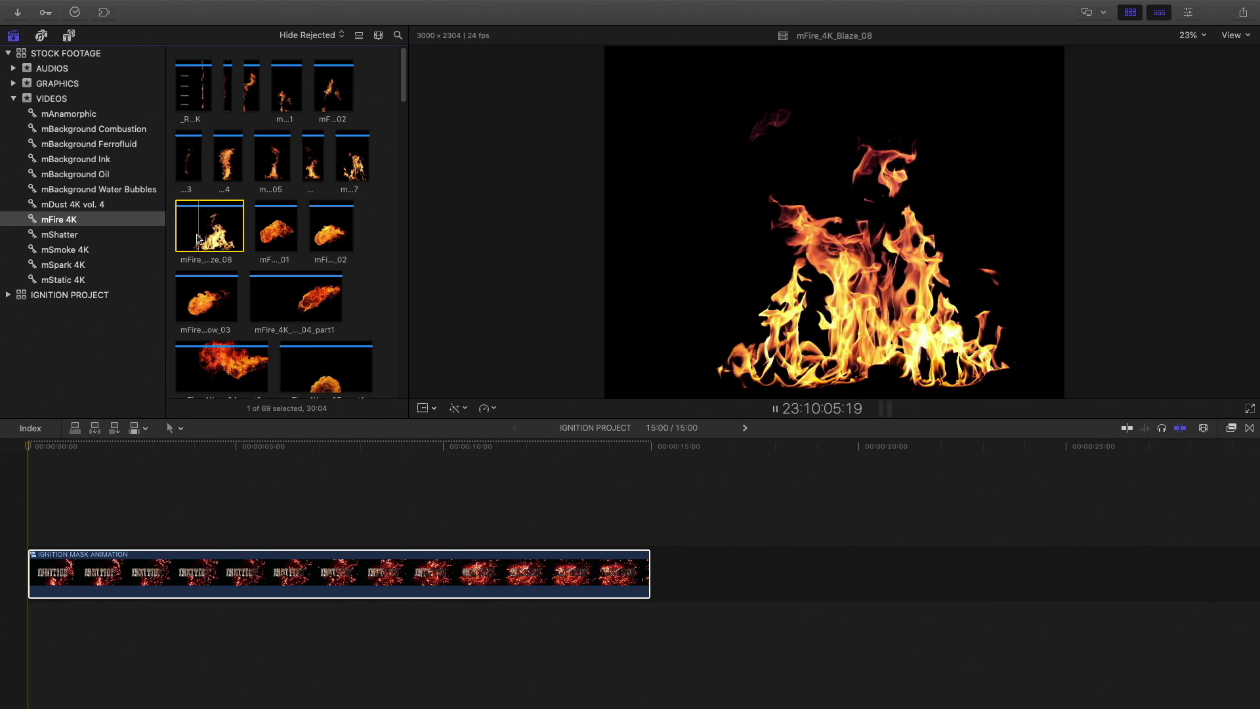
pyautogui.click(341, 170)
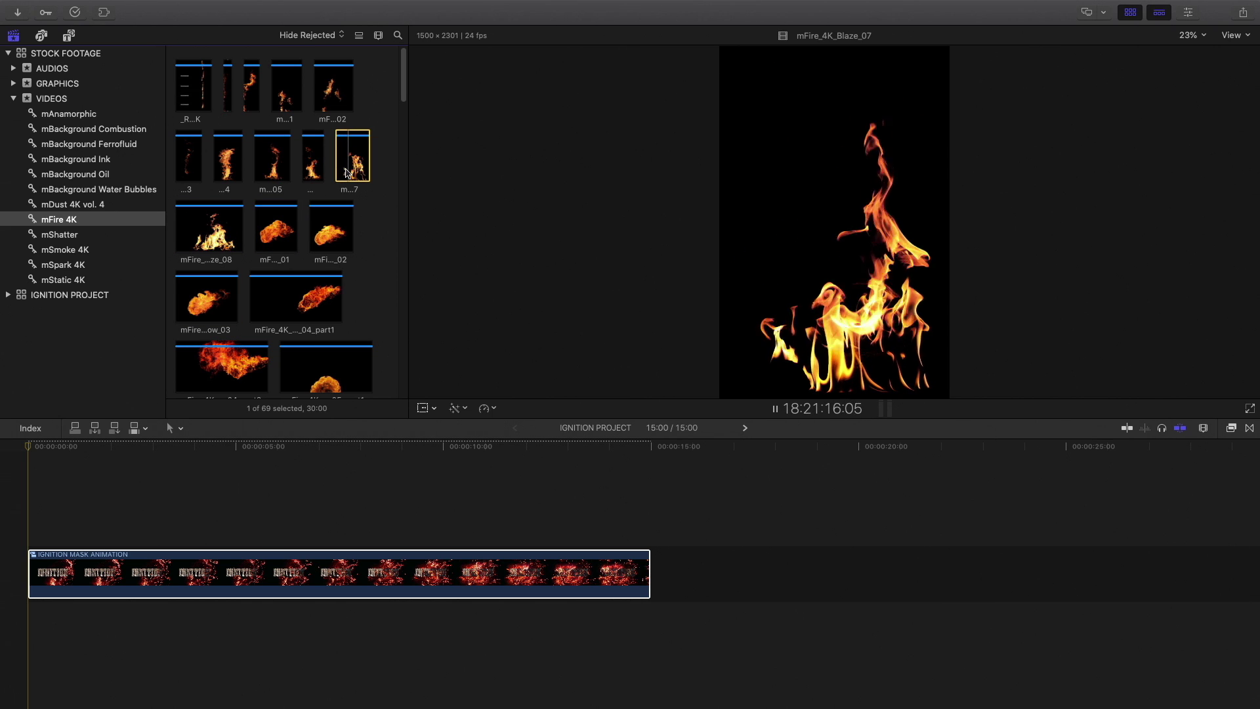
pyautogui.click(332, 103)
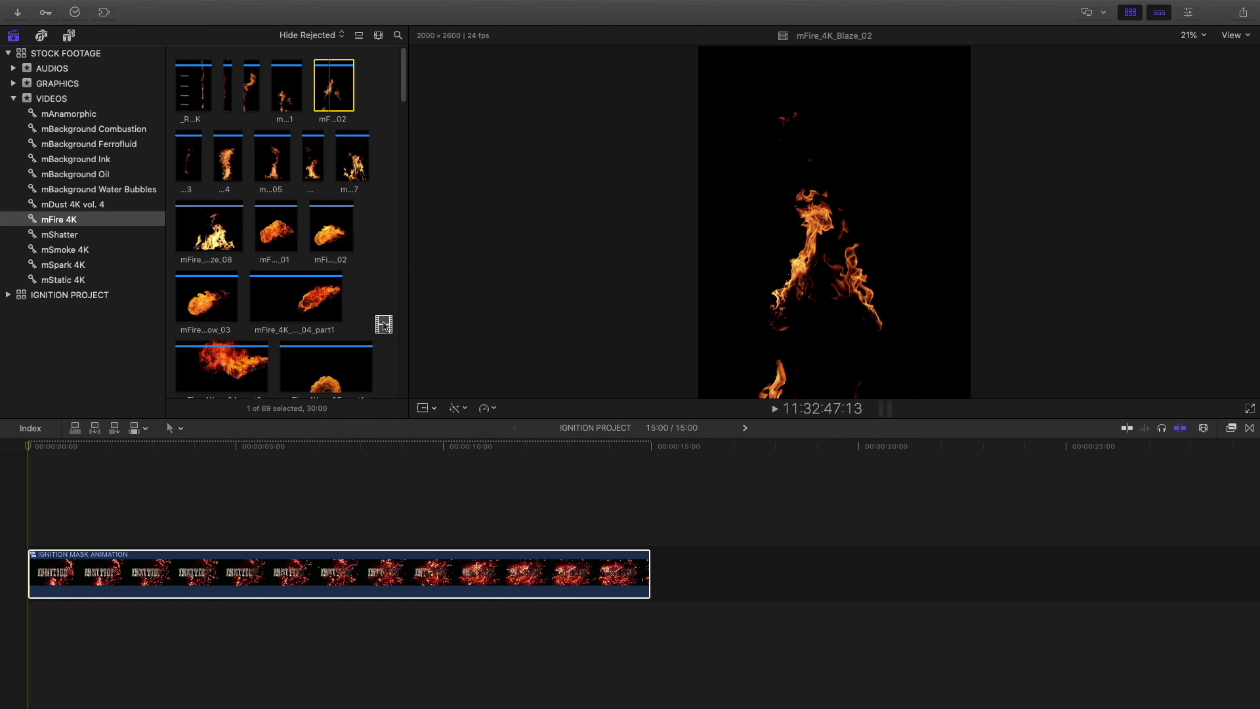
# Place mFire_4K_Blaze_02 above the title at 7:11 and delete the part past the title's end
pyautogui.moveTo(383, 324); pyautogui.dragTo(309, 509)
pyautogui.press('ctrl+super+1')
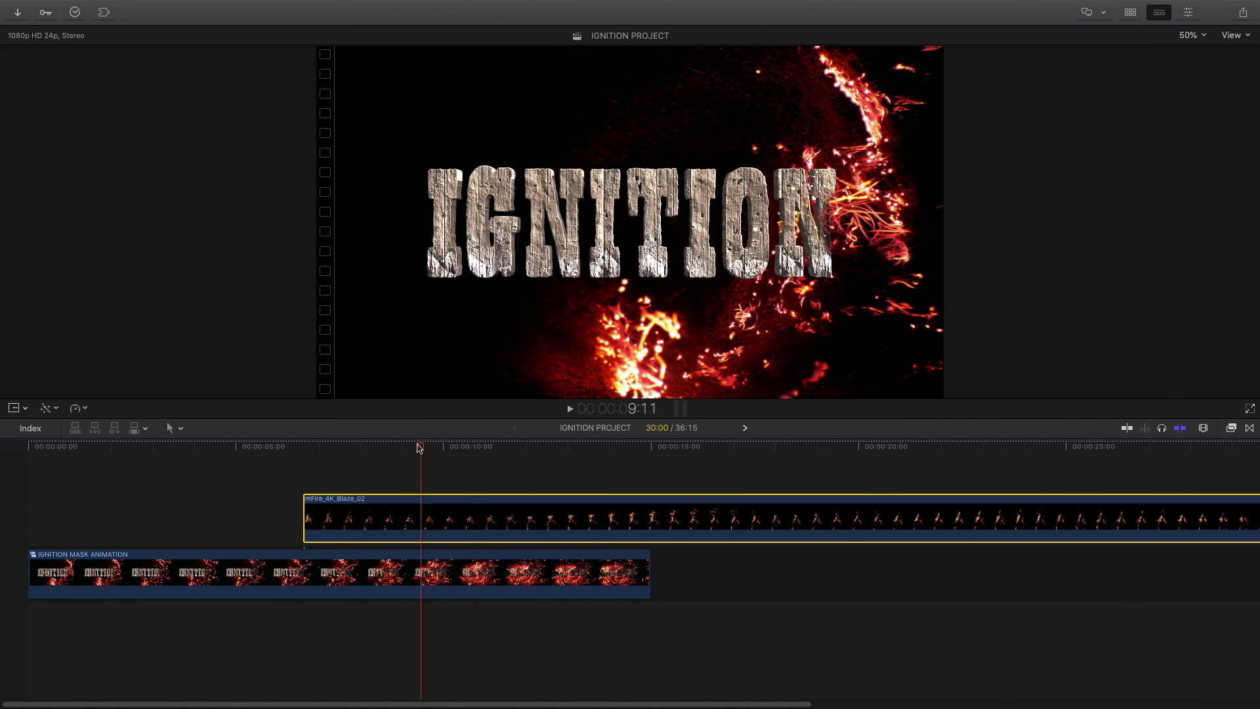
pyautogui.click(418, 447)
pyautogui.moveTo(361, 497); pyautogui.dragTo(396, 497)
pyautogui.press('super+b')
pyautogui.click(702, 518)
pyautogui.press('Delete')
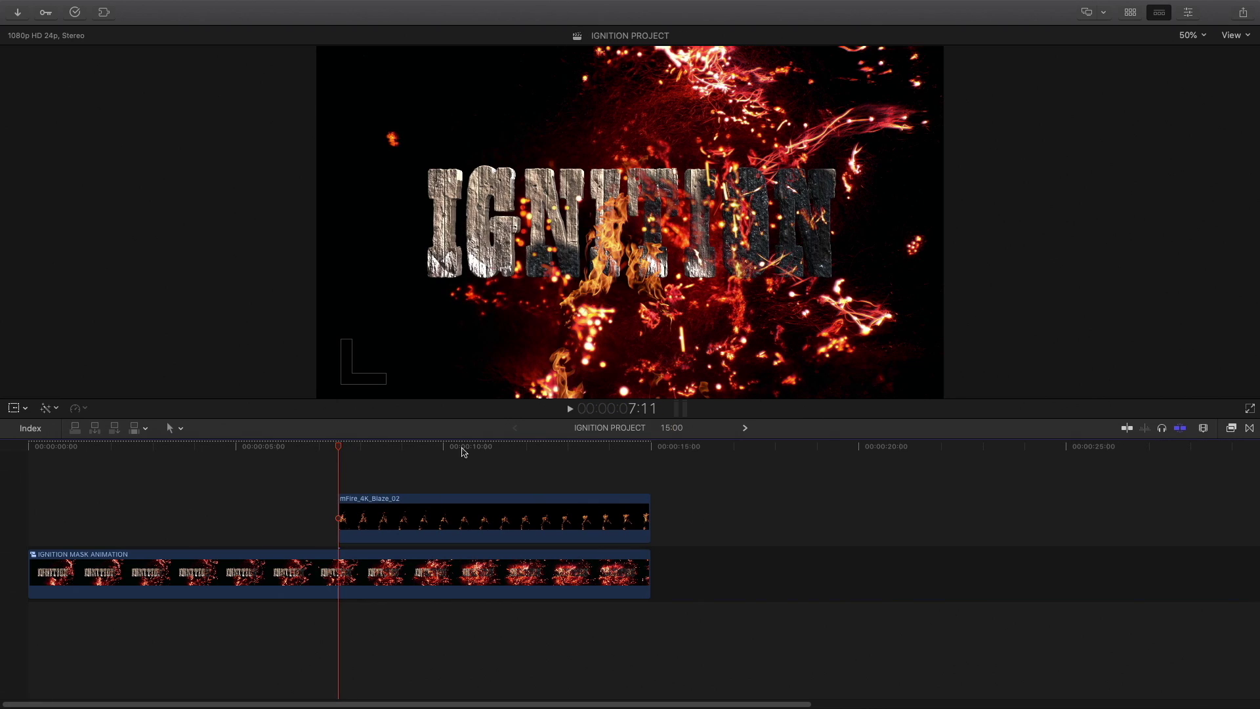
# Scale the flame down to about 44% and move it up-right over the word
pyautogui.click(478, 518)
pyautogui.click(14, 408)
pyautogui.moveTo(466, 48); pyautogui.dragTo(555, 149)
pyautogui.moveTo(630, 260); pyautogui.dragTo(778, 204)
pyautogui.click(1189, 34)
pyautogui.click(1201, 124)
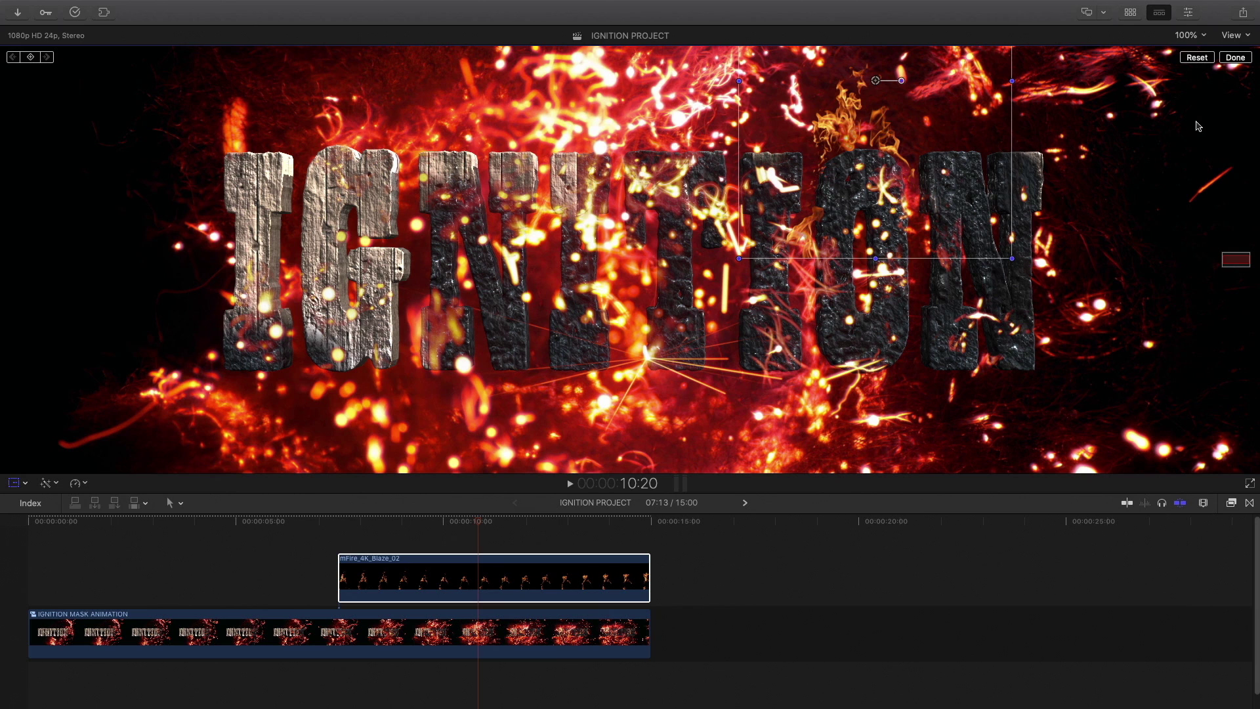
pyautogui.moveTo(1012, 258); pyautogui.dragTo(995, 242)
# Make the flame start at 7:21 with a cross-dissolve fade-in
pyautogui.moveTo(478, 521); pyautogui.dragTo(329, 520)
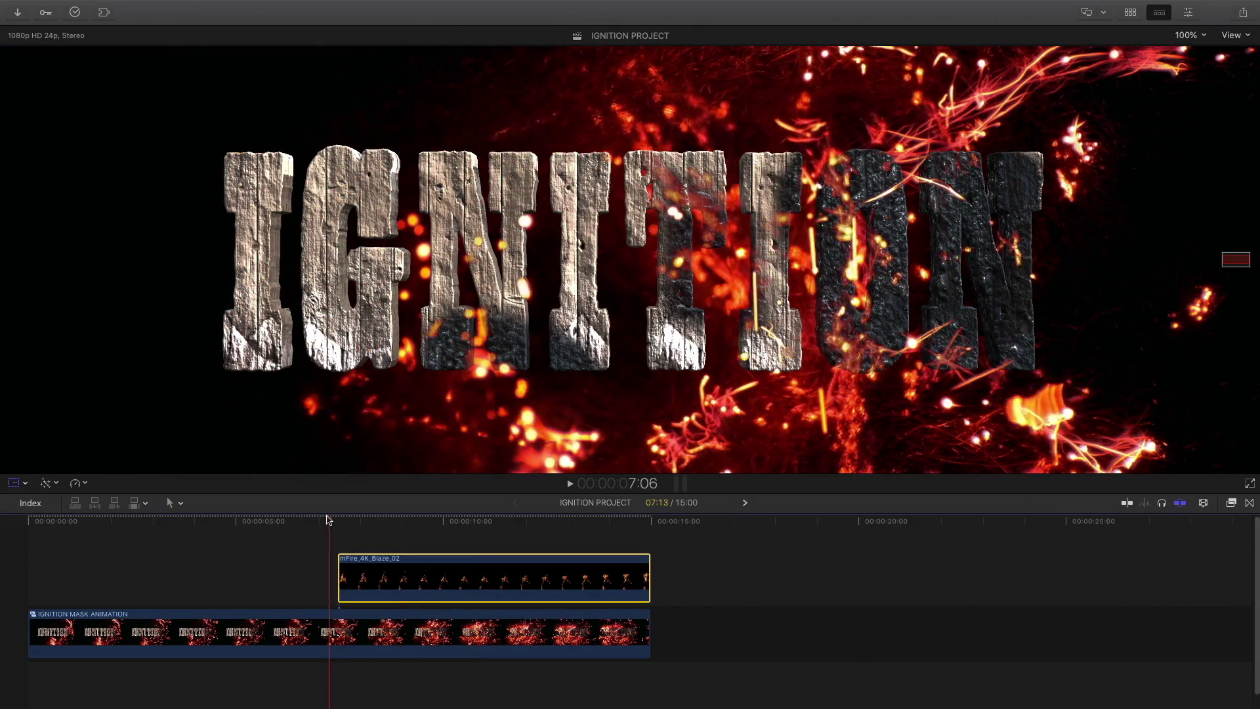
pyautogui.press('Left')
pyautogui.press('Left')
pyautogui.press('Left')
pyautogui.press('Left')
pyautogui.press('Right')
pyautogui.press('Right')
pyautogui.press('Right')
pyautogui.press('Right')
pyautogui.press('Right')
pyautogui.press('Right')
pyautogui.press('Right')
pyautogui.press('Right')
pyautogui.press('Right')
pyautogui.press('Right')
pyautogui.press('Right')
pyautogui.press('Right')
pyautogui.press('Right')
pyautogui.press('Right')
pyautogui.press('Right')
pyautogui.press('Right')
pyautogui.press('Right')
pyautogui.press('Right')
pyautogui.press('Right')
pyautogui.press('Right')
pyautogui.press('Right')
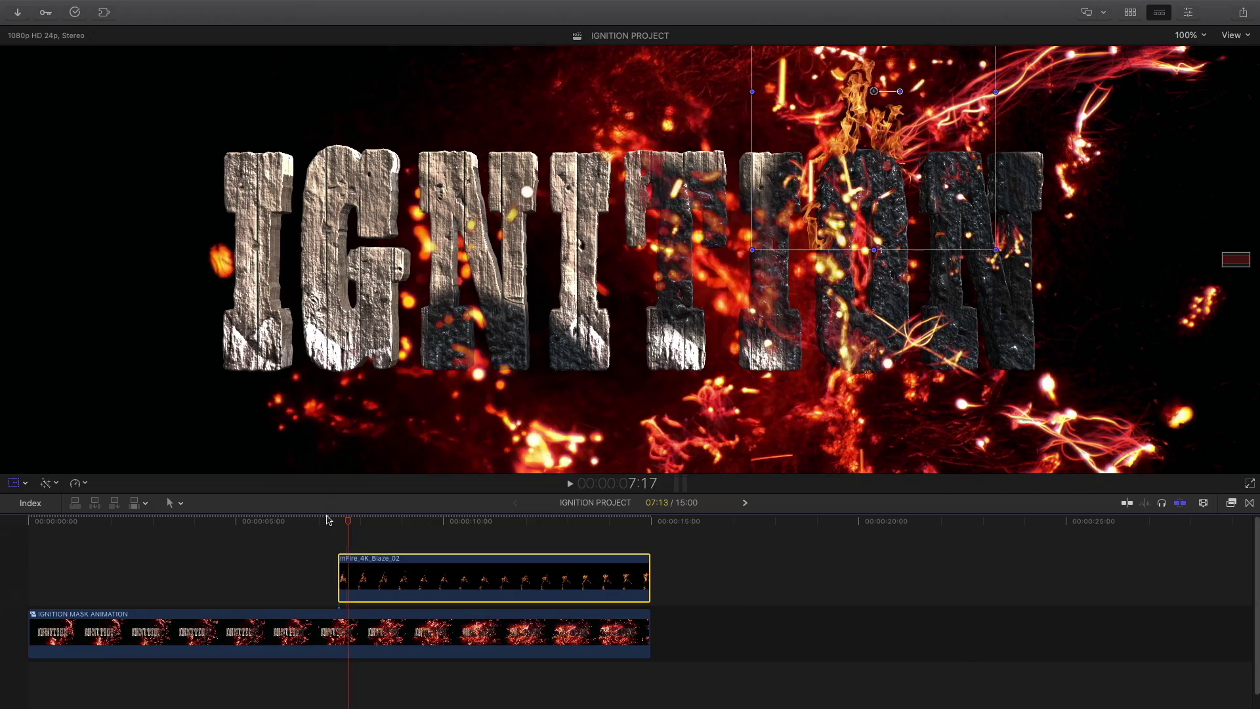
pyautogui.press('Left')
pyautogui.press('Left')
pyautogui.press('Left')
pyautogui.press('Left')
pyautogui.press('Left')
pyautogui.press('Left')
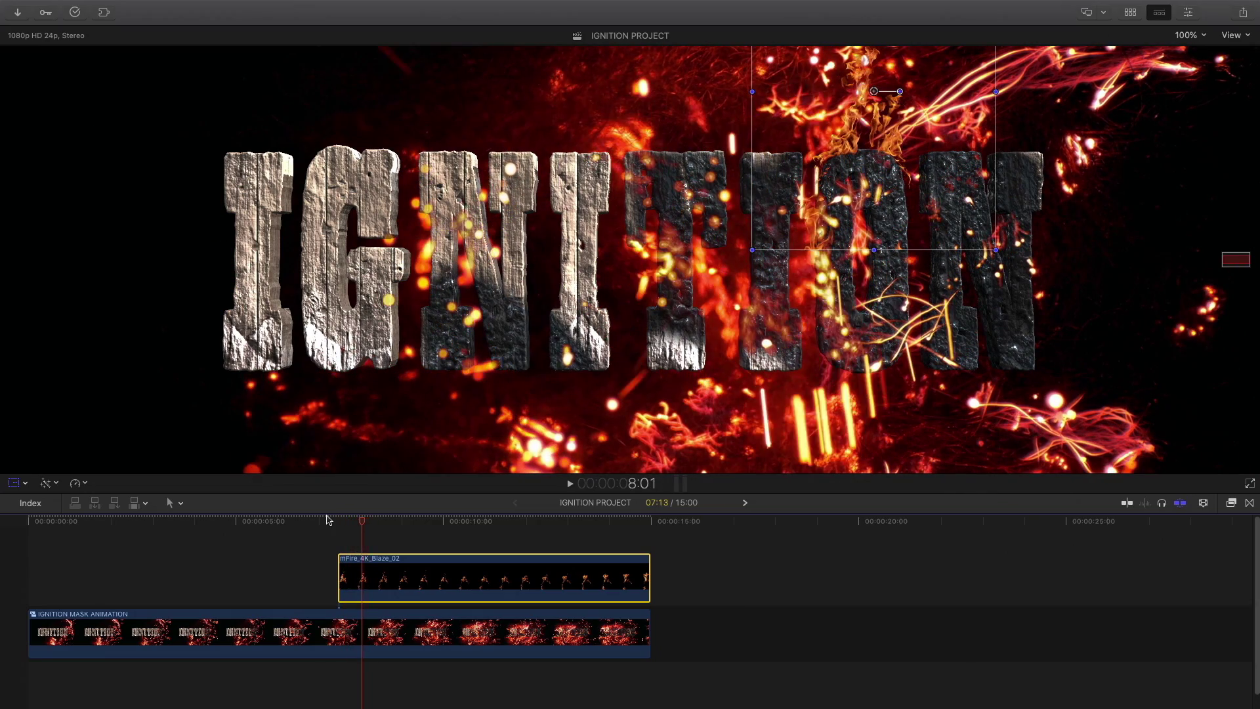
pyautogui.moveTo(378, 566); pyautogui.dragTo(385, 566)
pyautogui.press('super+t')
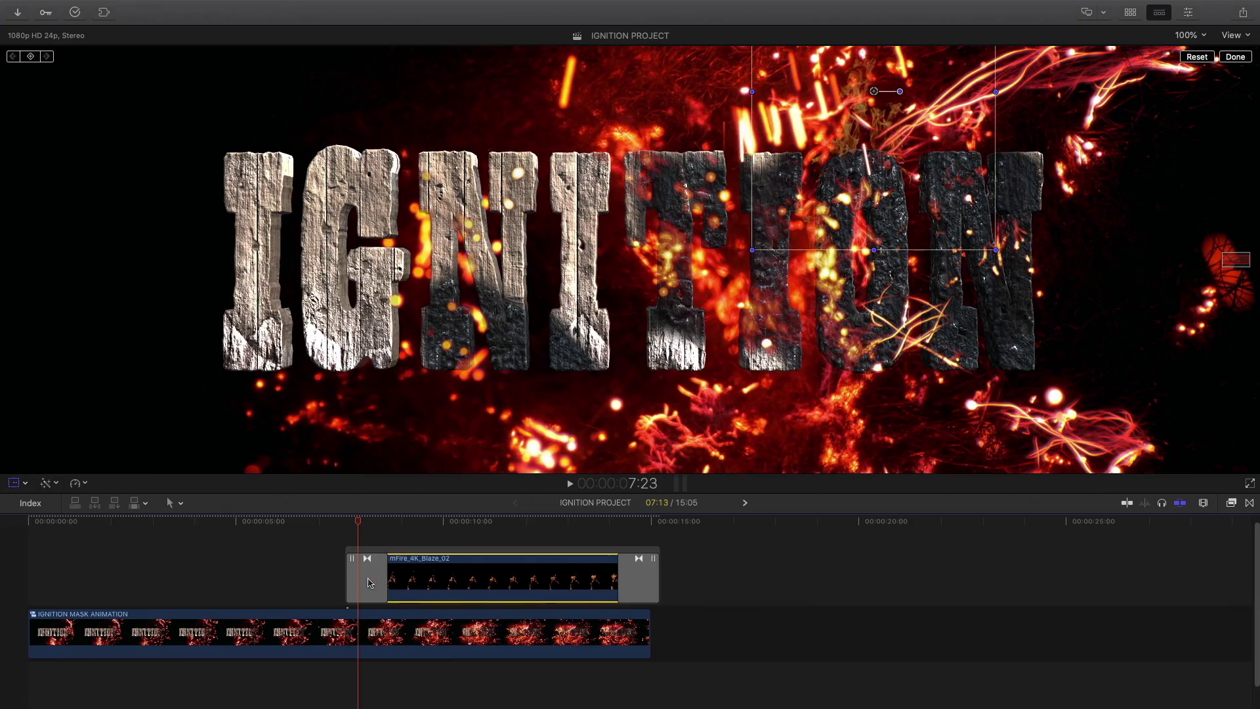
pyautogui.moveTo(356, 522)
pyautogui.mouseDown()
pyautogui.moveTo(333, 521)
pyautogui.moveTo(354, 521)
pyautogui.mouseUp()
pyautogui.moveTo(402, 554); pyautogui.dragTo(375, 570)
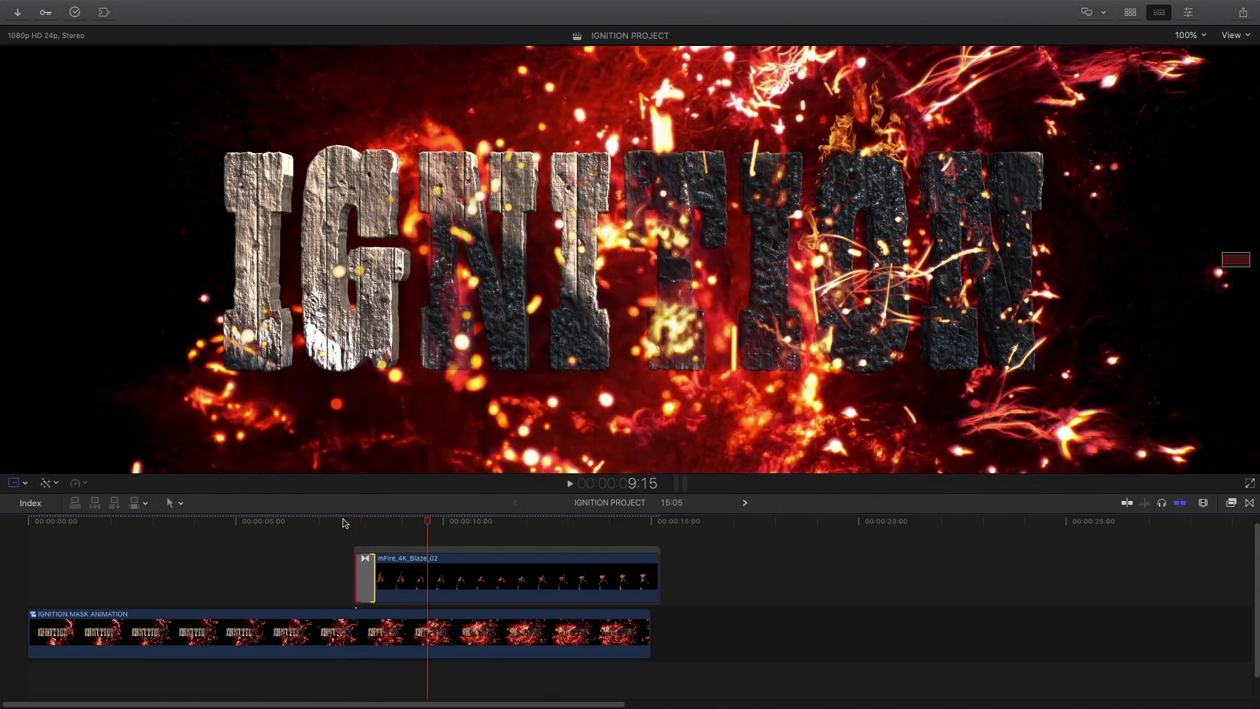
# Apply a Draw Mask to the Blaze_02 clip and shape it around the O
pyautogui.click(1229, 504)
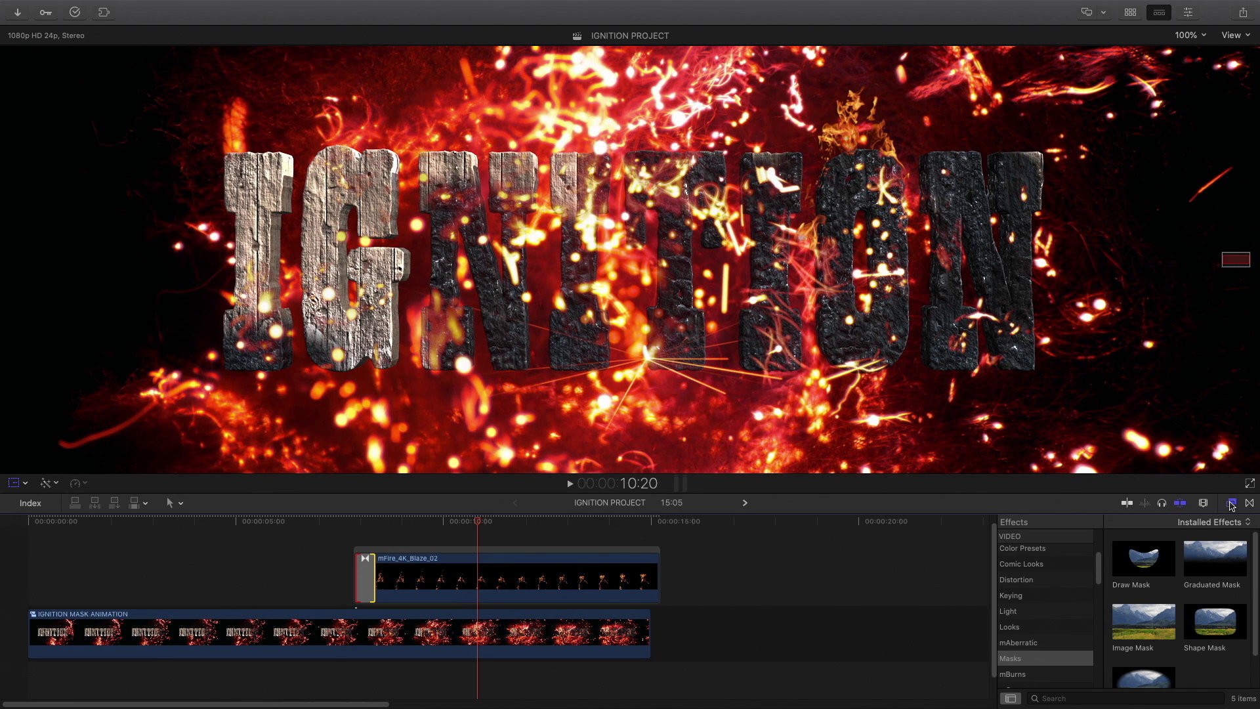
pyautogui.moveTo(1144, 558)
pyautogui.mouseDown()
pyautogui.moveTo(900, 501)
pyautogui.moveTo(623, 568)
pyautogui.mouseUp()
pyautogui.click(1187, 12)
pyautogui.press('c')
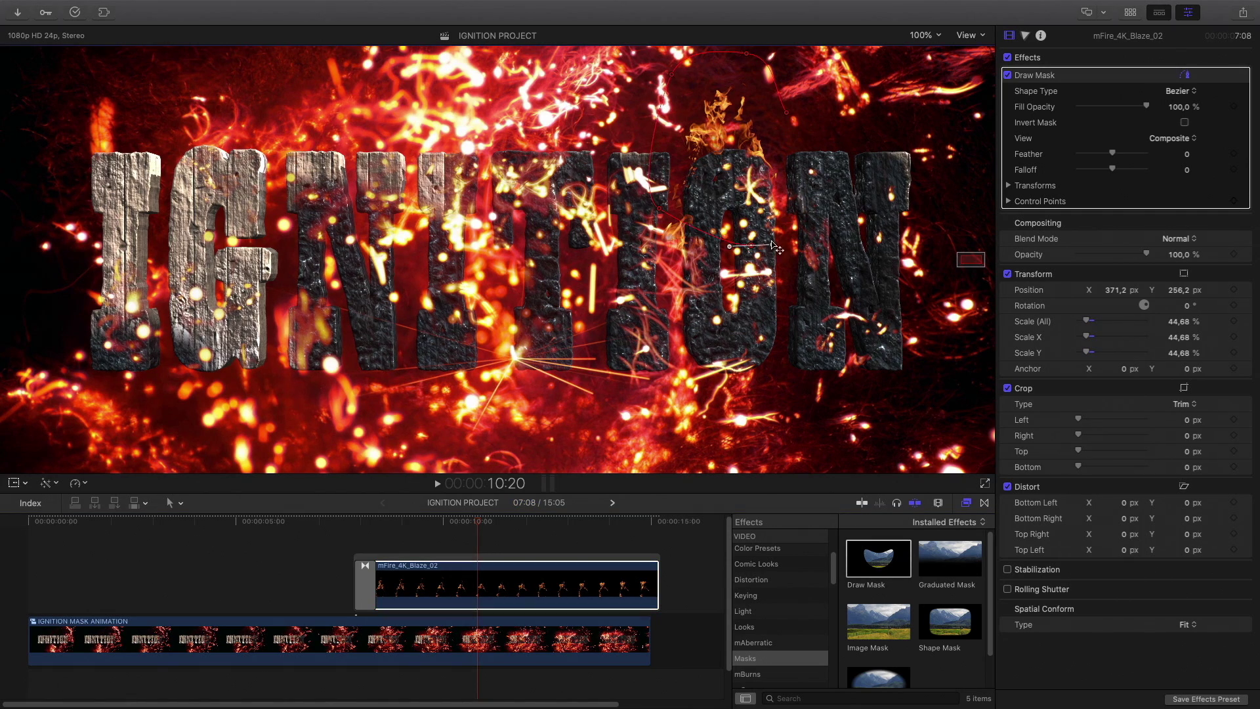
pyautogui.click(662, 208)
pyautogui.moveTo(665, 210); pyautogui.dragTo(674, 186)
# Play back the masked flame and trim the fire clip to end at 15:00
pyautogui.press('space')
pyautogui.press('space')
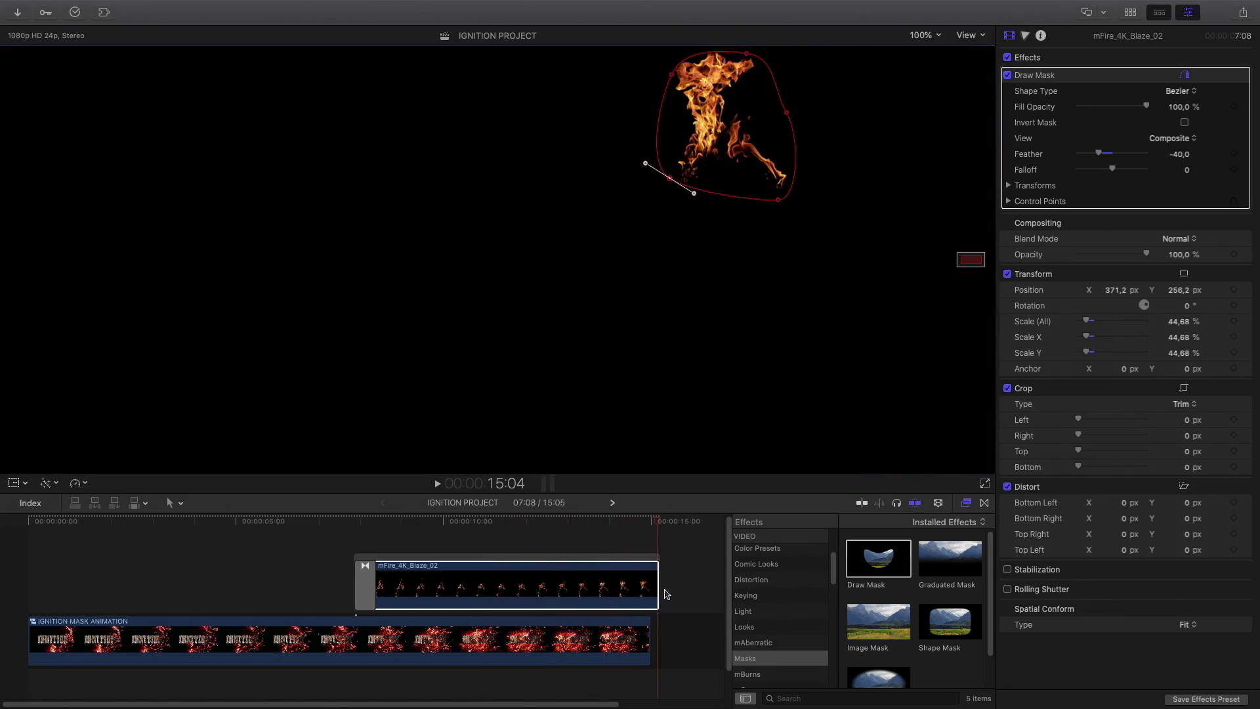
pyautogui.moveTo(658, 590); pyautogui.dragTo(650, 591)
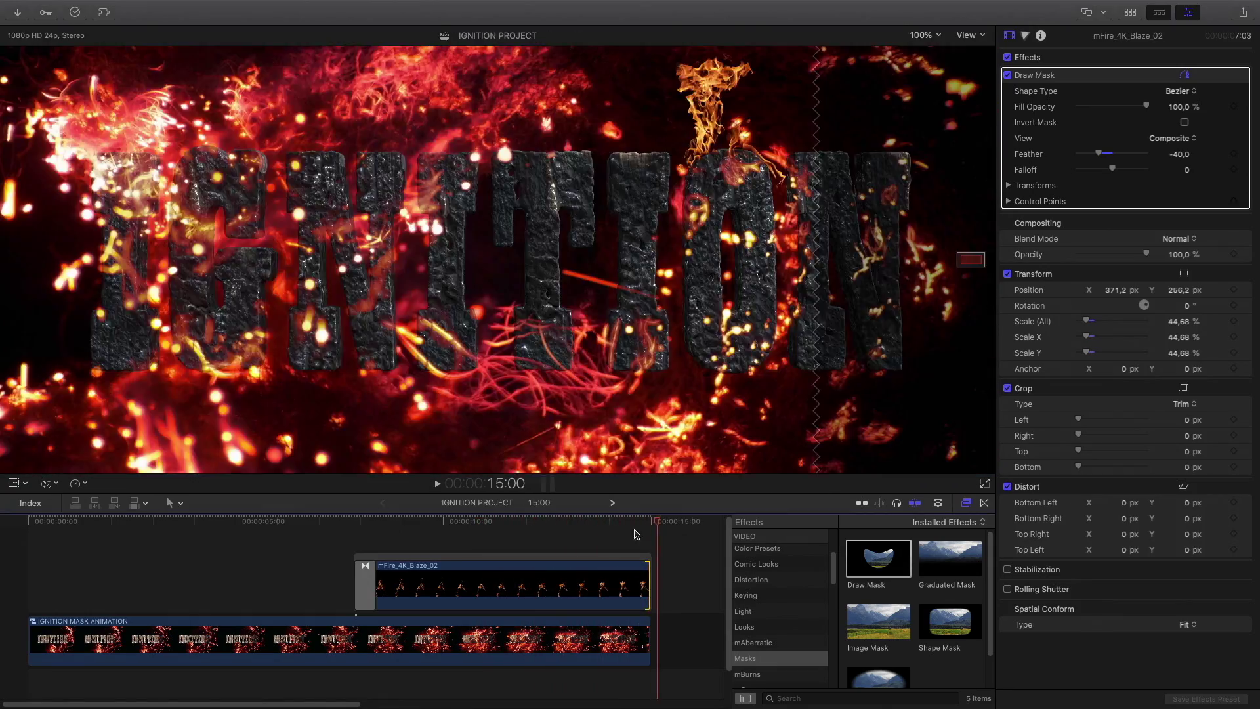
pyautogui.moveTo(650, 523); pyautogui.dragTo(494, 523)
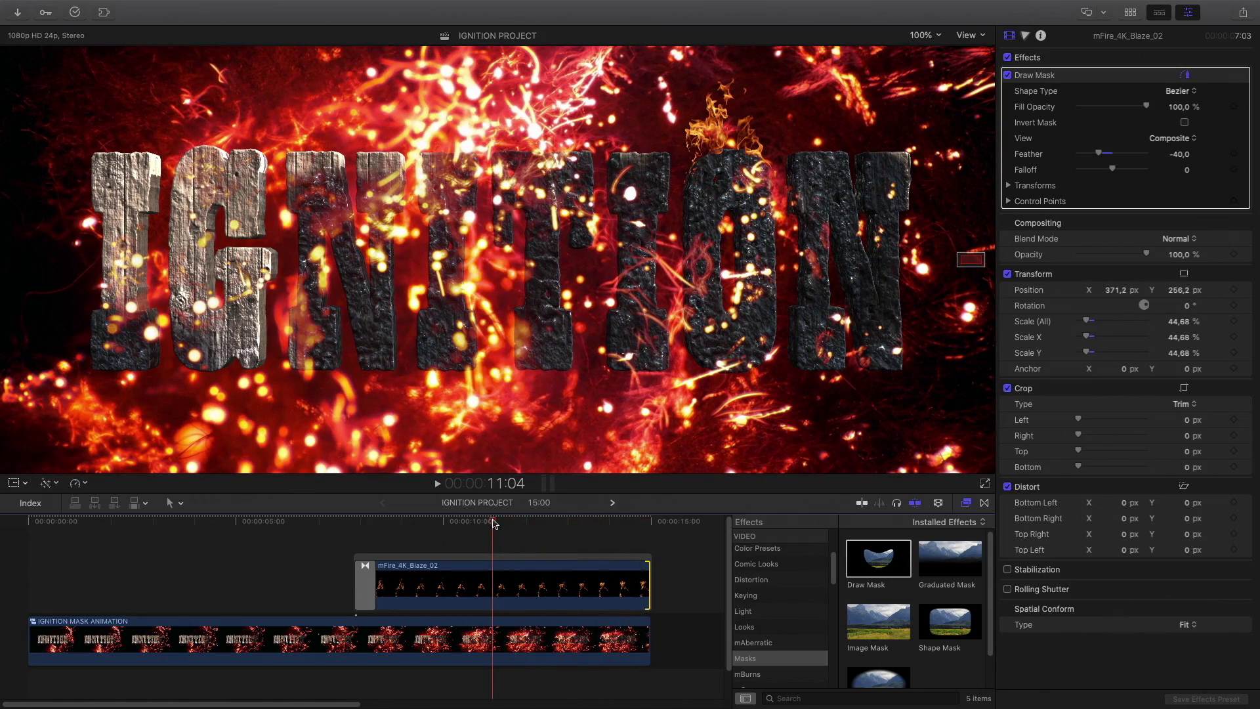
# Reopen the library and review the layered flames with the whole frame fitted in the viewer
pyautogui.click(1130, 12)
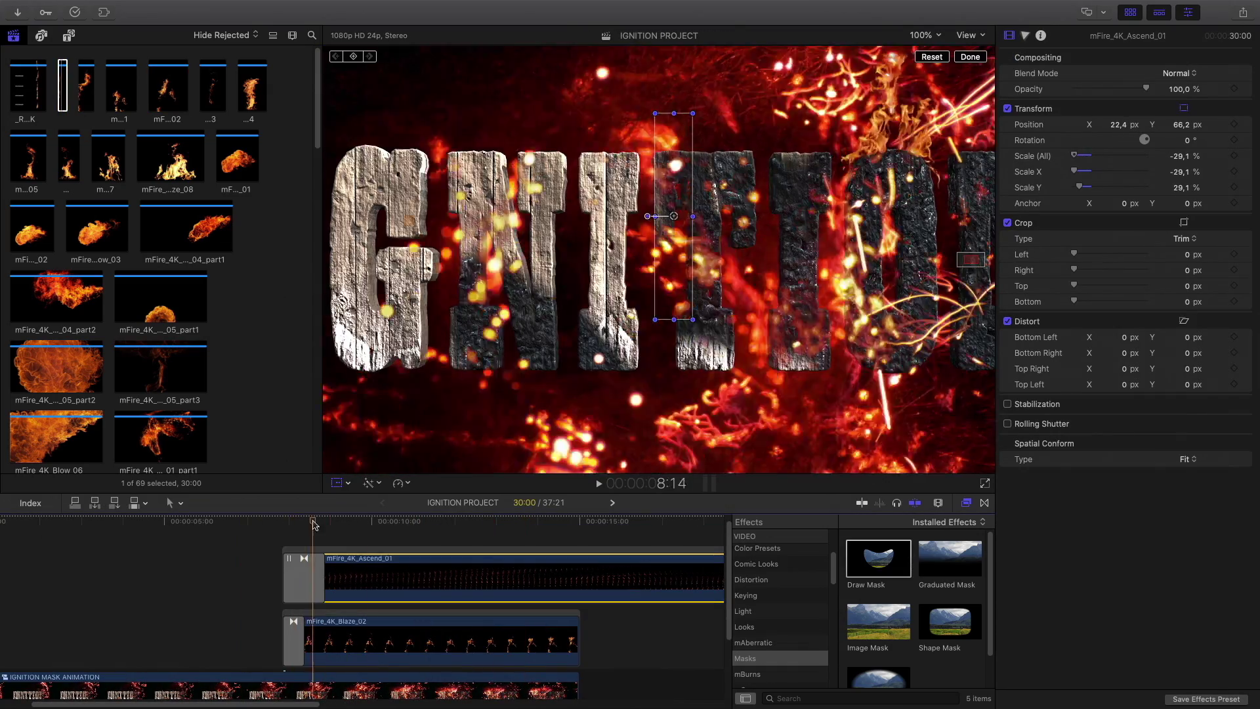
pyautogui.moveTo(313, 524); pyautogui.dragTo(512, 512)
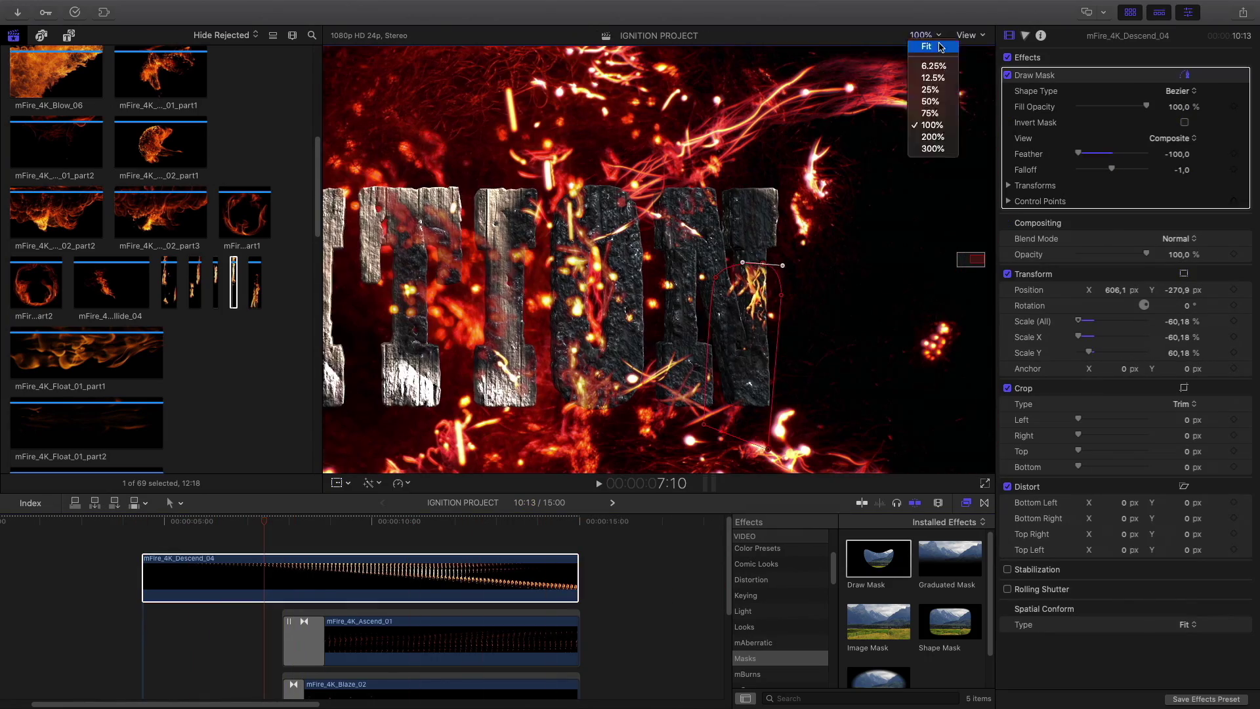
pyautogui.click(926, 46)
pyautogui.click(390, 520)
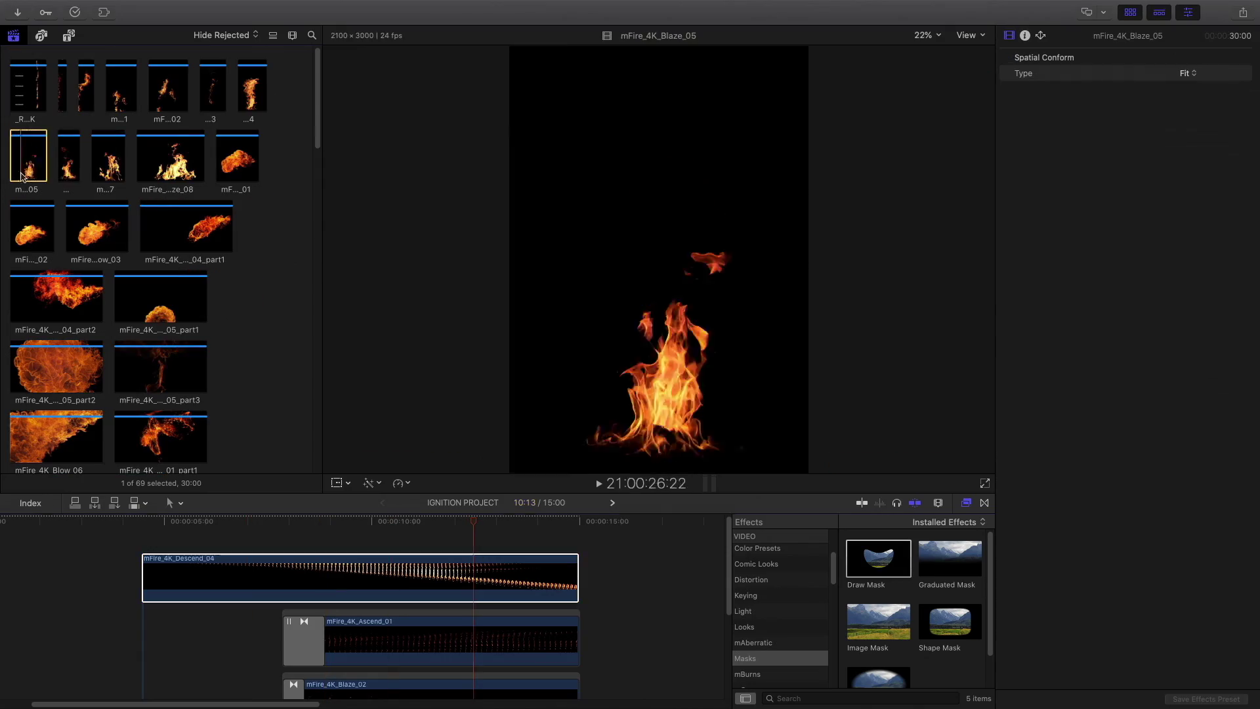
# Lower Blaze_05 slightly with a fade-in and shift Blaze_01 about 23 frames earlier
pyautogui.click(299, 559)
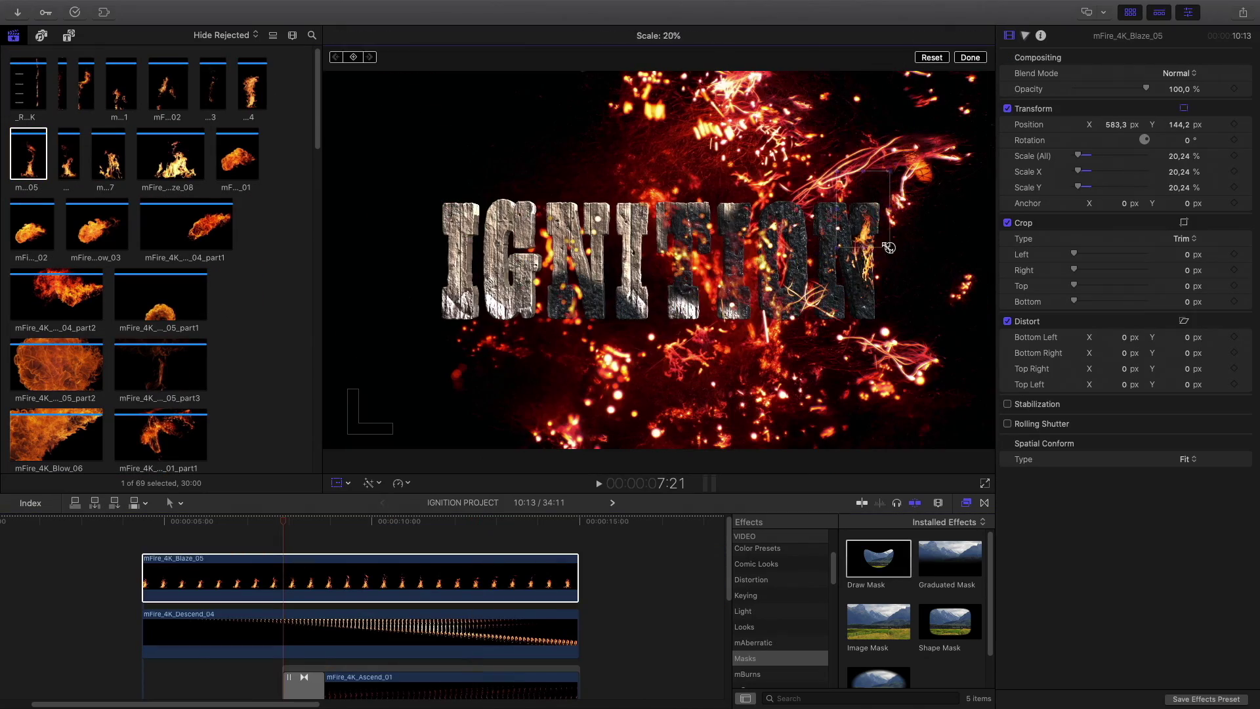
pyautogui.moveTo(868, 224); pyautogui.dragTo(867, 229)
pyautogui.press('super+t')
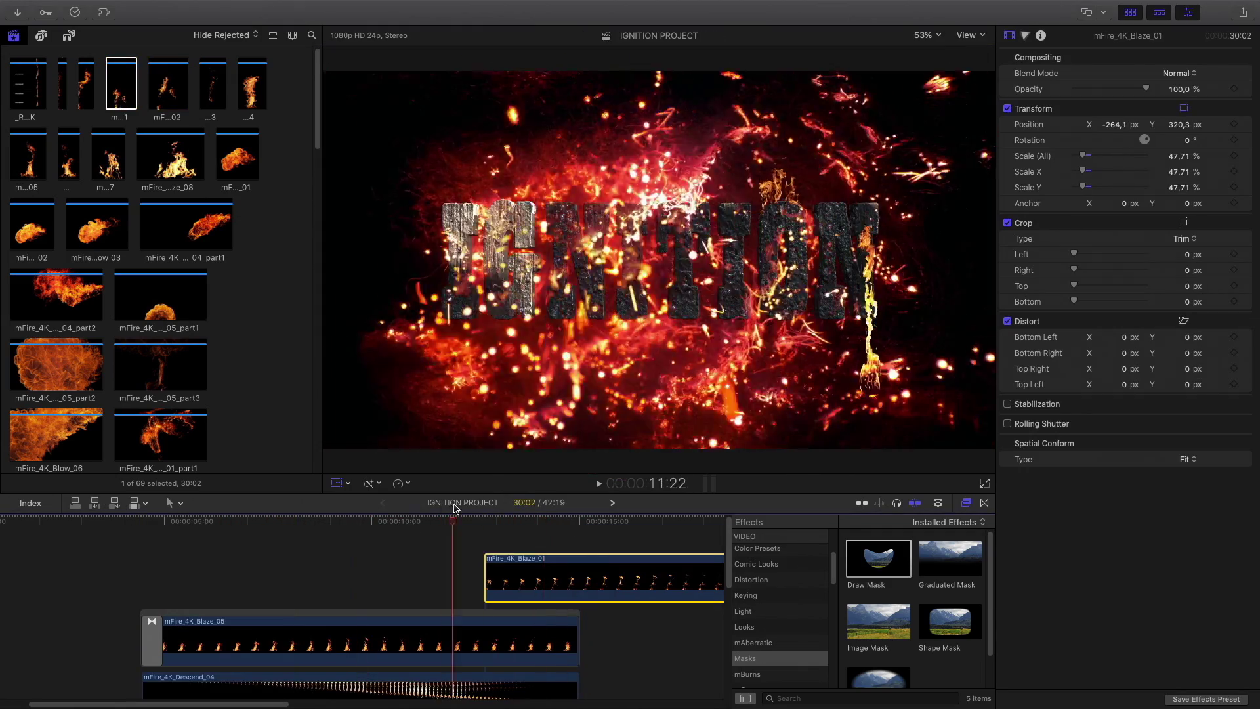
pyautogui.moveTo(516, 560); pyautogui.dragTo(477, 559)
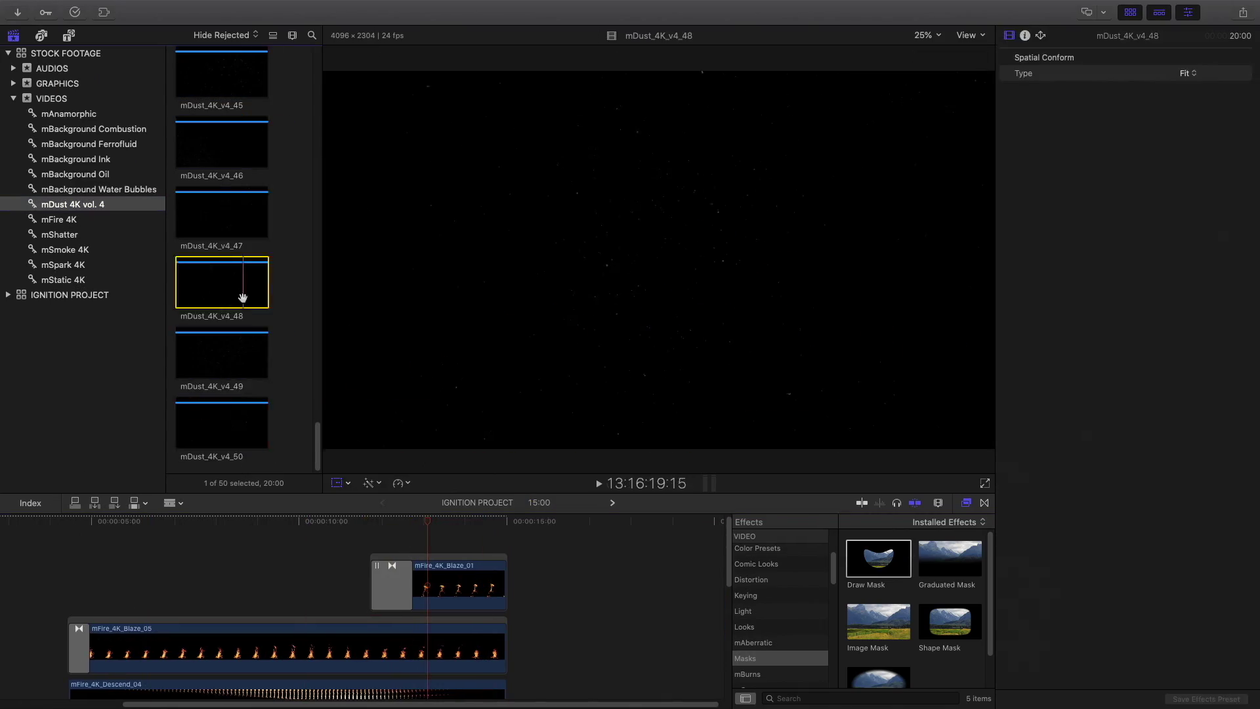
# Add mDust_4K_v4_43 above the flames with Screen blending and a Graduated Mask
pyautogui.moveTo(222, 228); pyautogui.dragTo(155, 563)
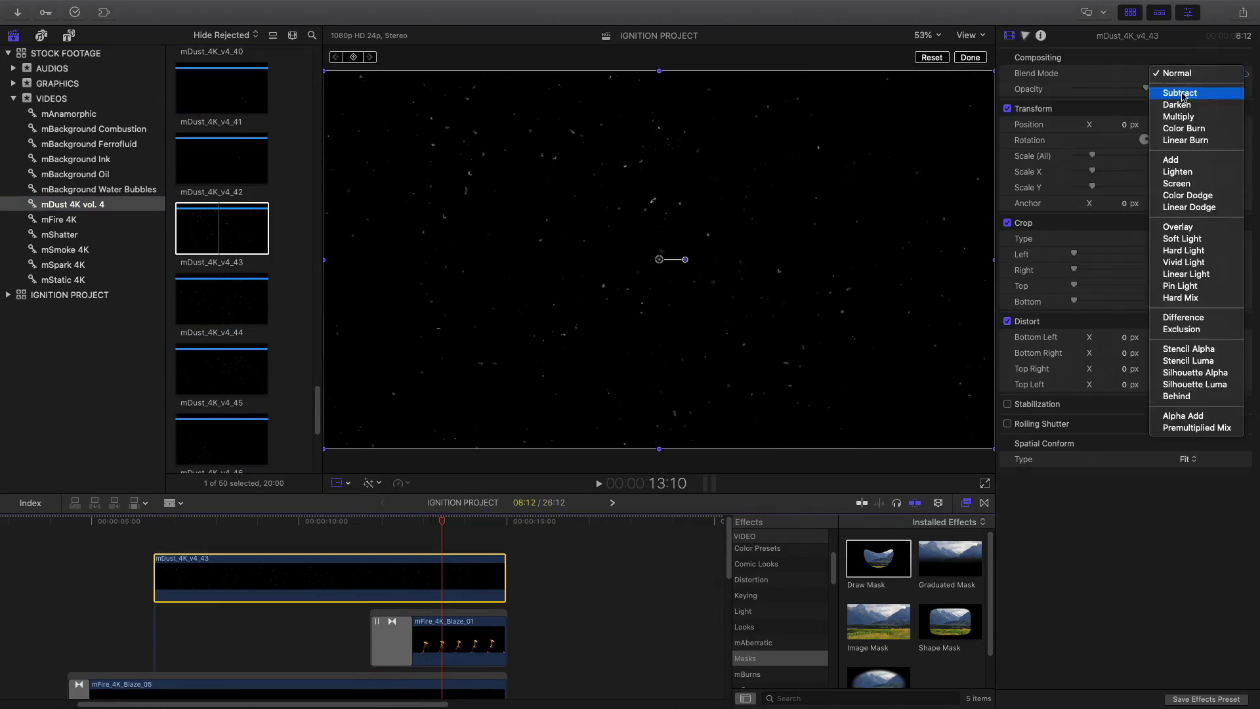
pyautogui.click(1181, 180)
pyautogui.moveTo(949, 558); pyautogui.dragTo(283, 574)
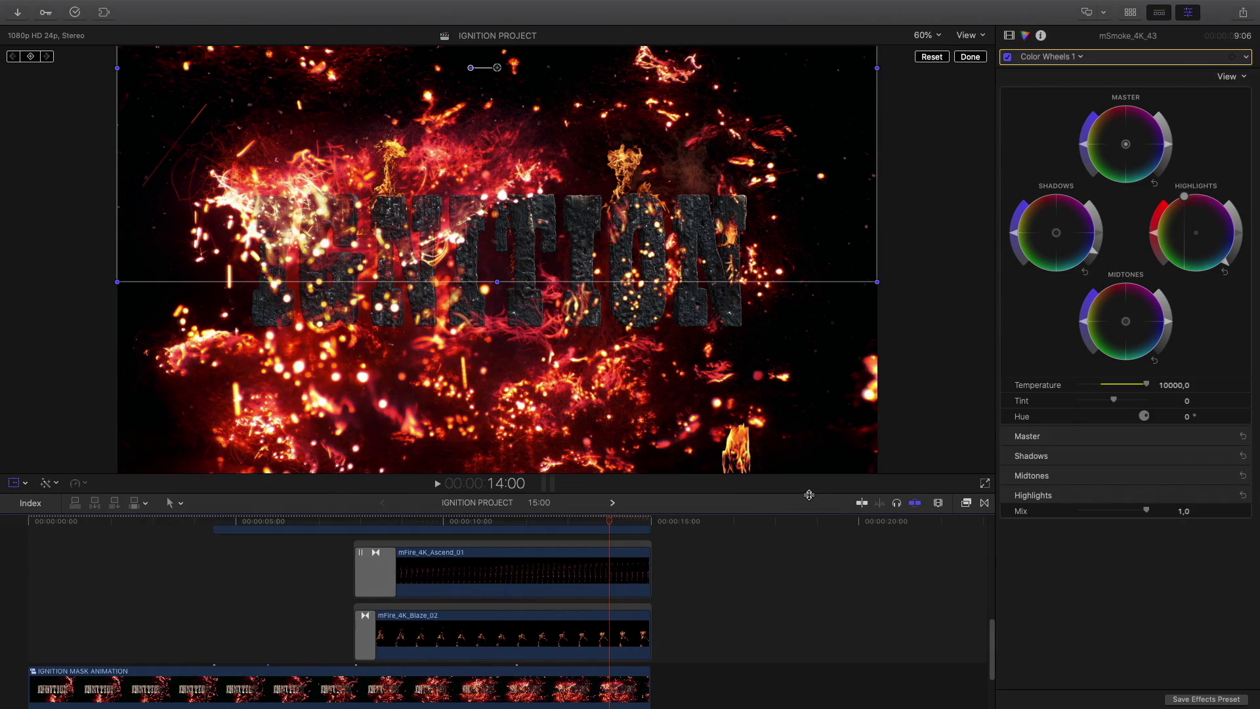
# Enlarge the timeline and set clip appearance to show names only
pyautogui.moveTo(810, 494); pyautogui.dragTo(838, 219)
pyautogui.scroll(5, 808, 393)
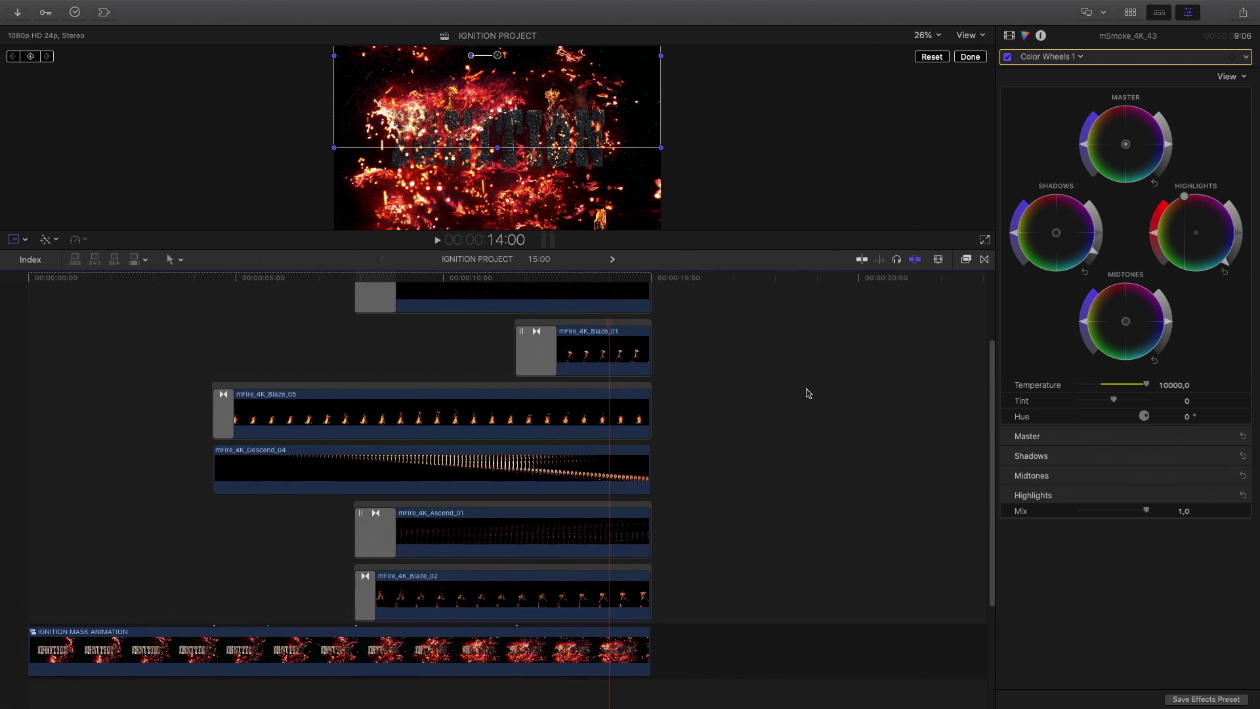
pyautogui.click(966, 260)
pyautogui.click(966, 260)
pyautogui.click(938, 260)
pyautogui.click(1006, 317)
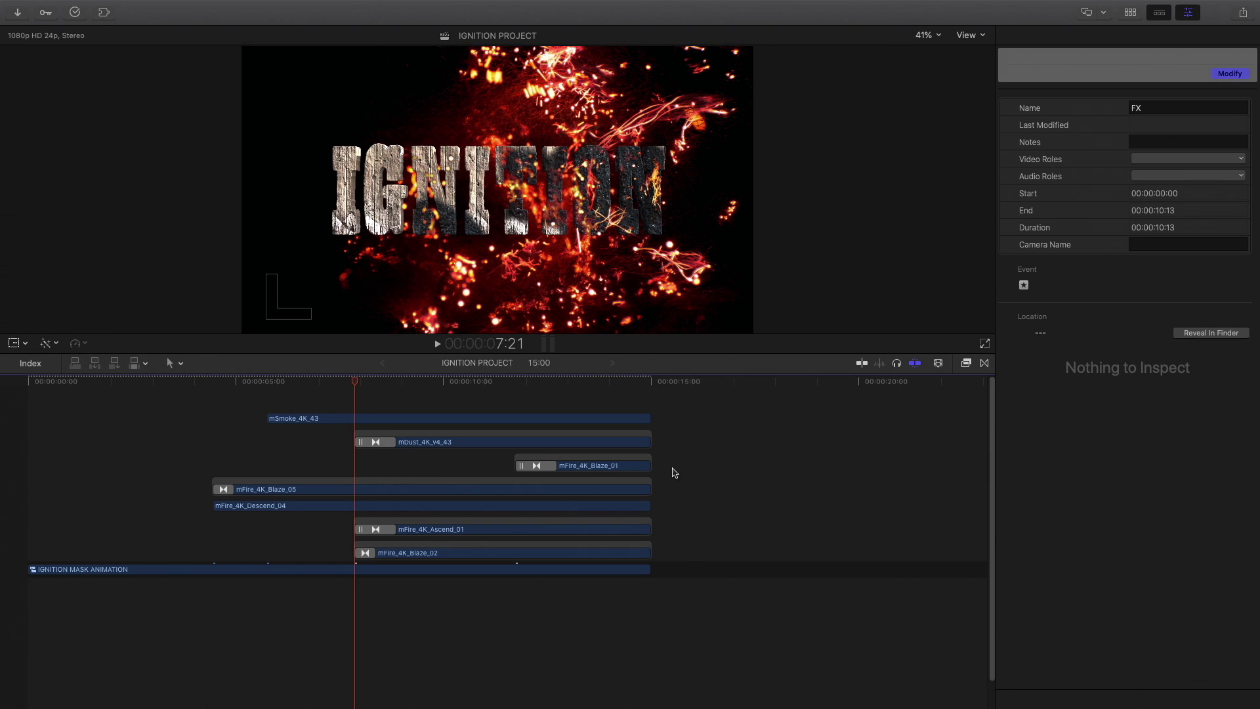
# Combine the fire clips into a FIRE compound clip and set its blend mode to Screen
pyautogui.click(674, 471)
pyautogui.moveTo(595, 473); pyautogui.dragTo(461, 556)
pyautogui.rightClick(593, 468)
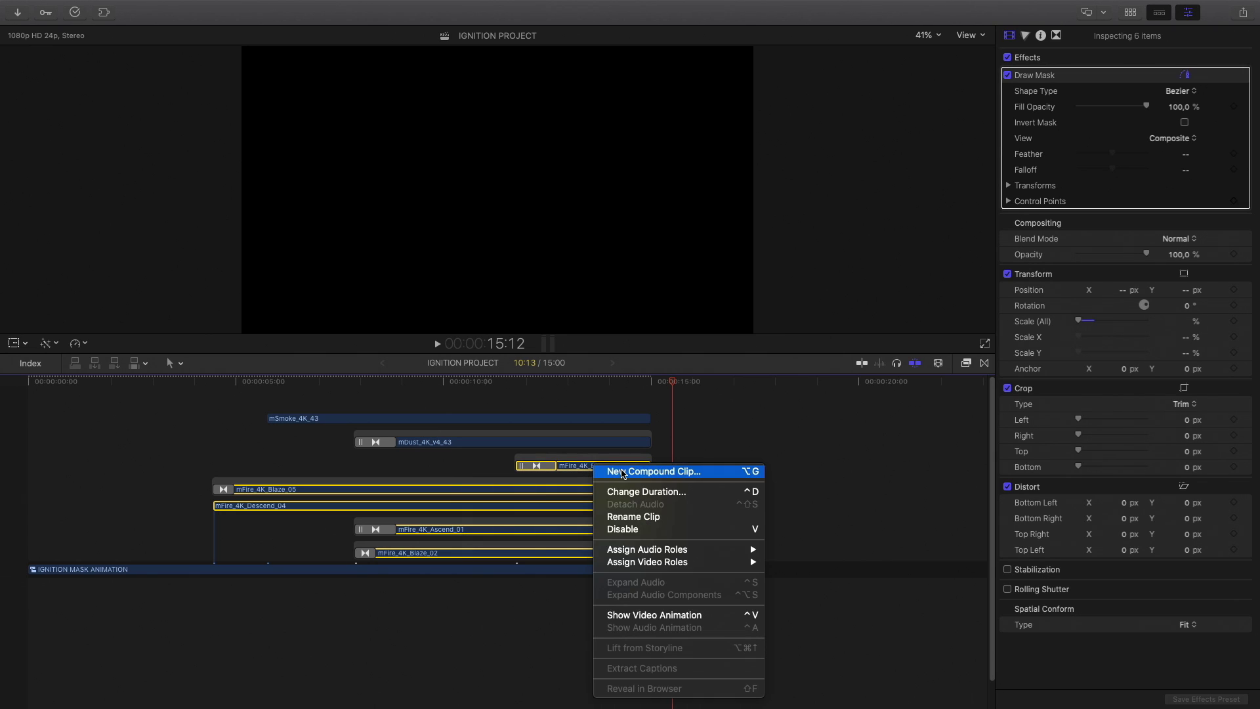
pyautogui.click(623, 472)
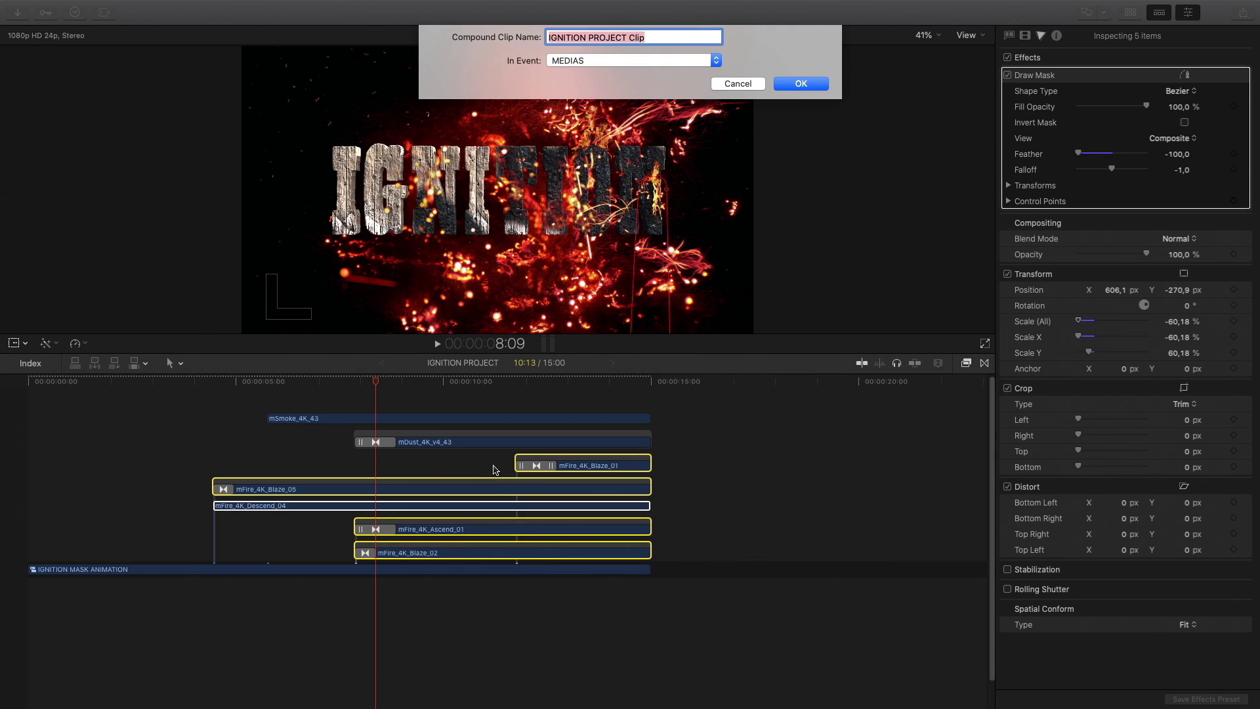
pyautogui.press('Return')
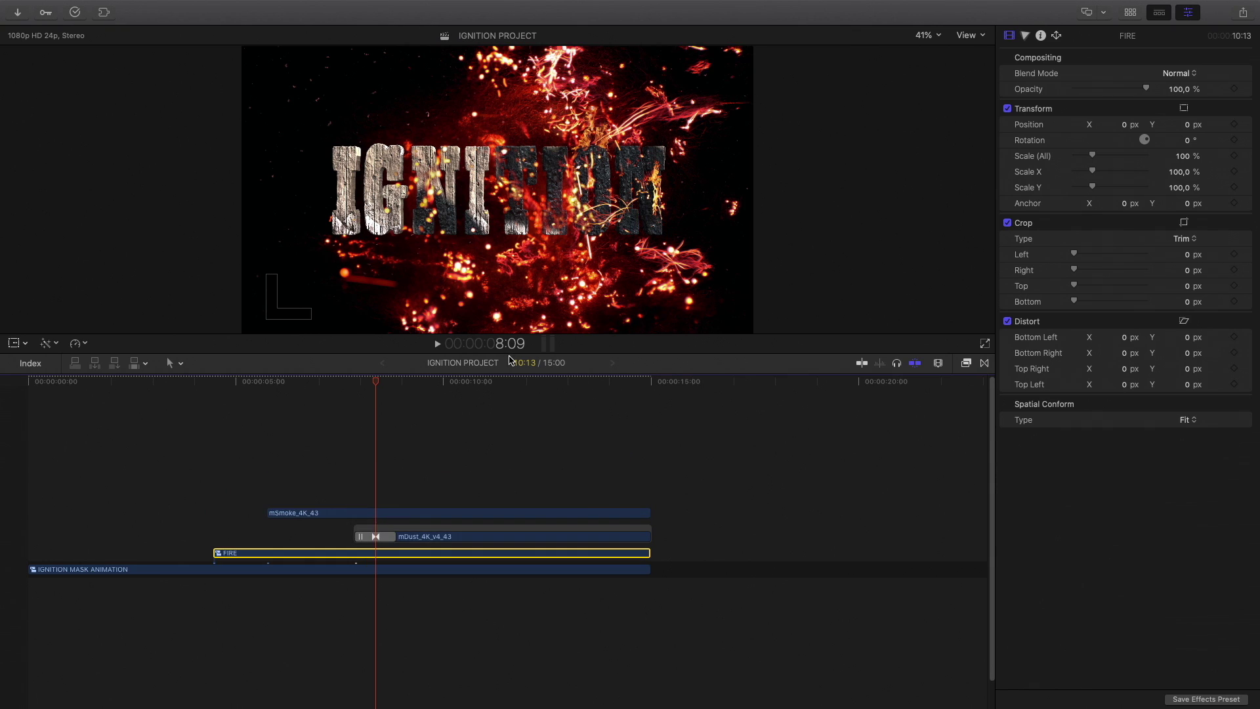
pyautogui.moveTo(543, 353); pyautogui.dragTo(543, 519)
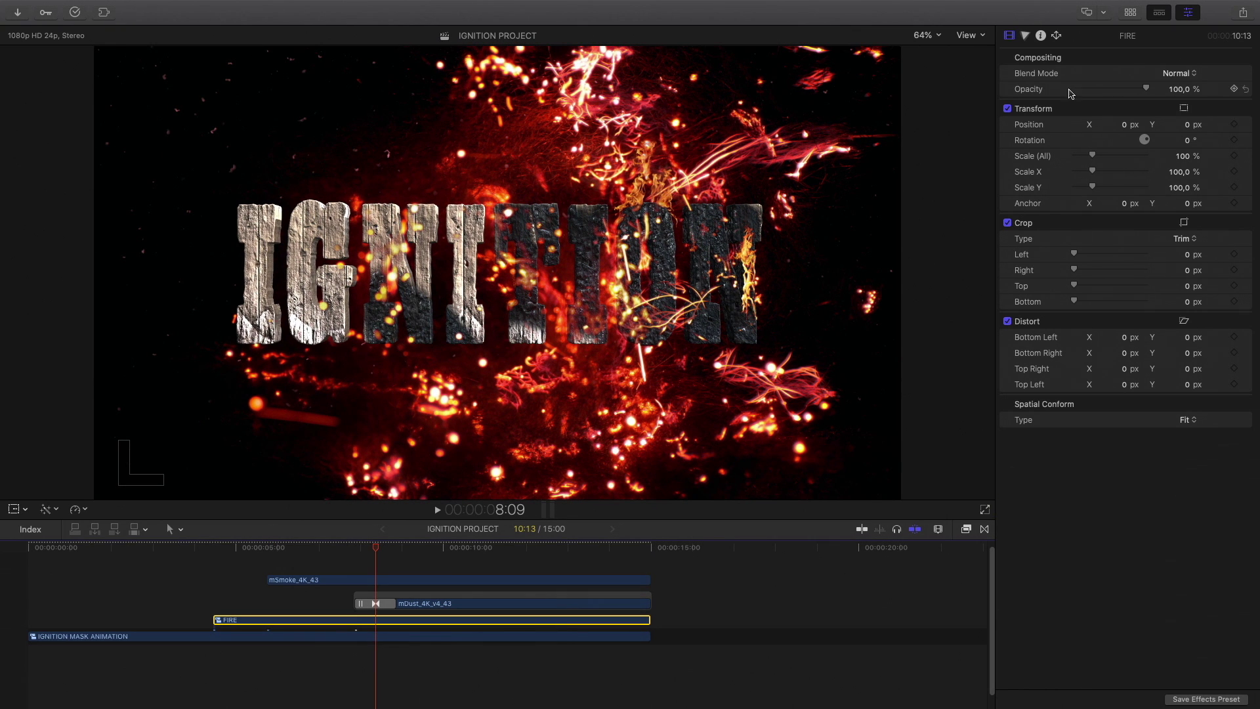
pyautogui.click(1176, 73)
pyautogui.click(1177, 184)
# Add Color Wheels to FIRE, lowering temperature to 4757 and pushing the master toward red
pyautogui.click(1026, 37)
pyautogui.click(1126, 146)
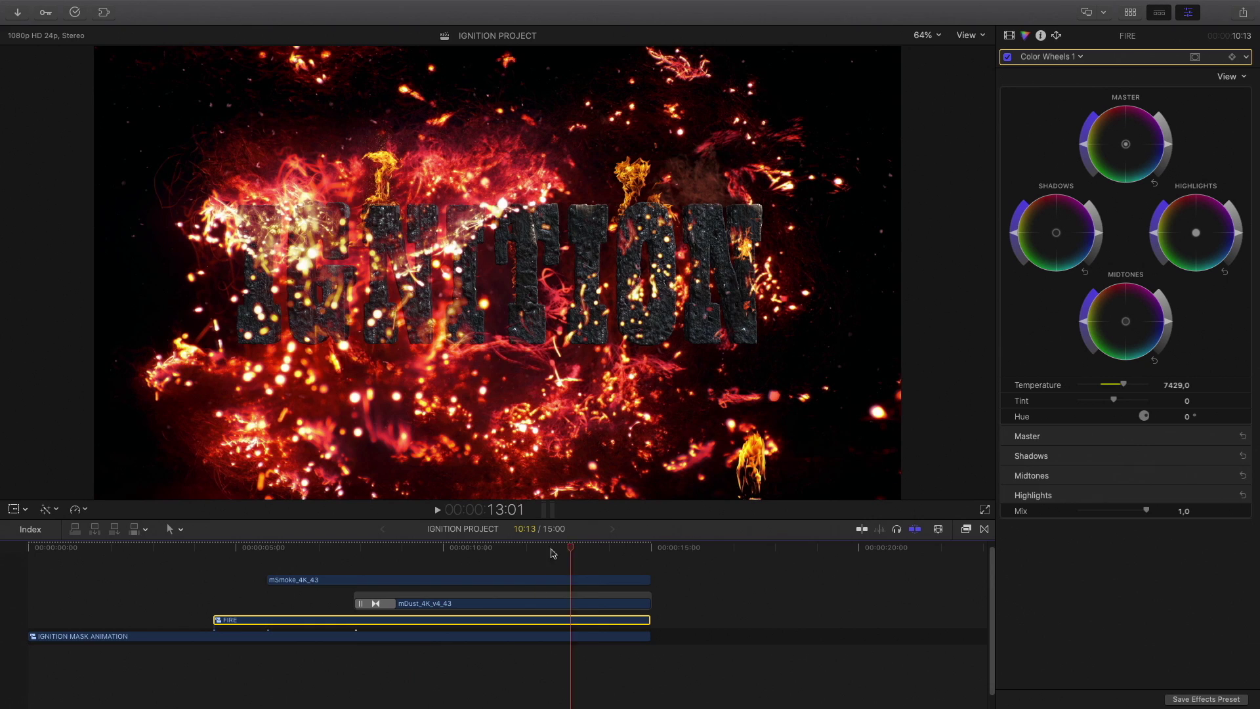
pyautogui.moveTo(1102, 385); pyautogui.dragTo(1100, 386)
pyautogui.moveTo(1125, 144); pyautogui.dragTo(1125, 92)
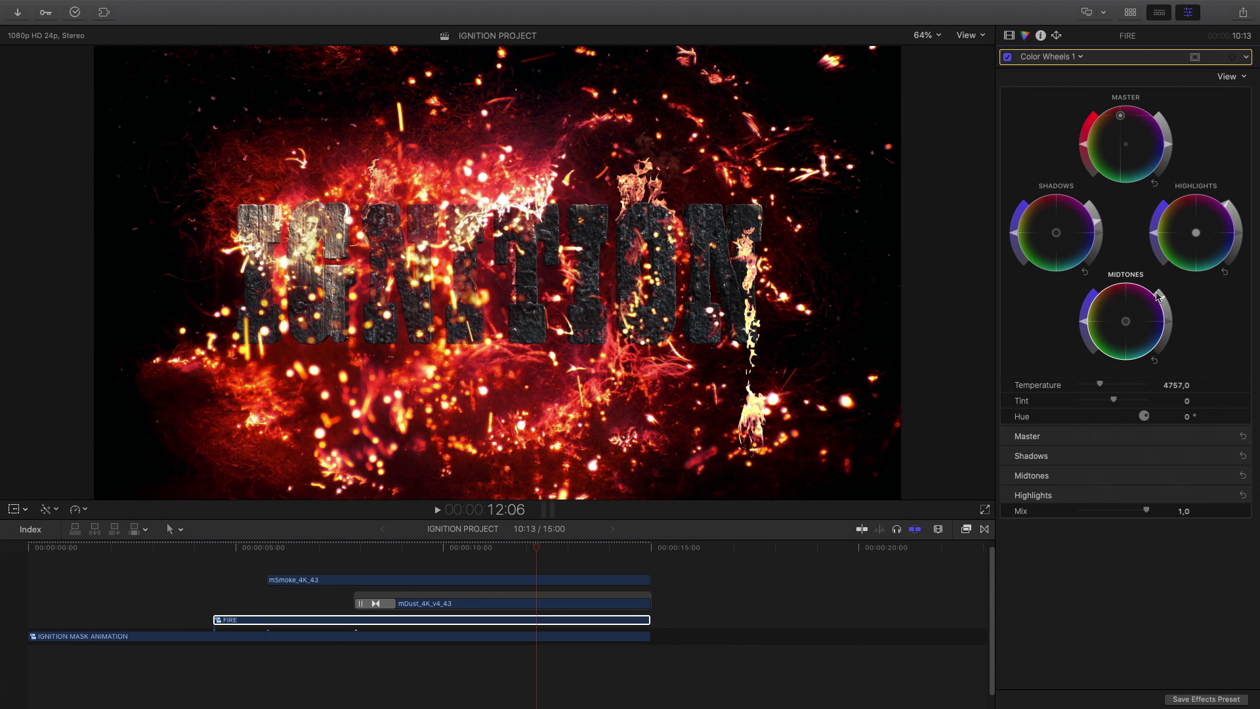
# Apply a Gaussian blur to FIRE and reduce its Amount to about 1.79
pyautogui.click(965, 529)
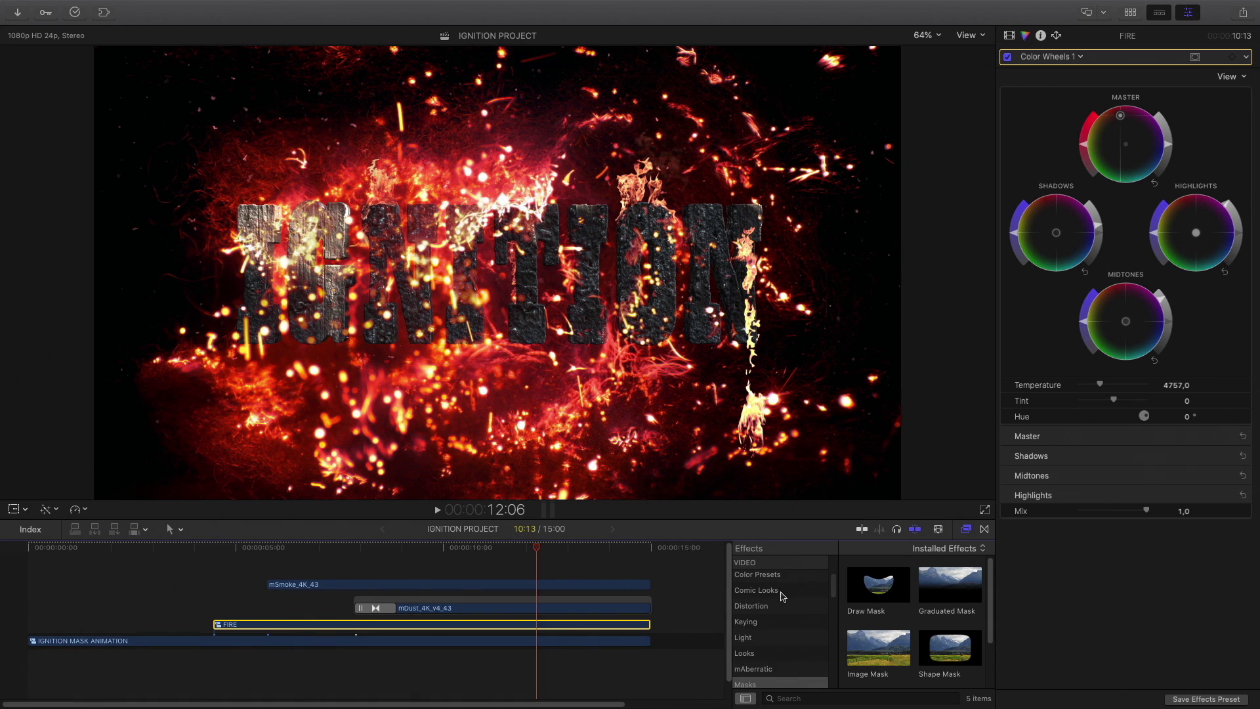
pyautogui.click(745, 620)
pyautogui.moveTo(878, 648); pyautogui.dragTo(625, 627)
pyautogui.click(1009, 36)
pyautogui.moveTo(1116, 106); pyautogui.dragTo(1074, 109)
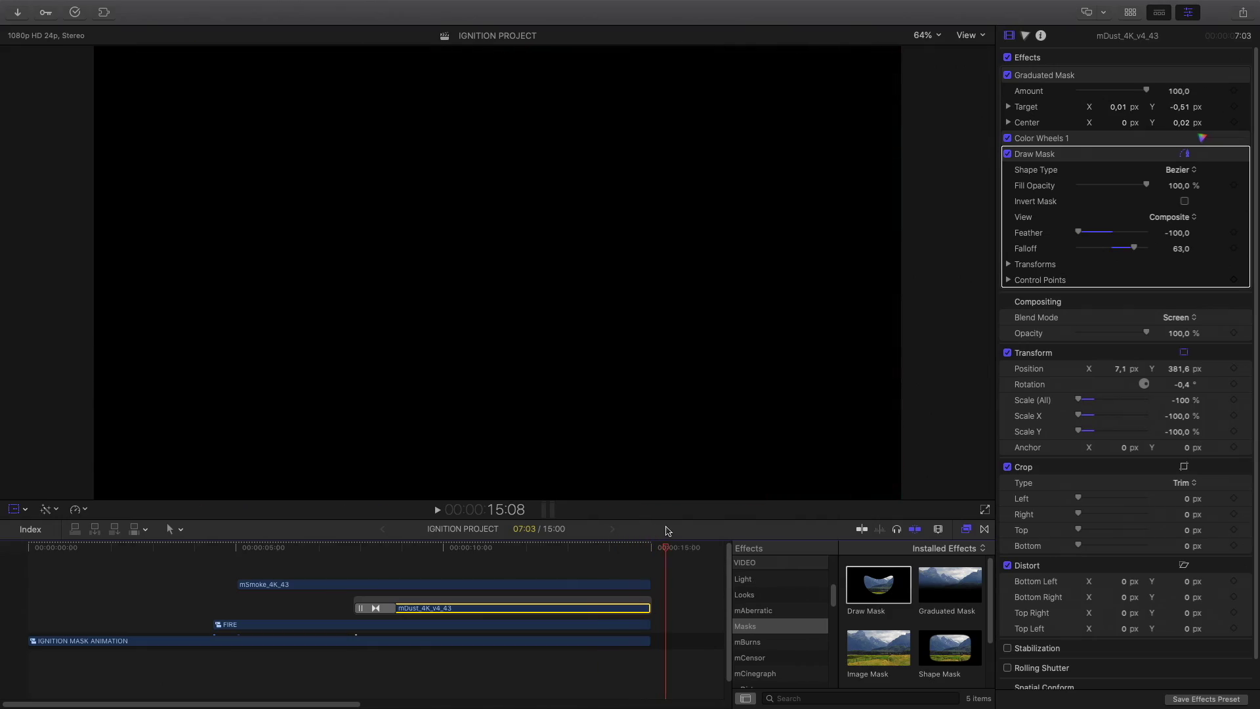
# Combine all four timeline clips into one compound clip named PREGRADE
pyautogui.moveTo(413, 564); pyautogui.dragTo(516, 654)
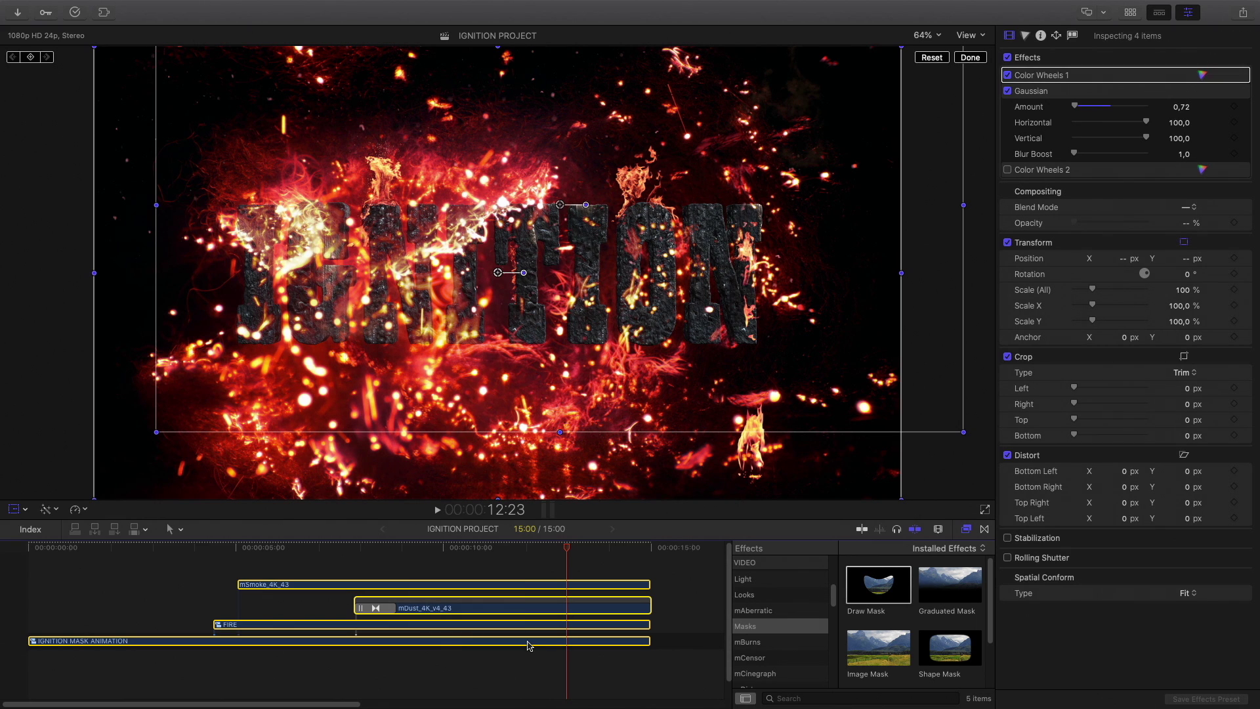
pyautogui.rightClick(529, 645)
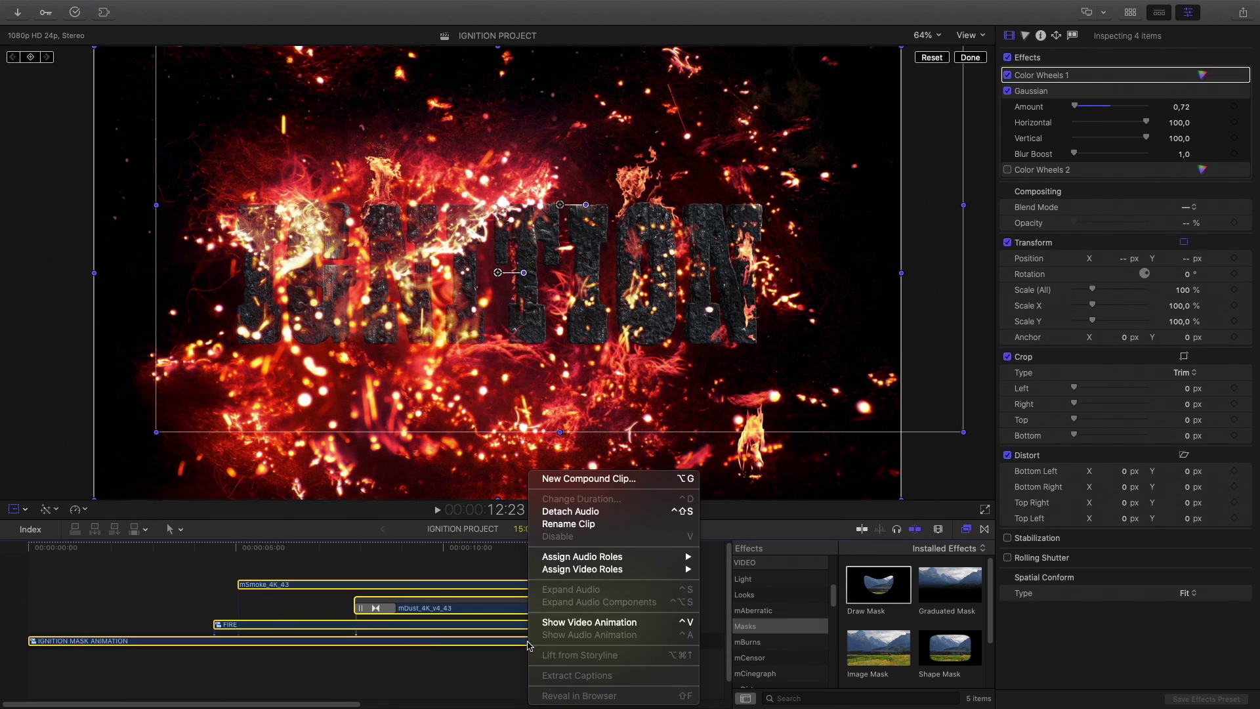
pyautogui.click(573, 484)
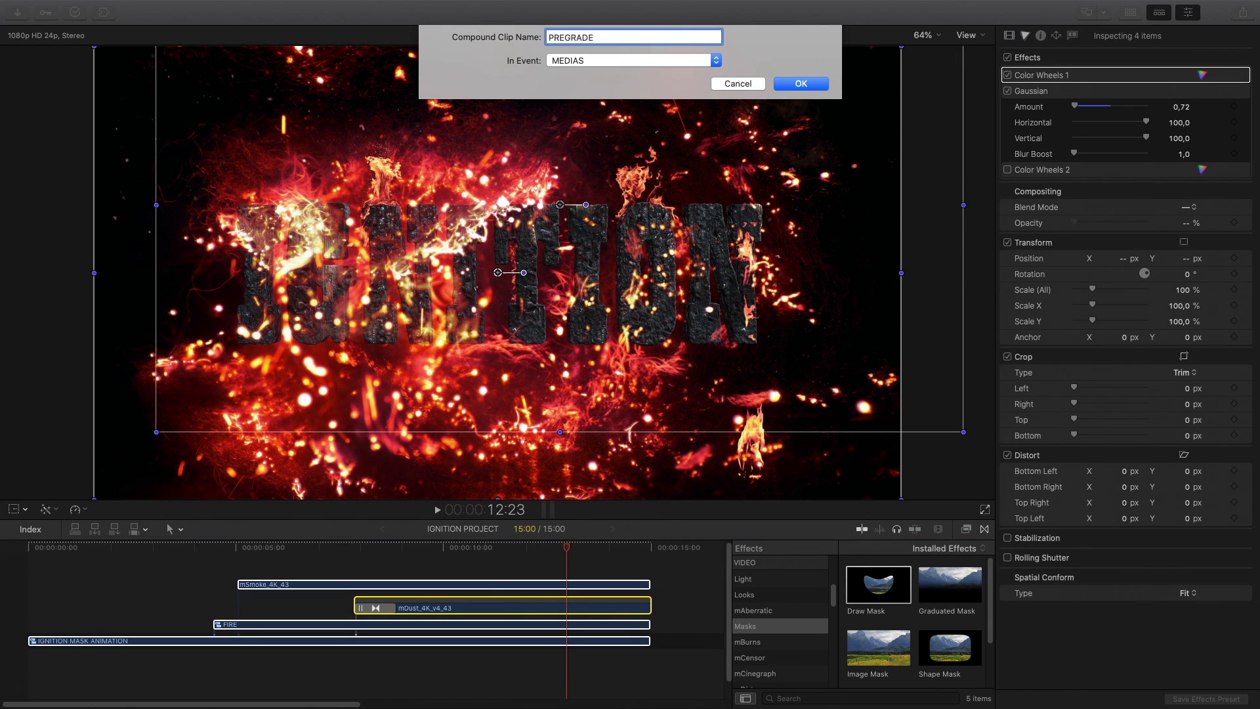
pyautogui.press('Return')
pyautogui.doubleClick(949, 584)
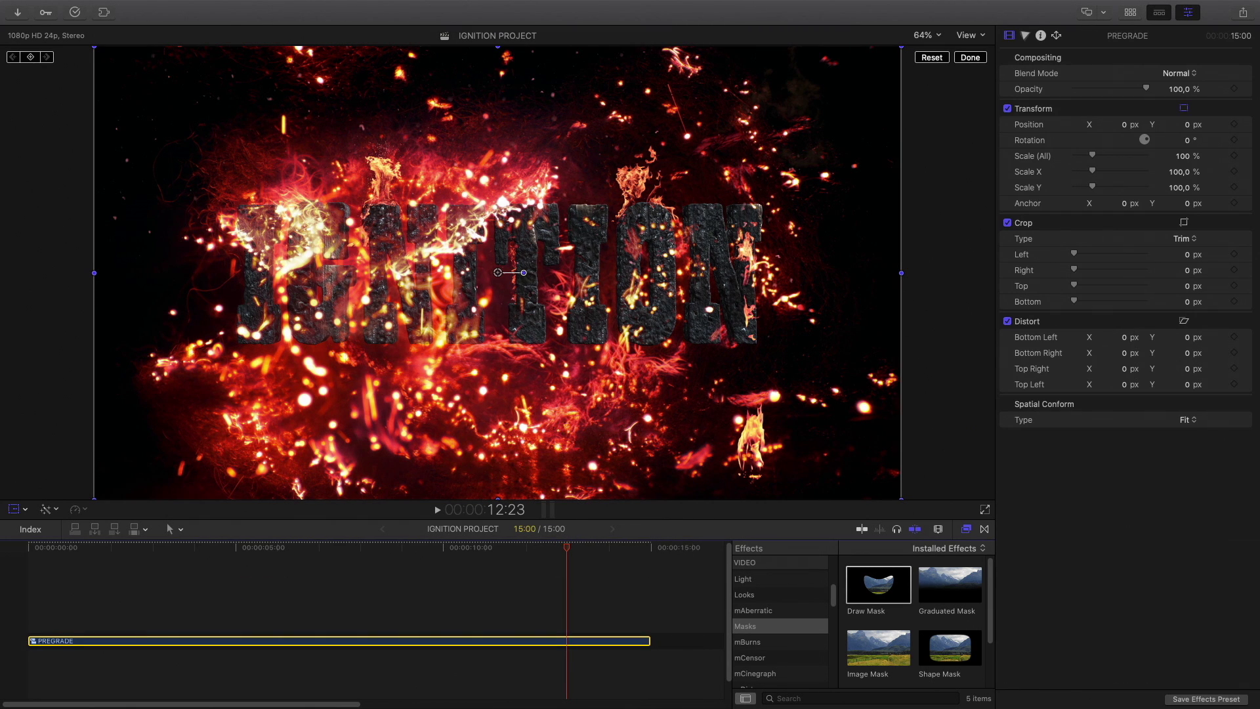
# Apply mFilmLook to PREGRADE, show filmstrip thumbnails, and park on frame 7:10 showing the title
pyautogui.scroll(-3, 780, 623)
pyautogui.click(753, 593)
pyautogui.moveTo(878, 584); pyautogui.dragTo(601, 650)
pyautogui.click(938, 528)
pyautogui.click(925, 394)
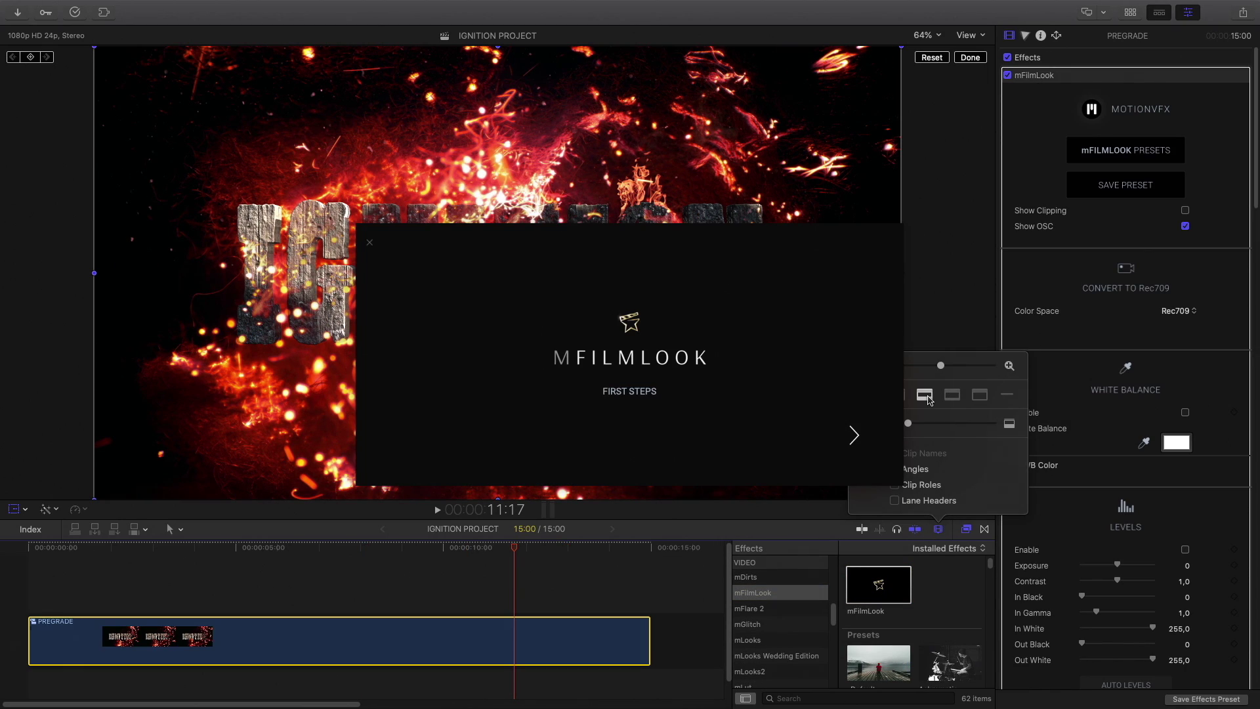
pyautogui.click(370, 242)
pyautogui.click(825, 542)
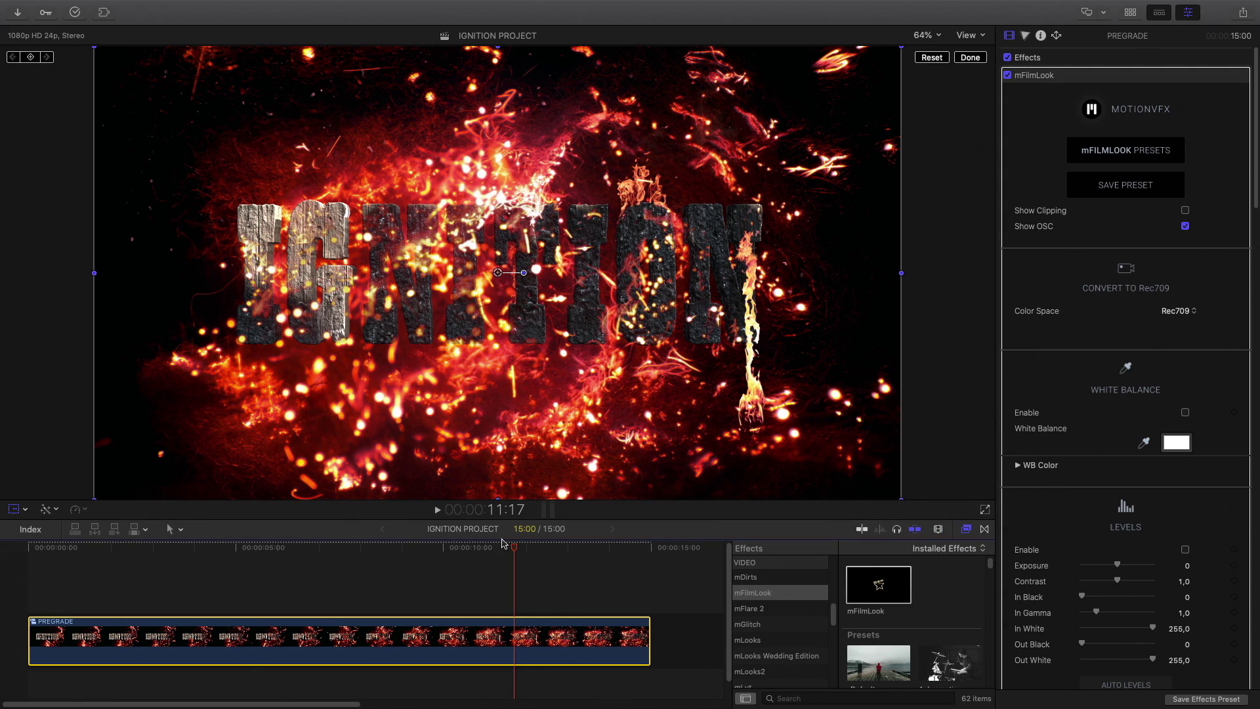
pyautogui.click(225, 547)
pyautogui.click(337, 547)
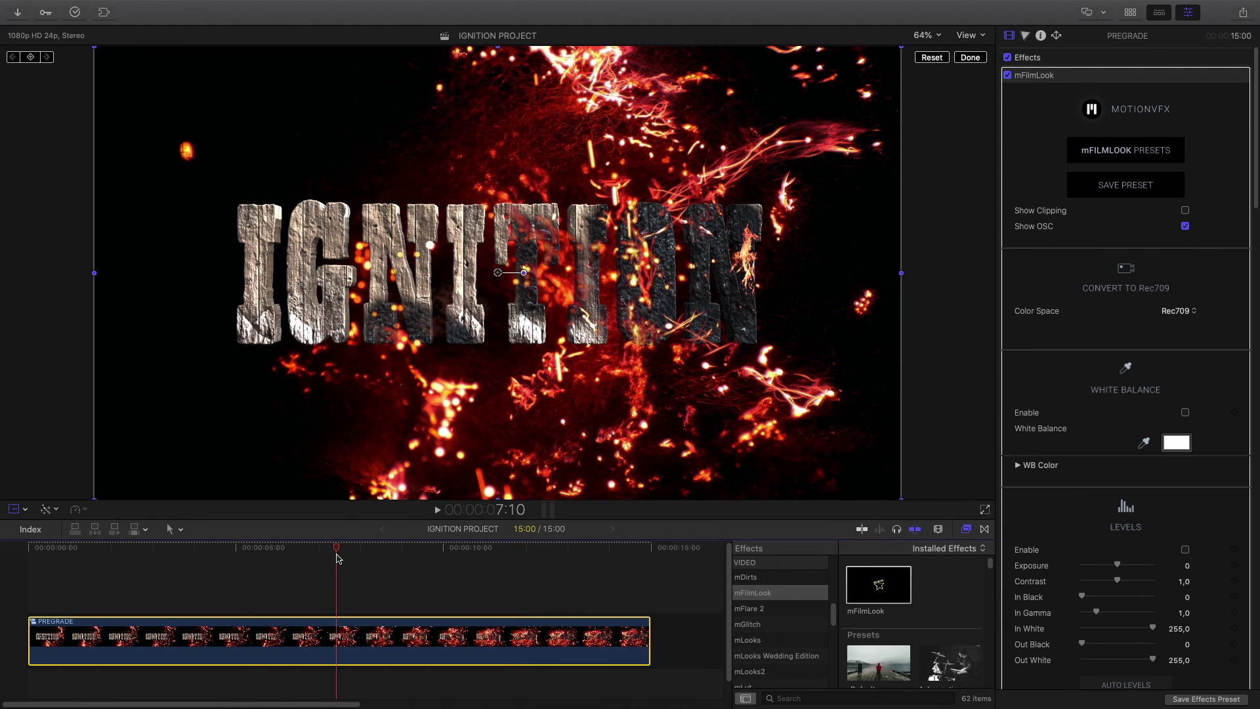
# Preview the Balmy, Bedim, Boulevard and Dazzled mFilmLook presets, then apply Jaunt
pyautogui.click(1111, 155)
pyautogui.moveTo(1027, 233); pyautogui.dragTo(912, 377)
pyautogui.scroll(-2, 808, 473)
pyautogui.click(798, 474)
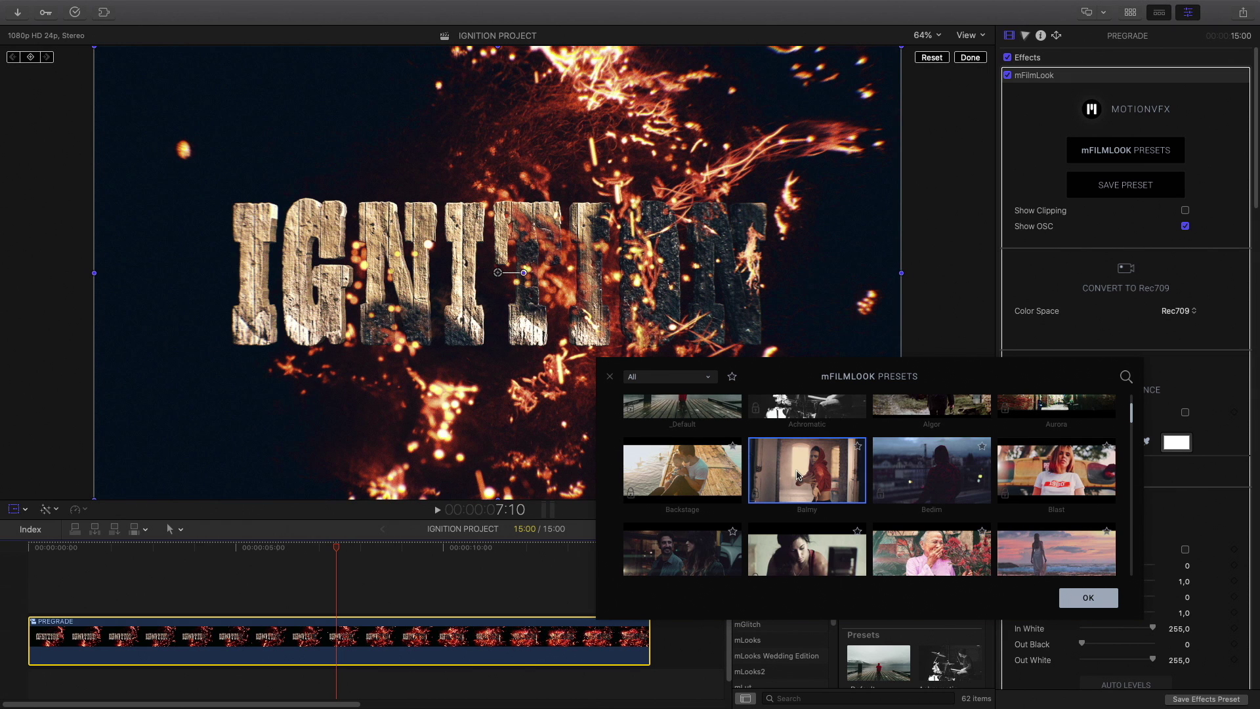
pyautogui.click(928, 488)
pyautogui.scroll(-2, 928, 487)
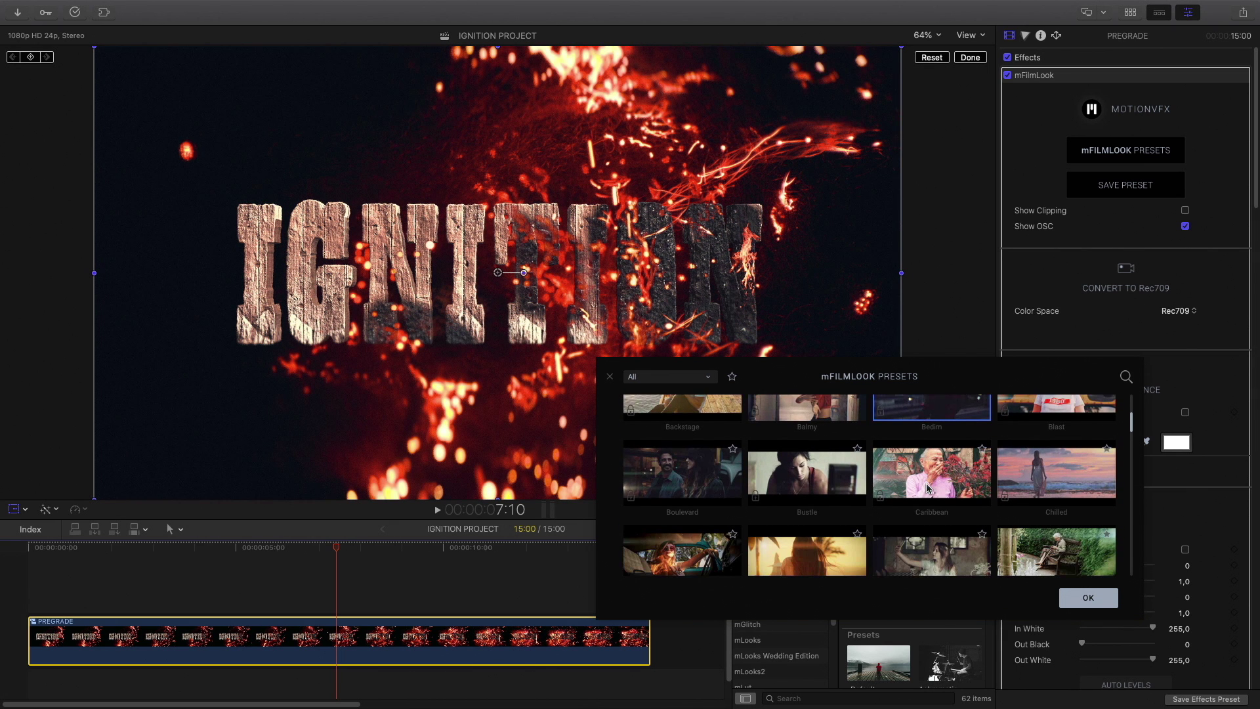
pyautogui.click(672, 476)
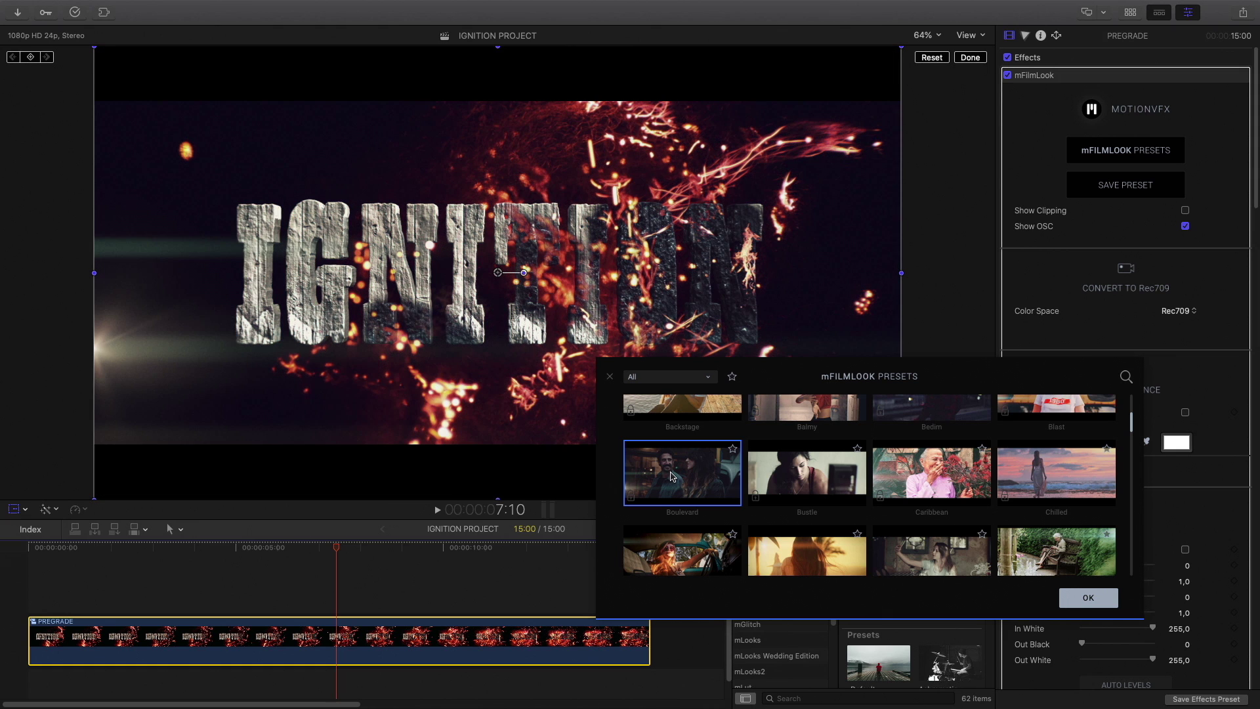
pyautogui.scroll(-2, 672, 476)
pyautogui.scroll(-1, 672, 476)
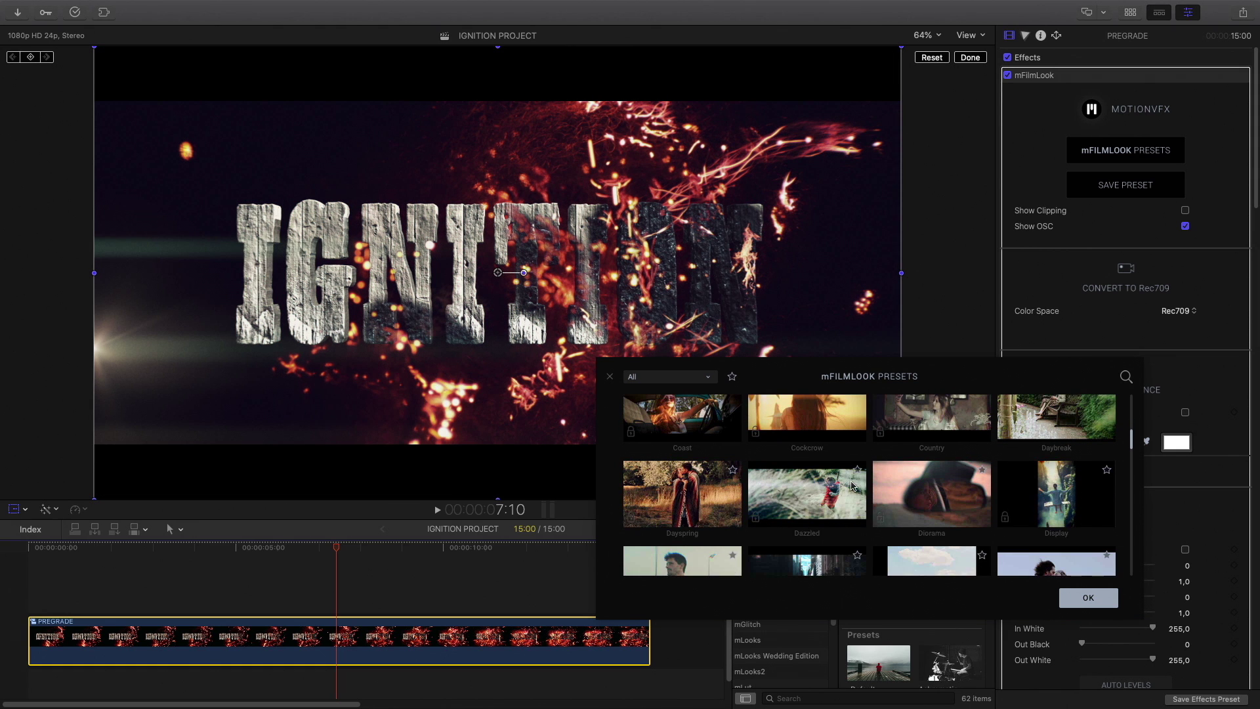
pyautogui.click(818, 496)
pyautogui.scroll(-7, 722, 459)
pyautogui.click(682, 456)
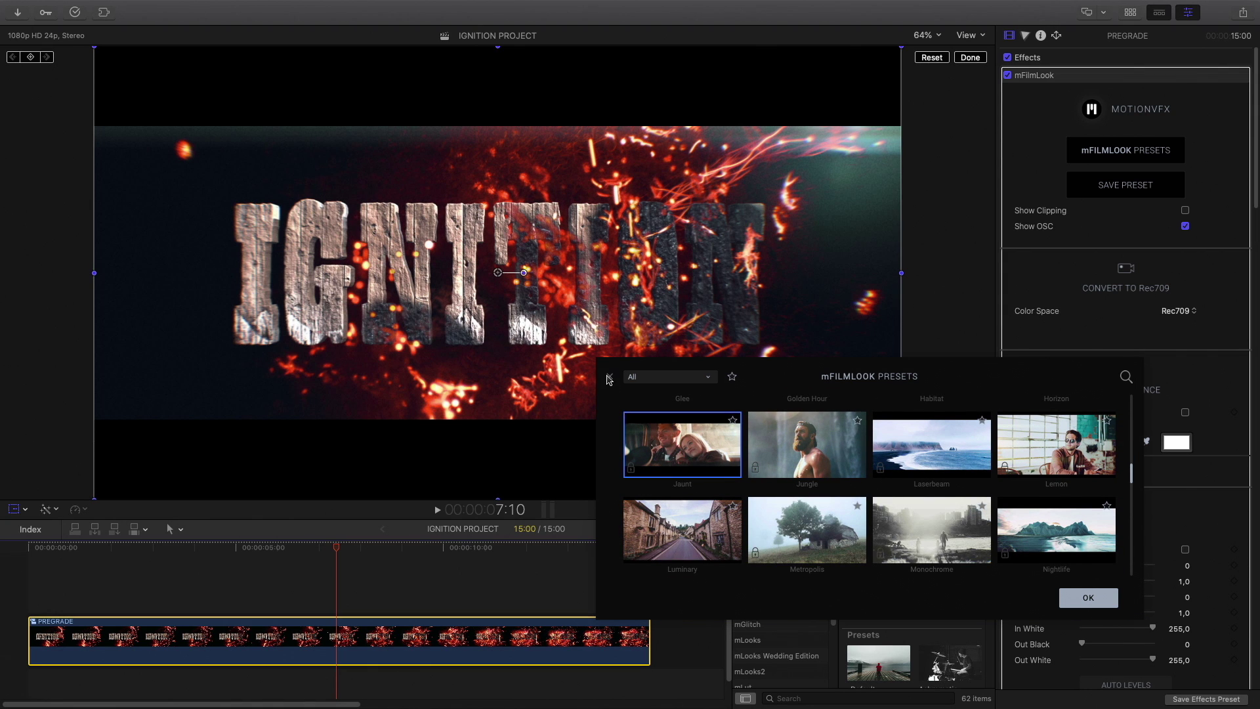
# Close the presets browser, lower Off-Screen Flare Intensity to 0,48, and return to the project start
pyautogui.click(608, 378)
pyautogui.scroll(-10, 1072, 428)
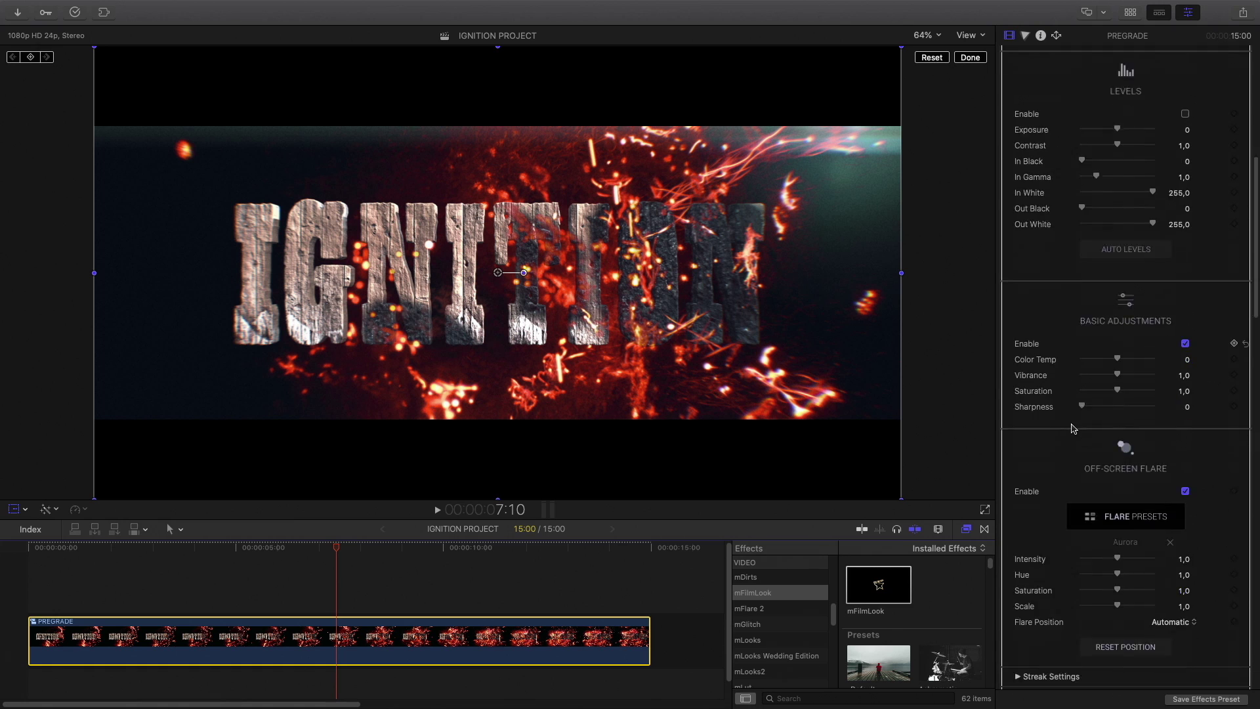
pyautogui.scroll(-1, 1073, 428)
pyautogui.moveTo(1117, 494); pyautogui.dragTo(1098, 498)
pyautogui.moveTo(336, 549); pyautogui.dragTo(21, 520)
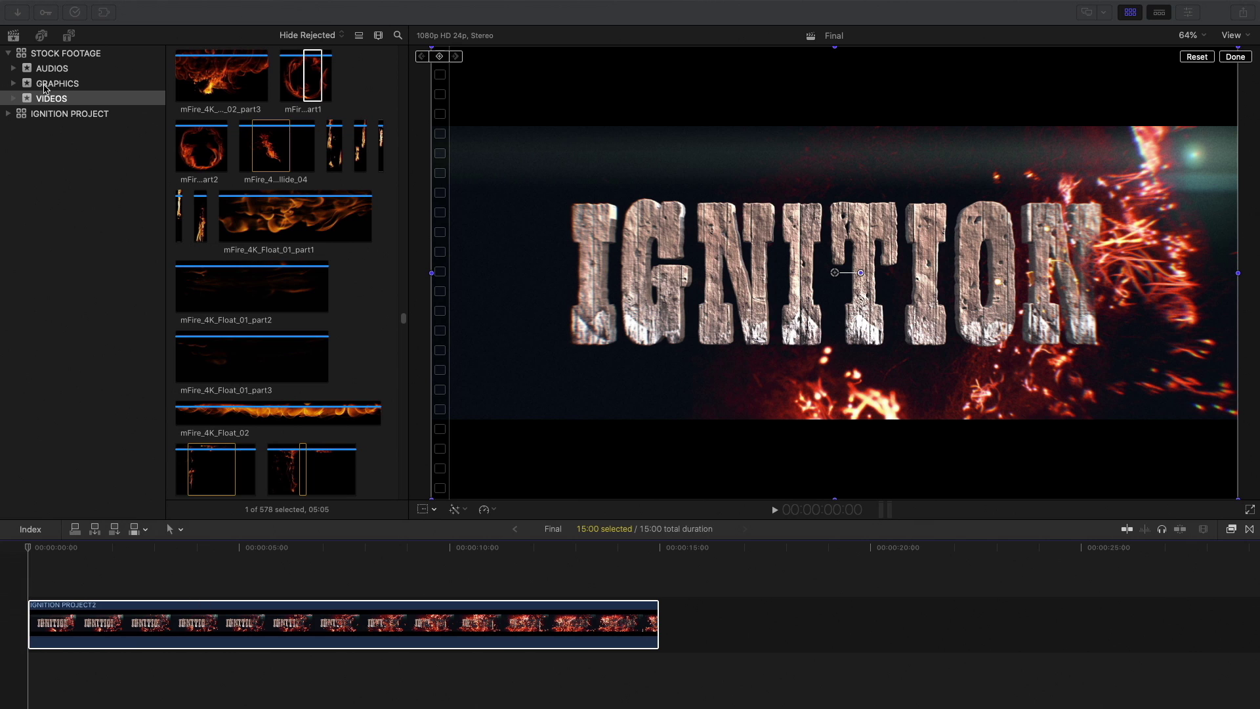
# Preview the 6015.05 and 6015.01 FIRE sounds and connect the 6015.05 fireplace sound under the project
pyautogui.click(13, 68)
pyautogui.click(49, 144)
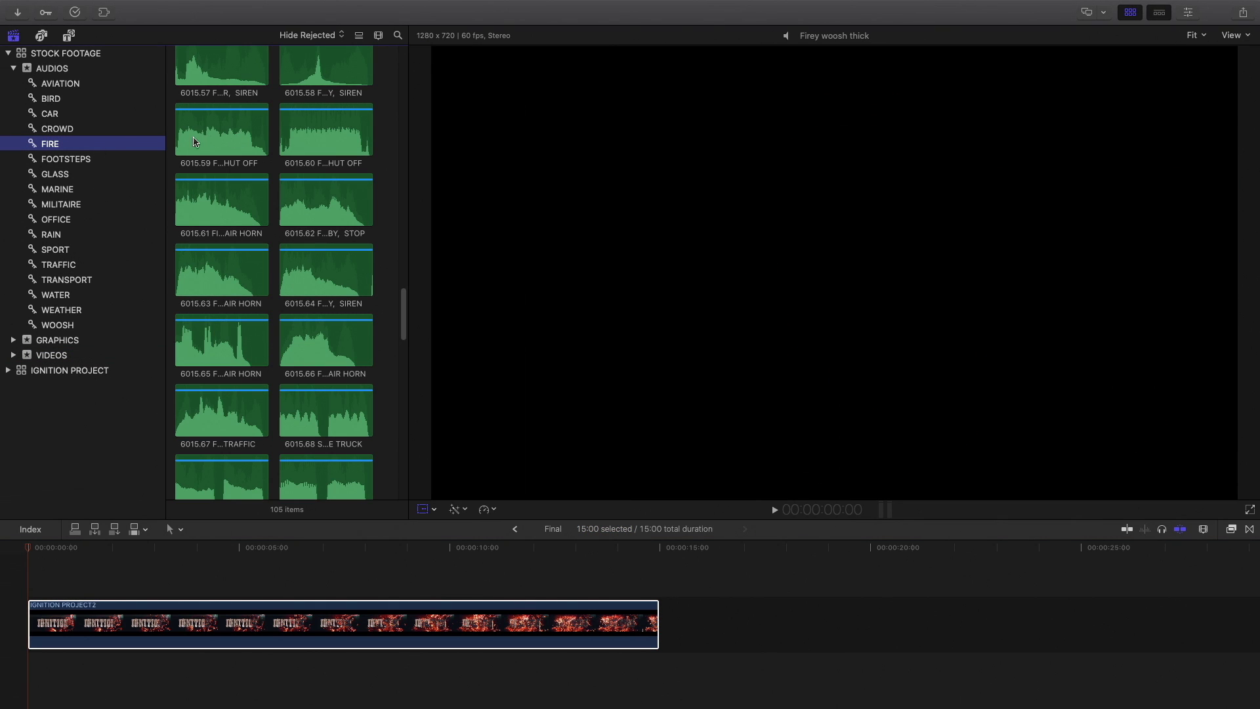
pyautogui.scroll(15, 189, 143)
pyautogui.click(185, 237)
pyautogui.press('space')
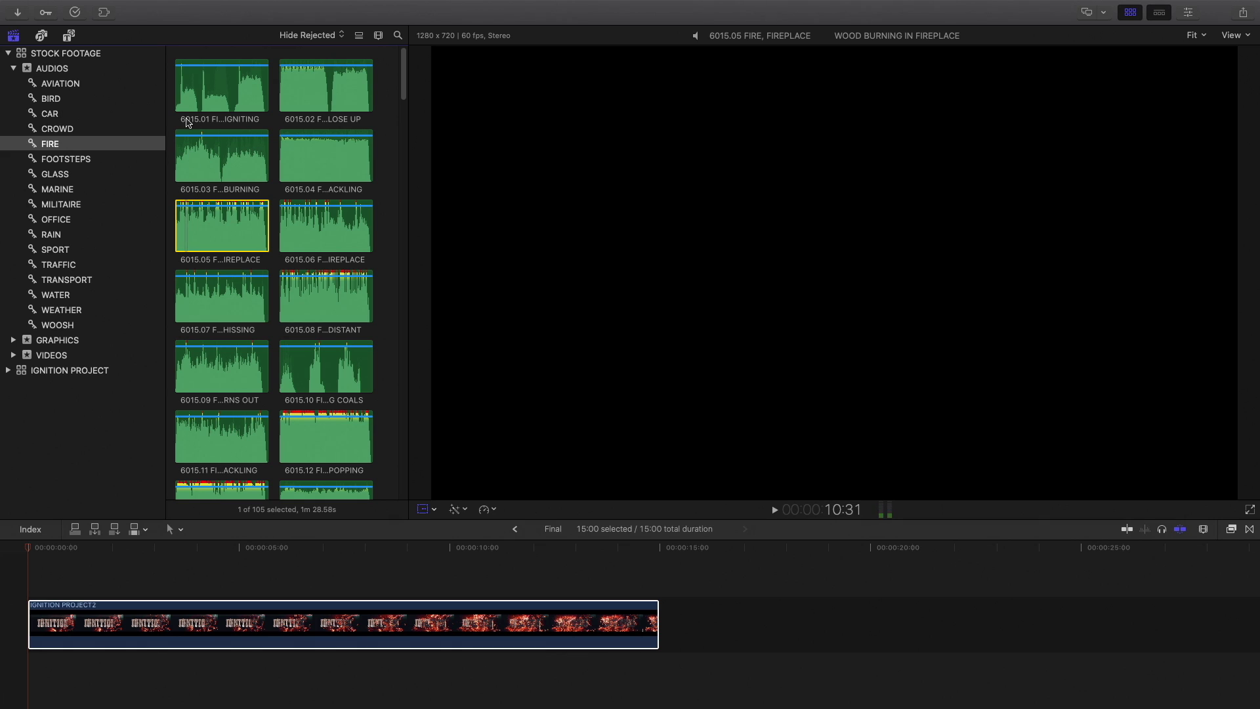
pyautogui.click(179, 102)
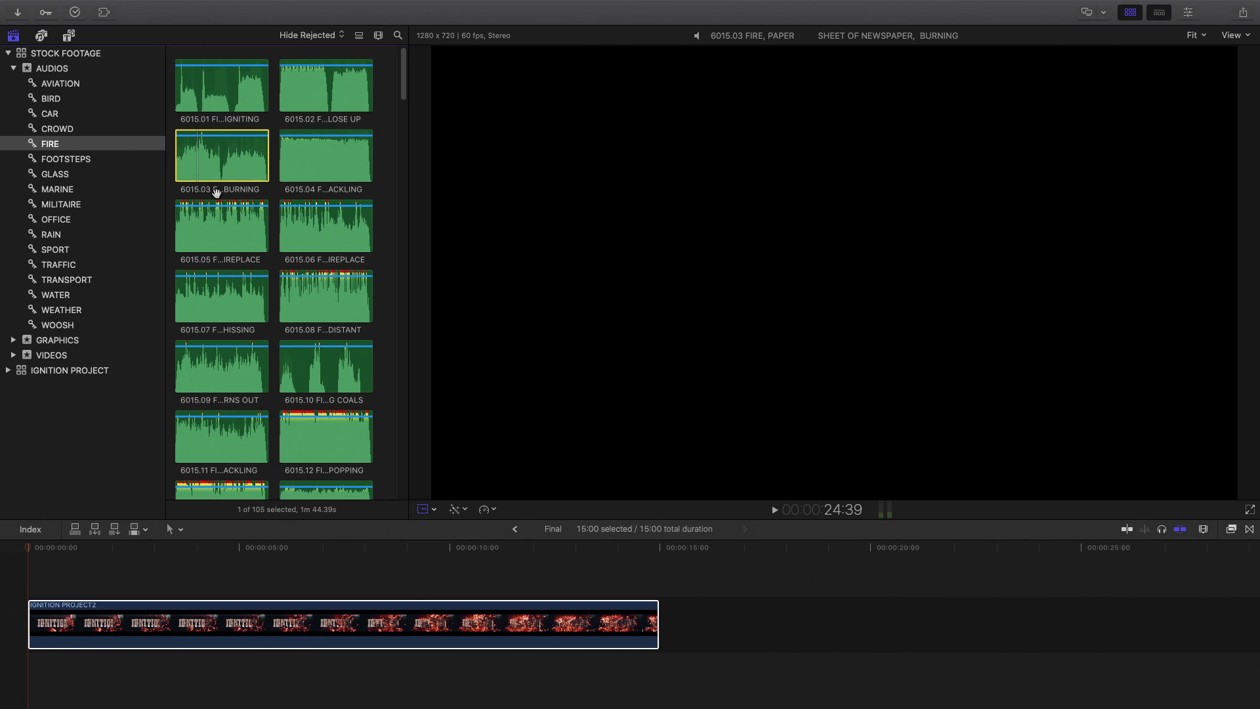
pyautogui.click(217, 242)
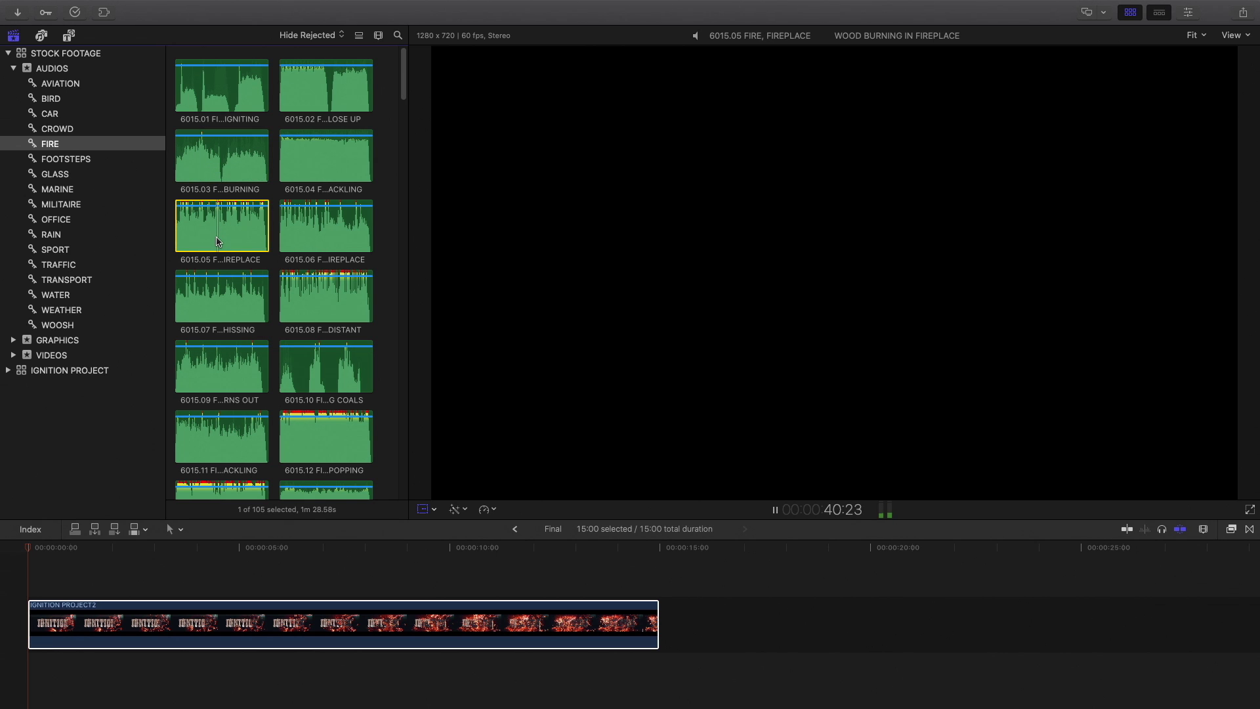
pyautogui.press('q')
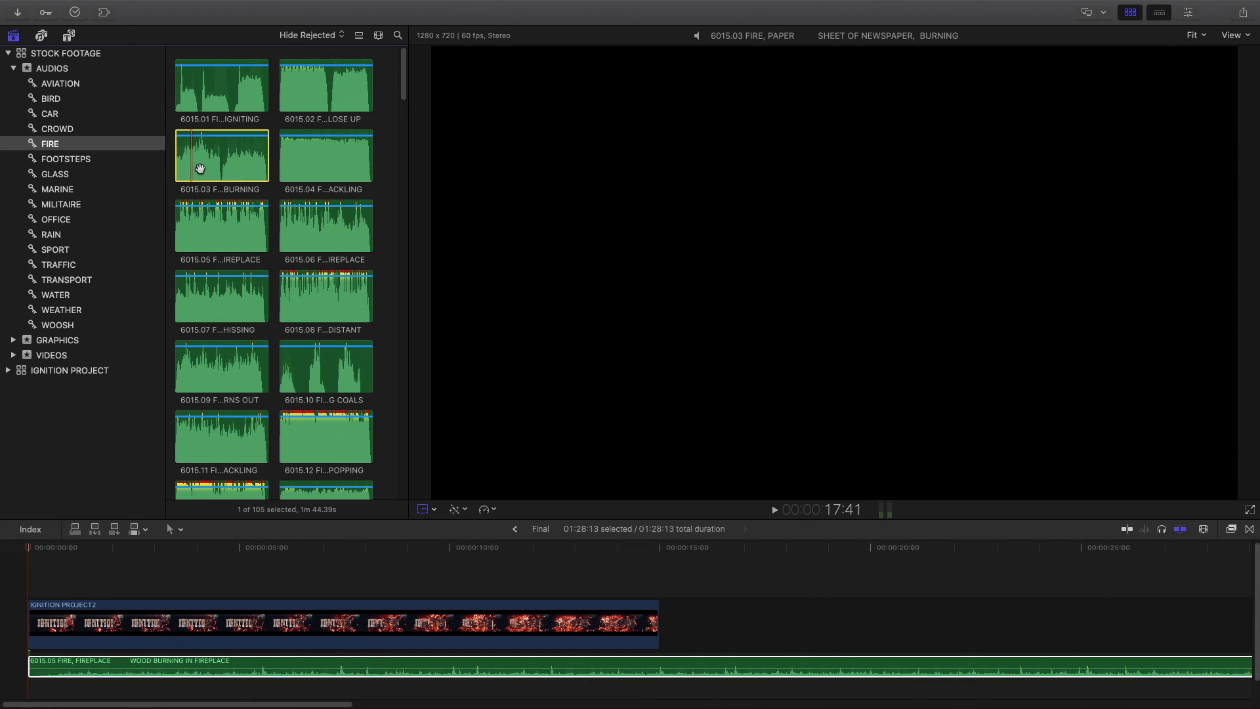
# Layer the burning-newspaper sound into the timeline and play the project from the start
pyautogui.moveTo(455, 342); pyautogui.dragTo(660, 624)
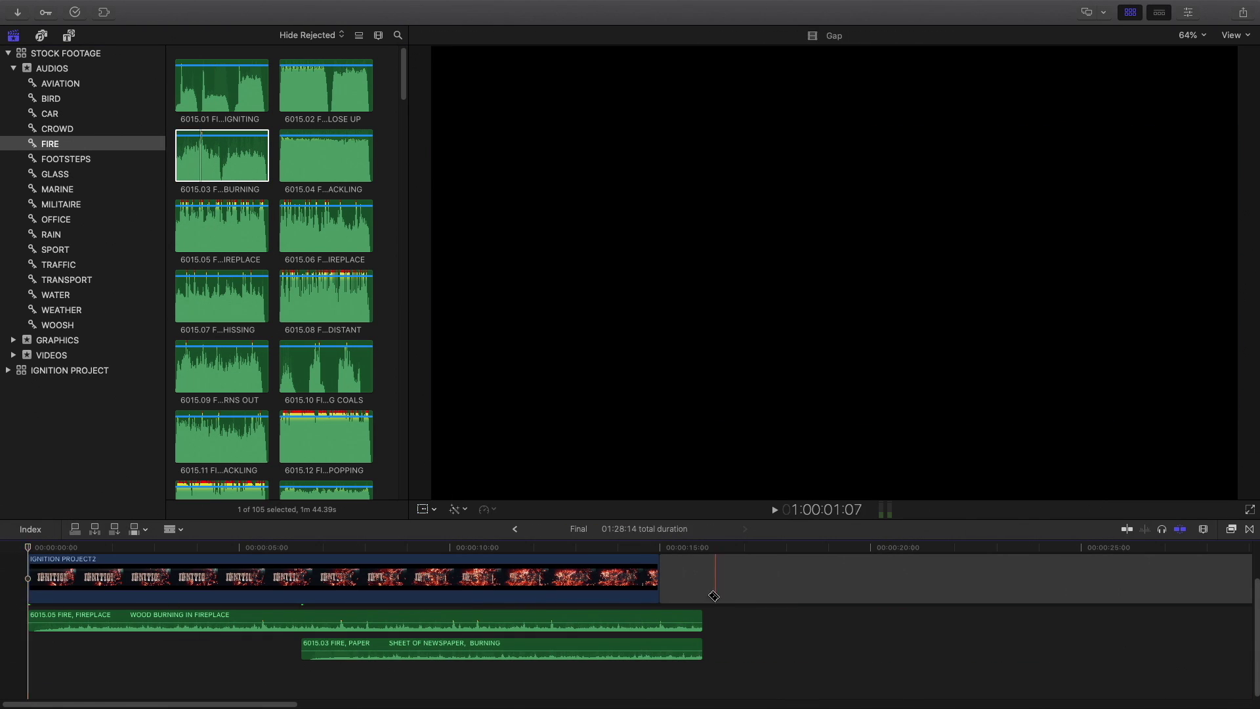
pyautogui.click(210, 547)
pyautogui.press('Home')
pyautogui.press('space')
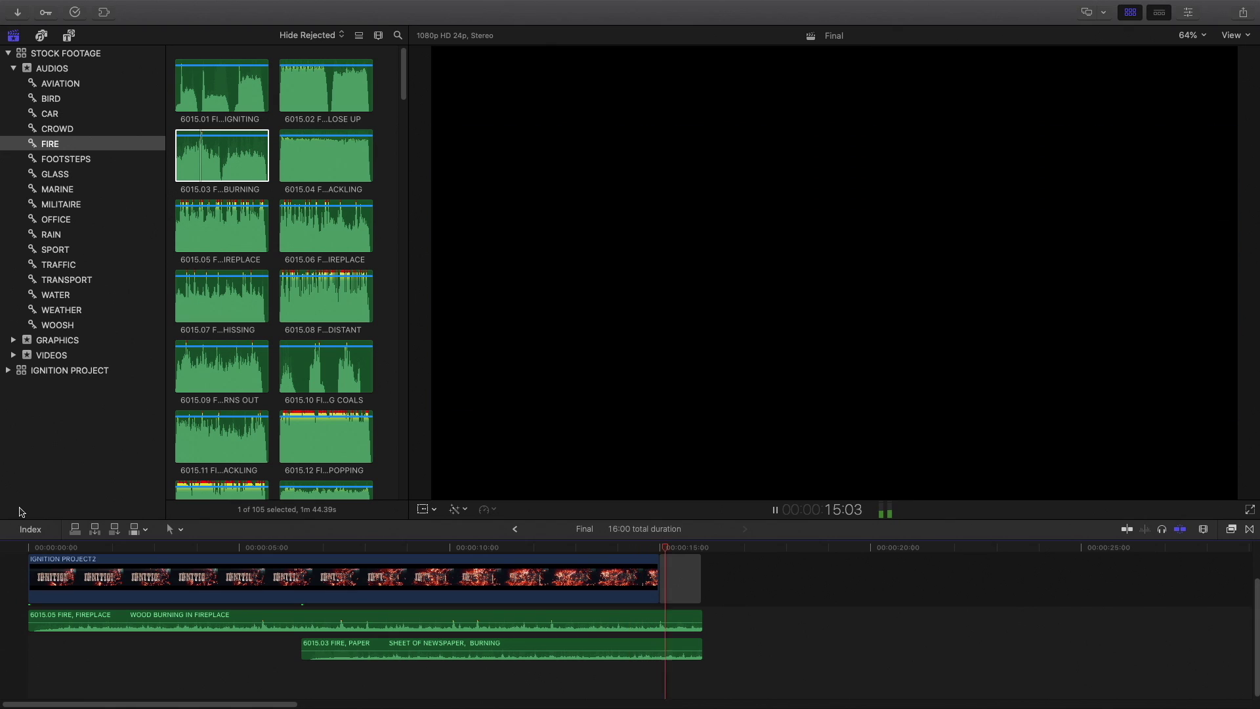
# Add the 6015.08 distant fireplace sound, remove its extra copy, and play the sequence
pyautogui.click(316, 298)
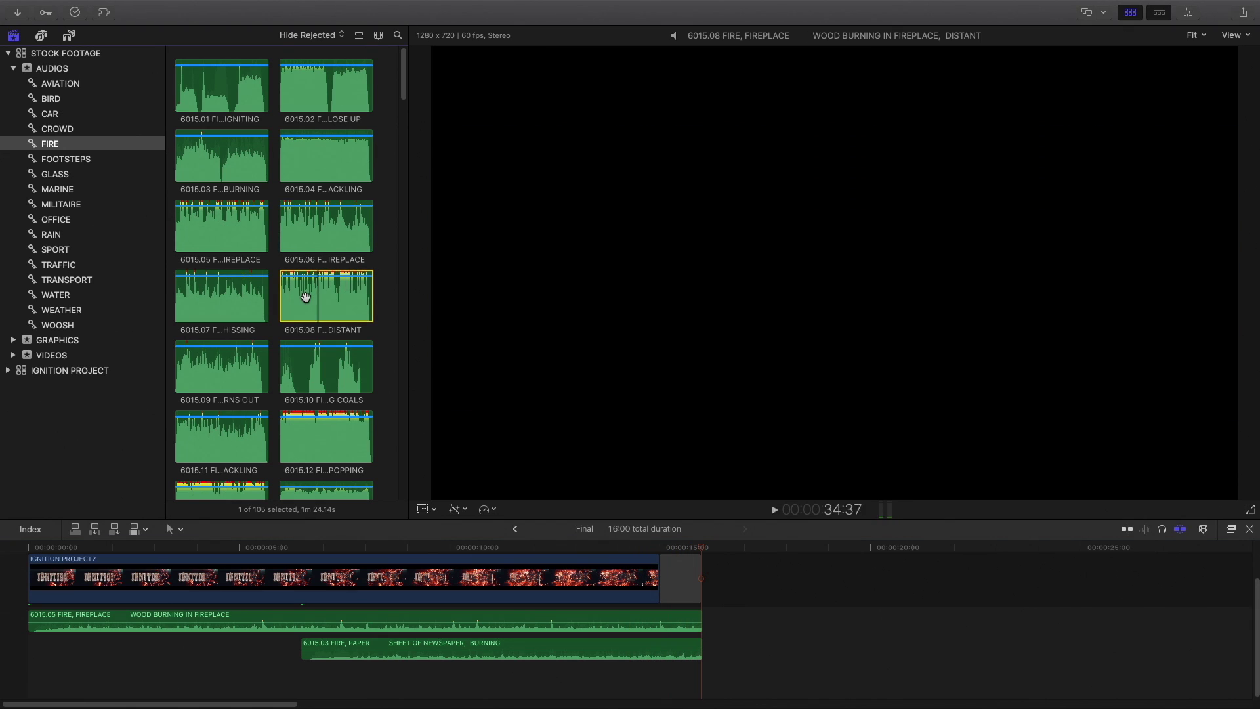
pyautogui.moveTo(306, 296); pyautogui.dragTo(216, 676)
pyautogui.press('e')
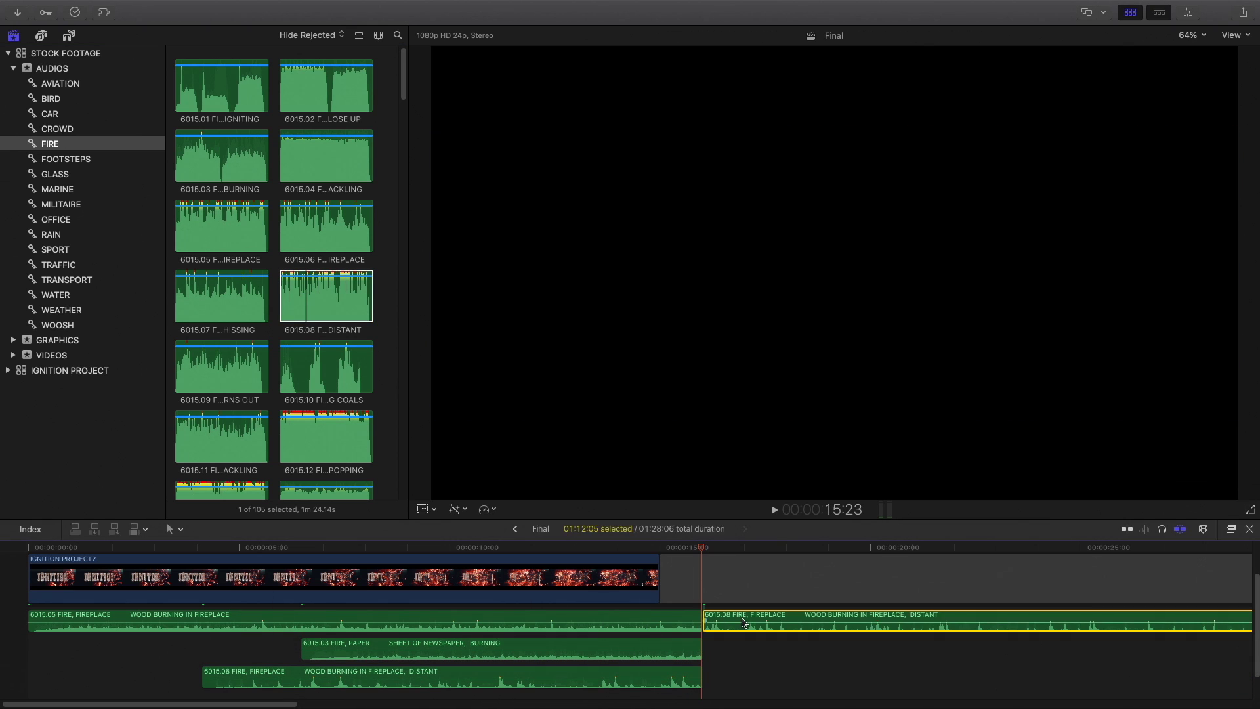
pyautogui.moveTo(744, 622); pyautogui.dragTo(738, 586)
pyautogui.press('space')
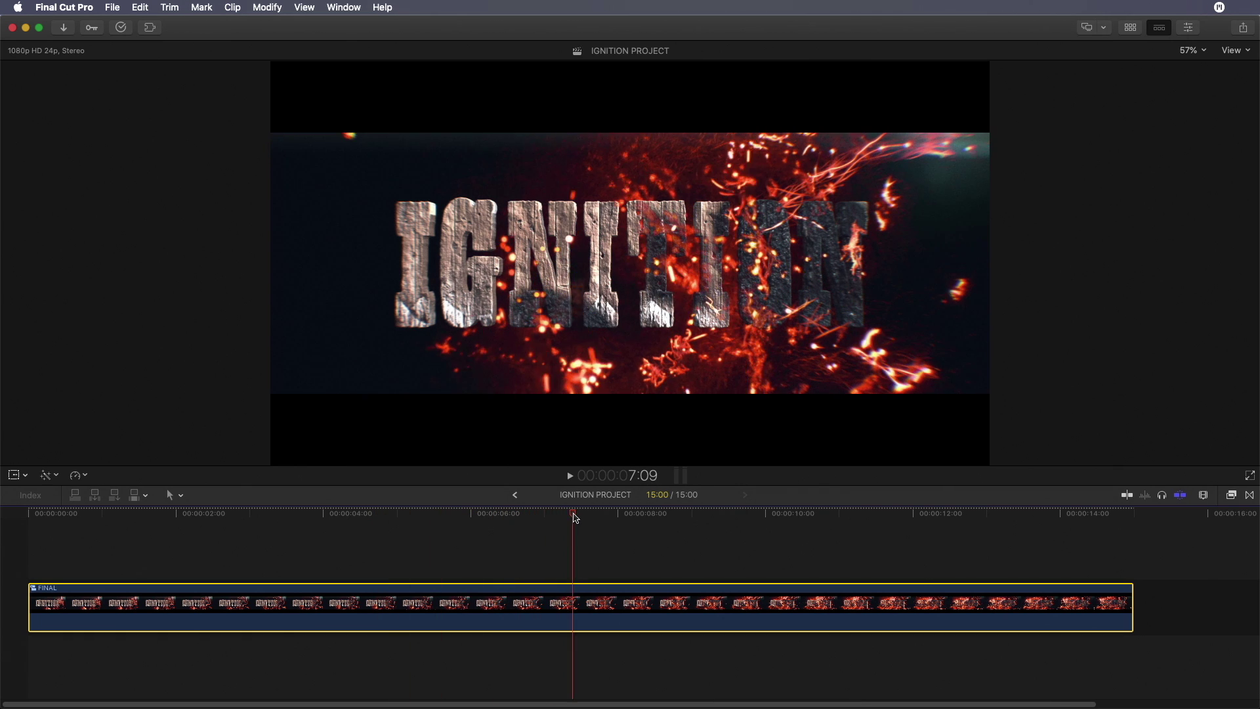
# Scrub to around 8:08 and bring back the library browser with the compound clips
pyautogui.moveTo(575, 518); pyautogui.dragTo(645, 526)
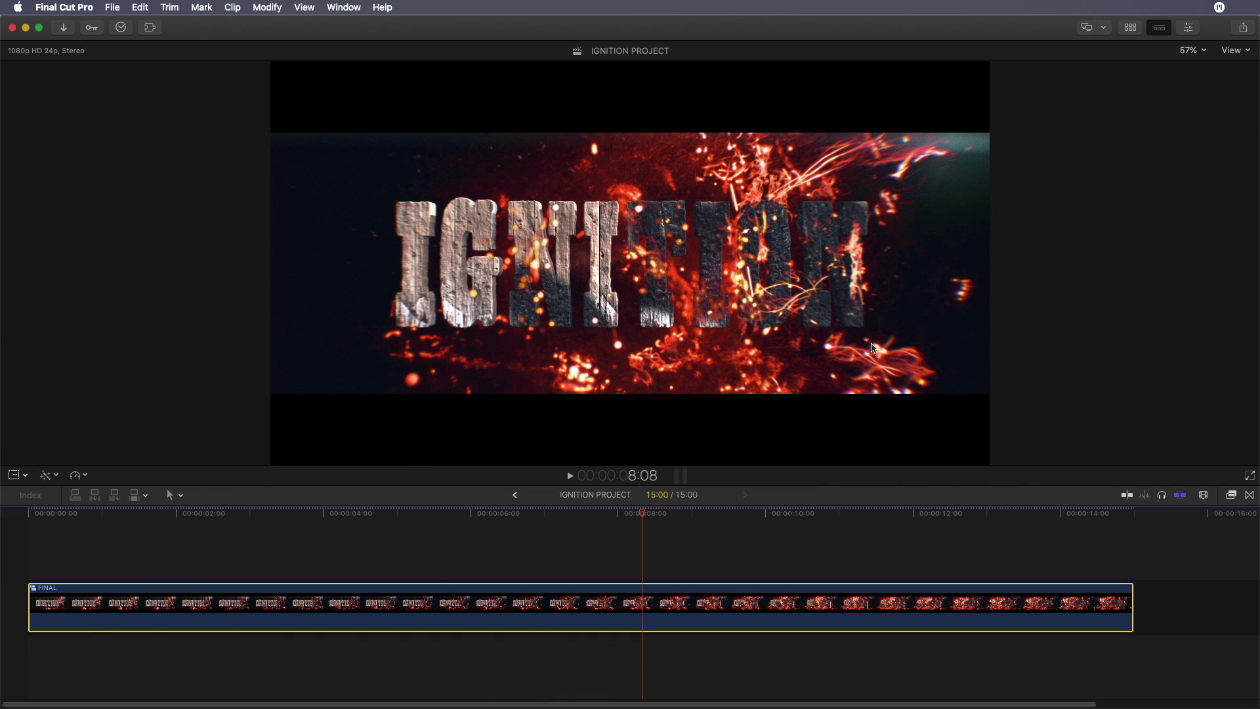
pyautogui.click(1133, 31)
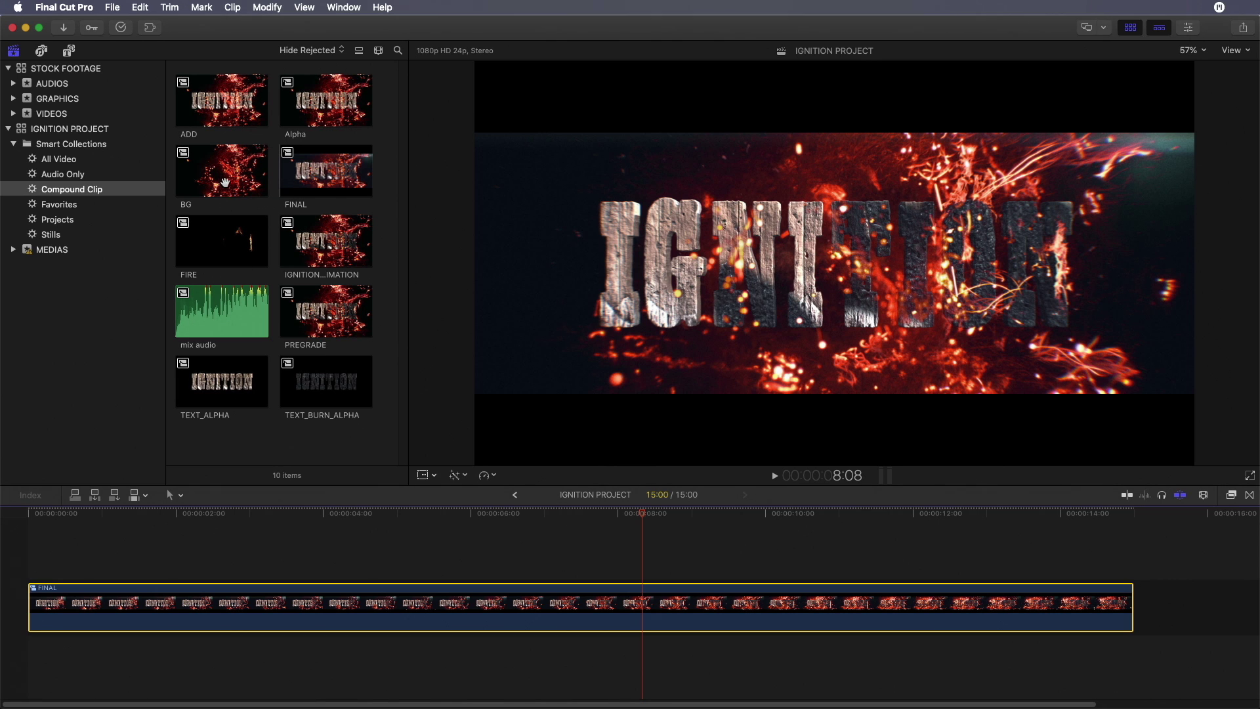
# Open the BG compound clip and add the mBackground Combustion 12 sparks clip above its clips
pyautogui.click(220, 166)
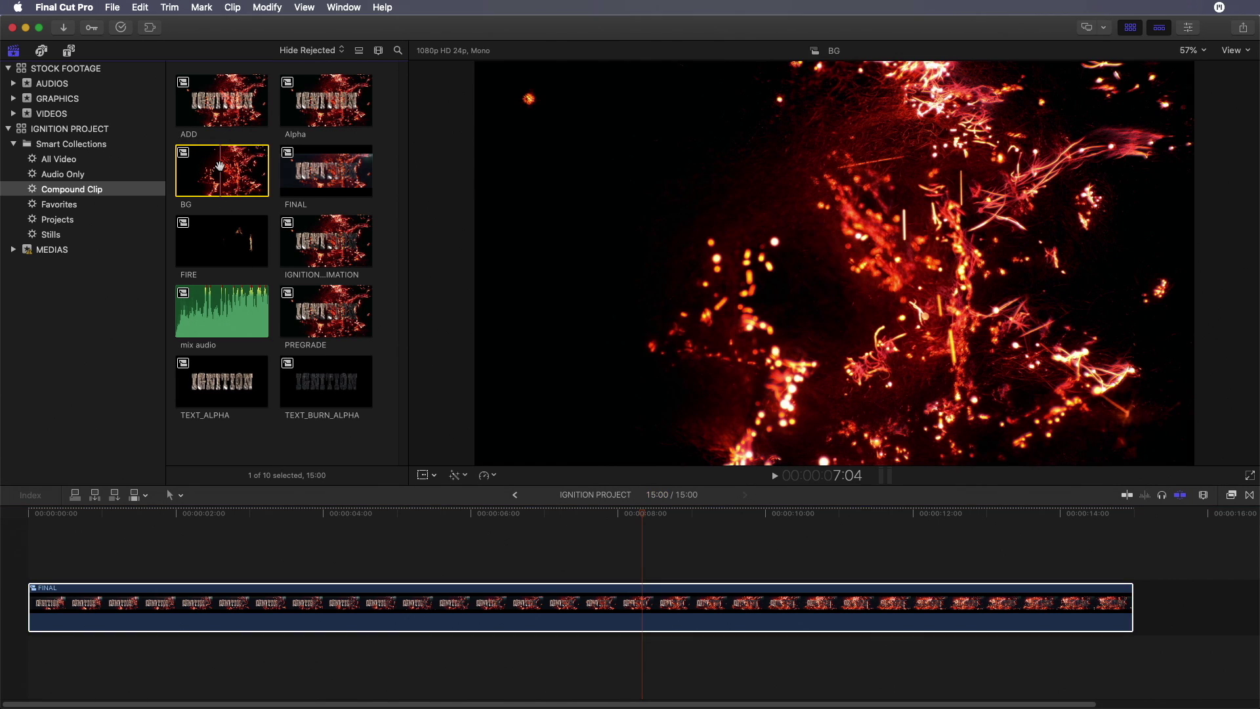
pyautogui.doubleClick(220, 166)
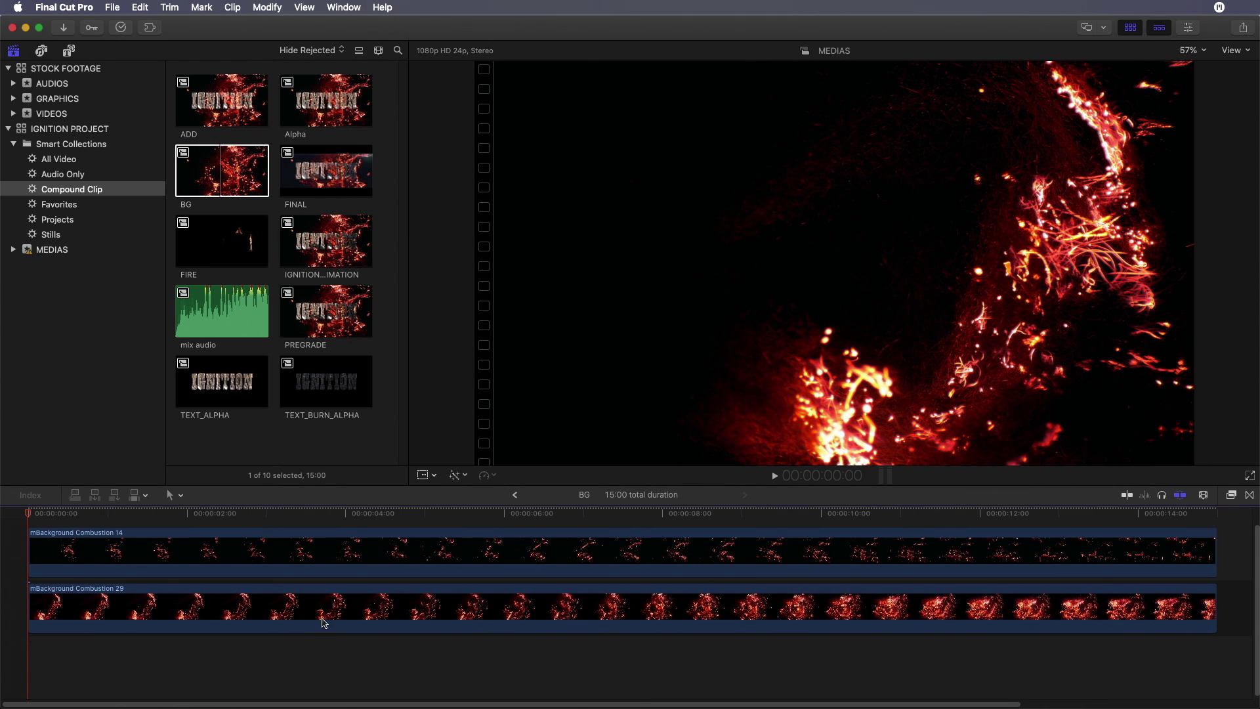
pyautogui.scroll(2, 324, 623)
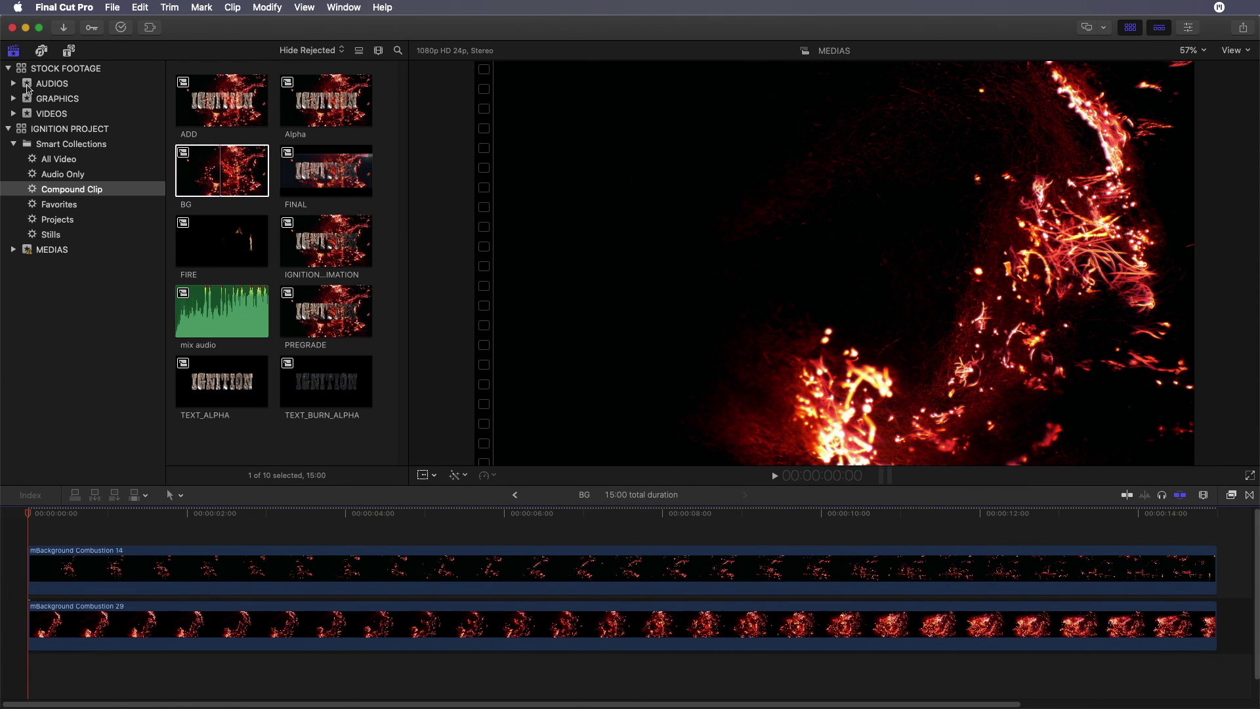
pyautogui.click(14, 113)
pyautogui.click(69, 145)
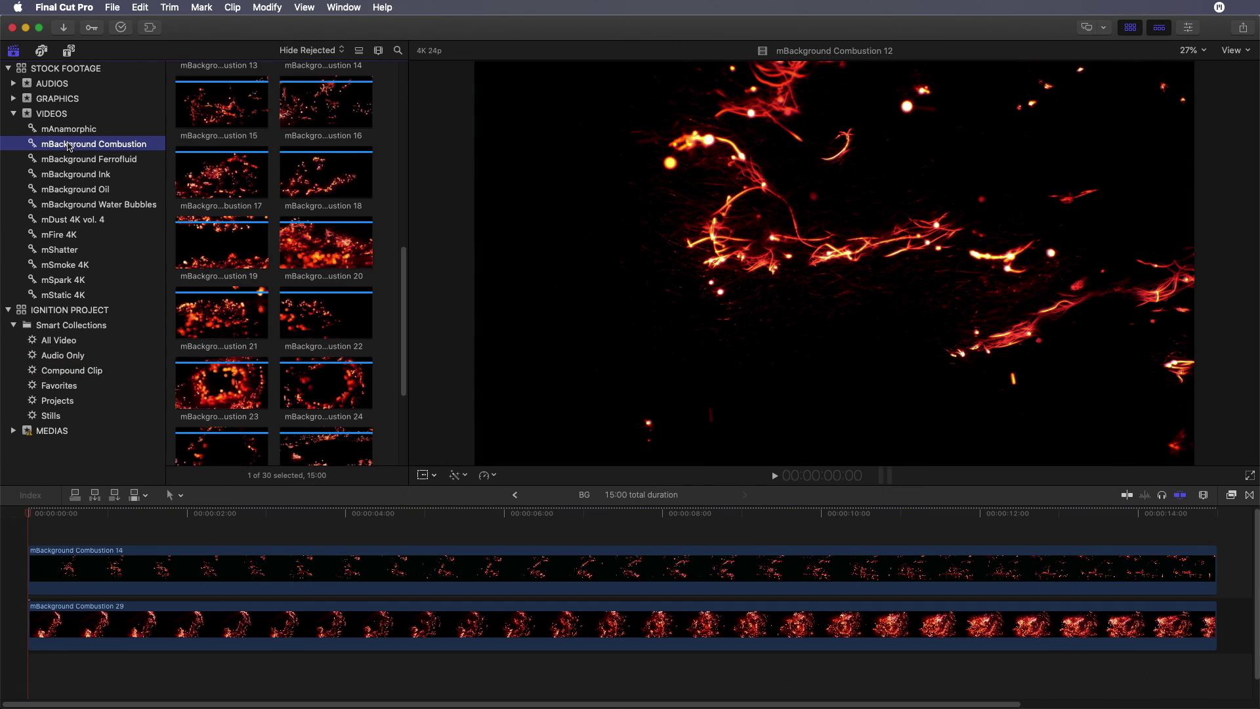
pyautogui.scroll(5, 302, 229)
pyautogui.click(317, 144)
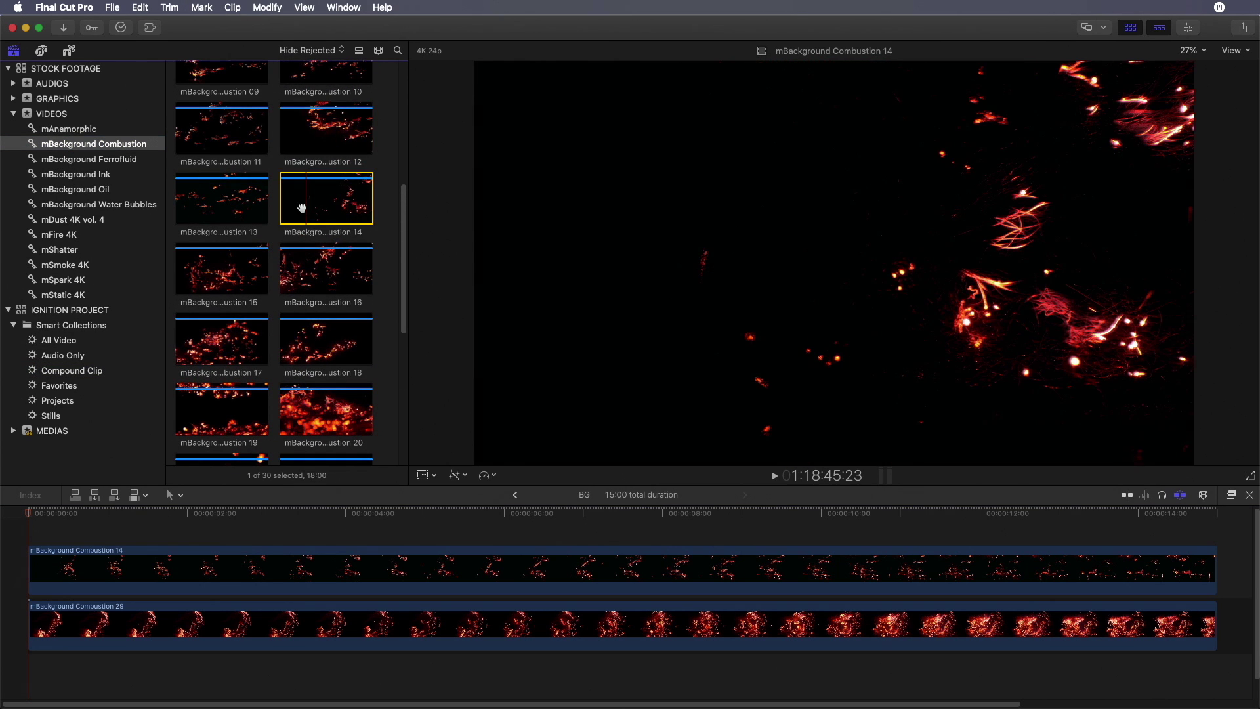
pyautogui.moveTo(317, 144); pyautogui.dragTo(35, 552)
# Disable Combustion 14 and set Combustion 12's blend mode to Add
pyautogui.click(138, 626)
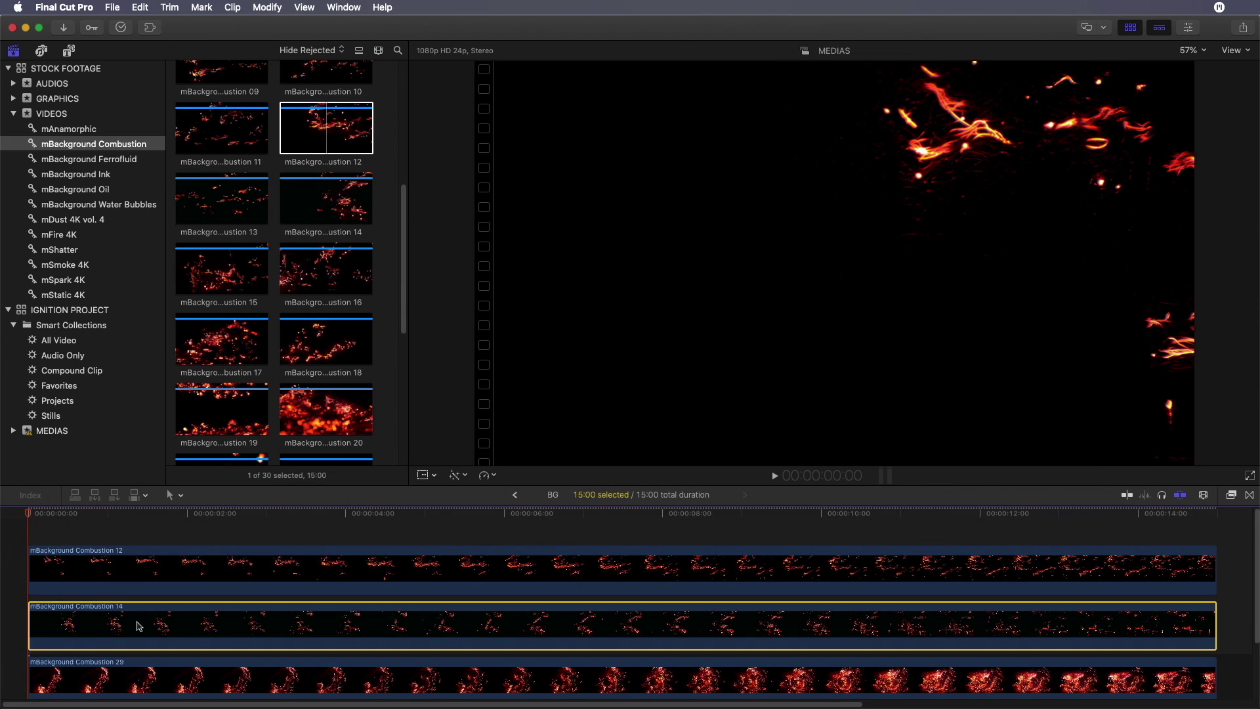
pyautogui.press('v')
pyautogui.click(294, 558)
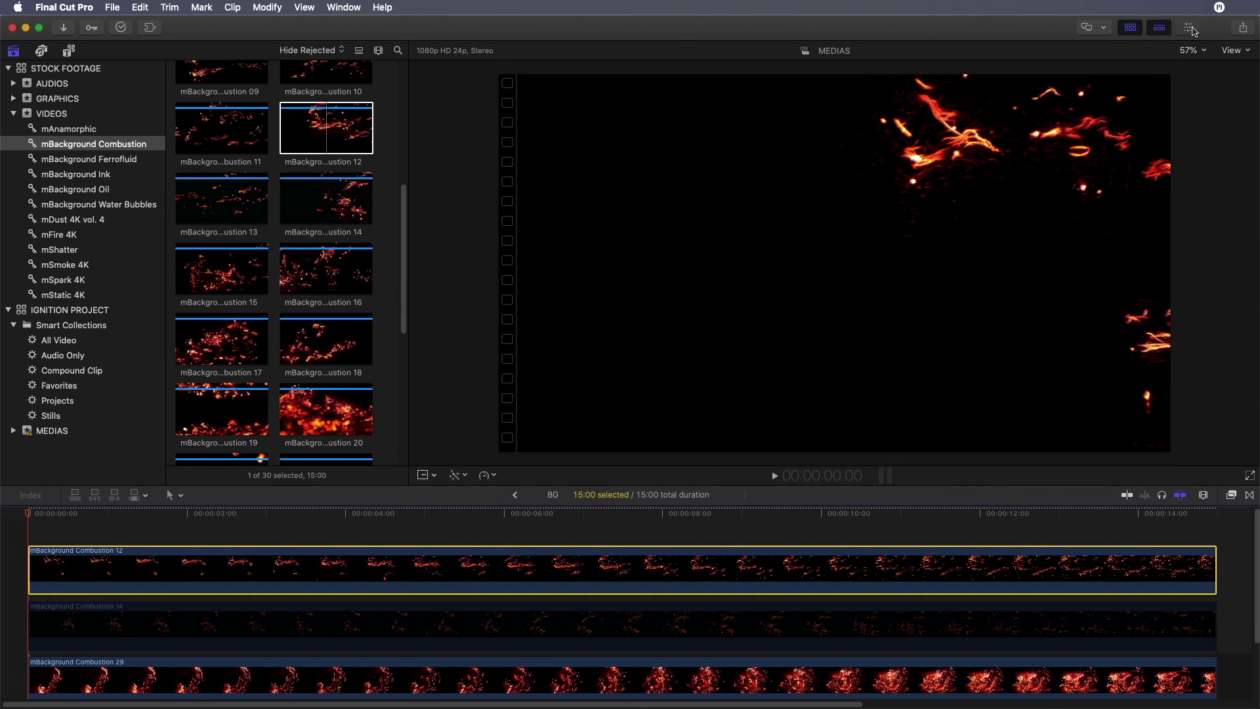
pyautogui.click(1188, 27)
pyautogui.click(1181, 88)
pyautogui.click(1186, 176)
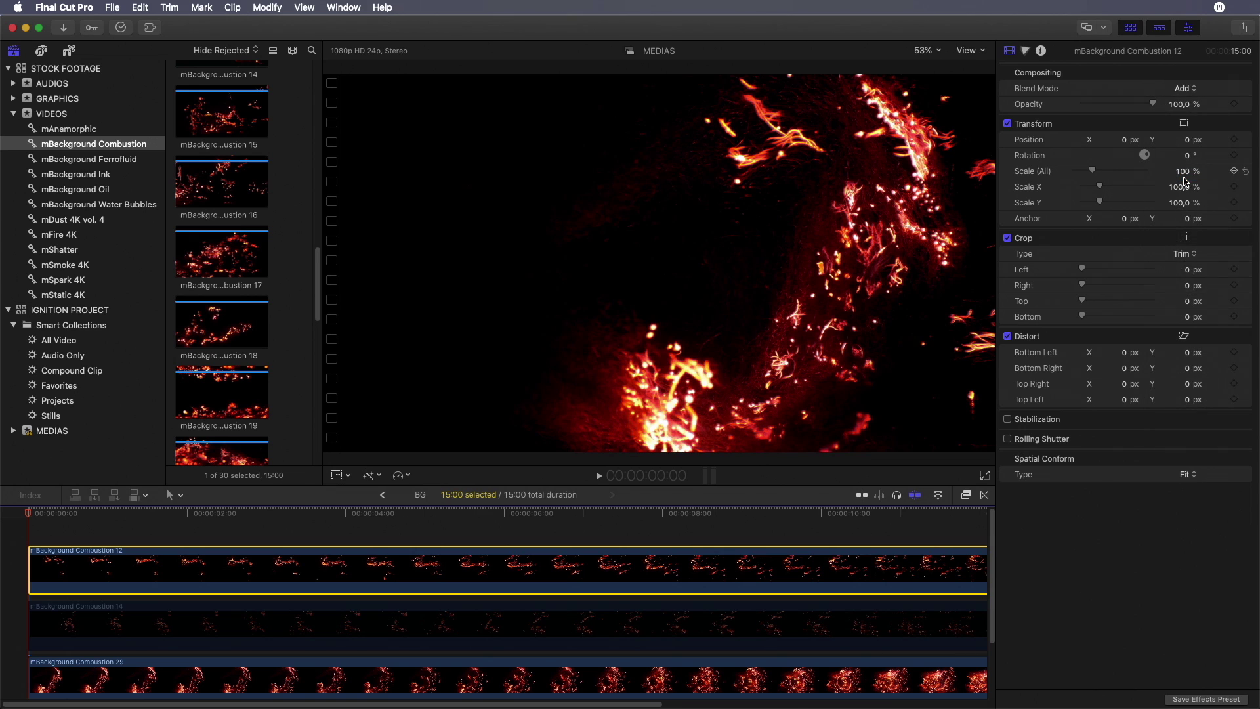
pyautogui.click(1189, 29)
# Return to IGNITION PROJECT, scrub the title to review the sparks, and collapse the stock videos folder
pyautogui.click(515, 495)
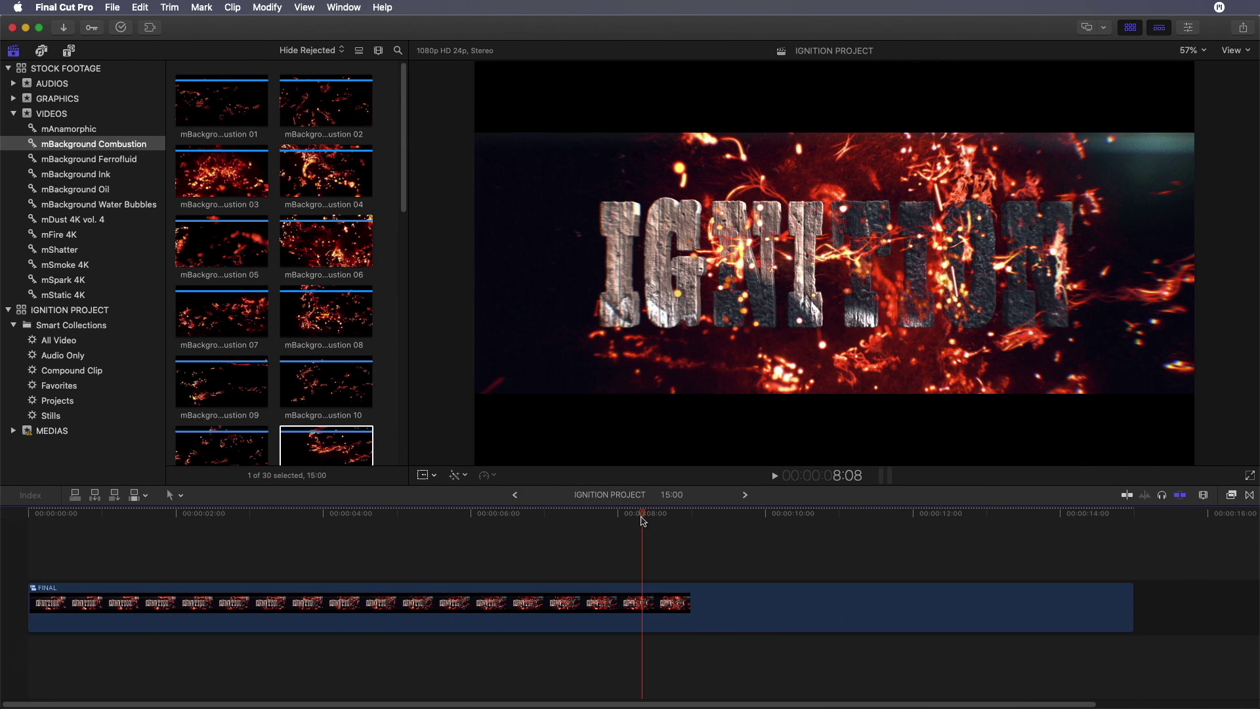
pyautogui.moveTo(642, 513); pyautogui.dragTo(380, 513)
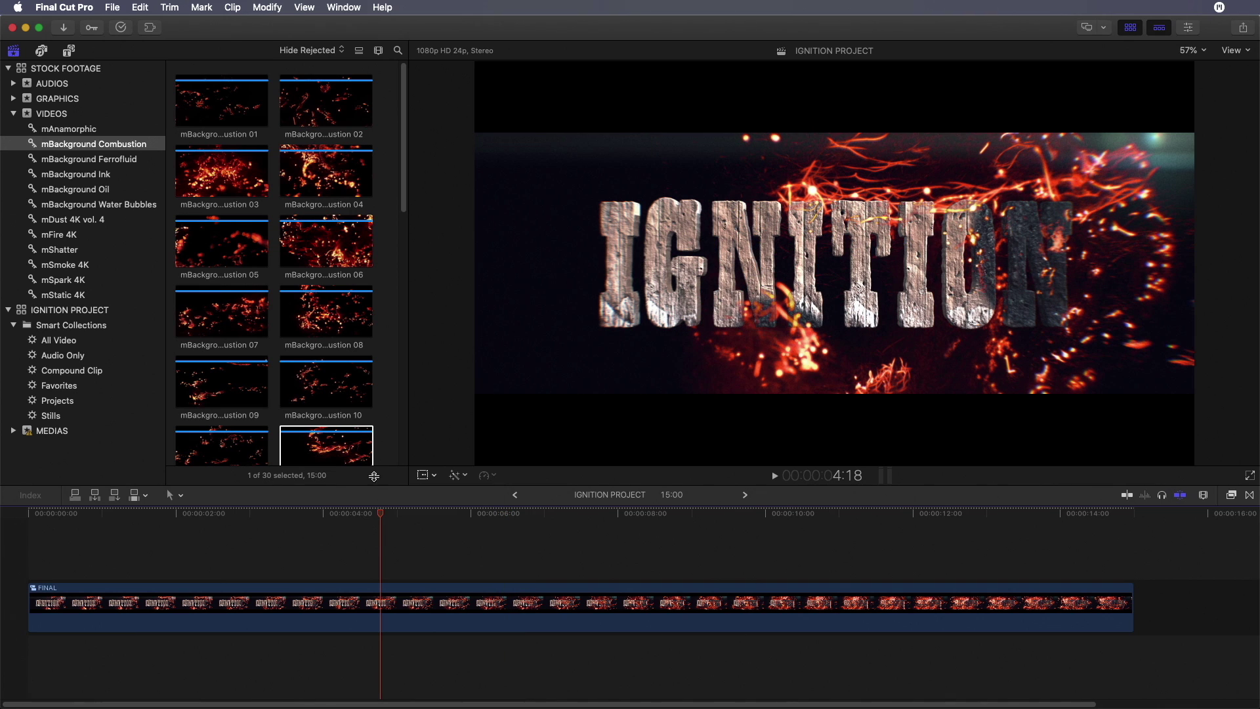
pyautogui.click(13, 114)
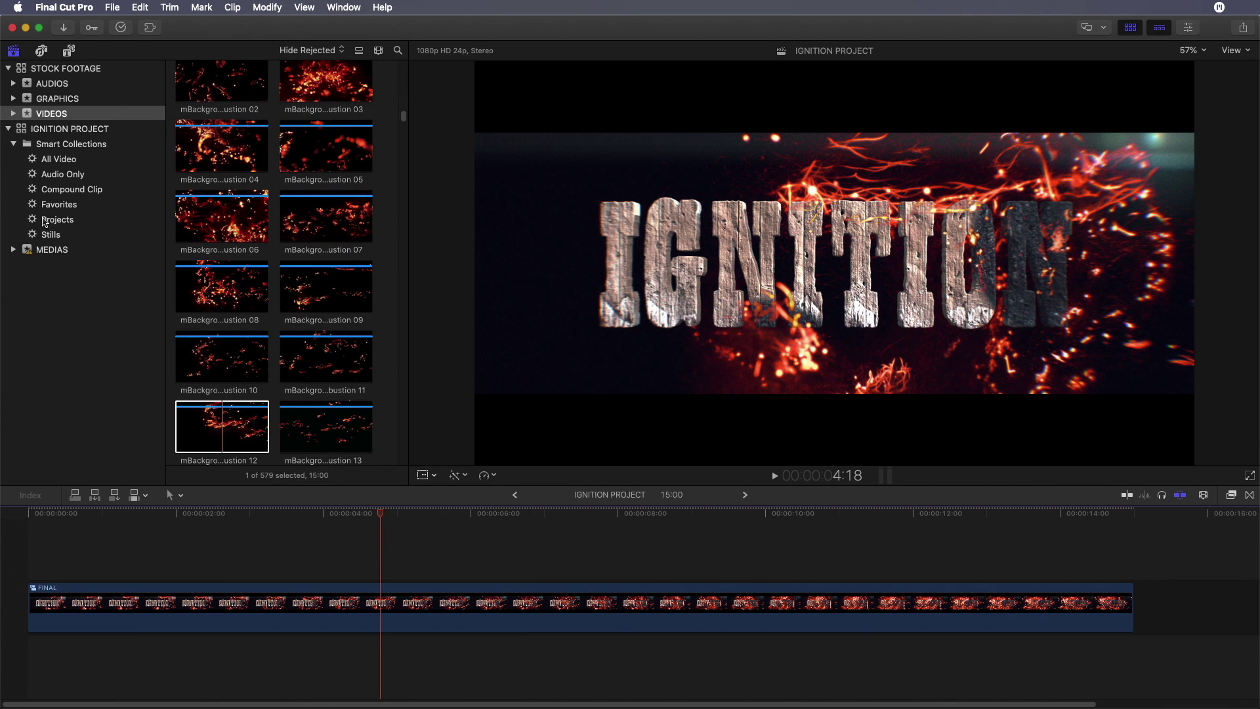
# Open TEXT_ALPHA, select the IGNITION Basic Title, and show larger timeline filmstrips
pyautogui.click(65, 189)
pyautogui.click(215, 392)
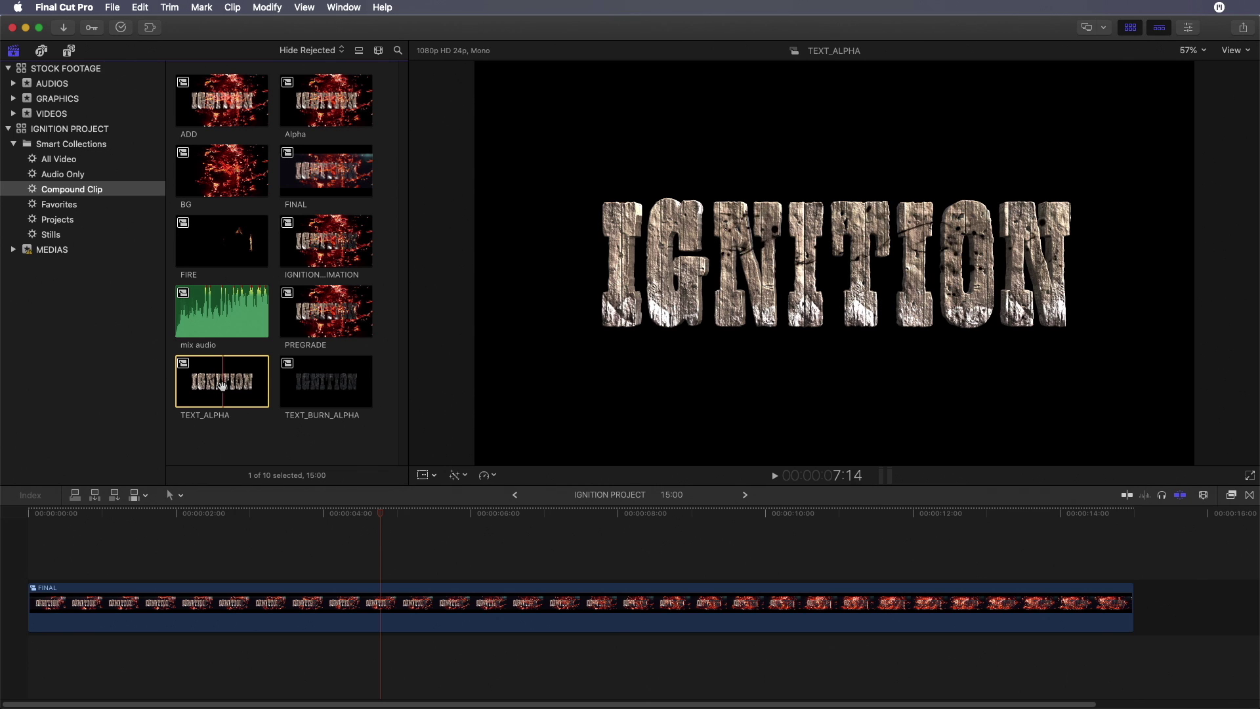
pyautogui.doubleClick(222, 386)
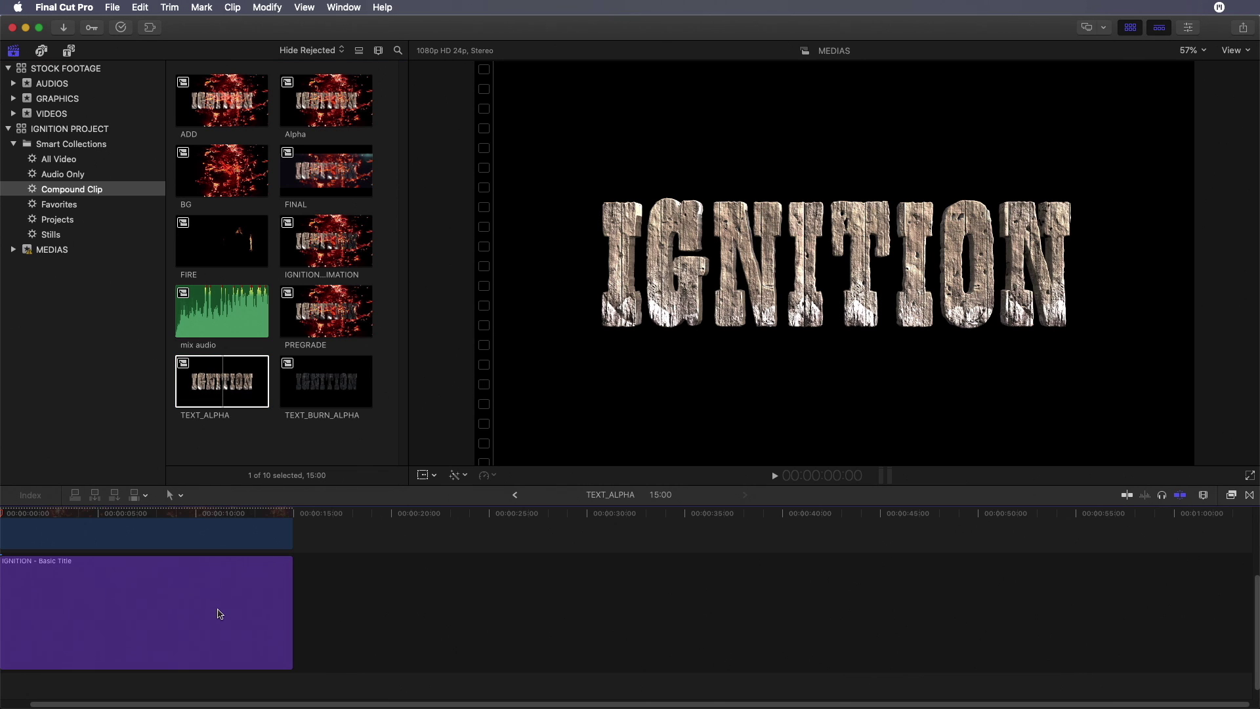
pyautogui.click(219, 614)
pyautogui.click(1203, 495)
pyautogui.click(1193, 580)
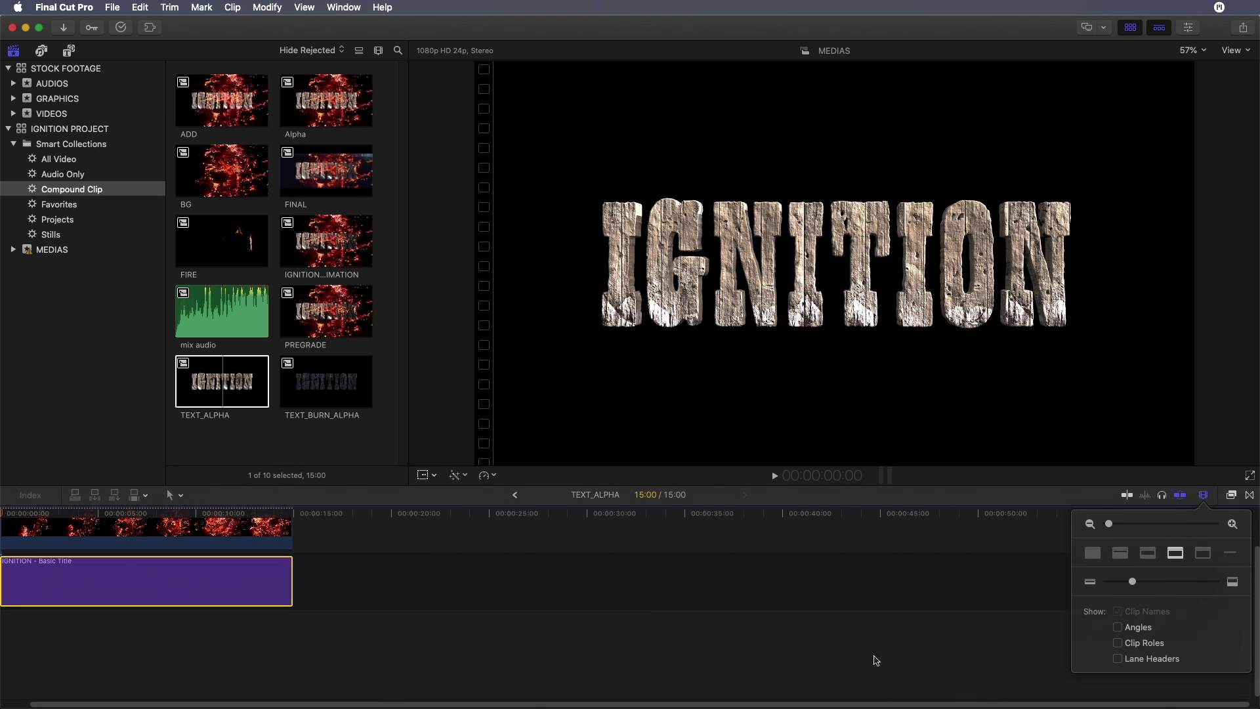
pyautogui.click(1203, 495)
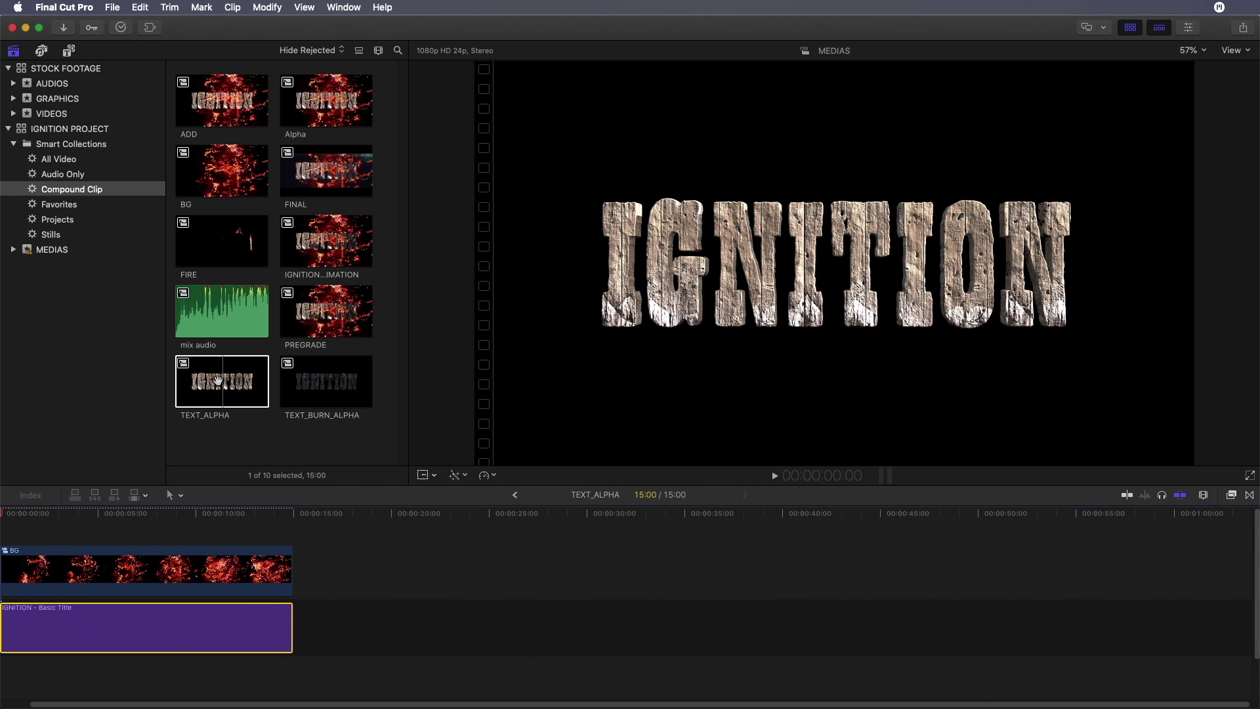
# Inspect the title's Old Planks material Placement settings, then return to IGNITION PROJECT
pyautogui.click(1188, 30)
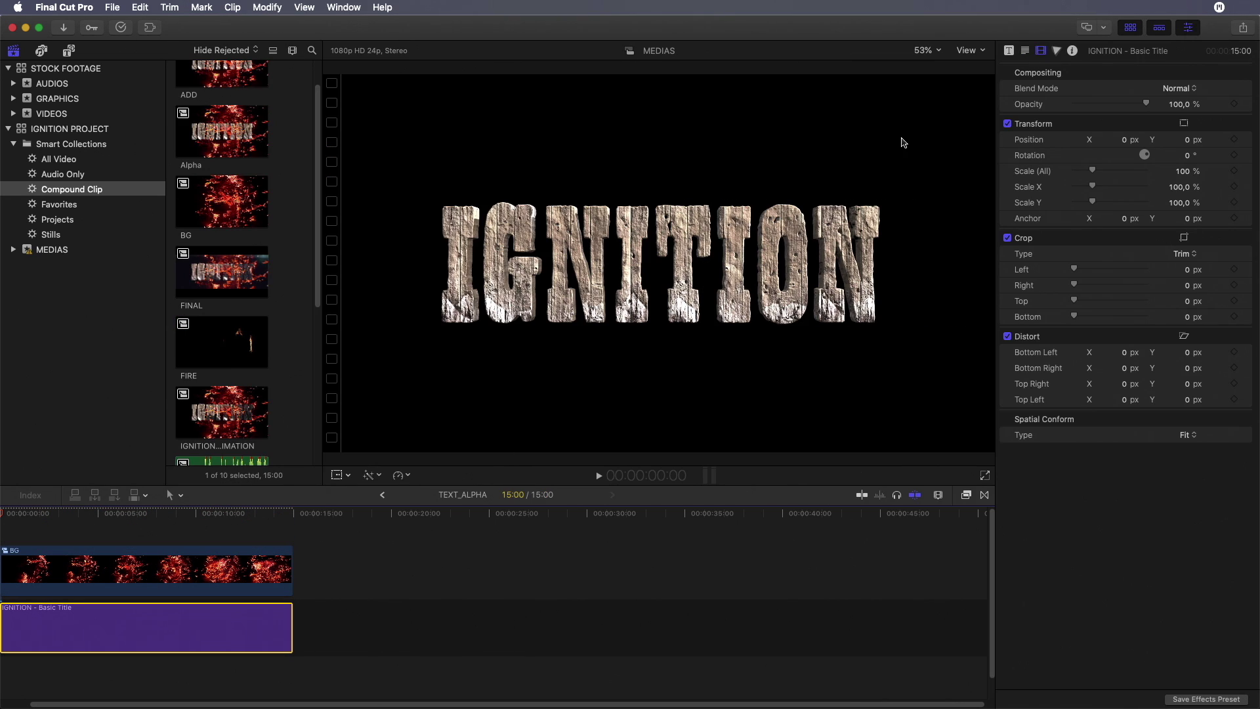
pyautogui.click(1024, 50)
pyautogui.click(1076, 445)
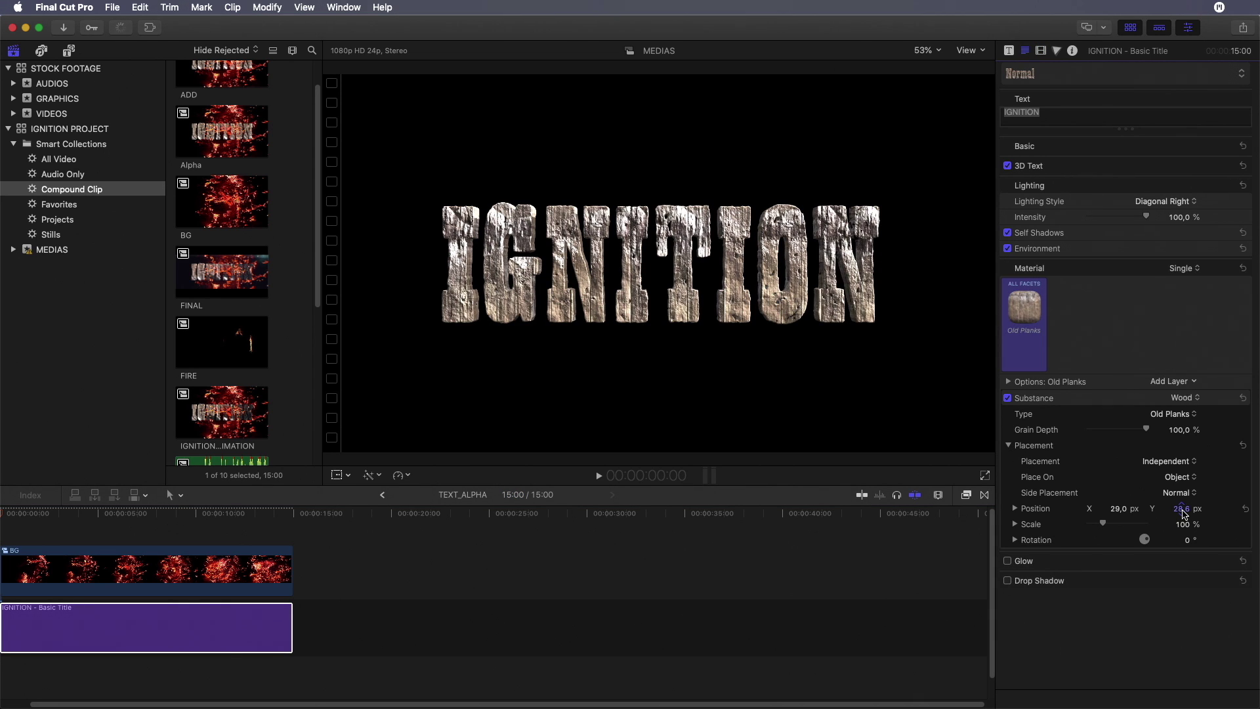
pyautogui.click(383, 496)
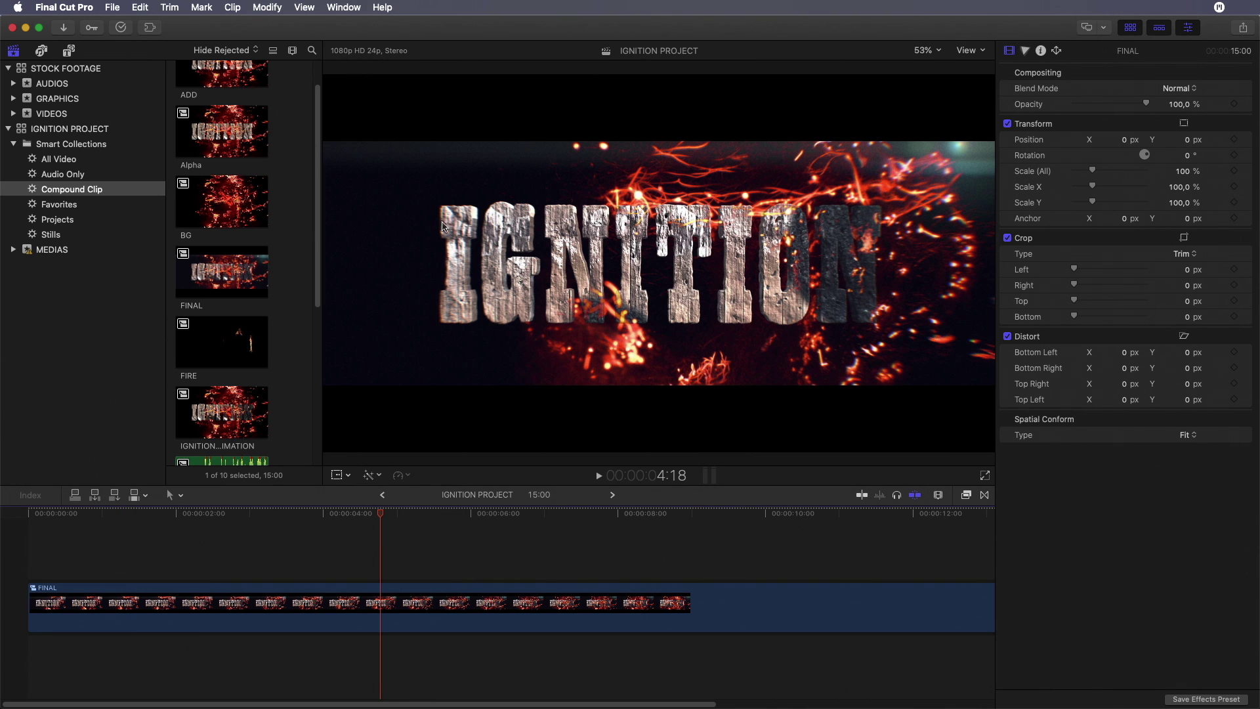
# Re-enable mBackground Combustion 14 inside BG and scrub IGNITION PROJECT to review the sparks
pyautogui.moveTo(164, 520); pyautogui.dragTo(210, 525)
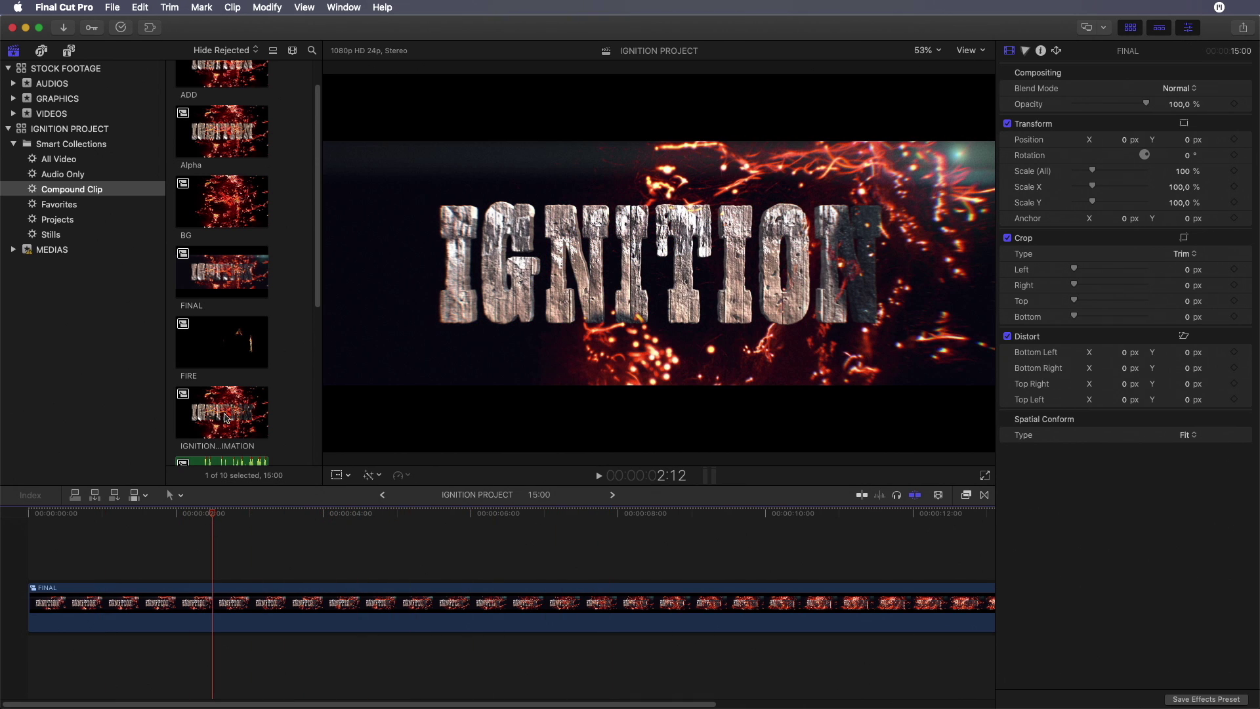
pyautogui.click(14, 50)
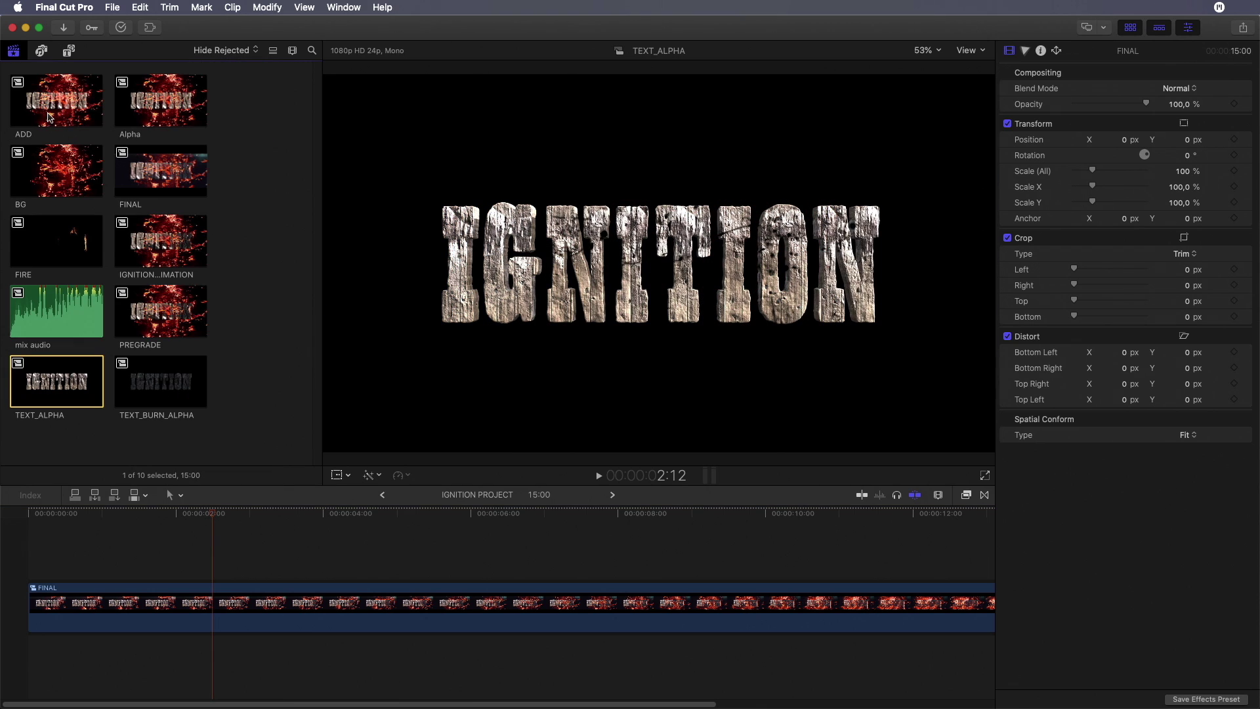
pyautogui.doubleClick(55, 183)
pyautogui.click(177, 568)
pyautogui.press('v')
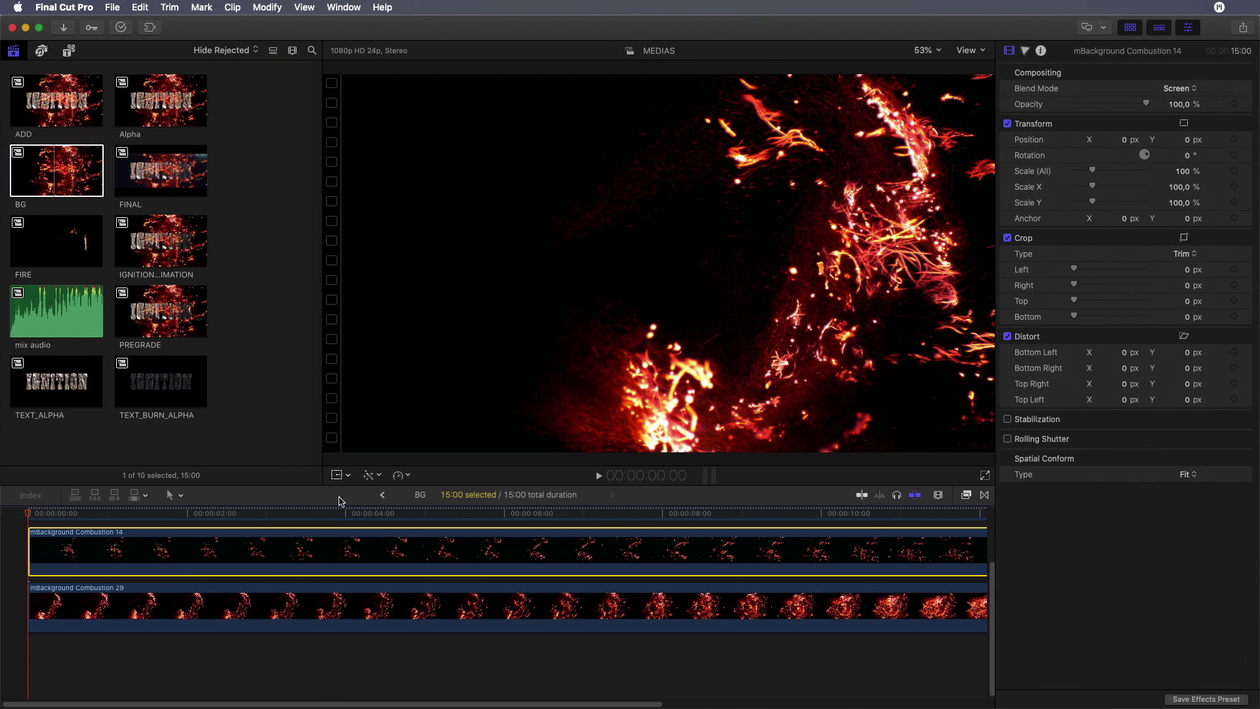
pyautogui.click(383, 495)
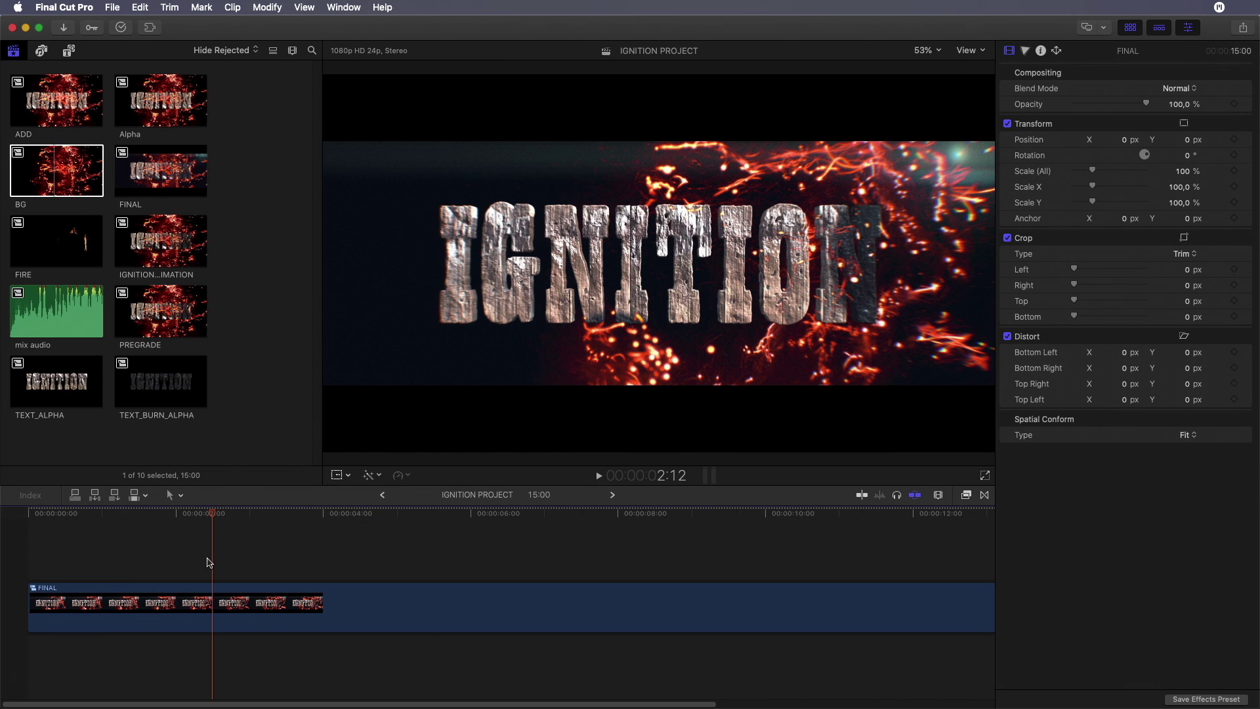
pyautogui.moveTo(211, 515); pyautogui.dragTo(619, 531)
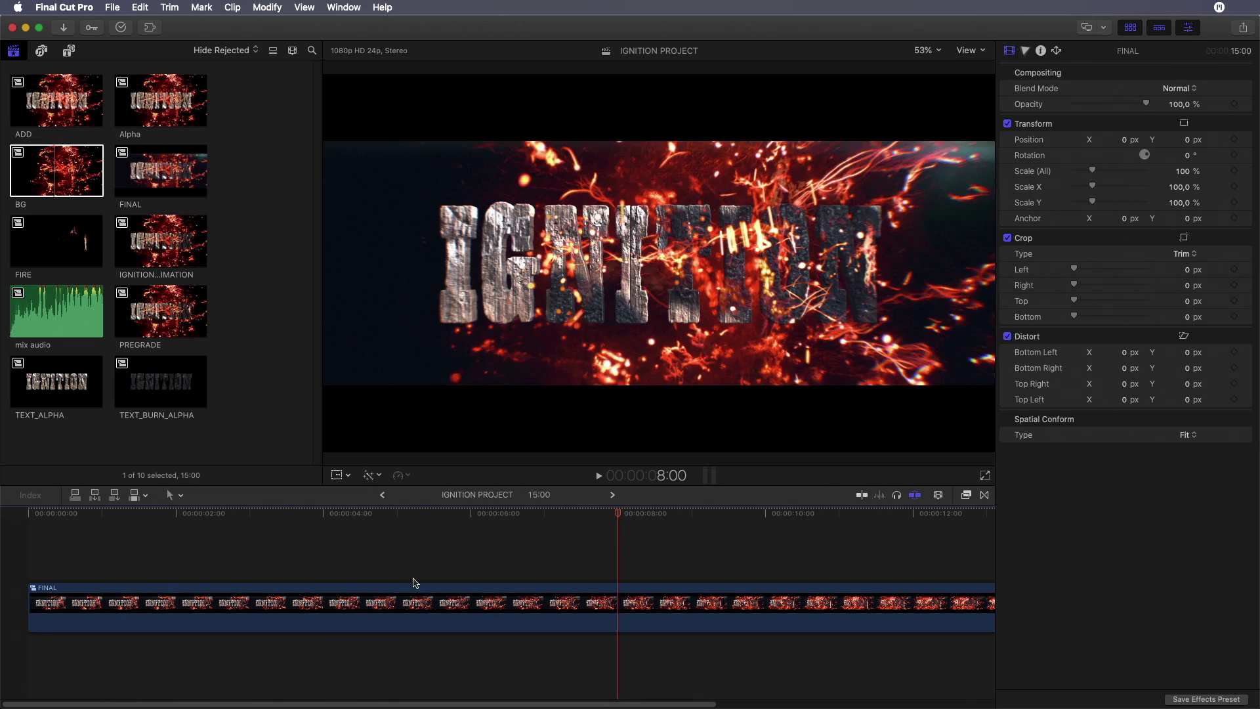